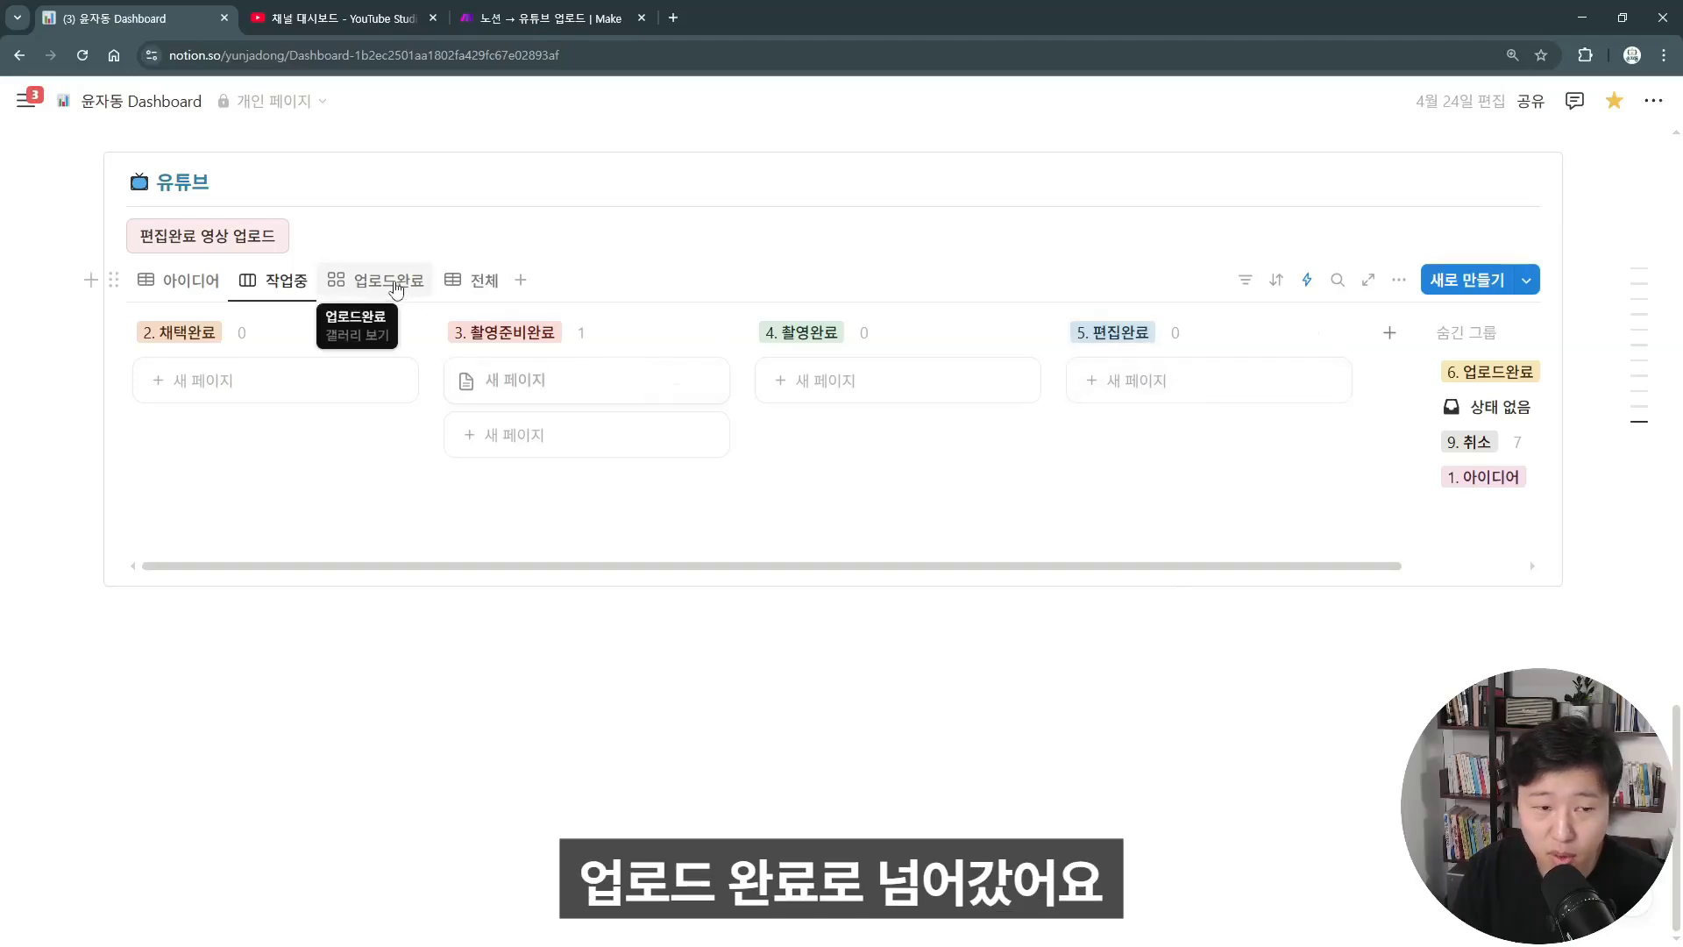
Show the gallery of uploaded videos (업로드완료) in the 유튜브 database
click(396, 289)
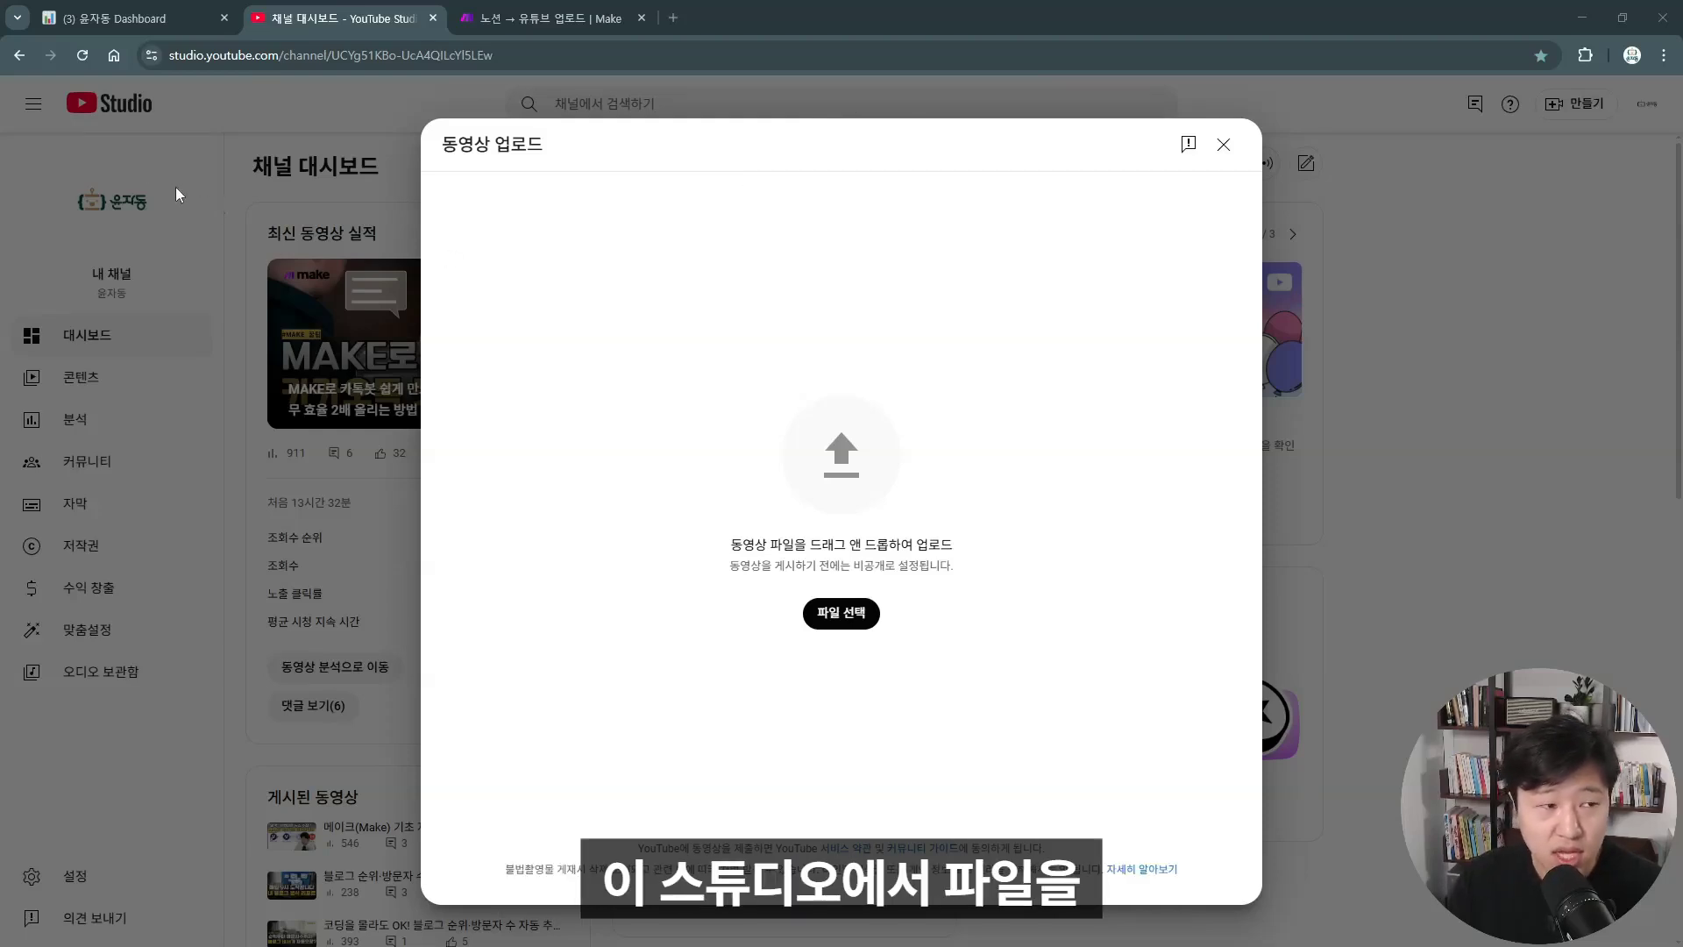
Upload the edited 카톡봇 만들기 MP4 from the 250424_유튜브 라이브 Make 꿀팁 folder to the YouTube channel
click(842, 613)
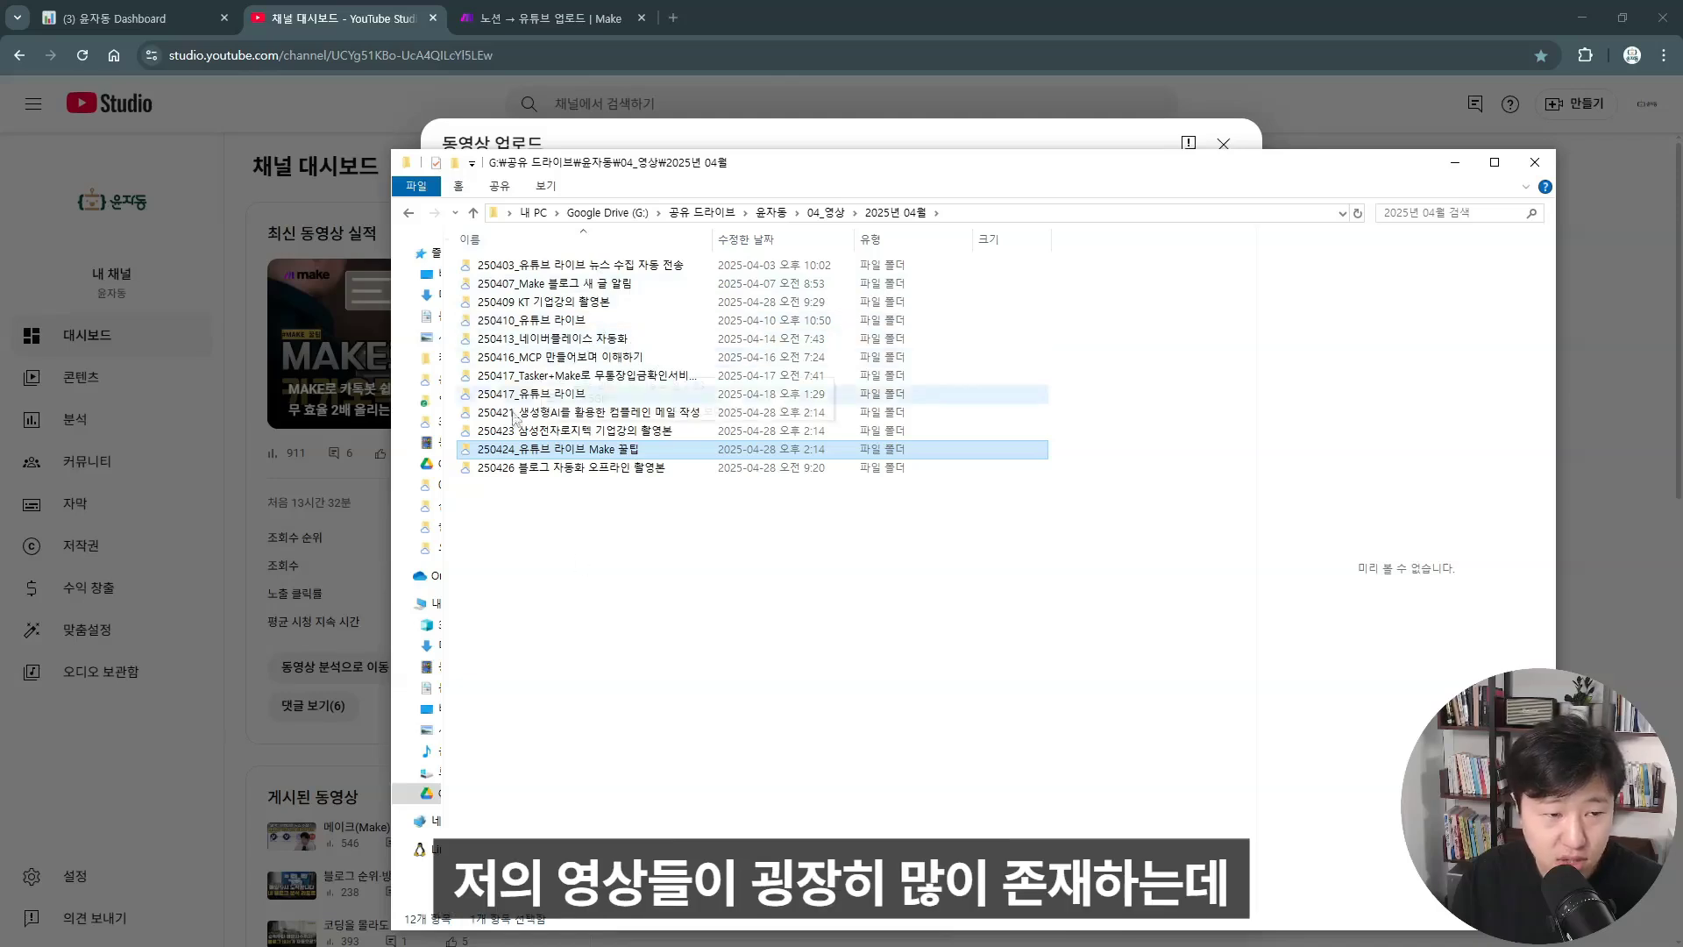
click(622, 504)
double_click(592, 449)
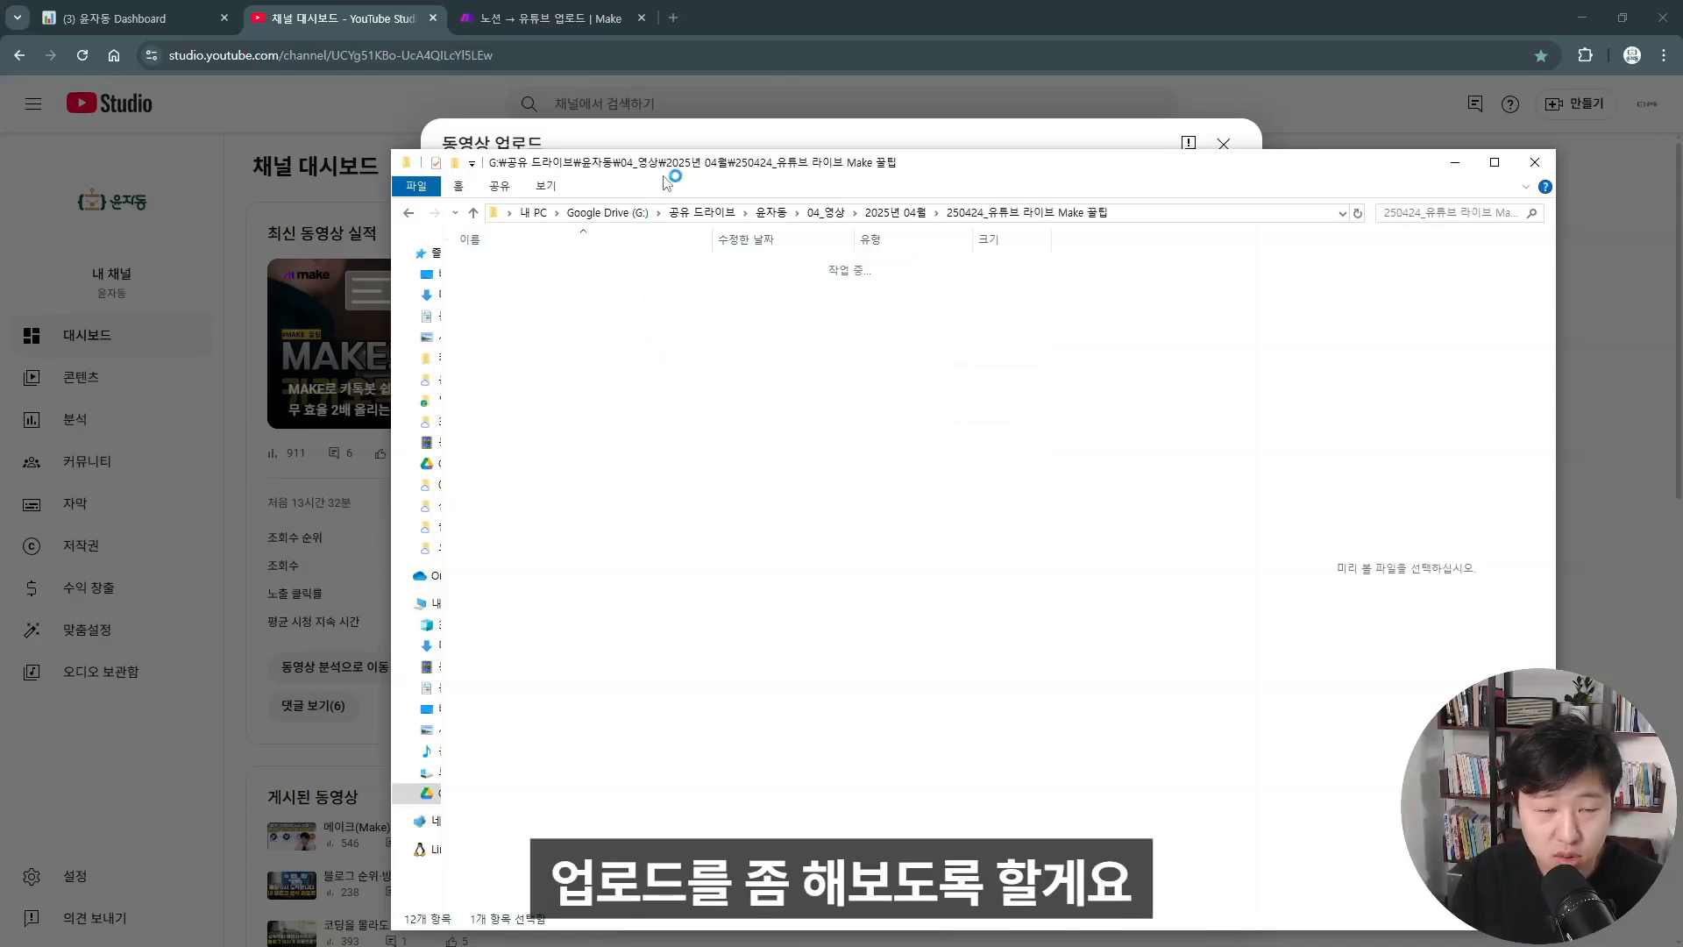
click(700, 303)
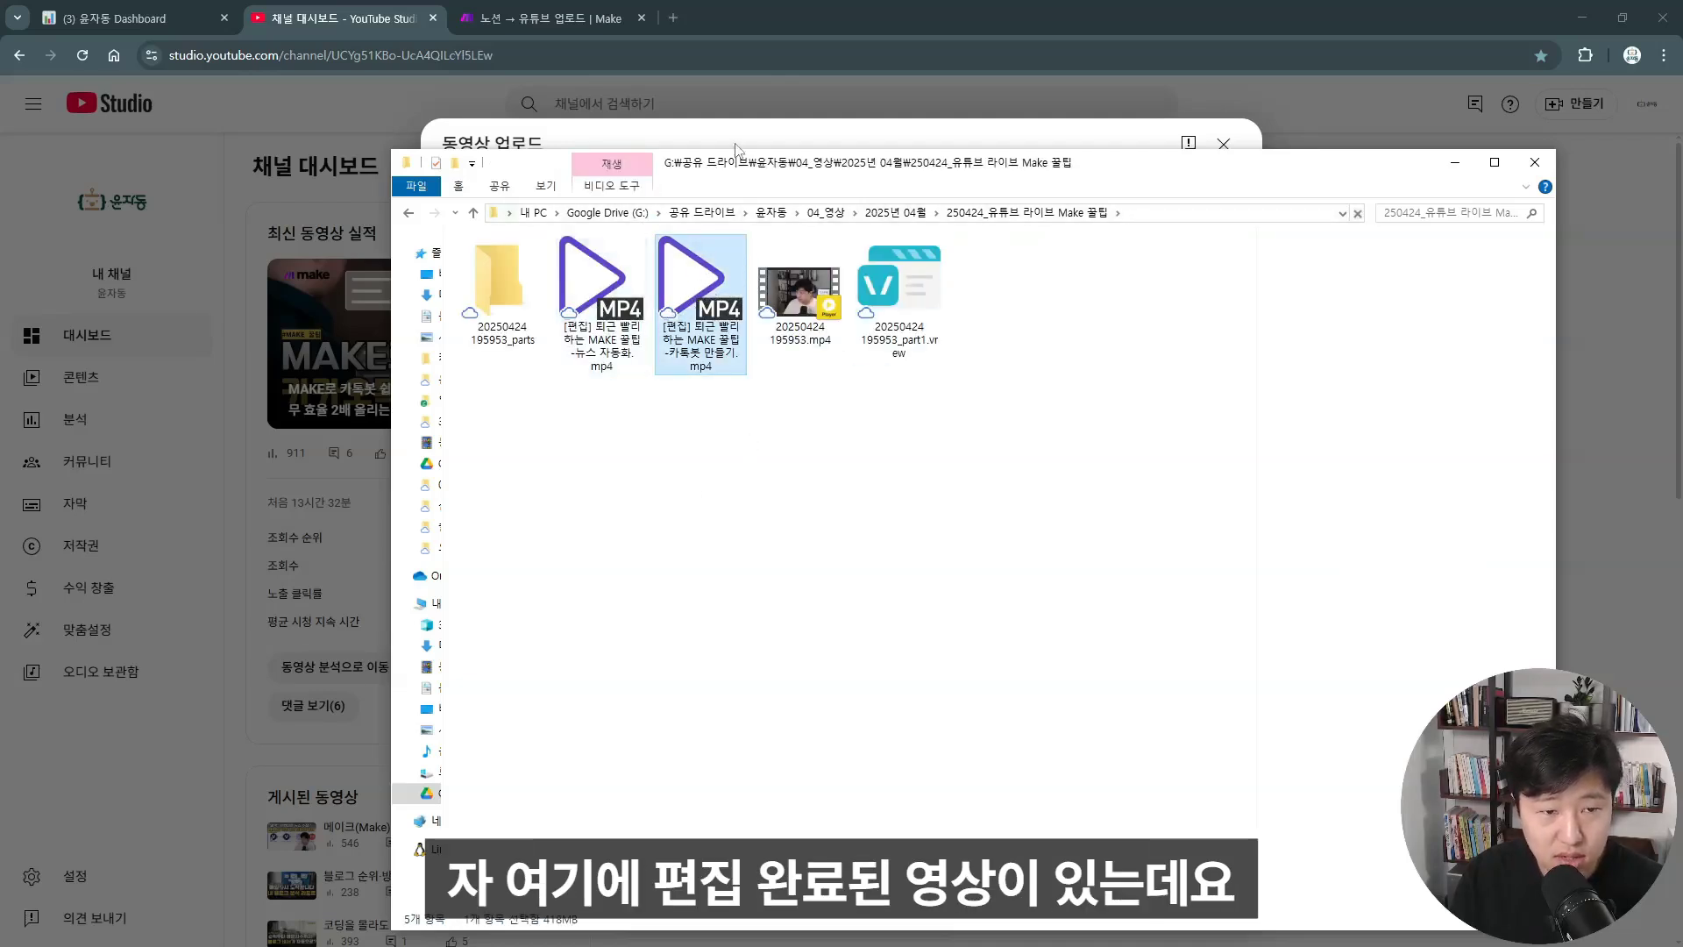
drag(741, 163, 771, 663)
drag(732, 778, 766, 307)
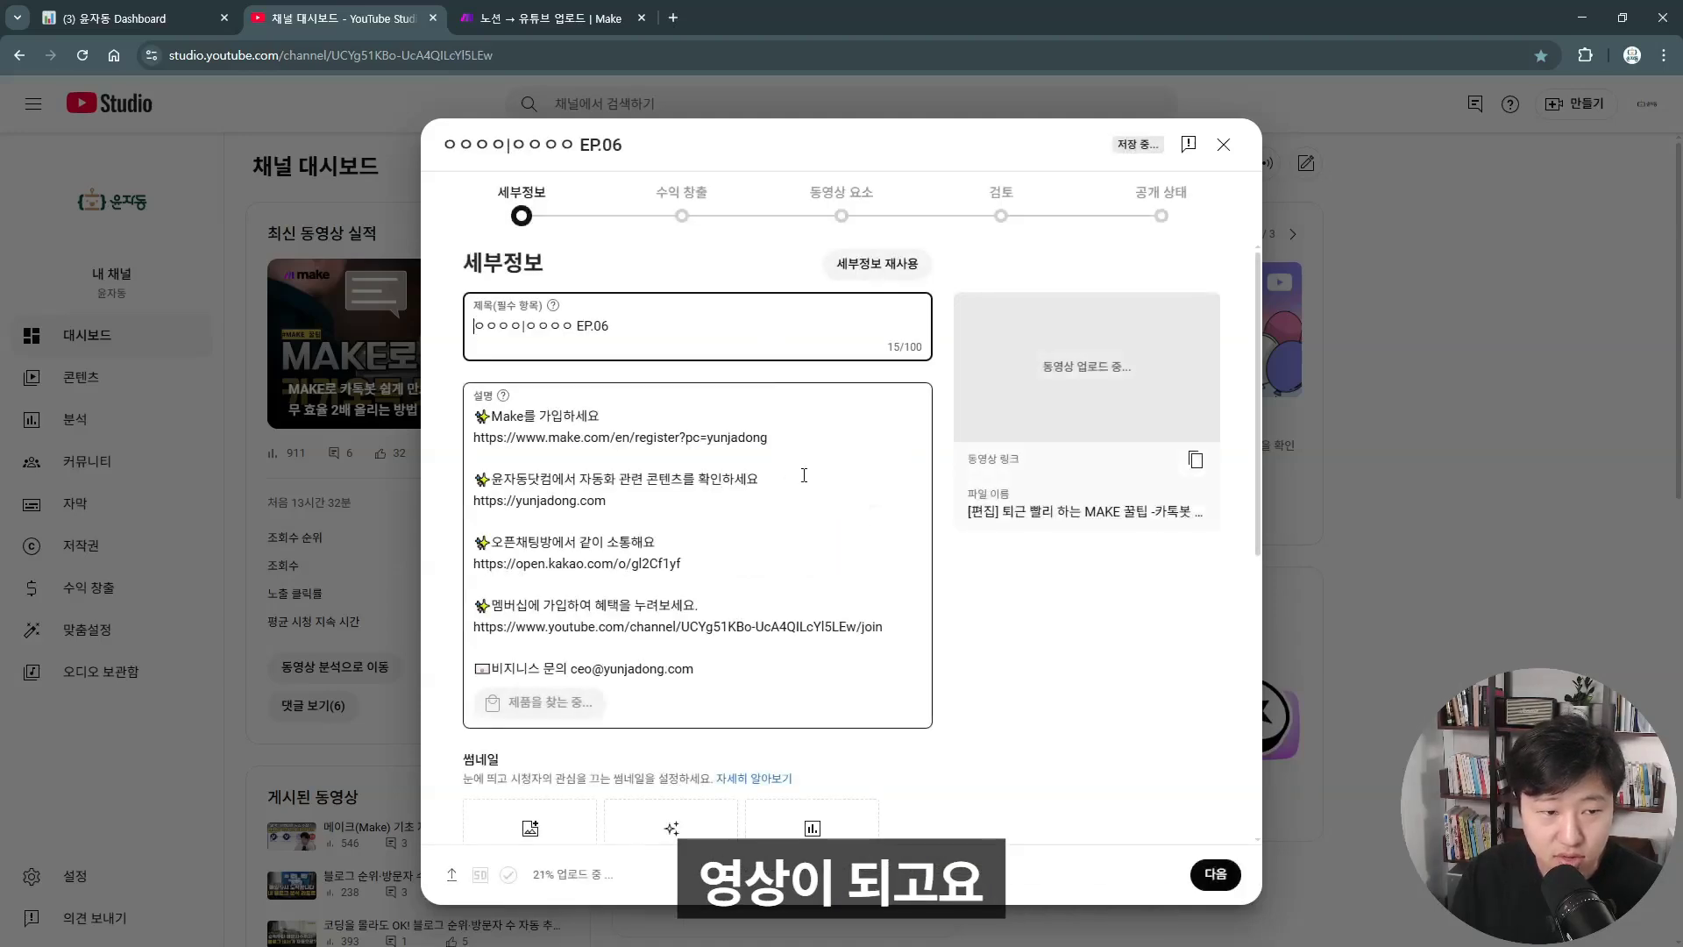
Review the title and description fields in the uploaded video's details
triple_click(1095, 361)
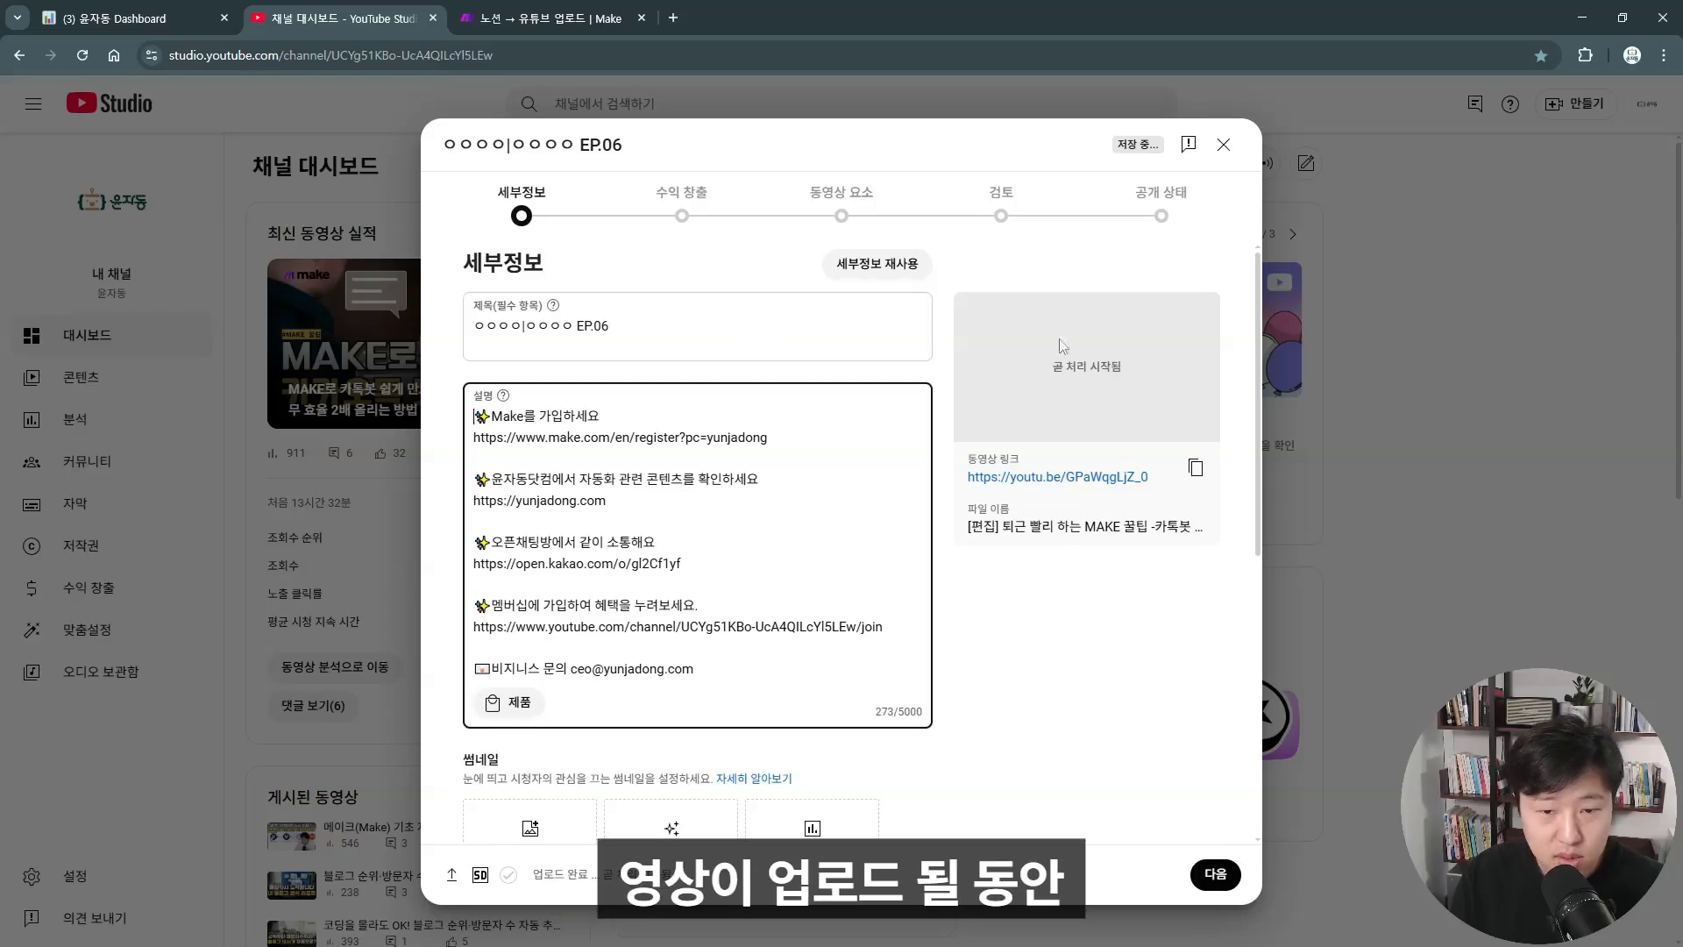
triple_click(544, 325)
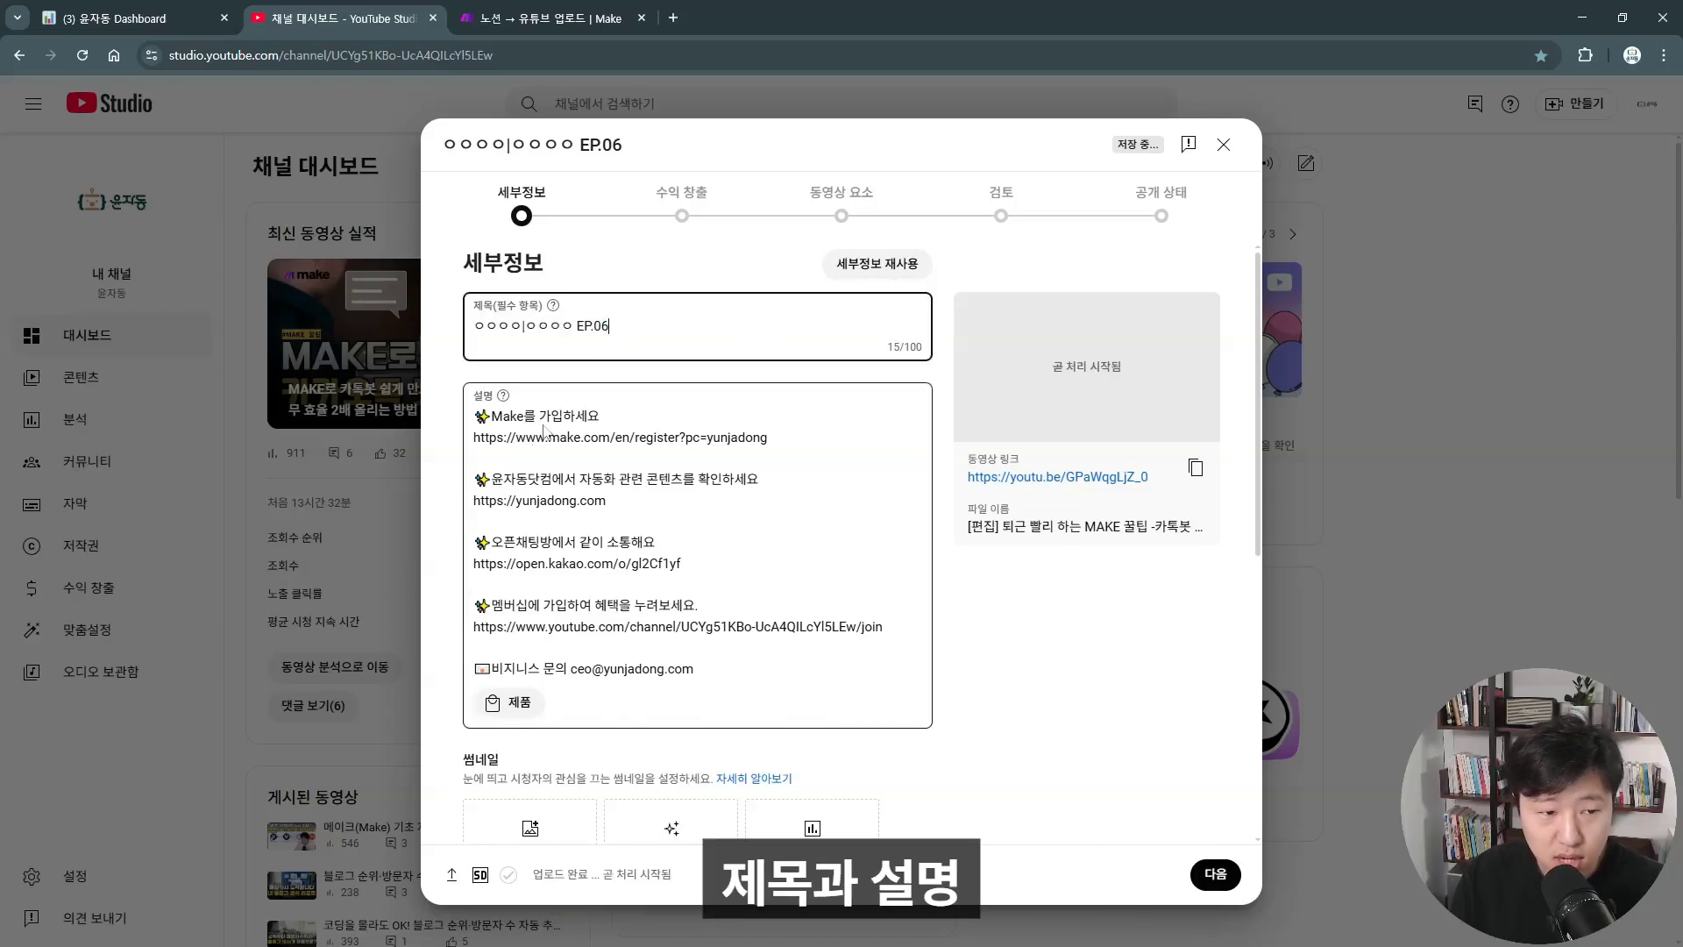
drag(474, 457, 682, 565)
click(677, 604)
Set the video's thumbnail to 커서-라이브-강의-썸네일-007 (3).png from the 다운로드 folder
scroll(613, 526, down, 4)
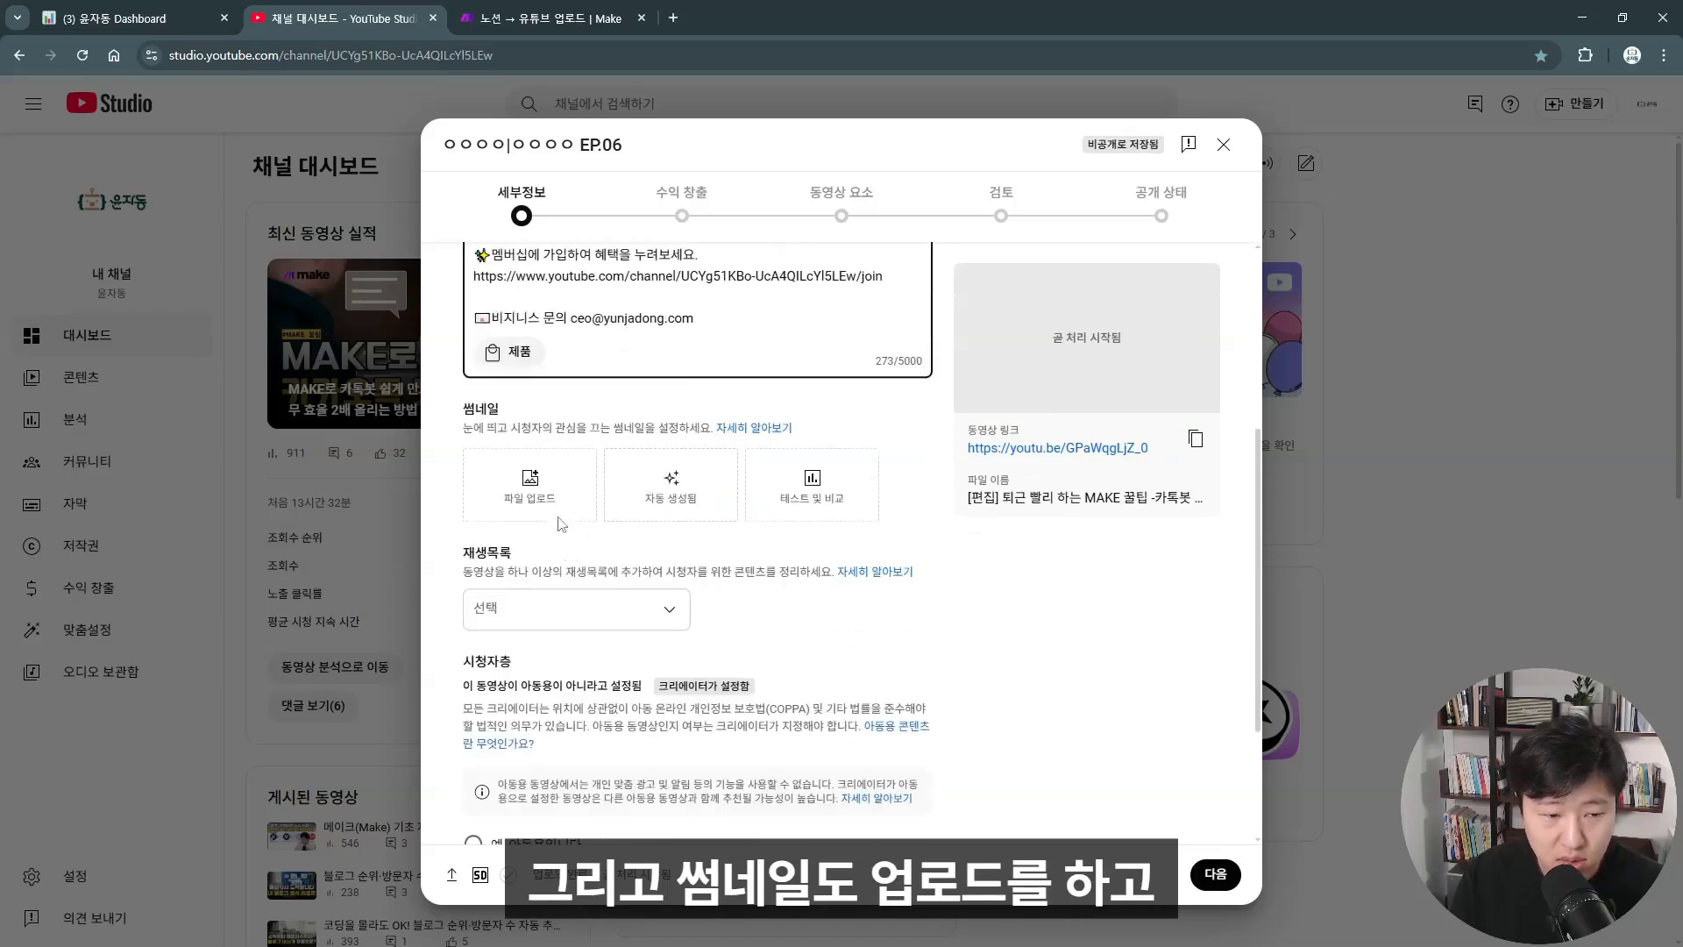
click(529, 483)
double_click(391, 171)
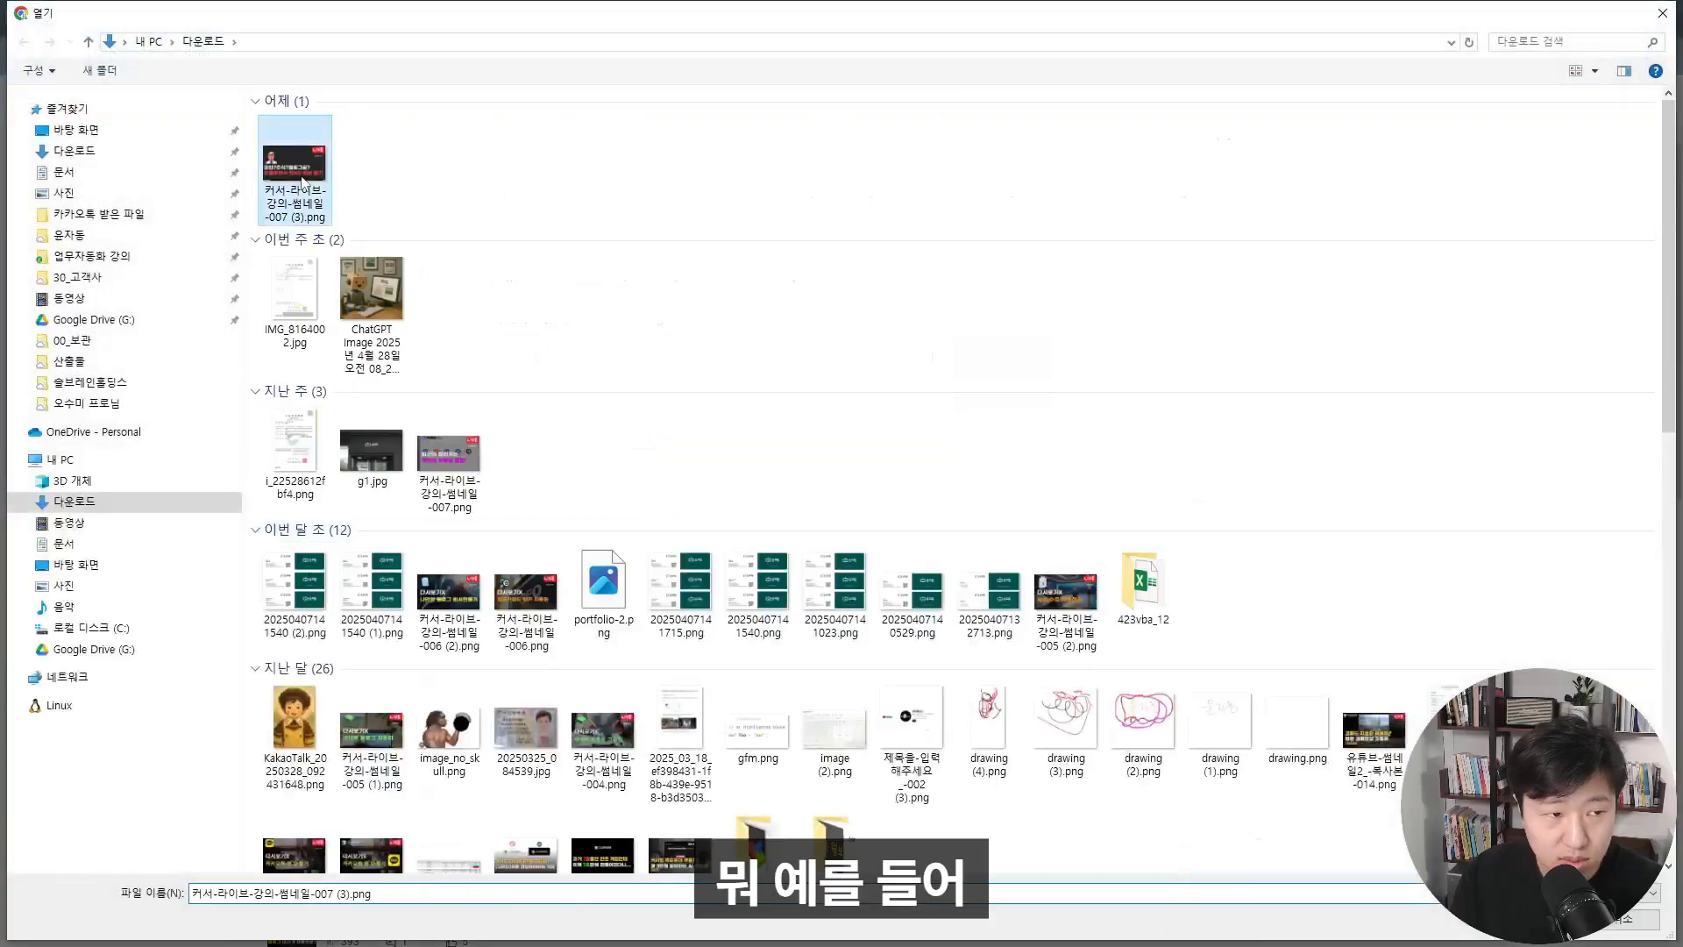
scroll(509, 412, down, 3)
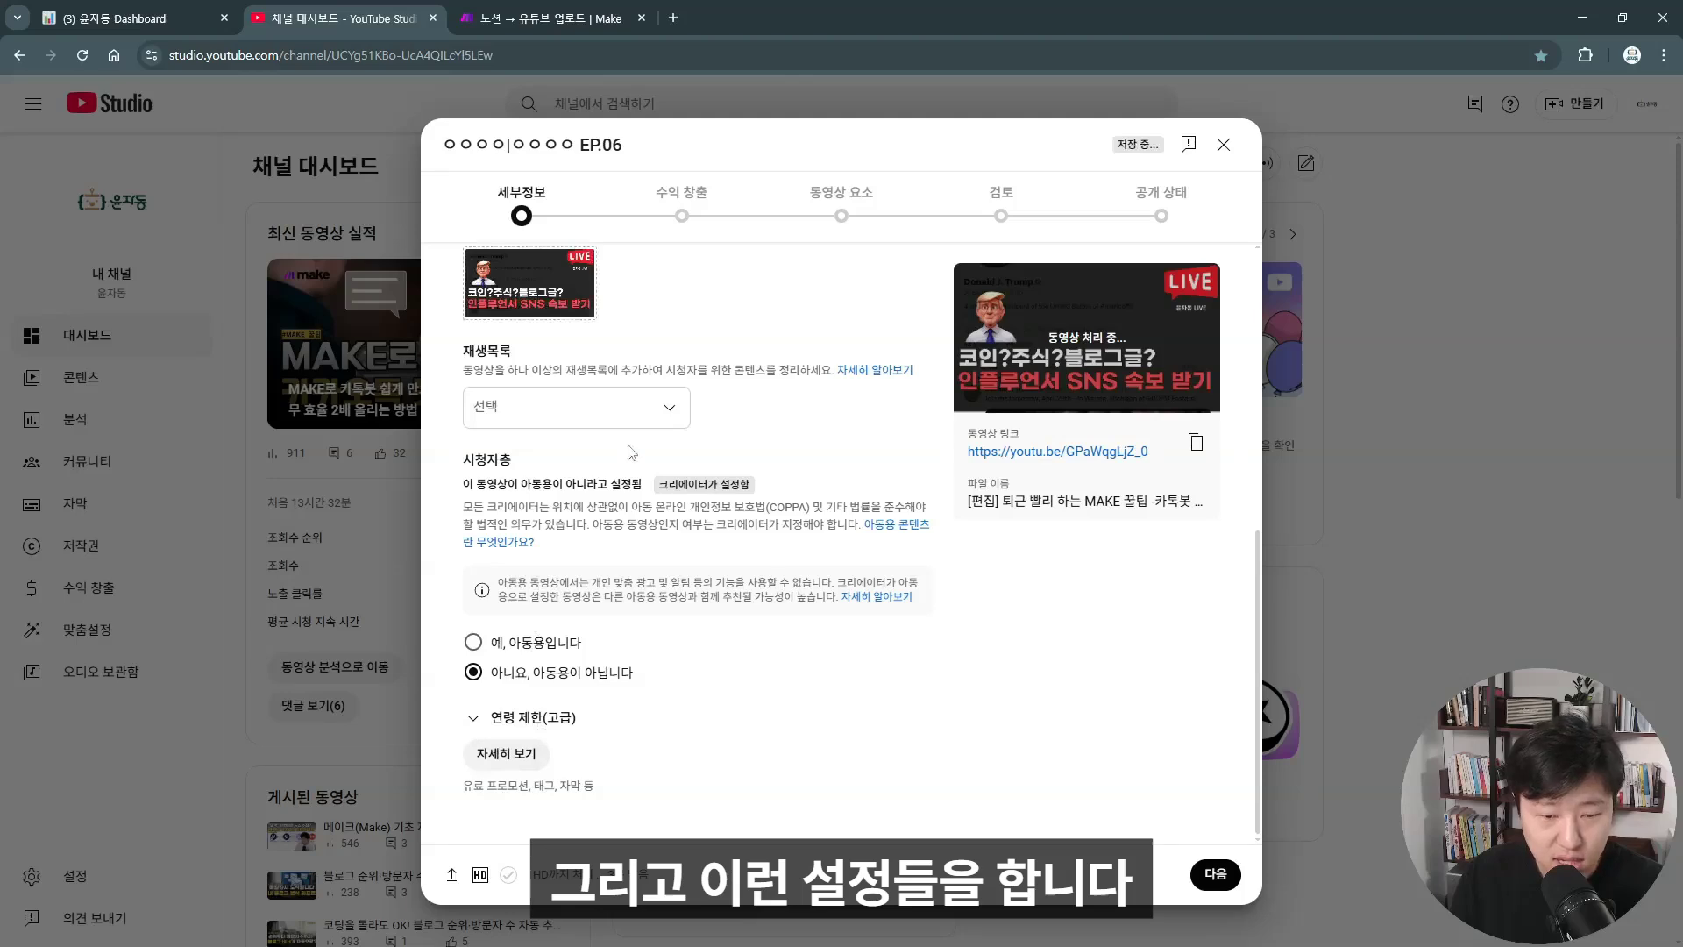
Continue to the monetization stage and set the video's monetization to 사용
click(1222, 881)
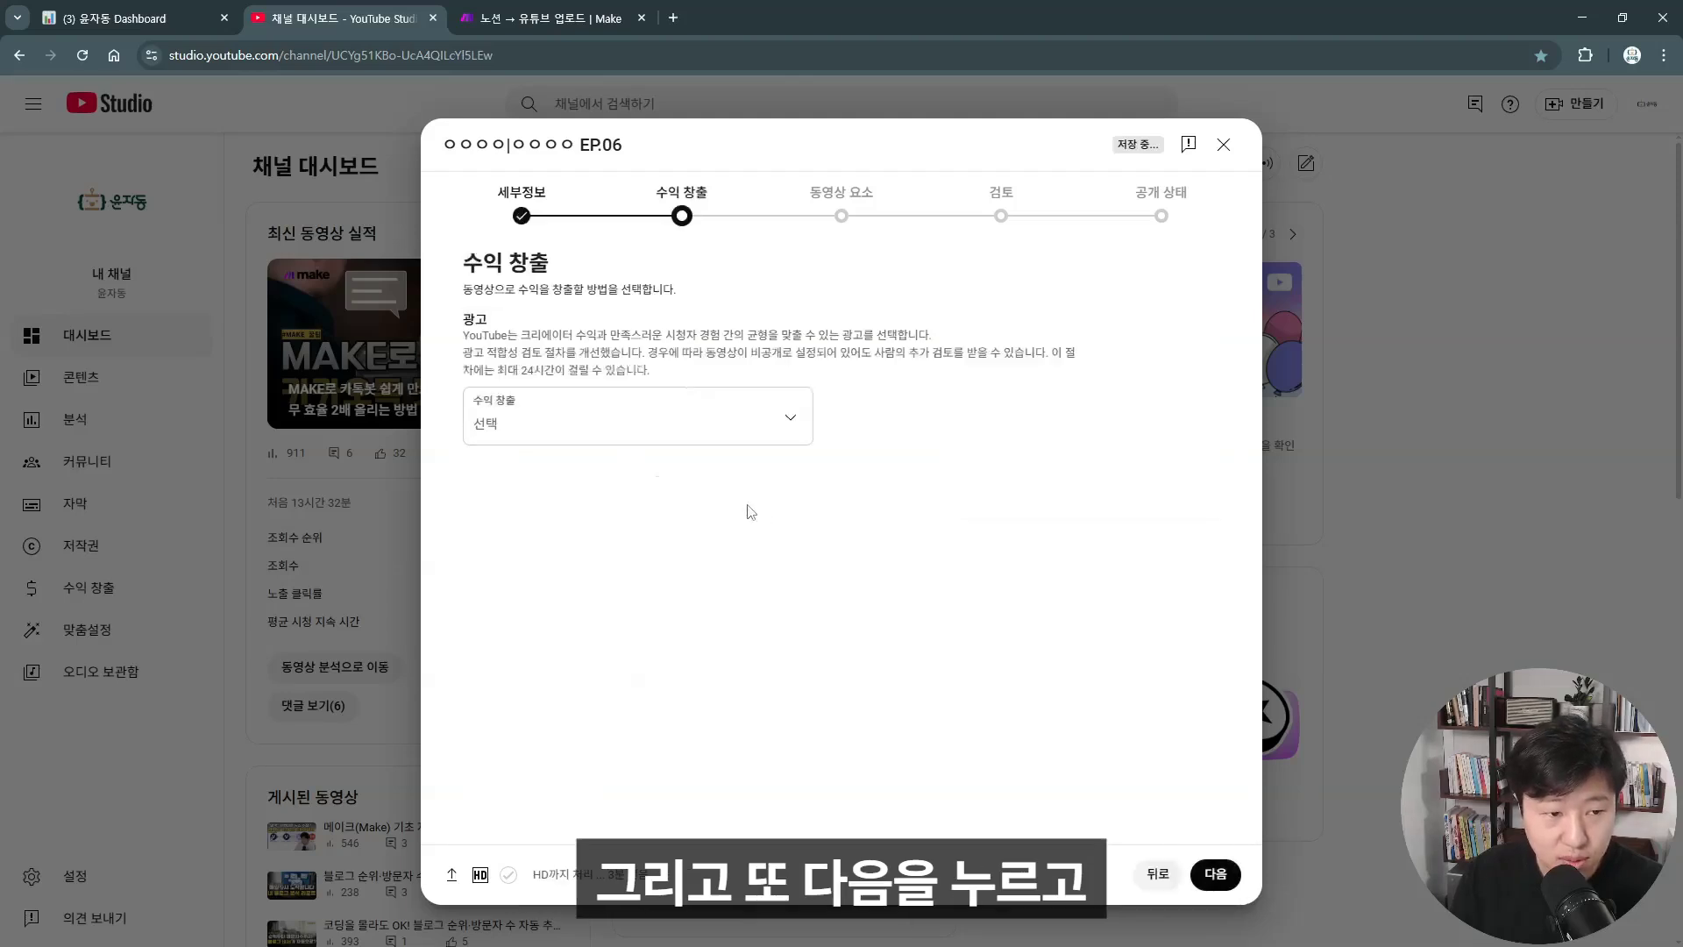
click(552, 429)
click(522, 414)
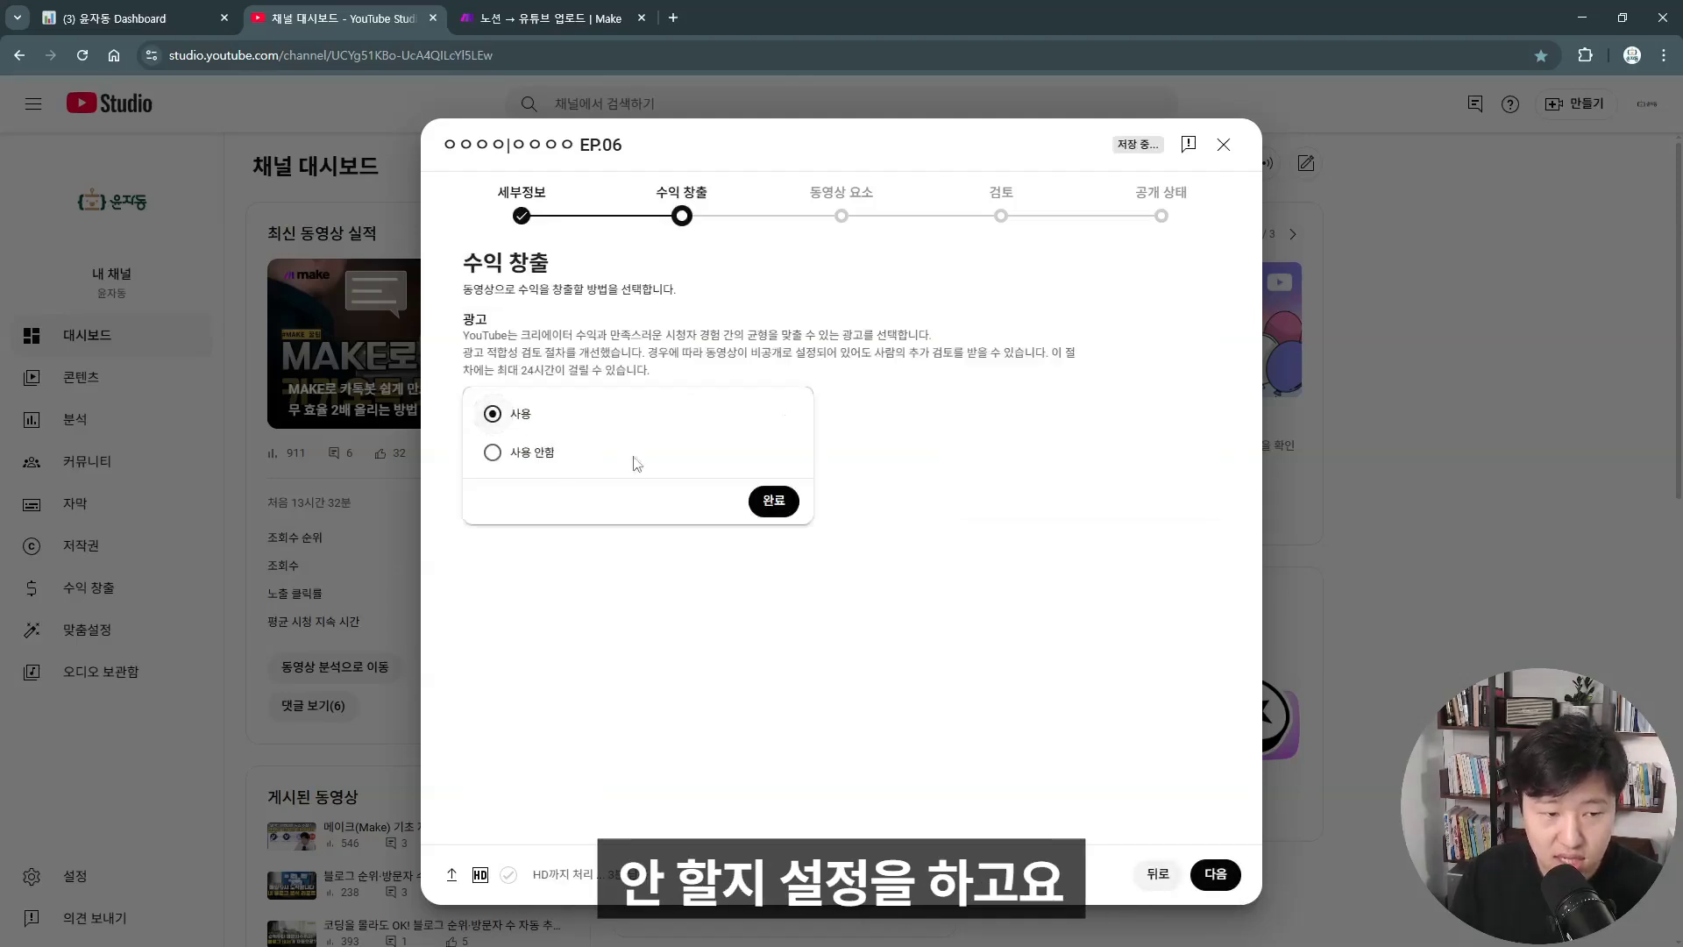
click(769, 501)
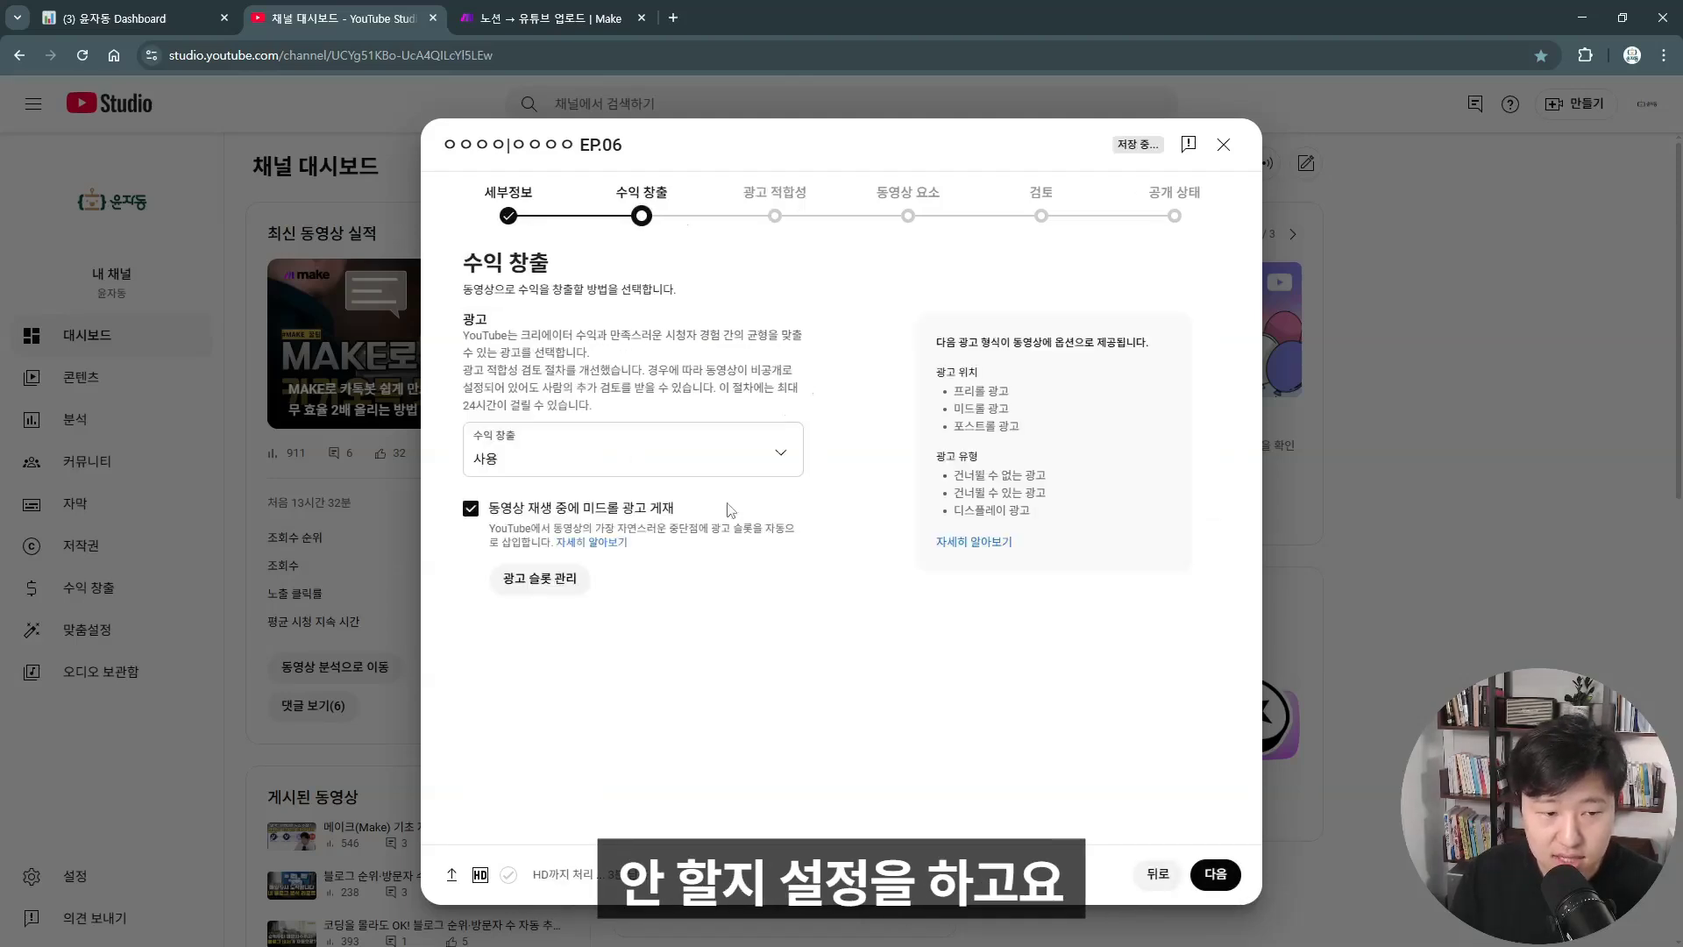
Declare 해당 사항 없음 for all ad suitability categories and submit the rating
click(1223, 879)
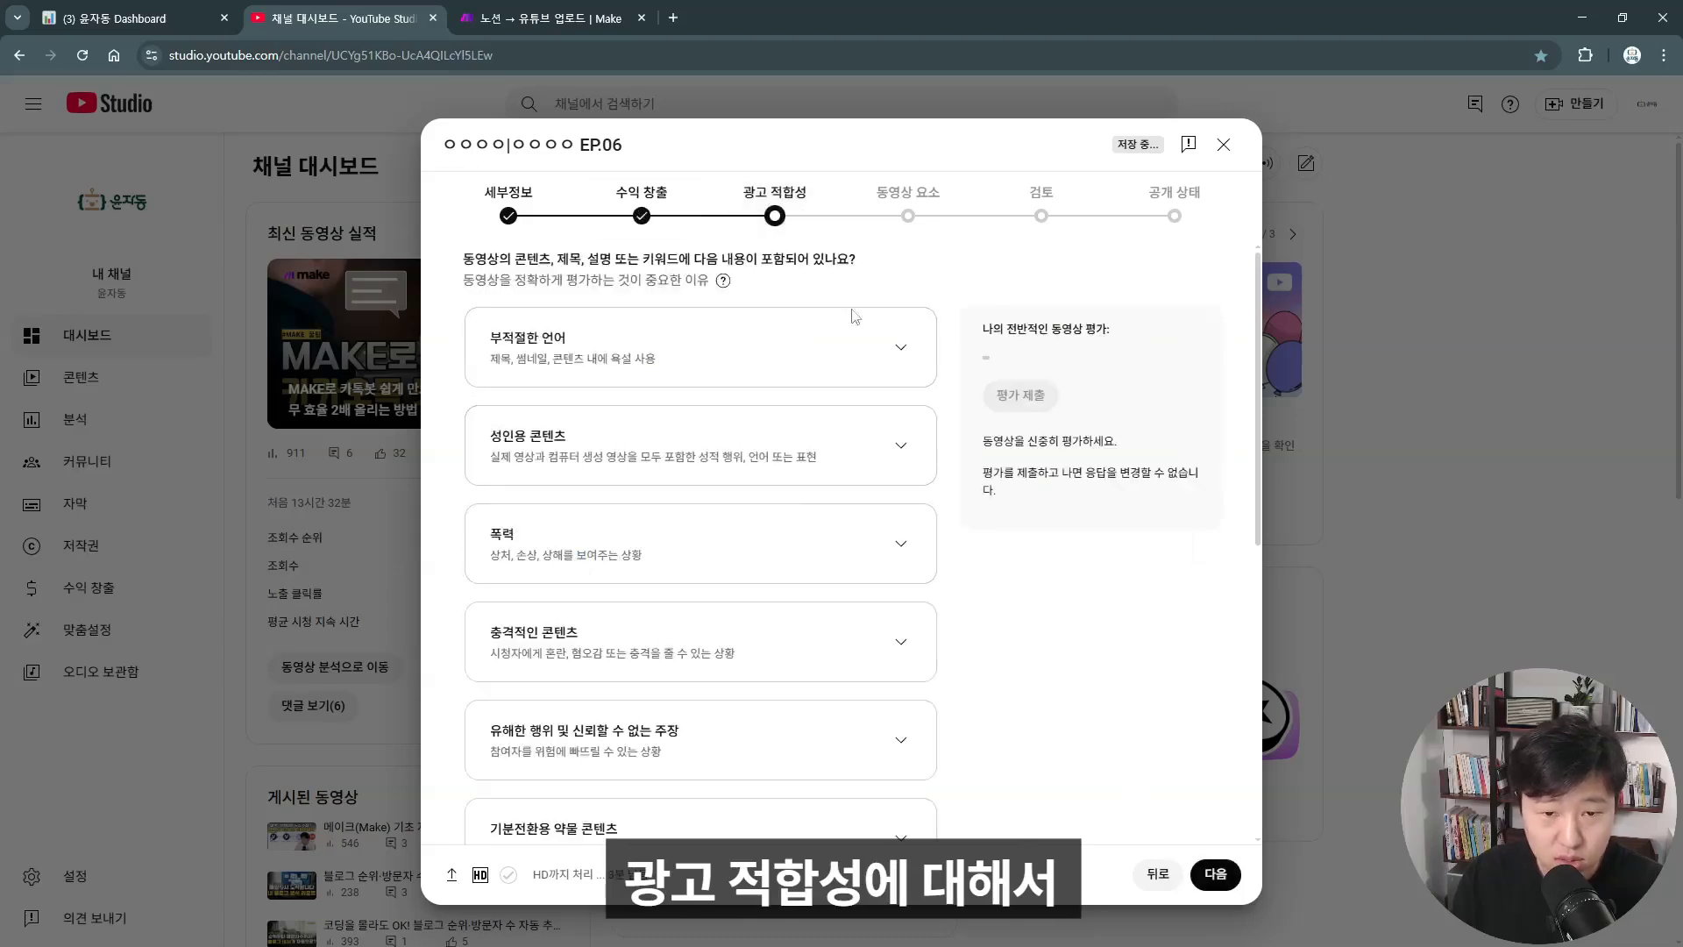
scroll(793, 424, down, 6)
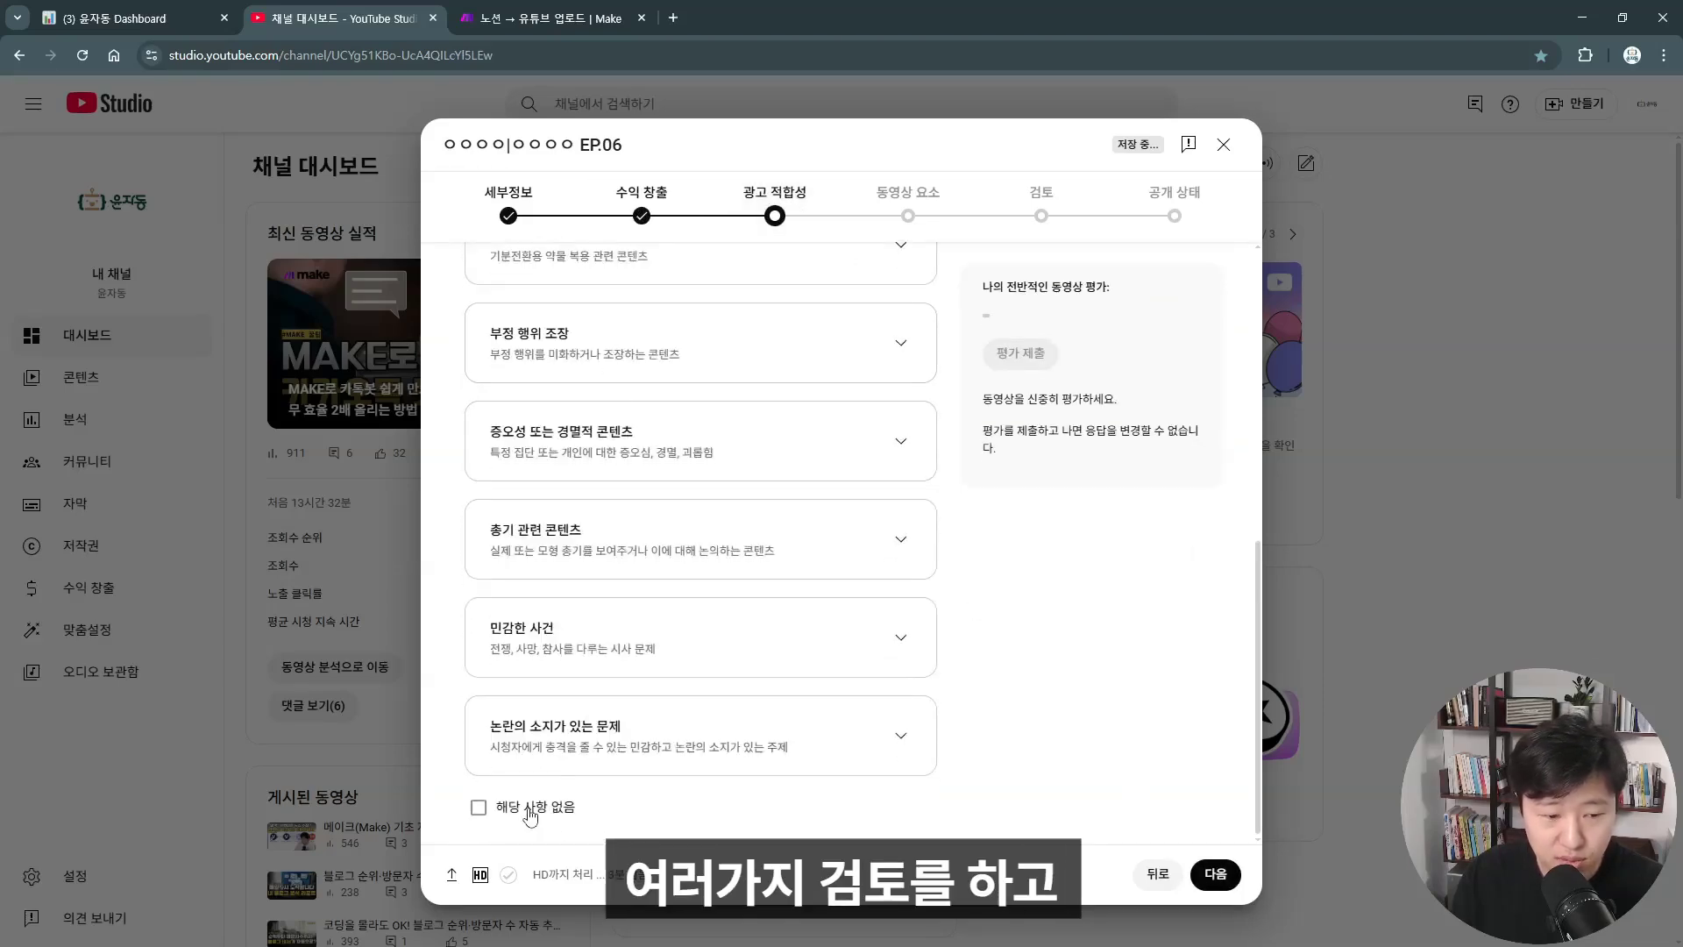
click(478, 806)
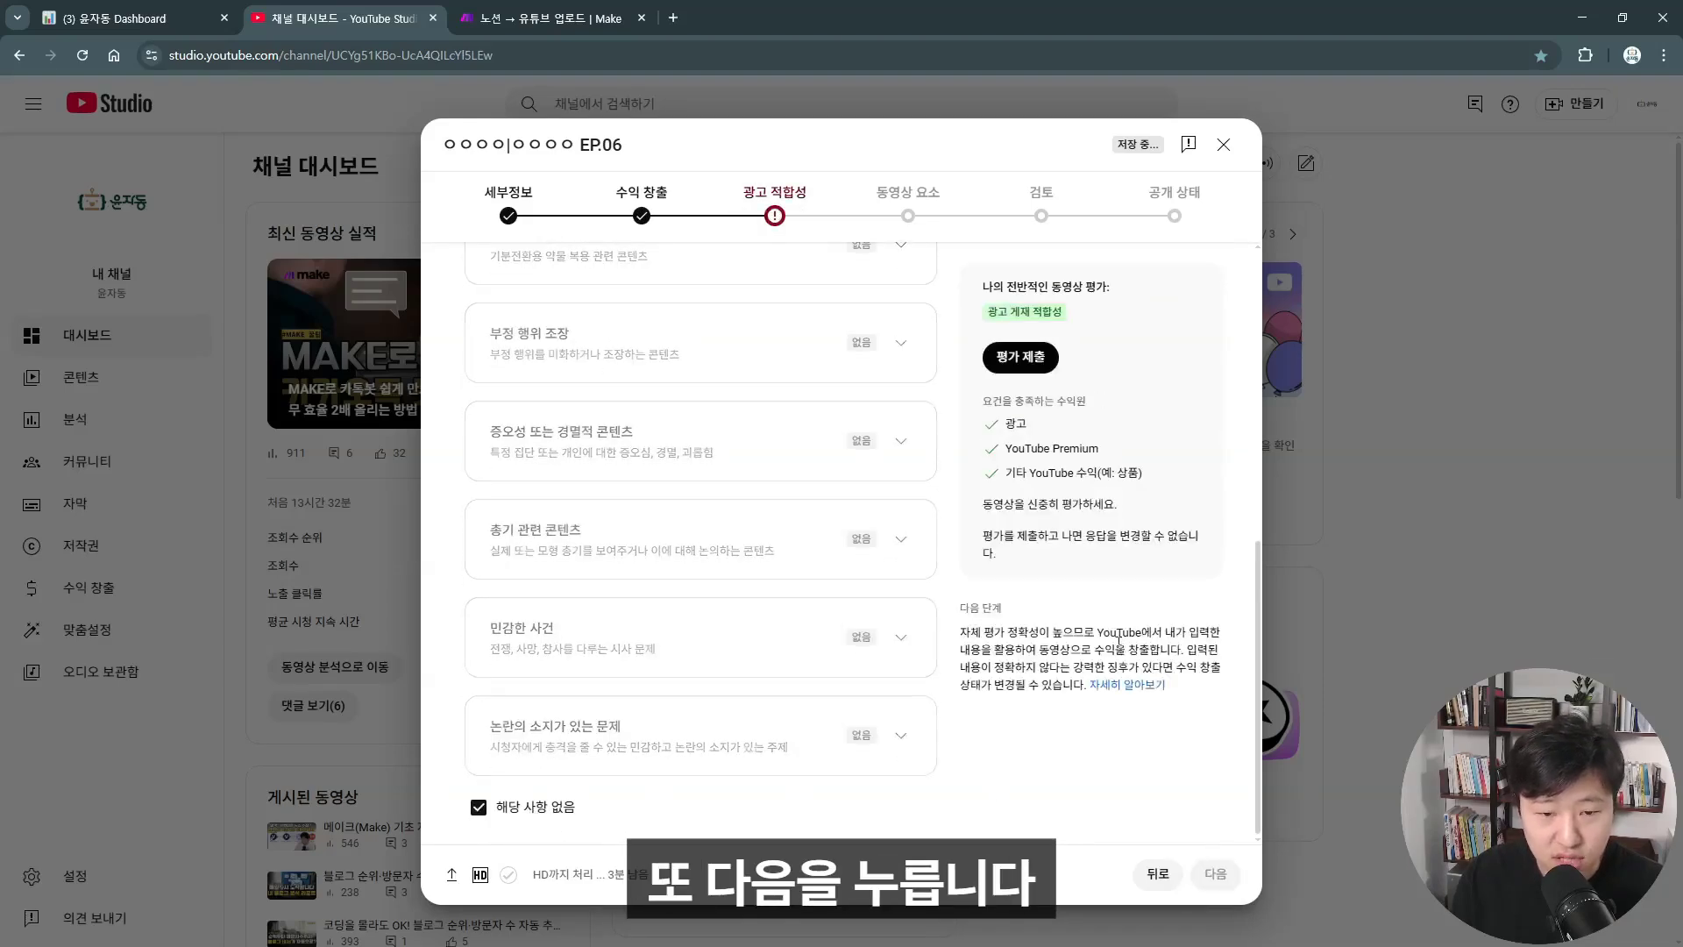
scroll(1119, 638, up, 6)
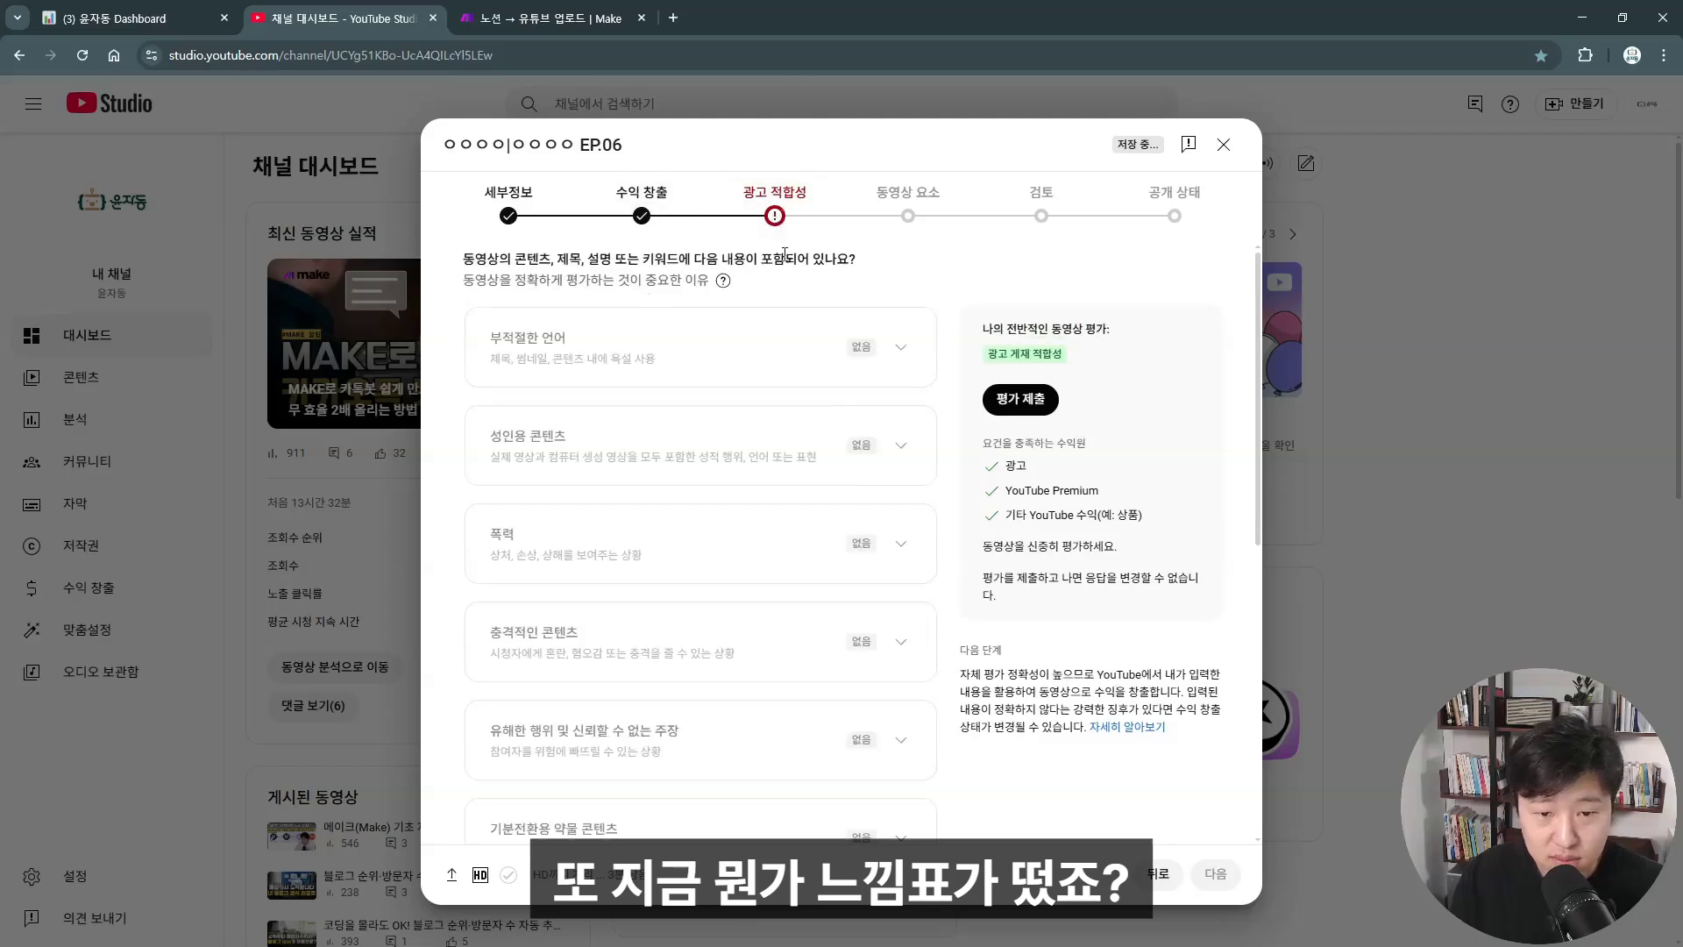
click(1041, 408)
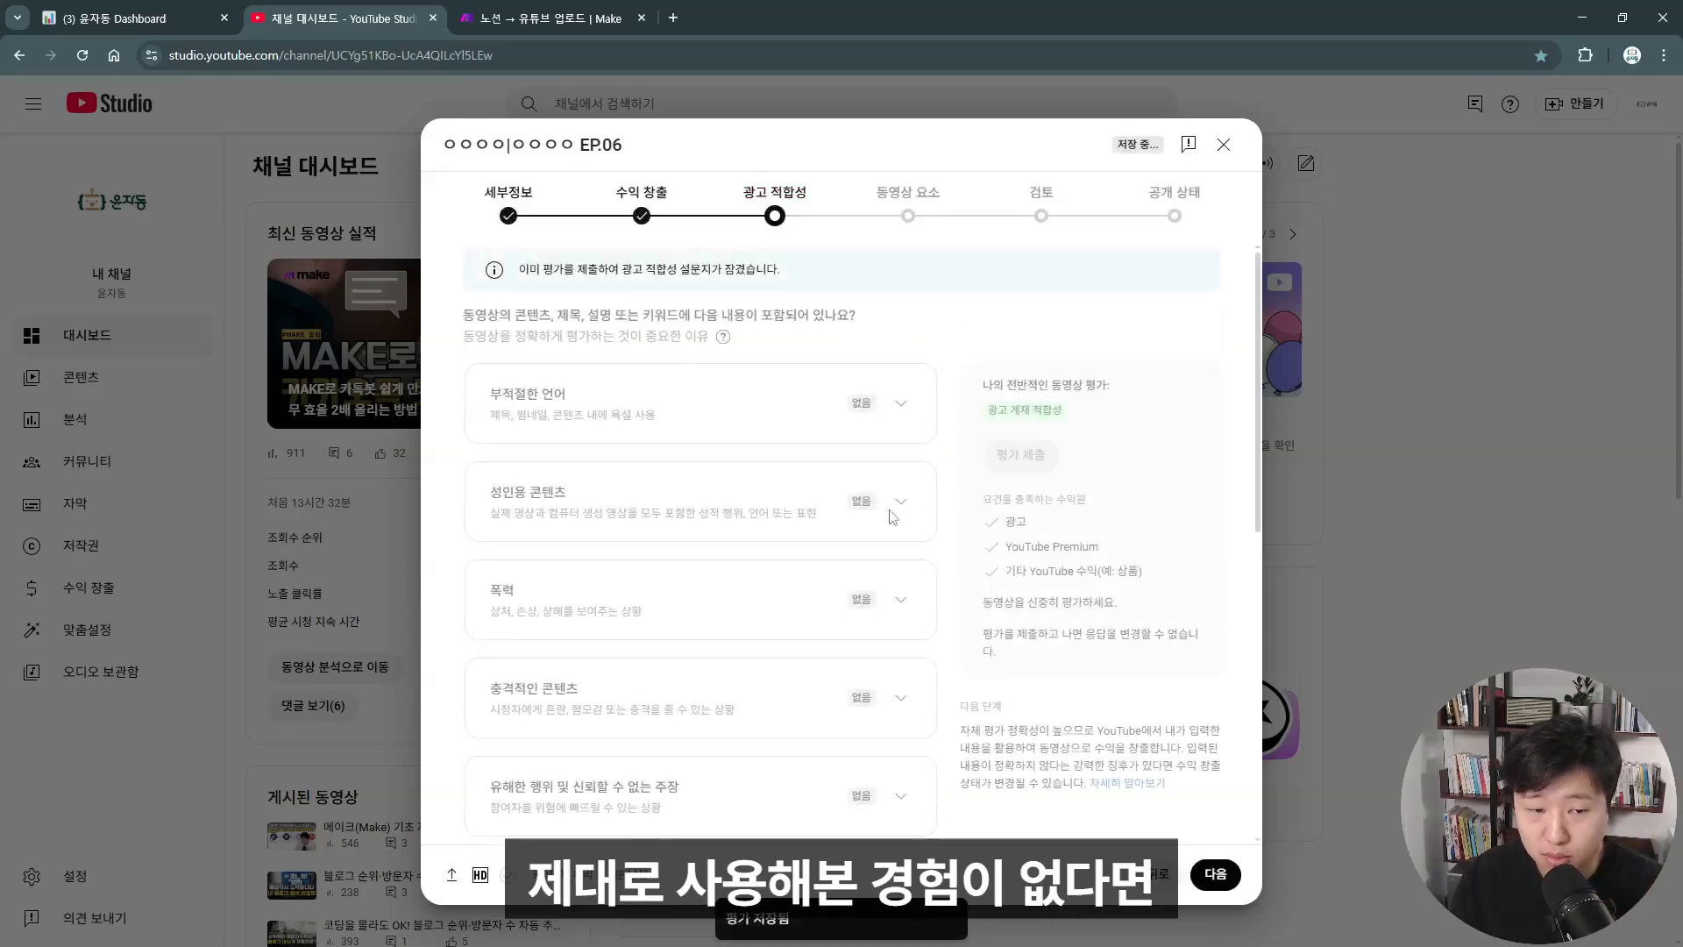
scroll(786, 588, down, 8)
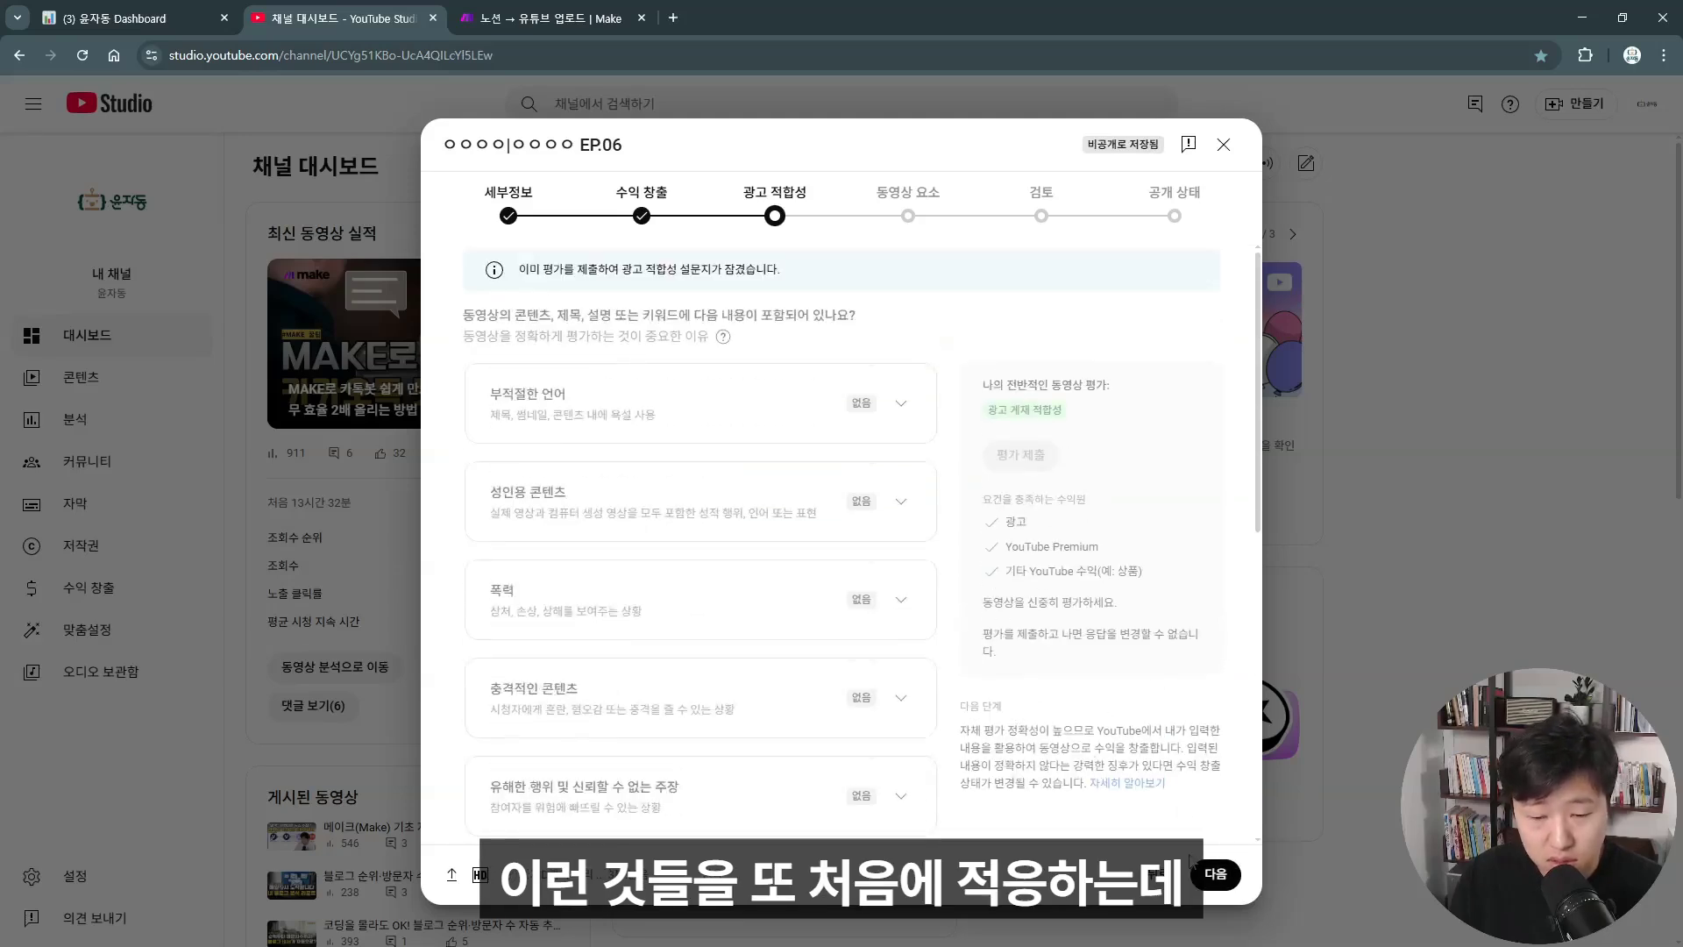
Continue past the video elements and checks stages to the visibility settings without adding anything
click(1217, 876)
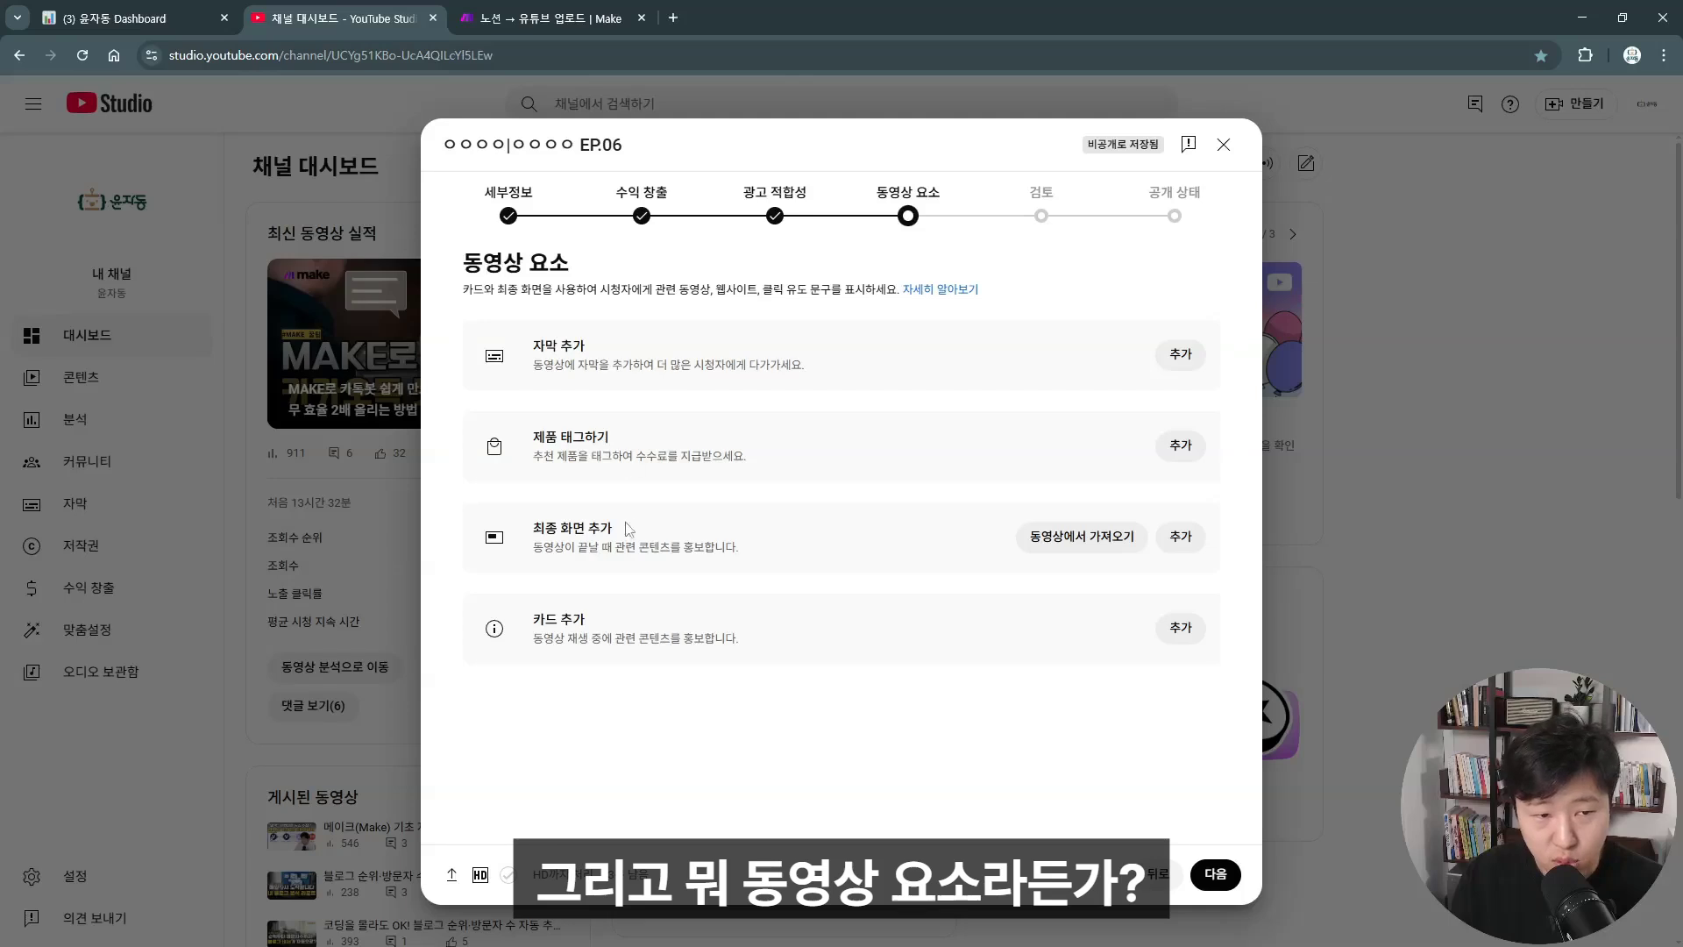
click(1215, 874)
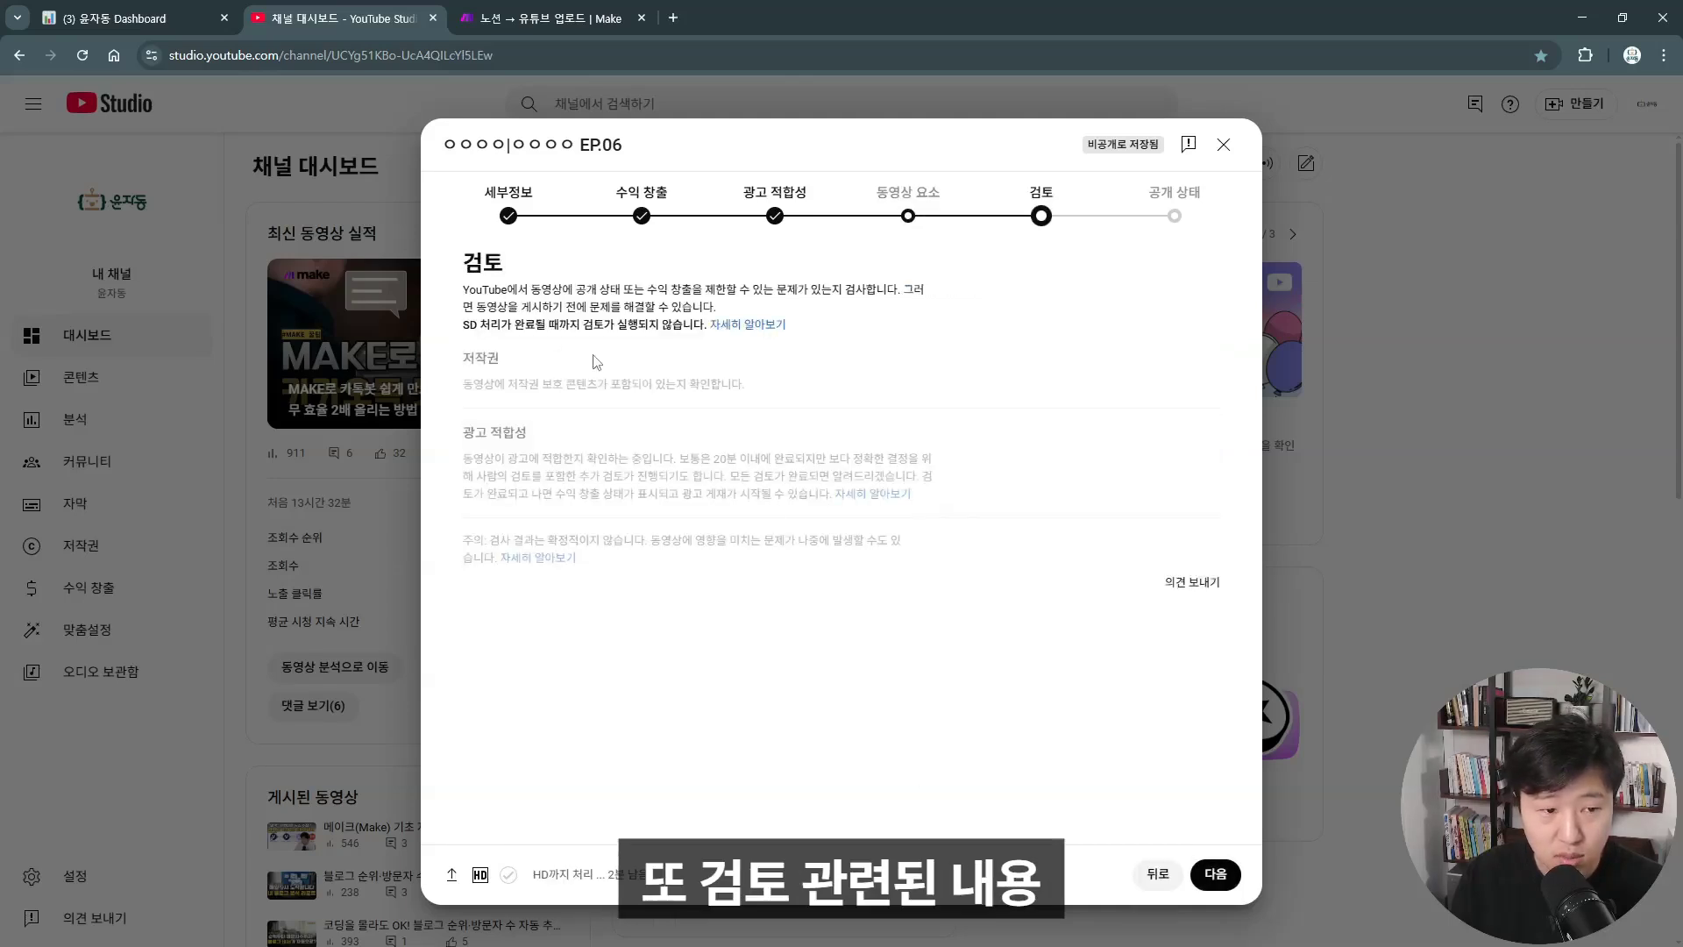
click(1210, 875)
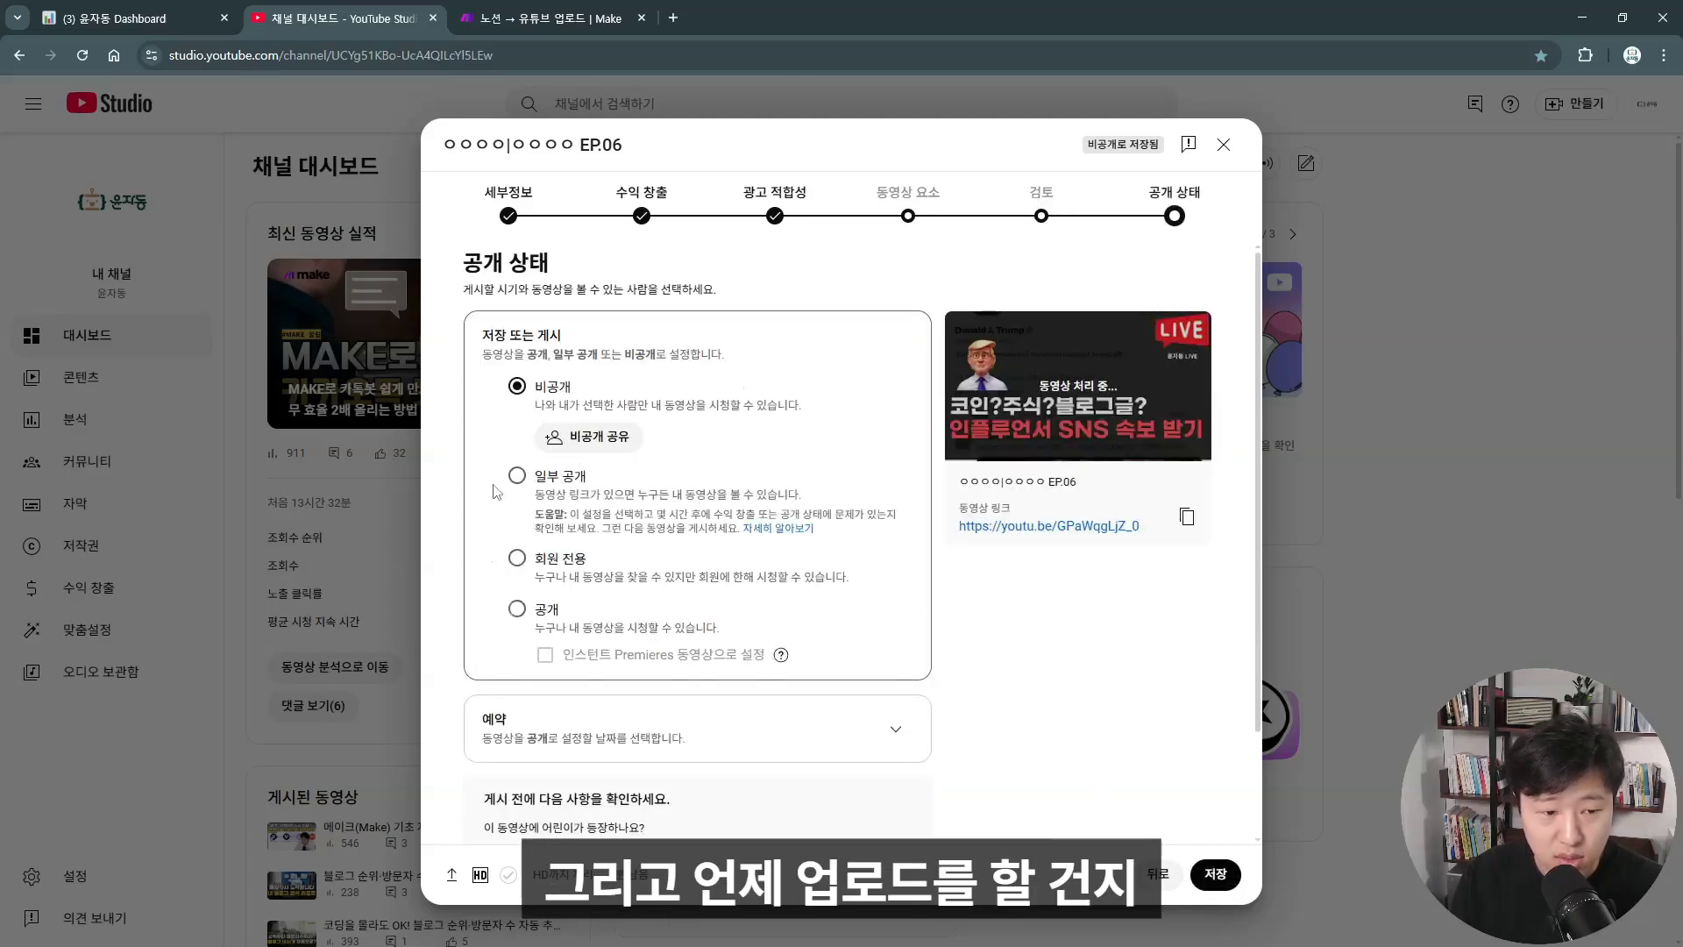
Set the video's visibility to public (공개)
click(517, 609)
scroll(570, 418, down, 2)
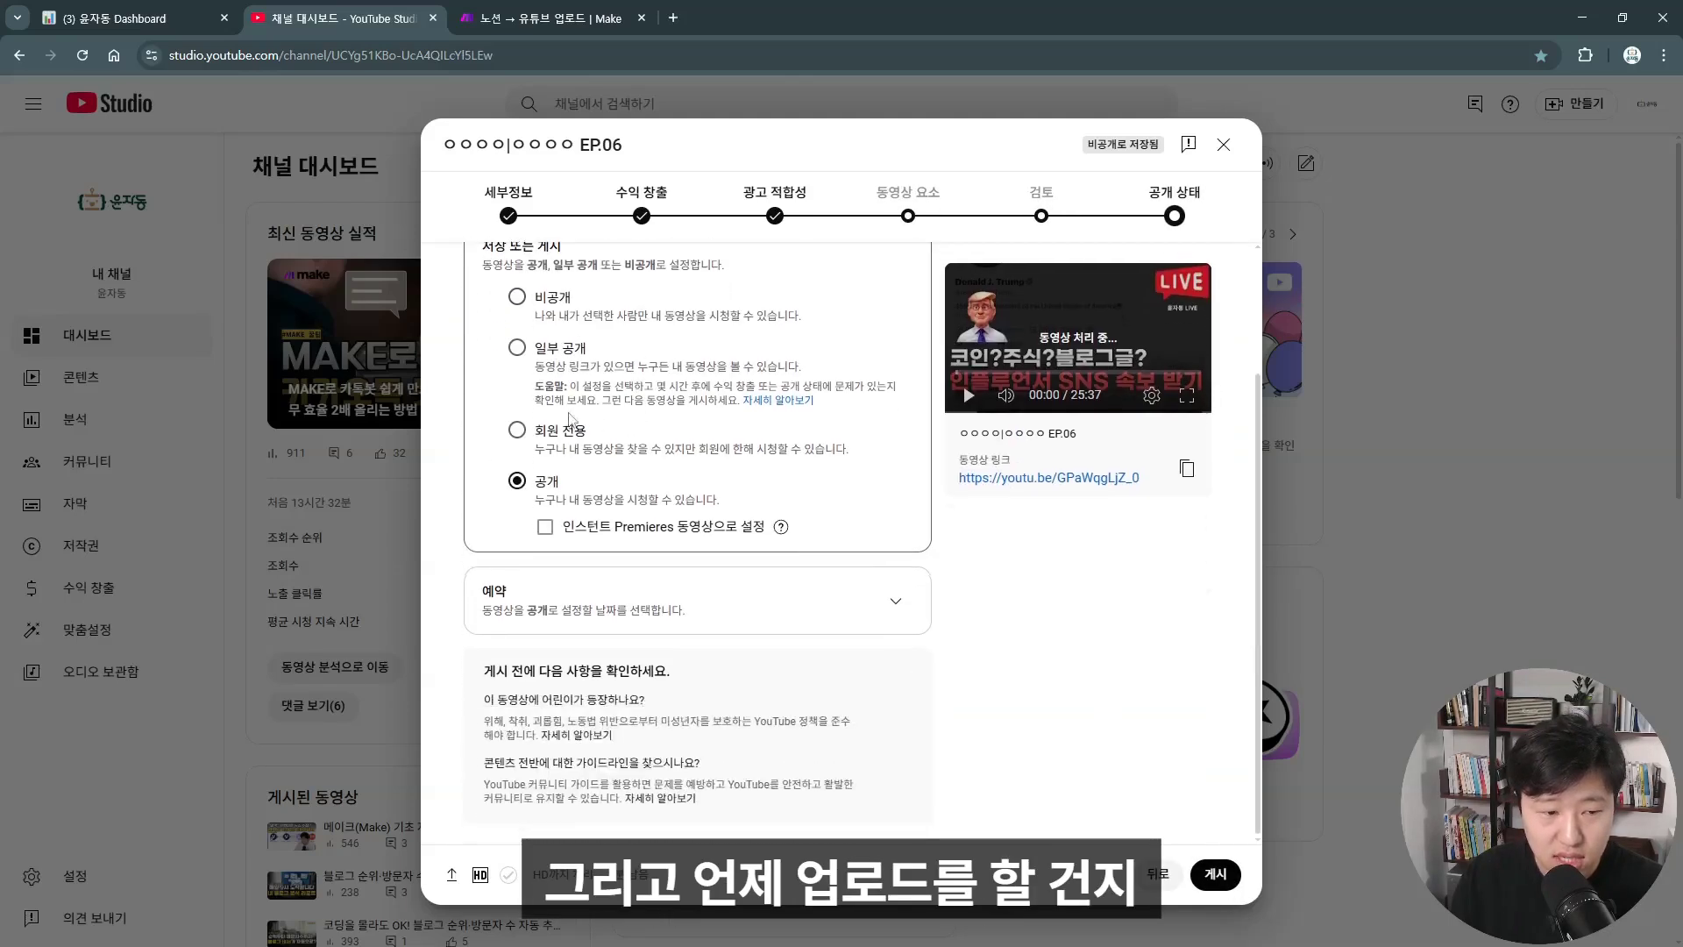
scroll(613, 525, up, 1)
scroll(649, 570, down, 1)
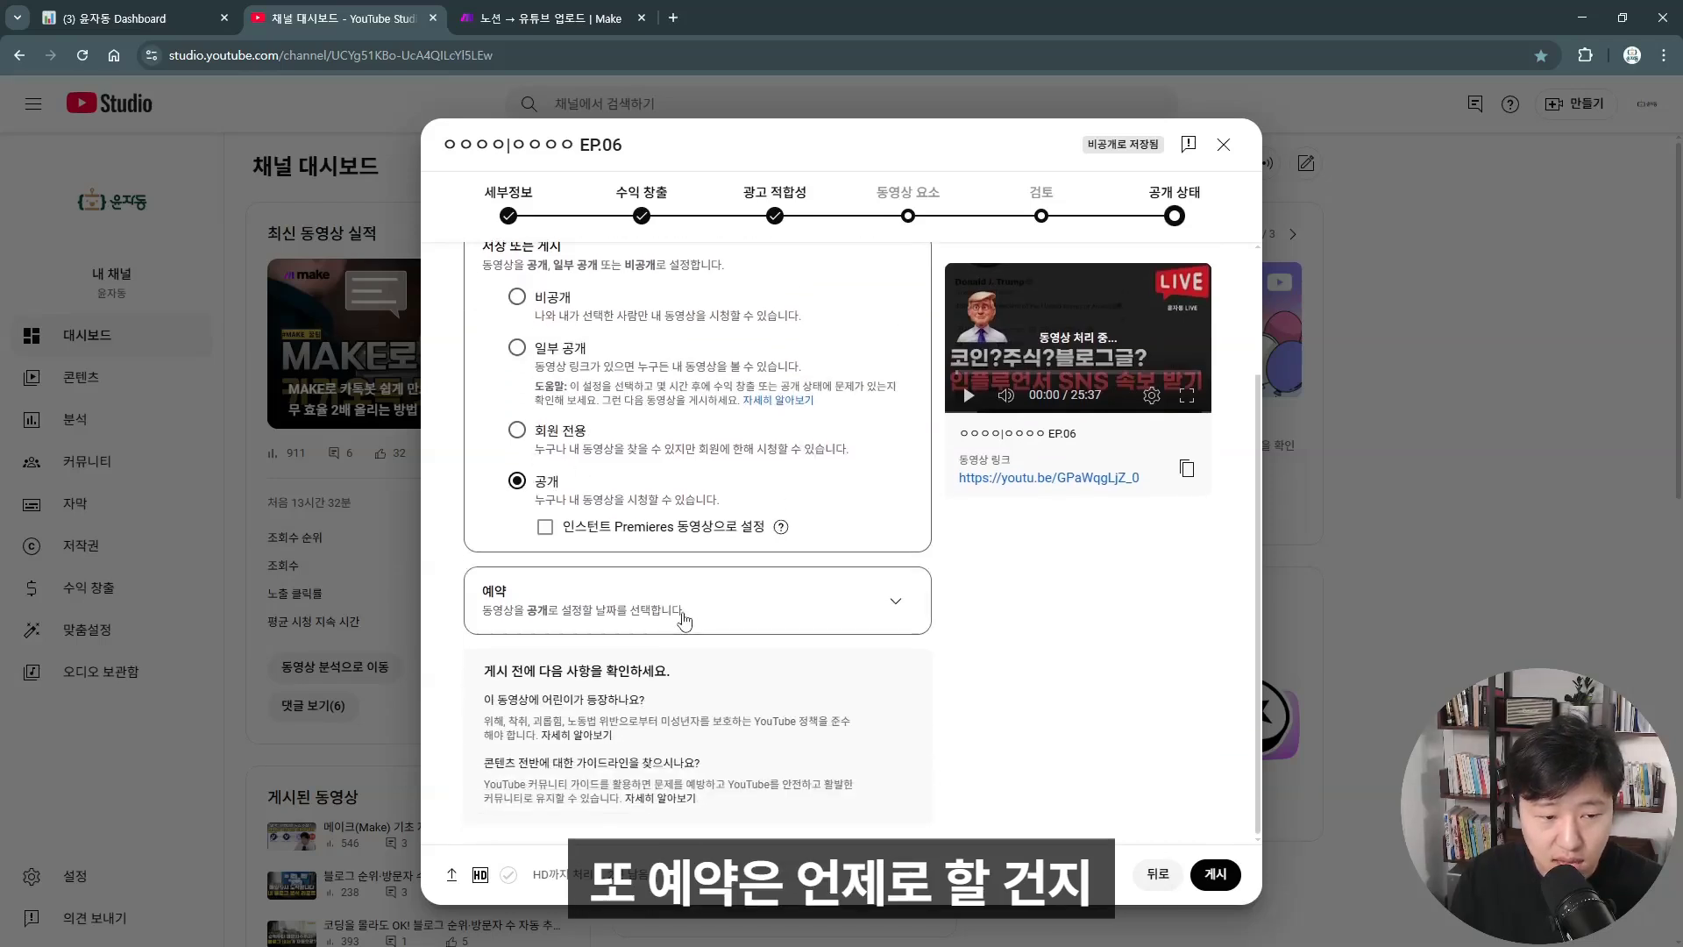
Schedule the video to go from private to public on 2025. 5. 1. at 오전 12:00
click(684, 620)
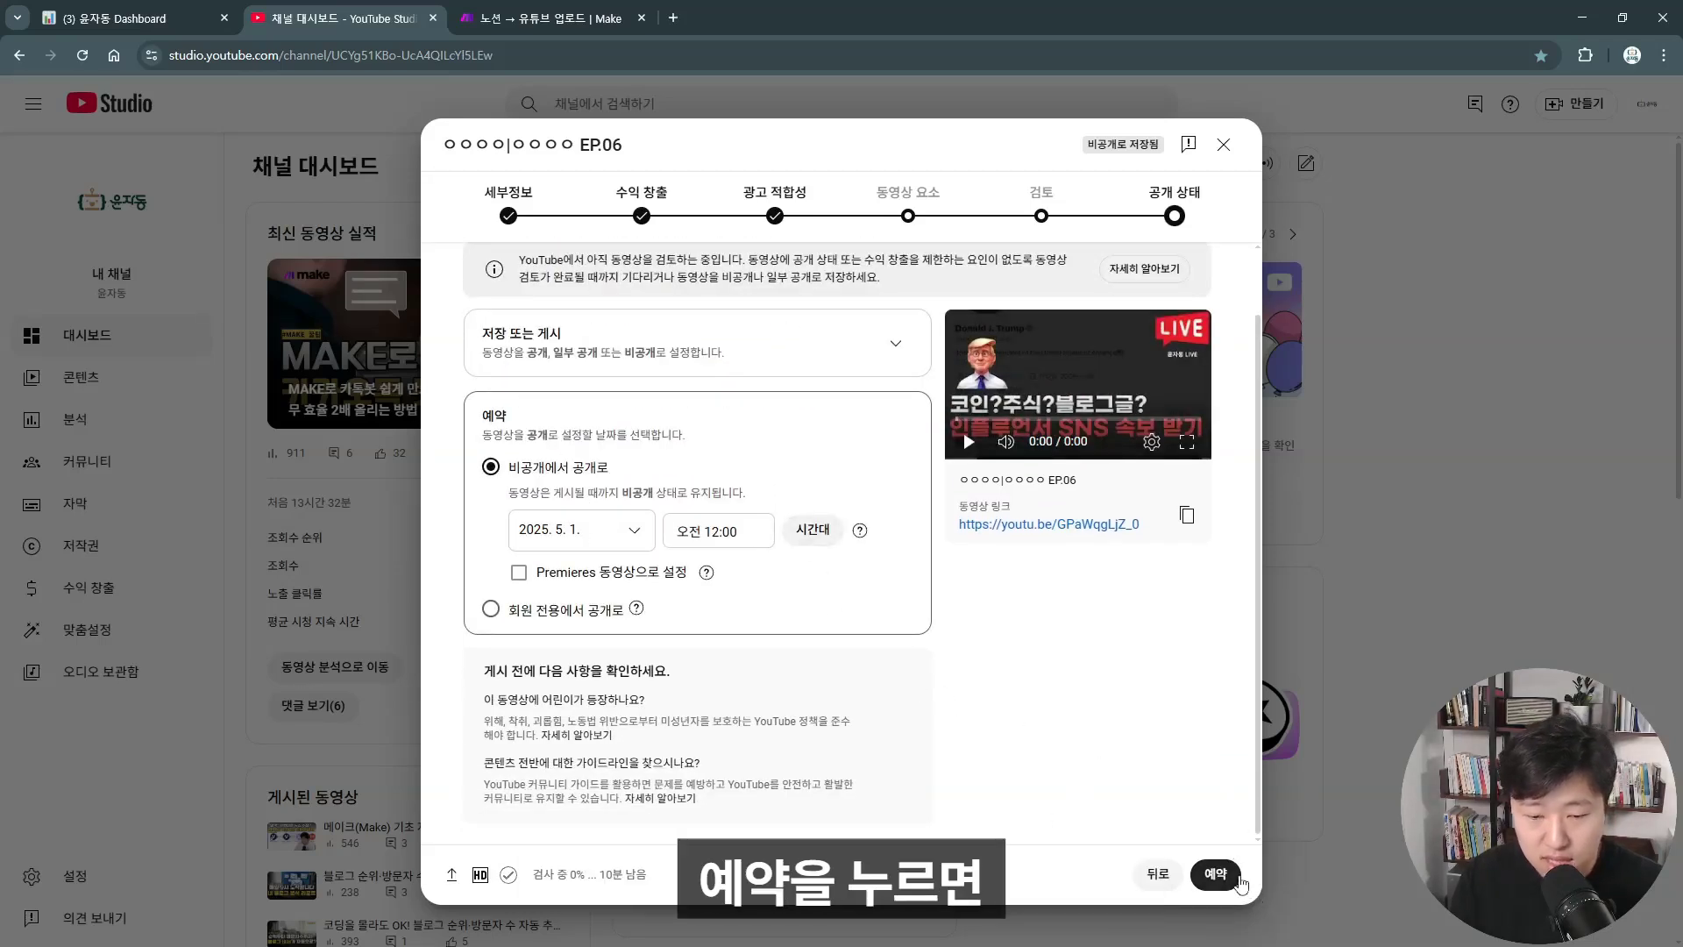
right_click(1239, 883)
click(1169, 663)
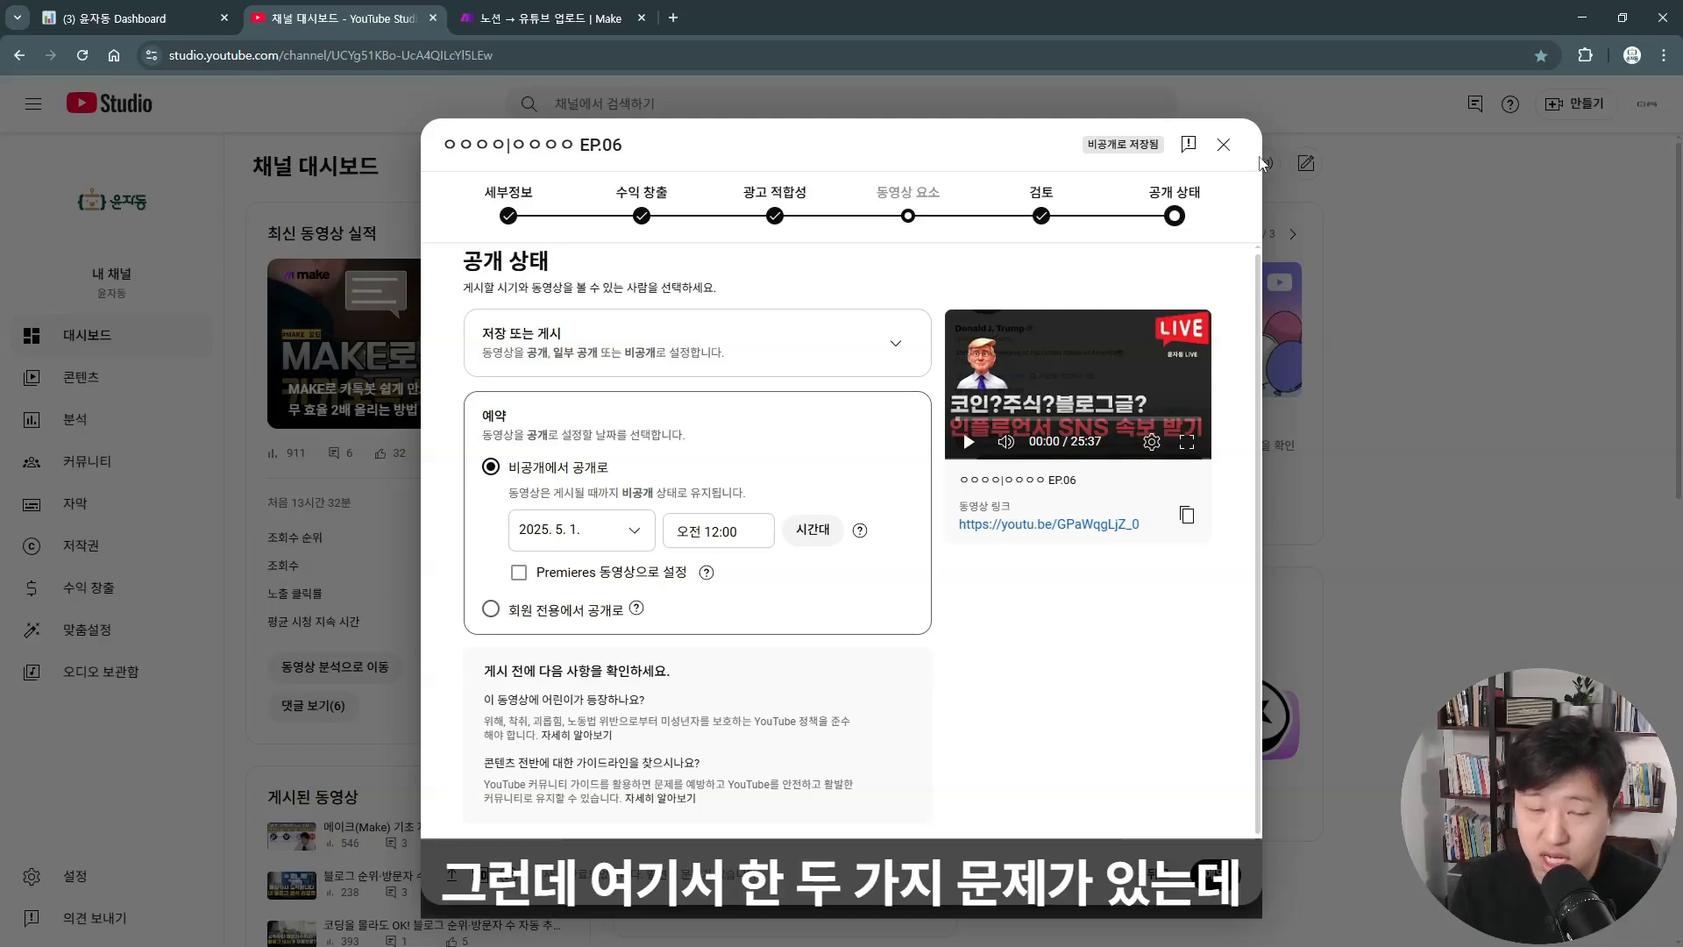
Revisit the details, monetization and ad suitability stages of the video upload
click(512, 210)
click(642, 216)
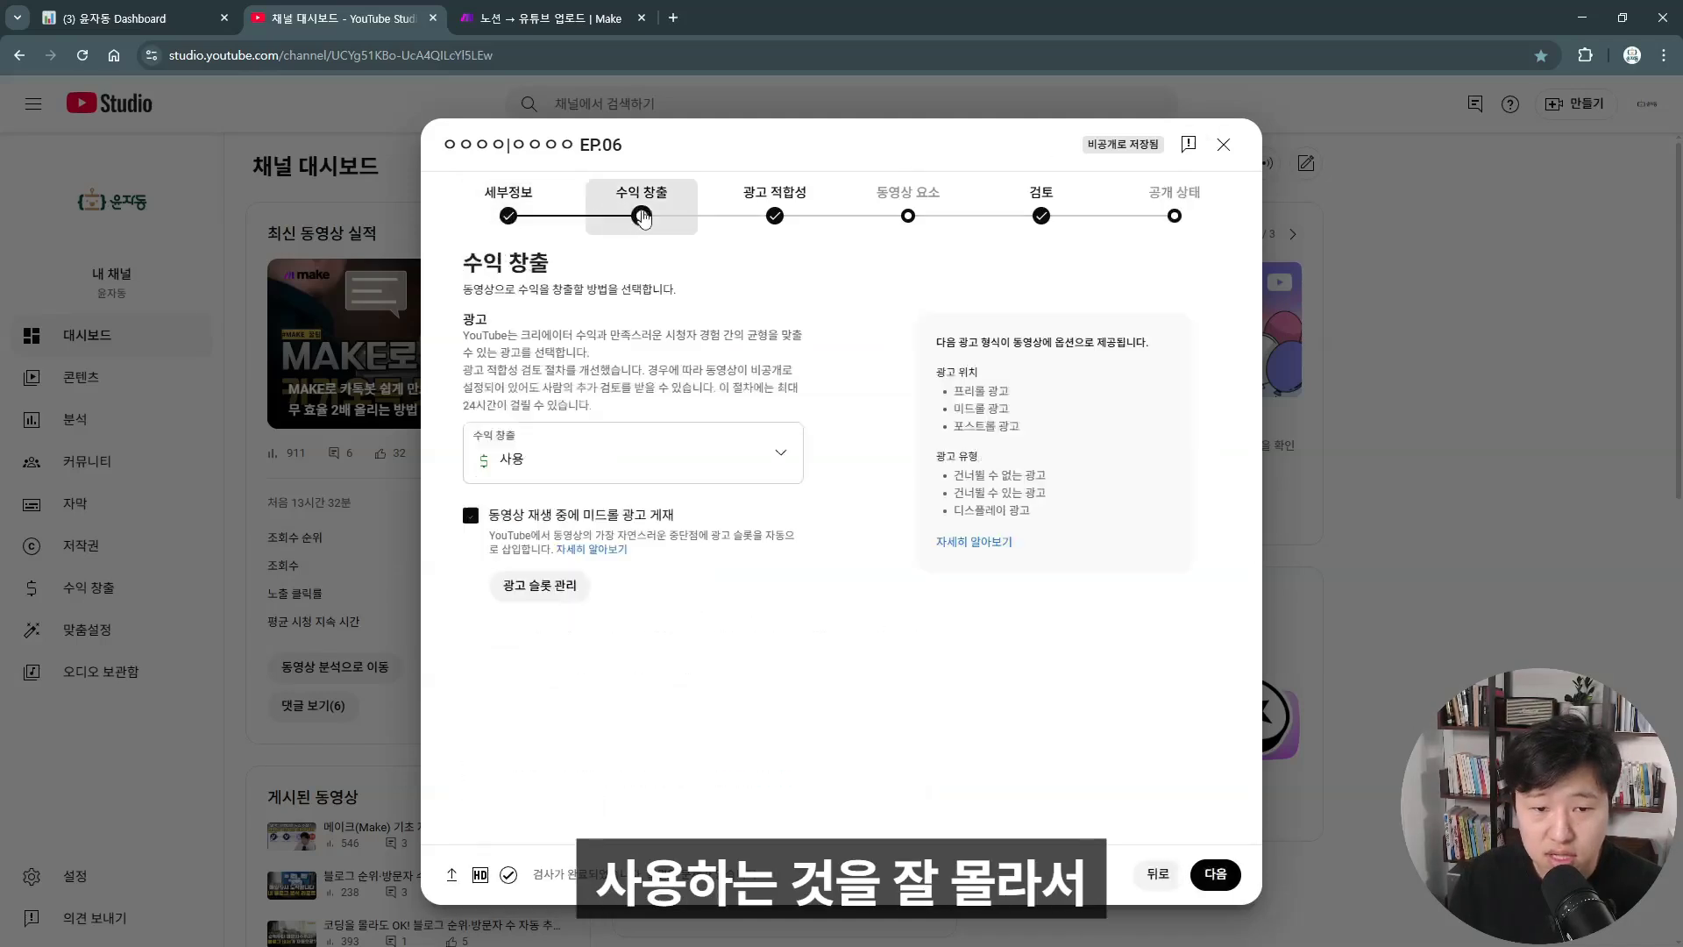
click(775, 216)
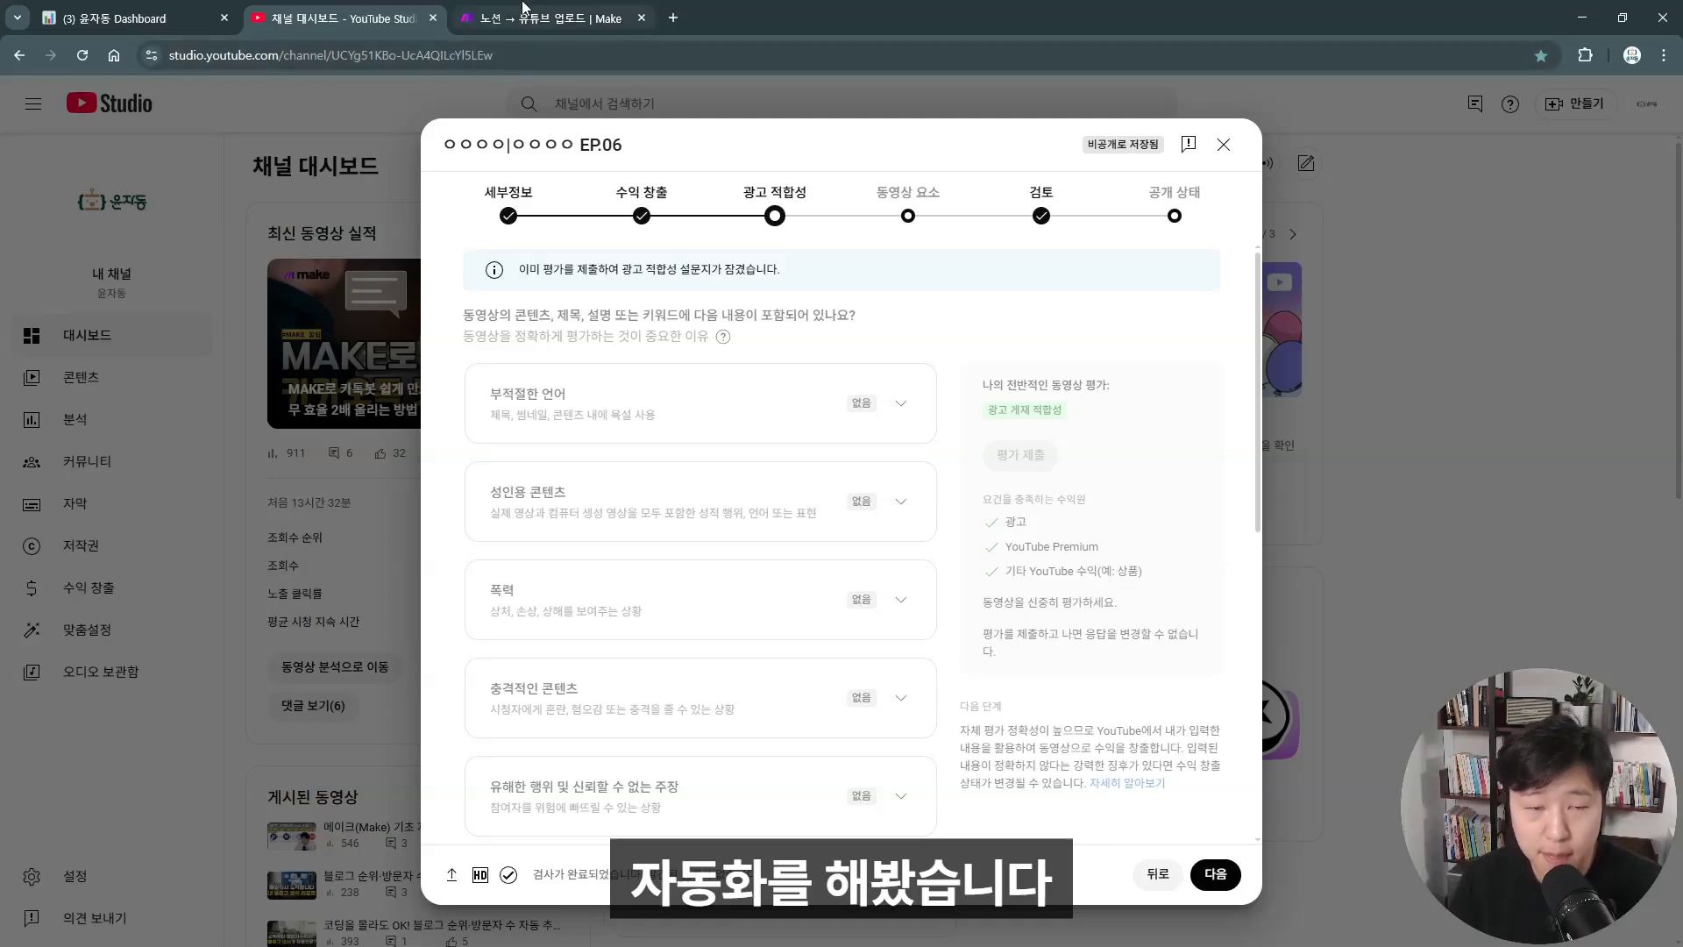
Switch to the Notion dashboard and add a page titled "노션을 활용한 영상 자동 업로드" under 2. 채택완료
click(179, 12)
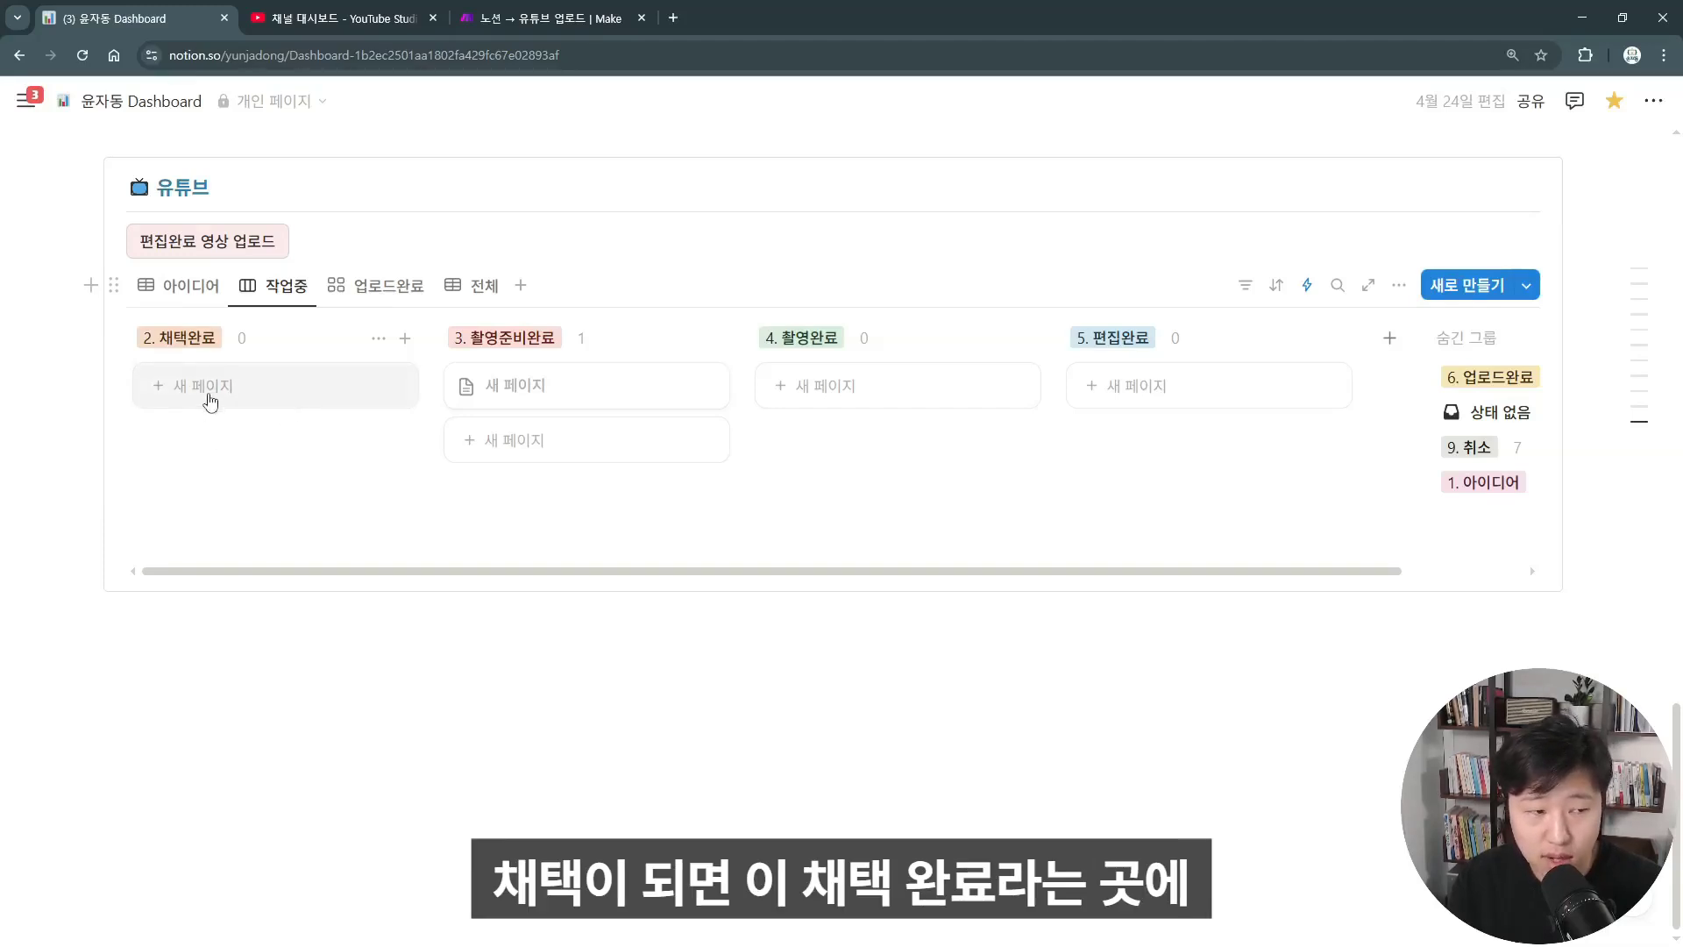
click(208, 399)
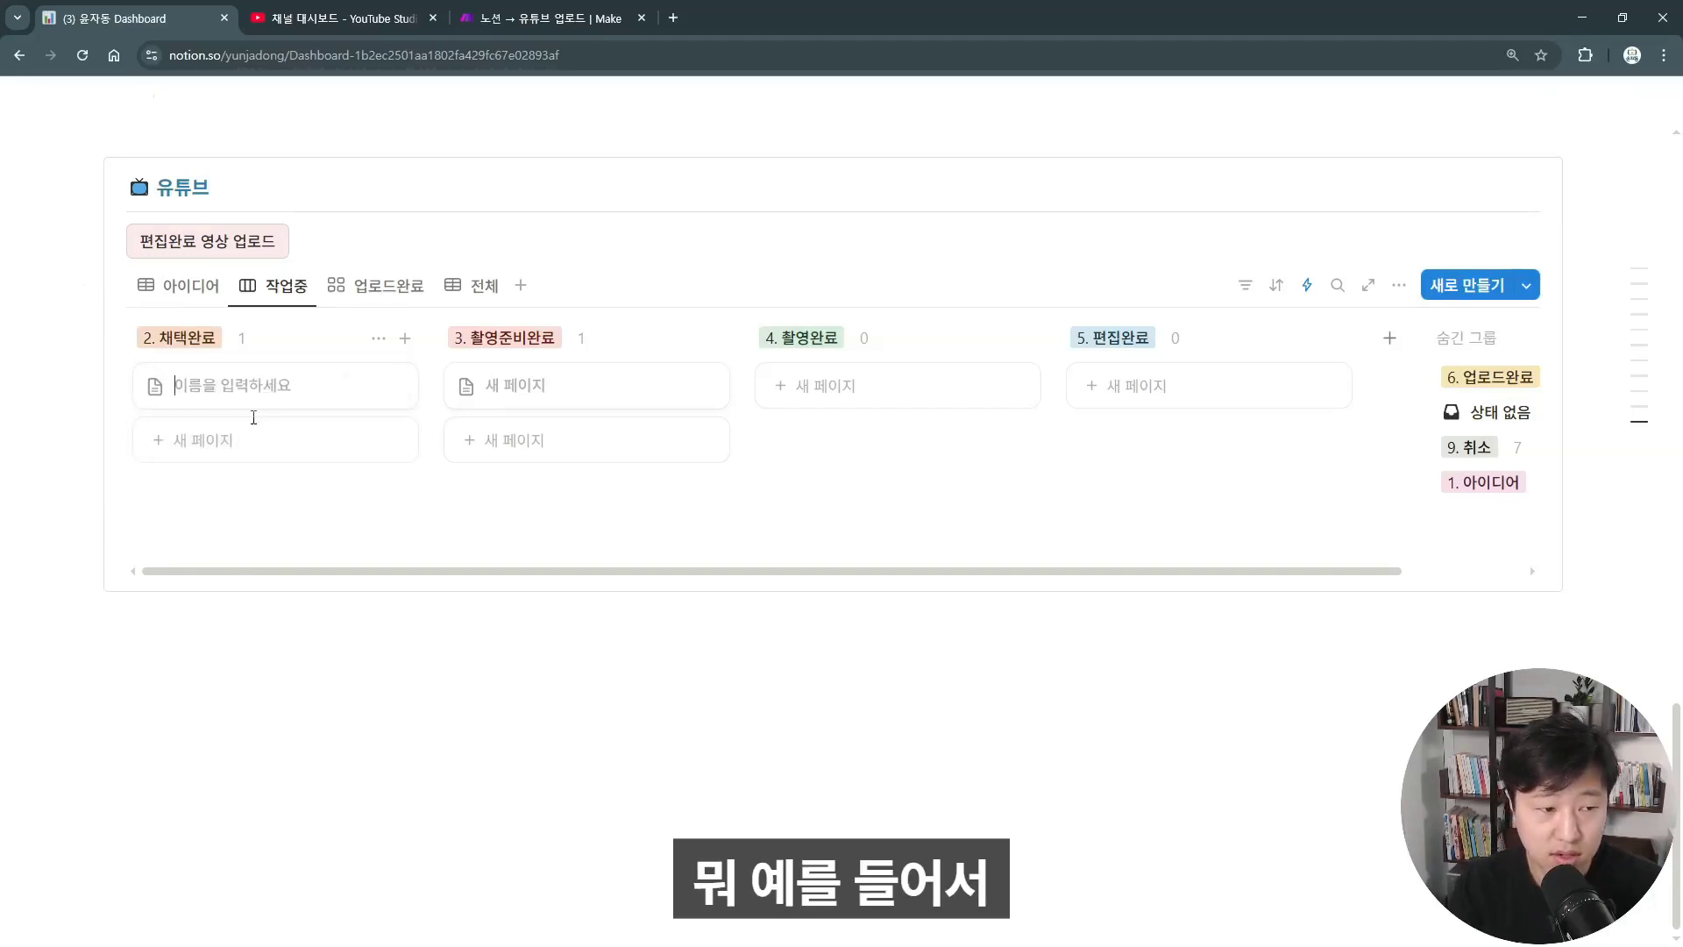
text(노션을 활용)
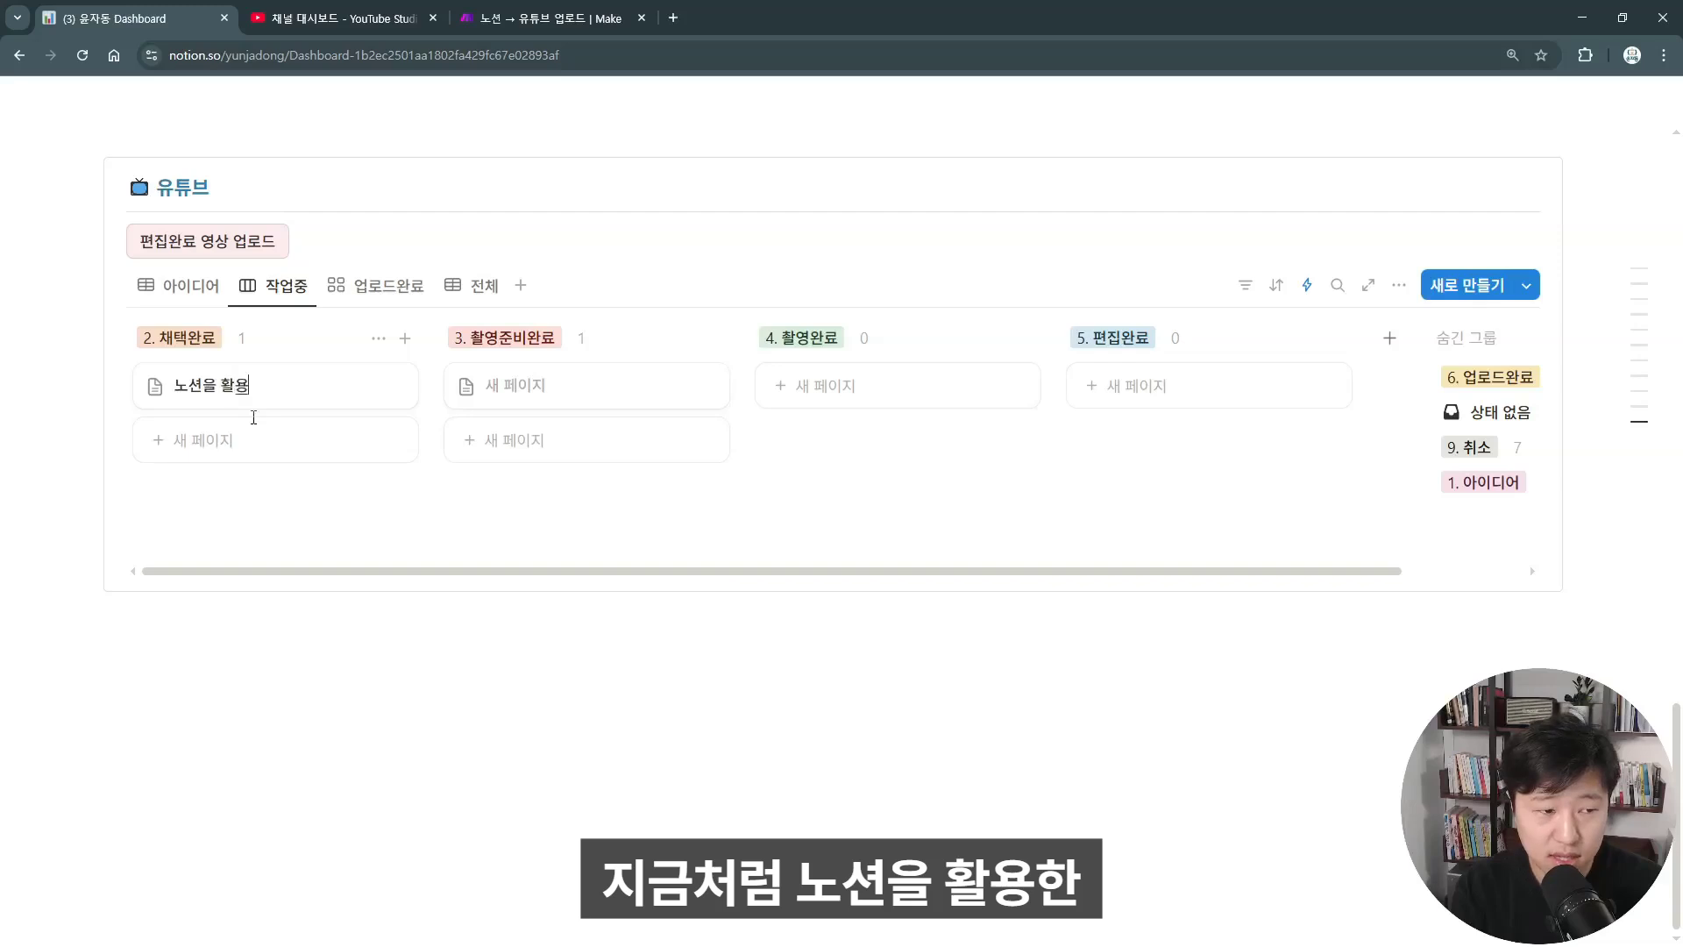
text(한 여상 자동 업로드)
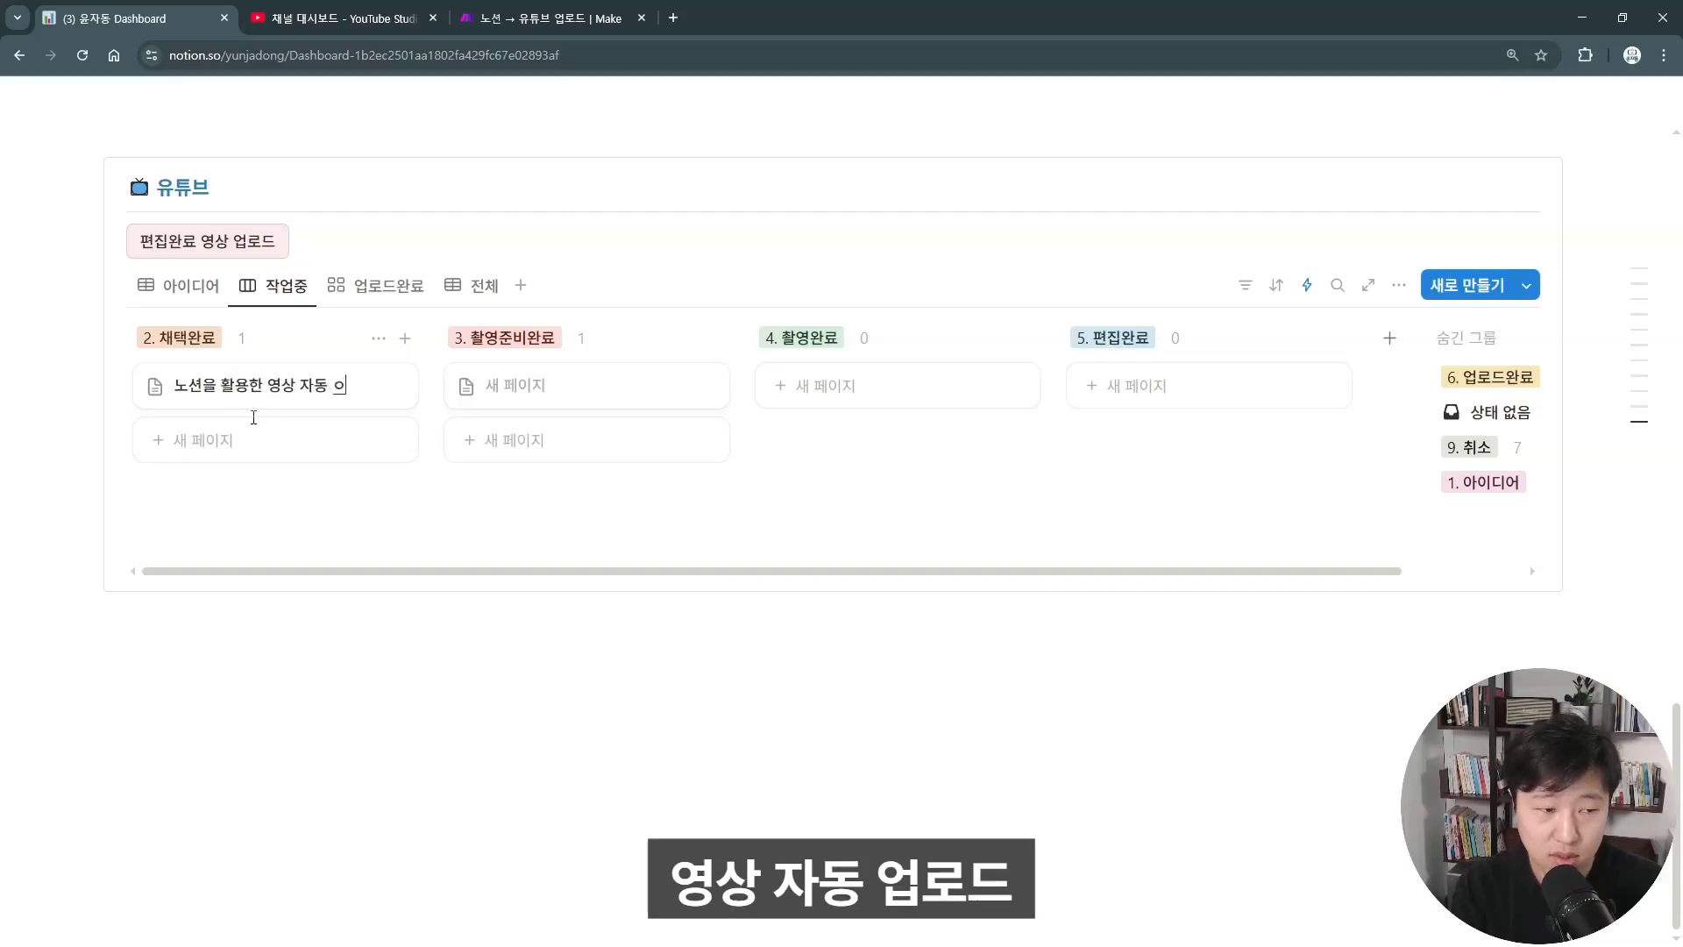
key(Escape)
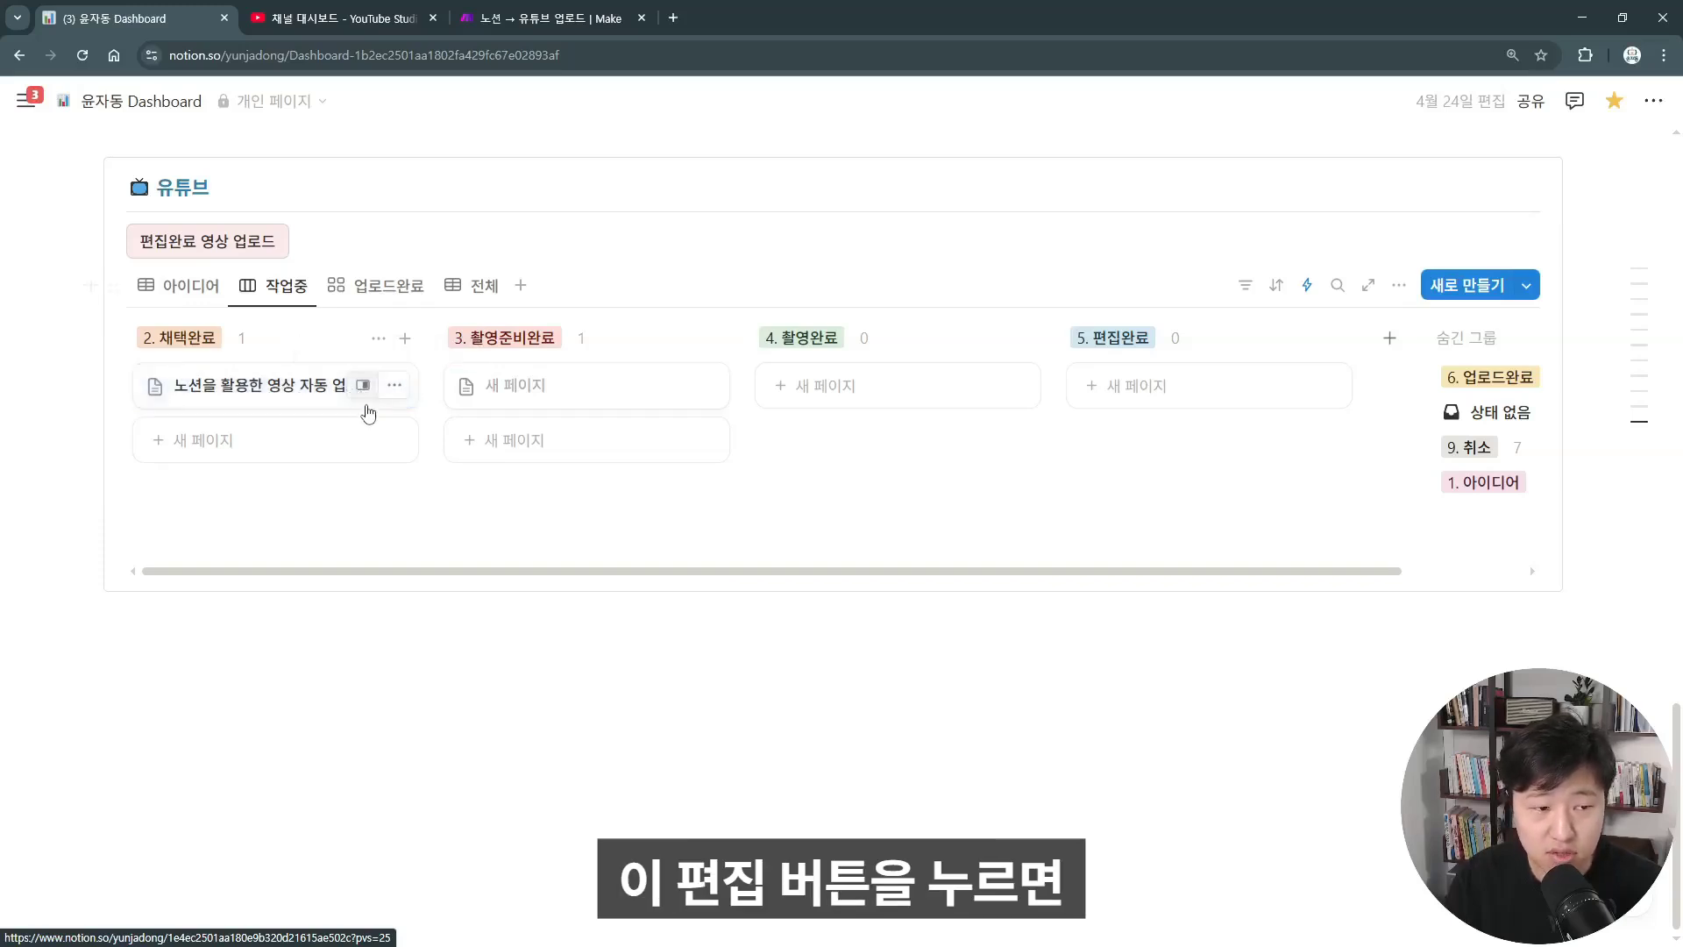
Open the new 채택완료 page beside the board and look through its properties and template content
click(363, 387)
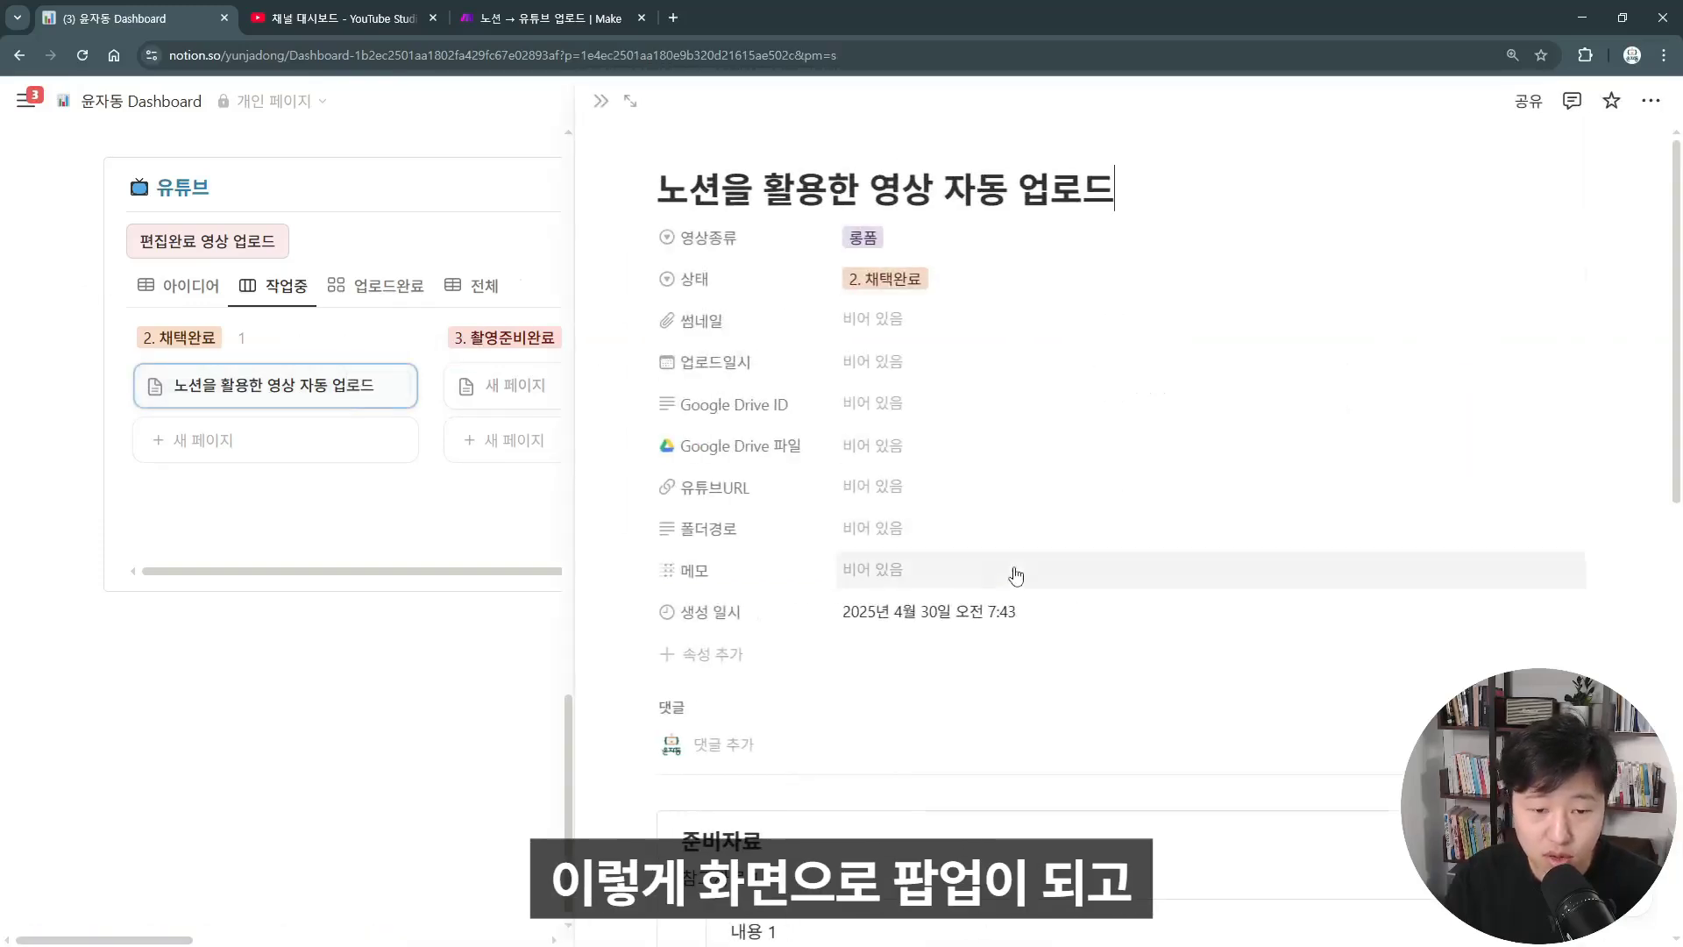
scroll(1012, 565, down, 5)
scroll(1010, 555, down, 3)
scroll(996, 537, up, 8)
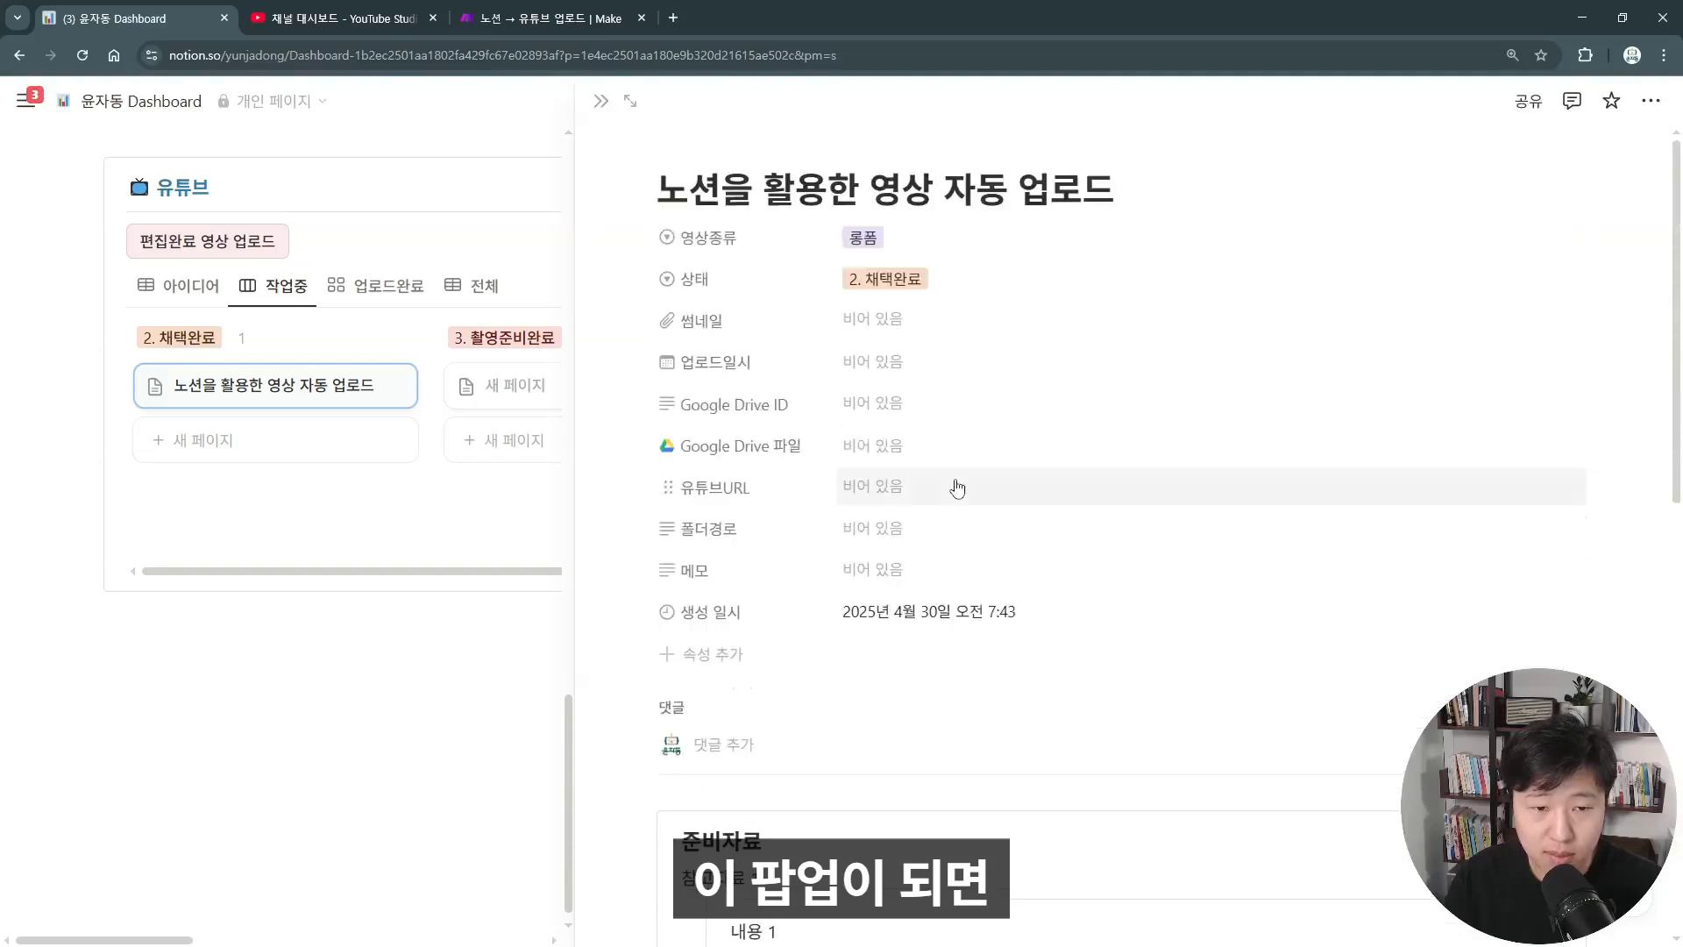
Look through the page's 준비자료 and 영상정보 sections, including the 스크립트, 썸네일, 원본 영상 and 최종 영상 blocks
scroll(789, 395, down, 6)
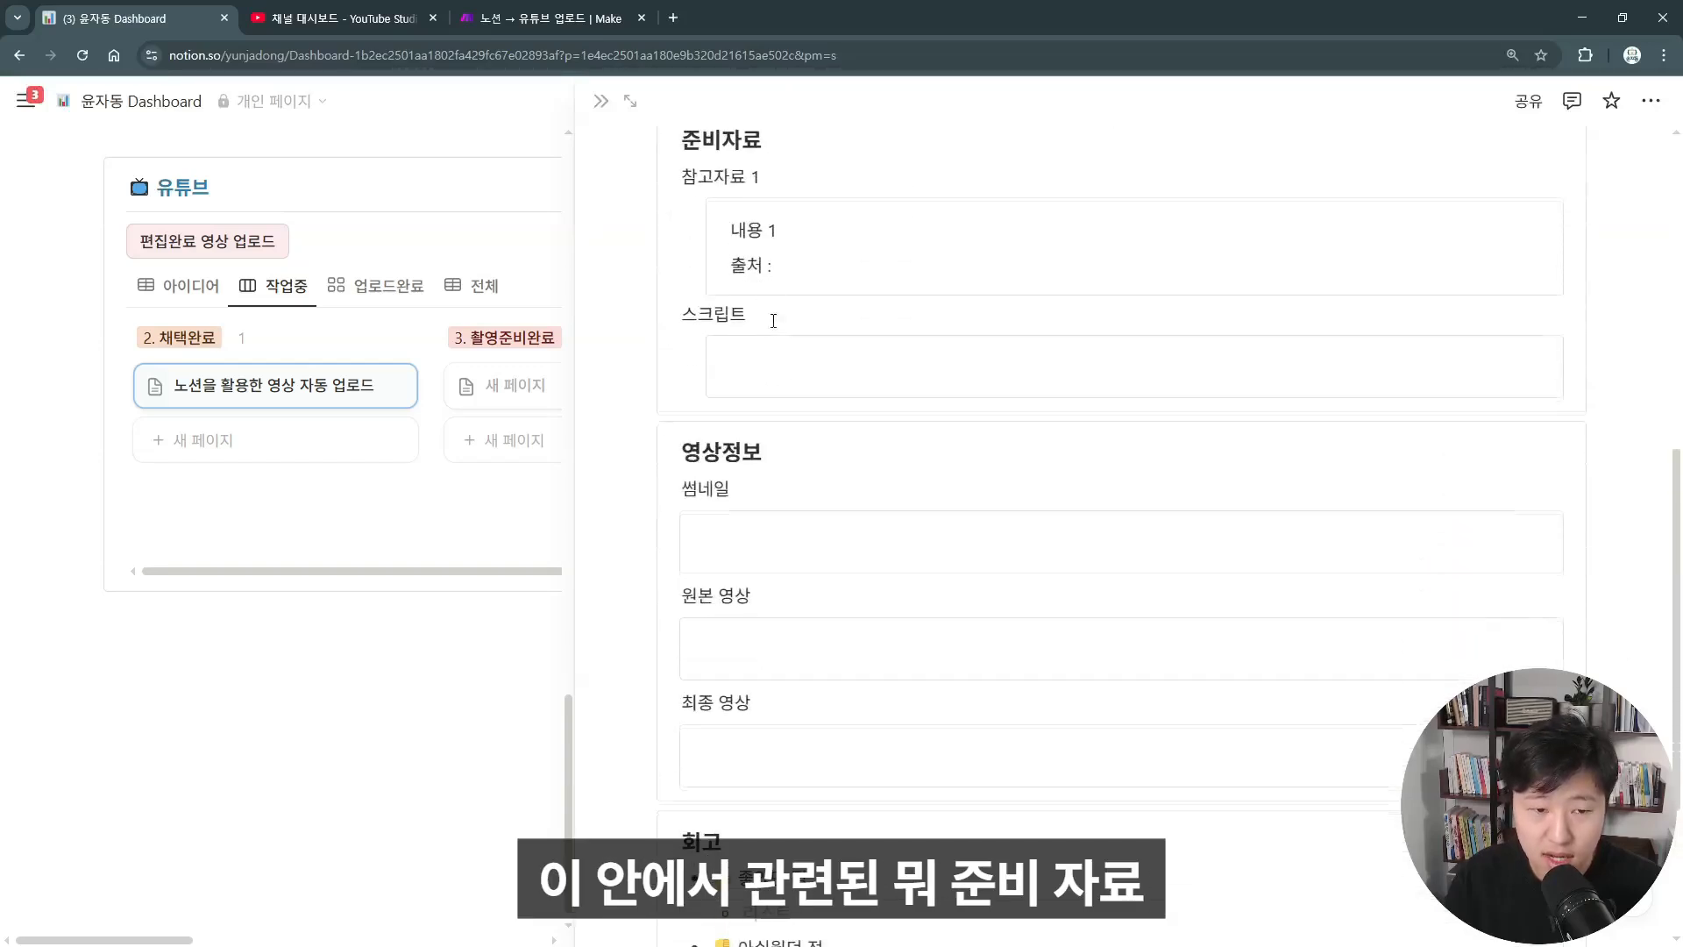
click(801, 399)
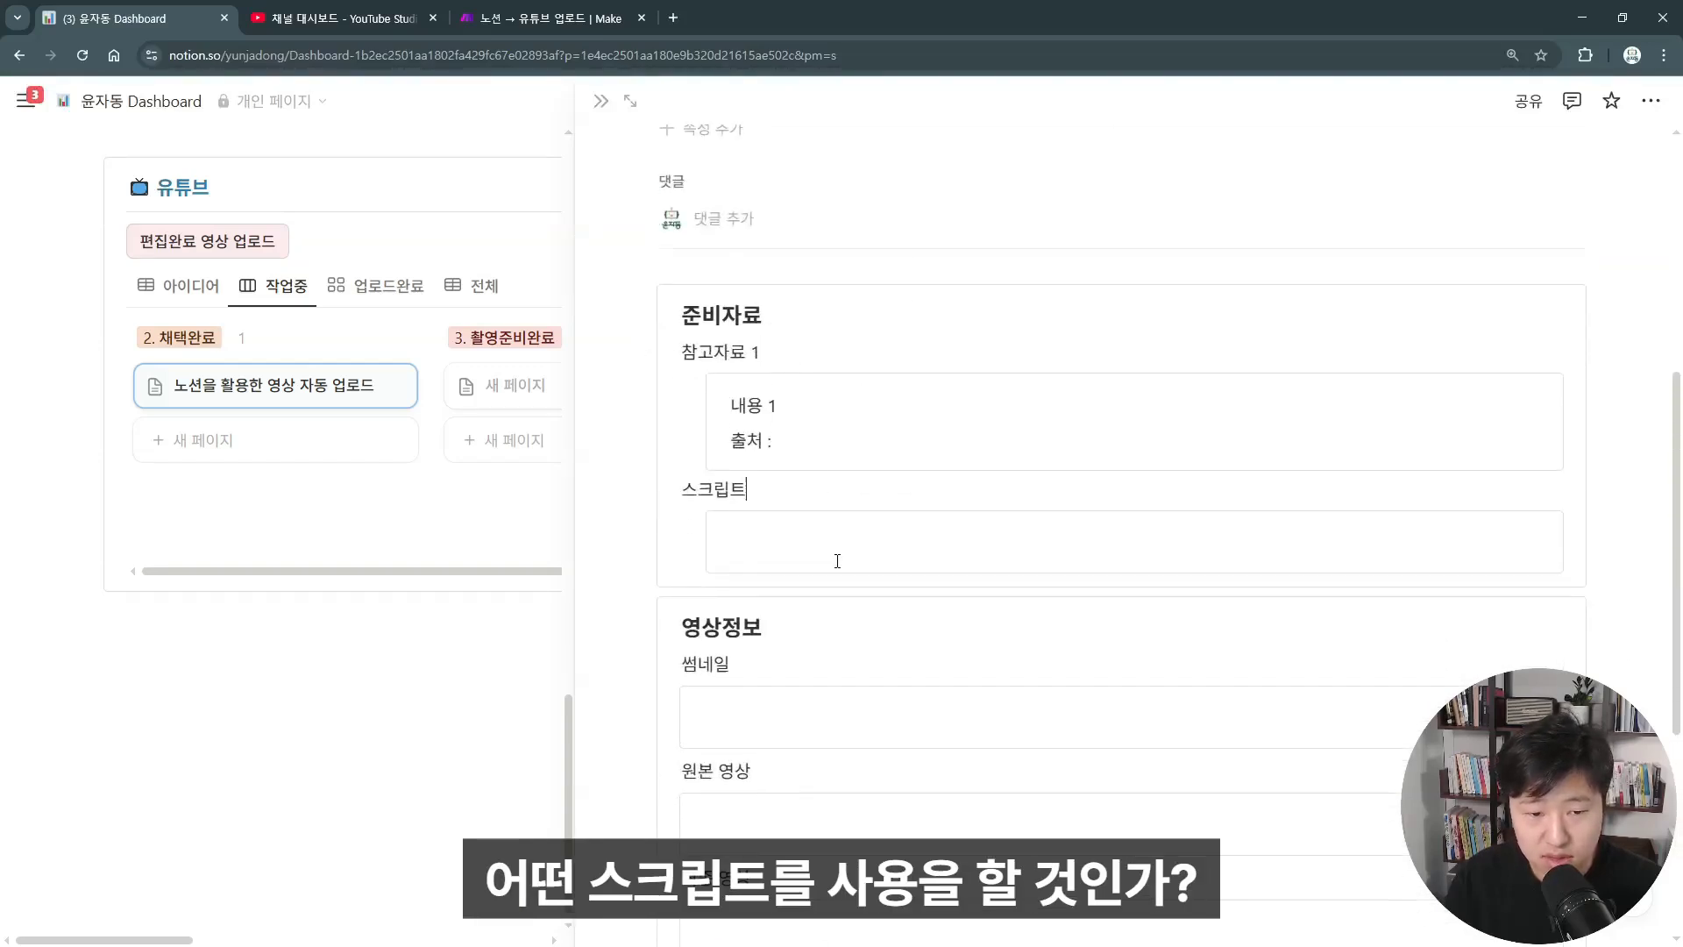
click(834, 507)
scroll(834, 507, down, 1)
click(807, 464)
scroll(786, 403, down, 2)
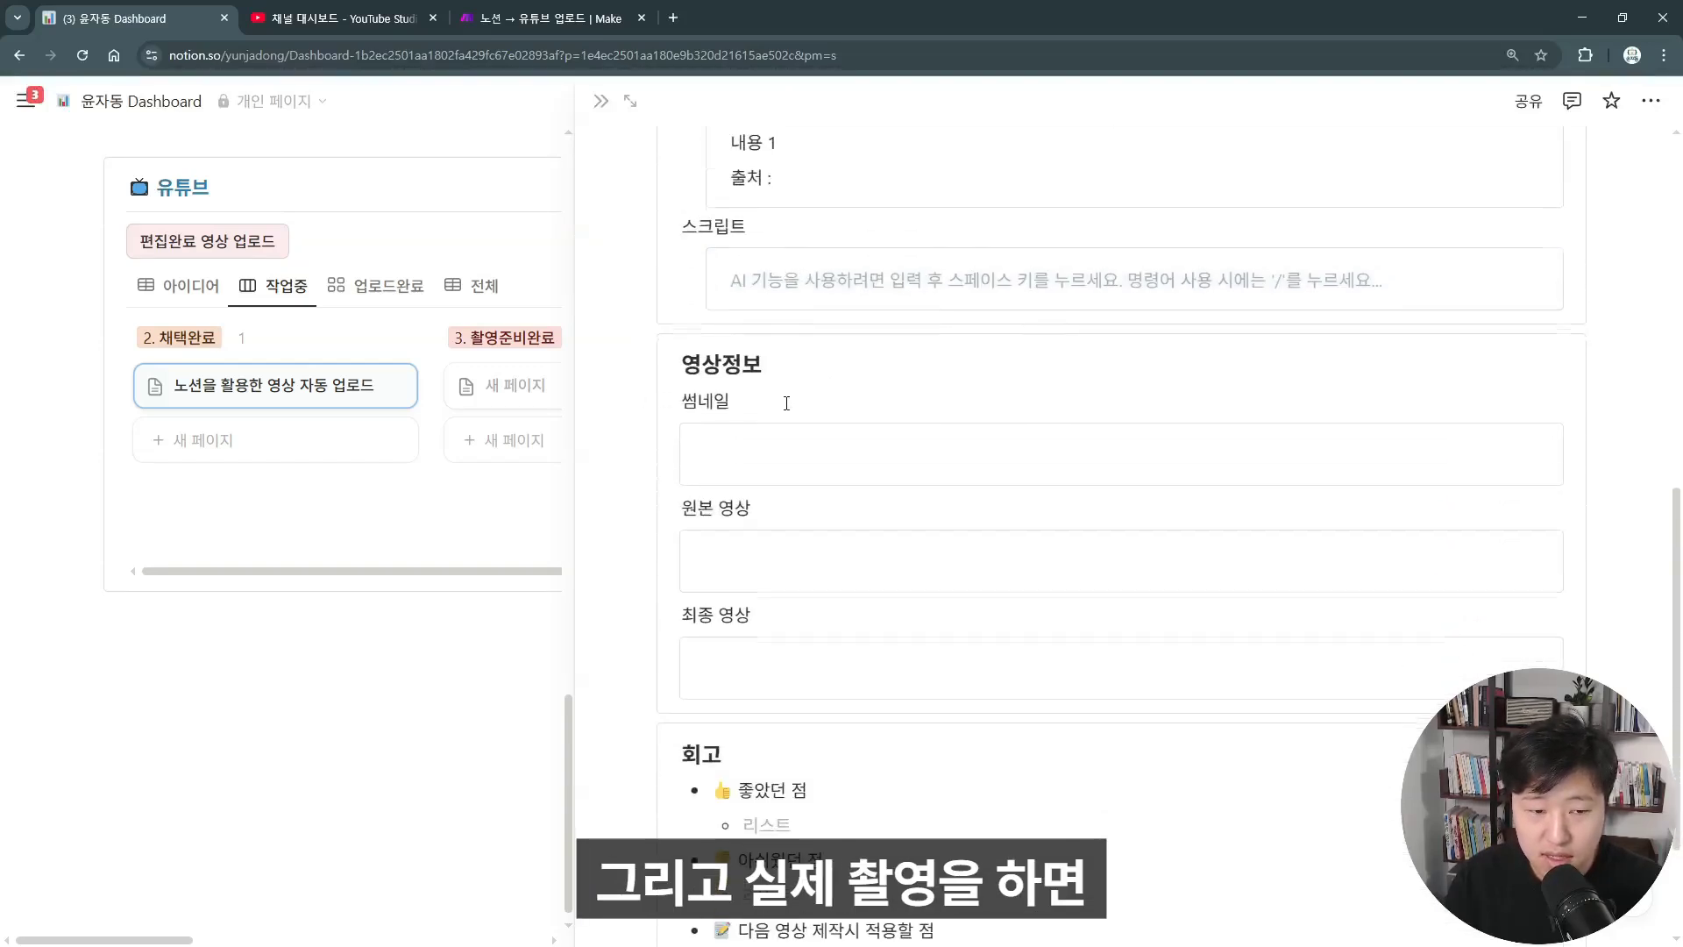
scroll(771, 377, down, 2)
click(732, 280)
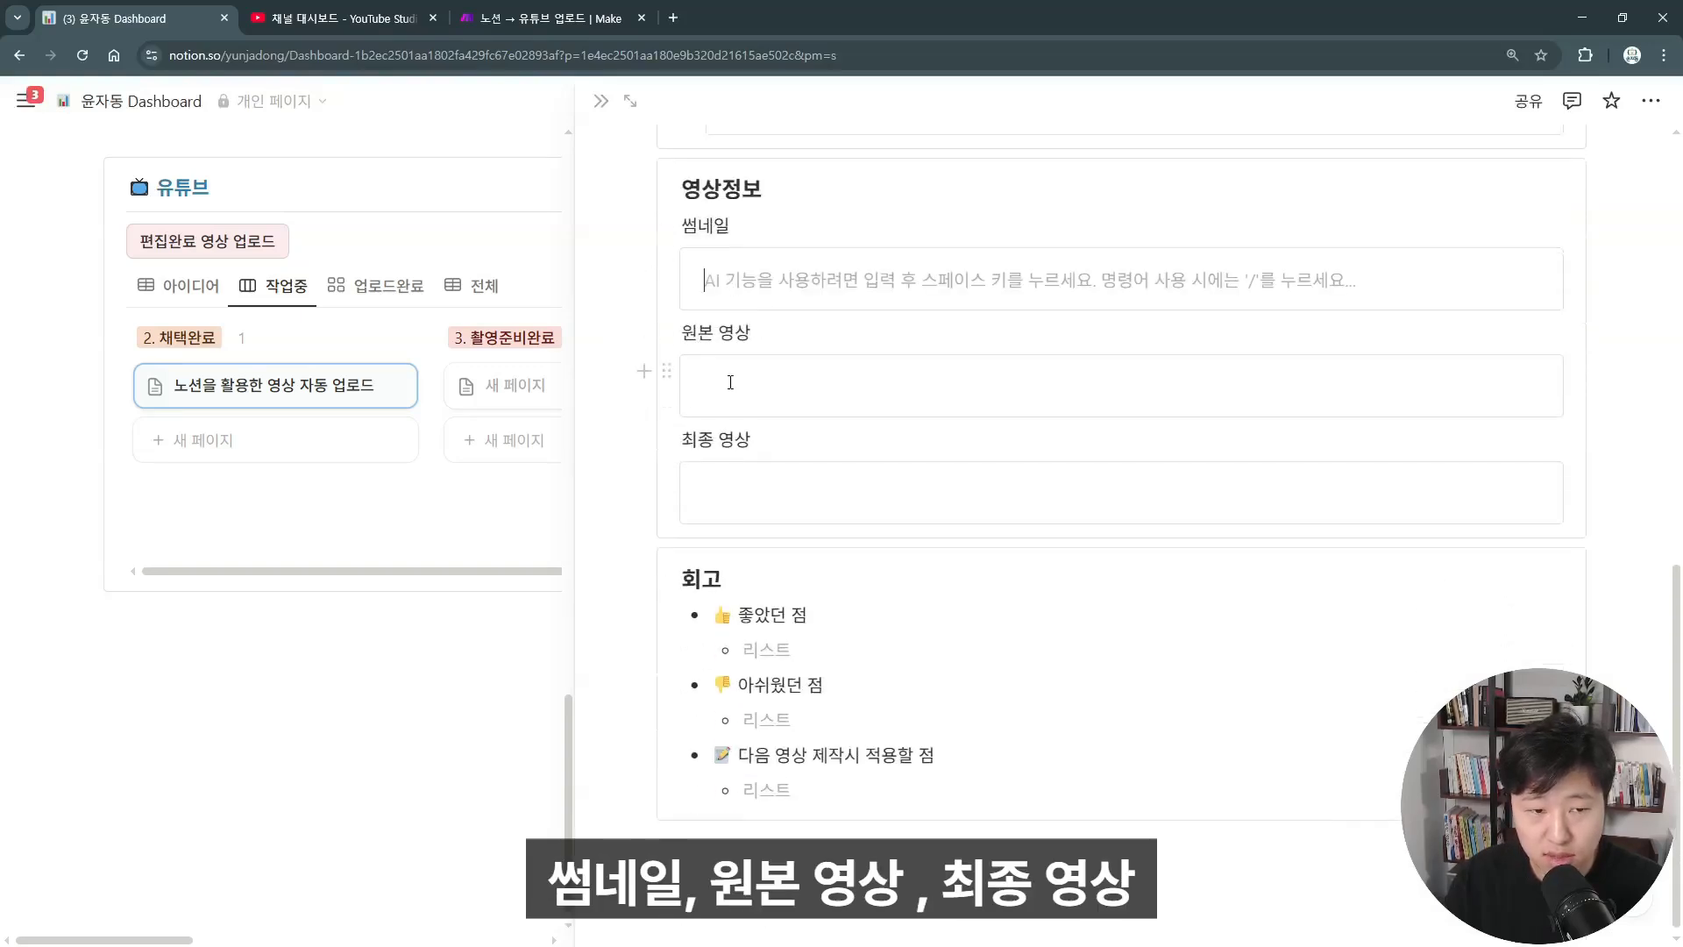
click(726, 382)
click(780, 492)
click(774, 406)
click(771, 258)
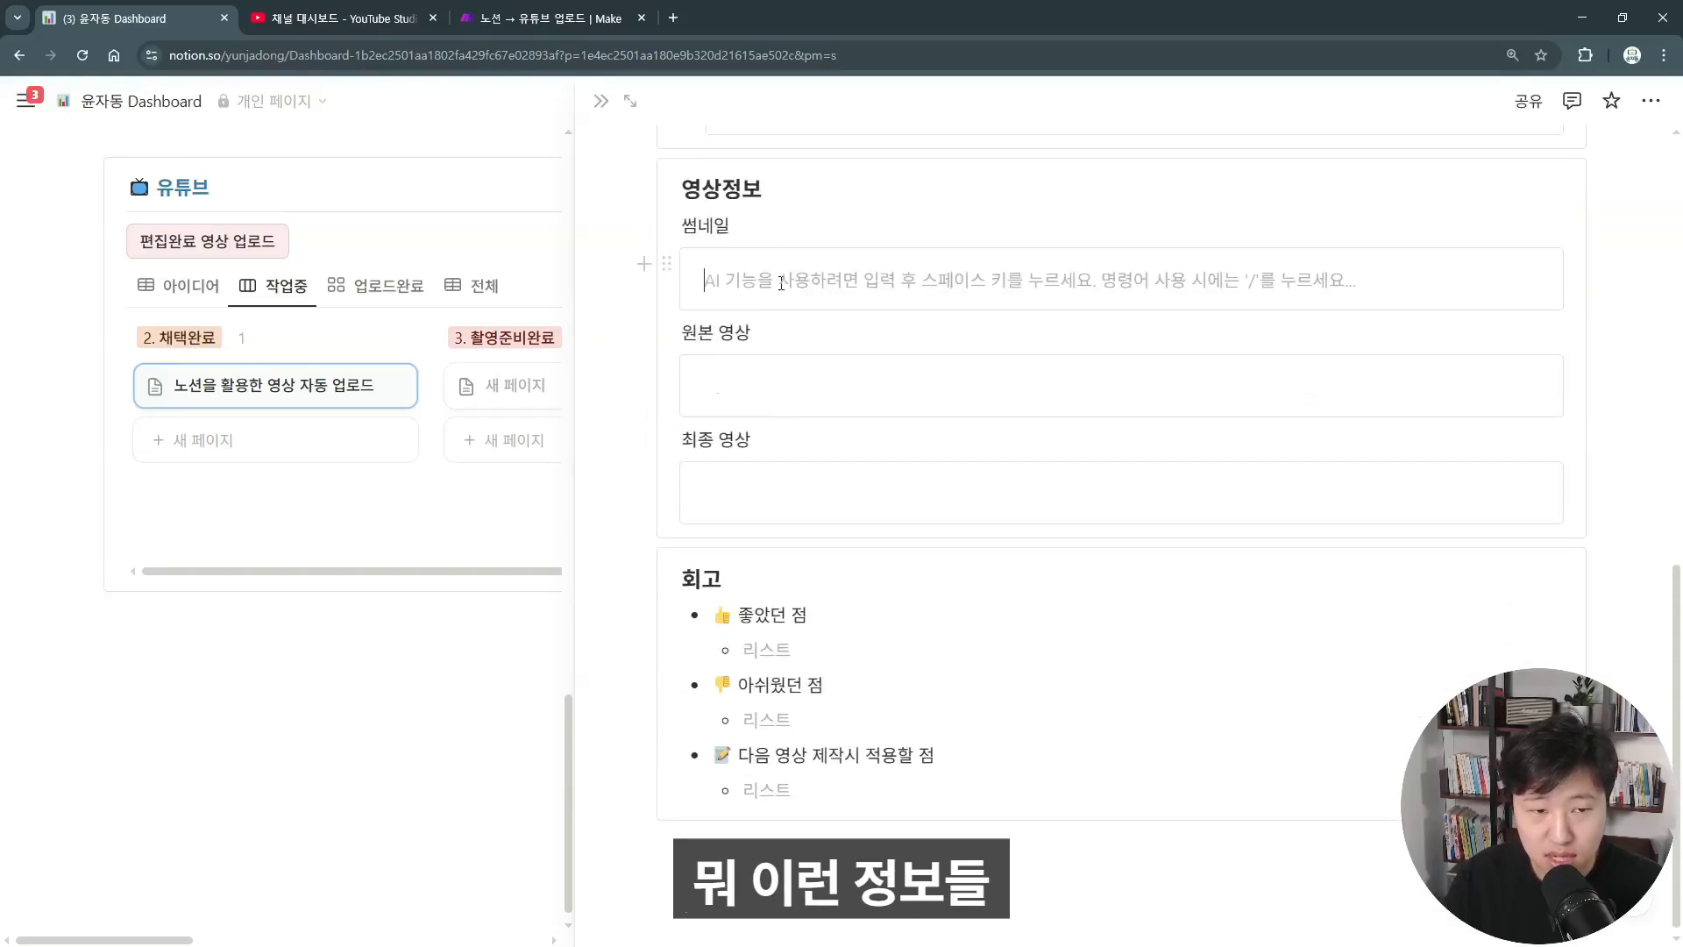
scroll(794, 374, up, 5)
click(771, 542)
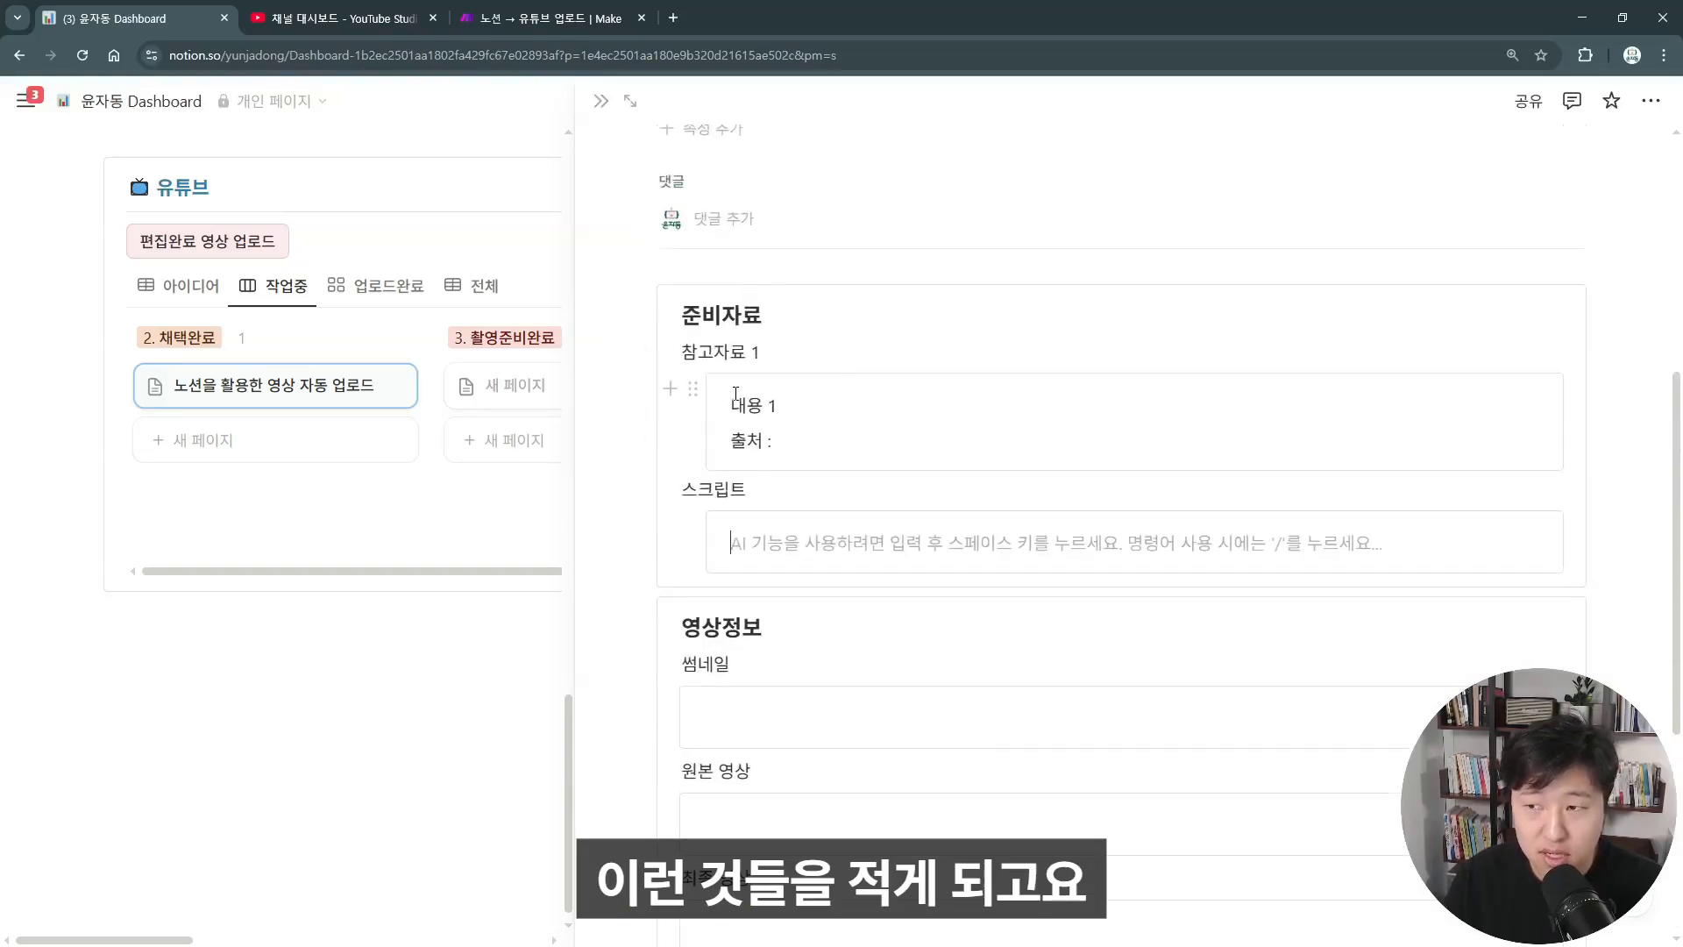
scroll(742, 396, up, 7)
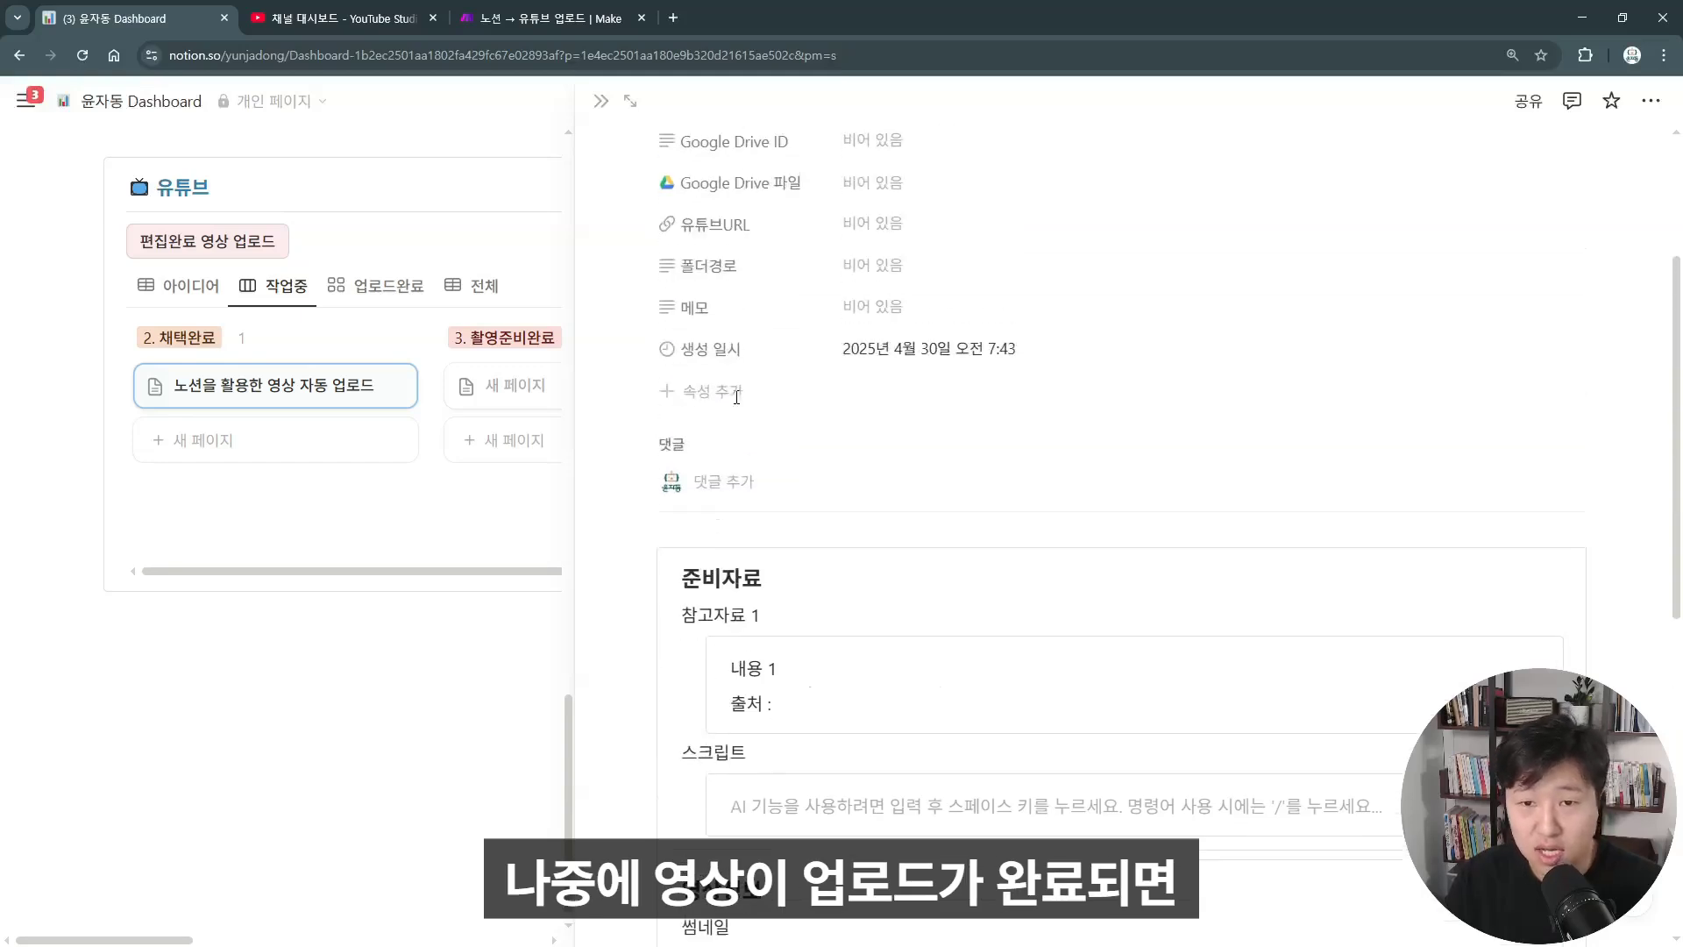
Under 회고, enter "ㄴㅁㅇㄹㅇㄴㄹ" for 좋았던 점, "ㅇㄴㄹ" for 아쉬웠던 점 and "ㅇㄻㄴㅇㄹ" for 다음 영상 제작시 적용할 점
scroll(745, 403, down, 10)
scroll(829, 666, down, 2)
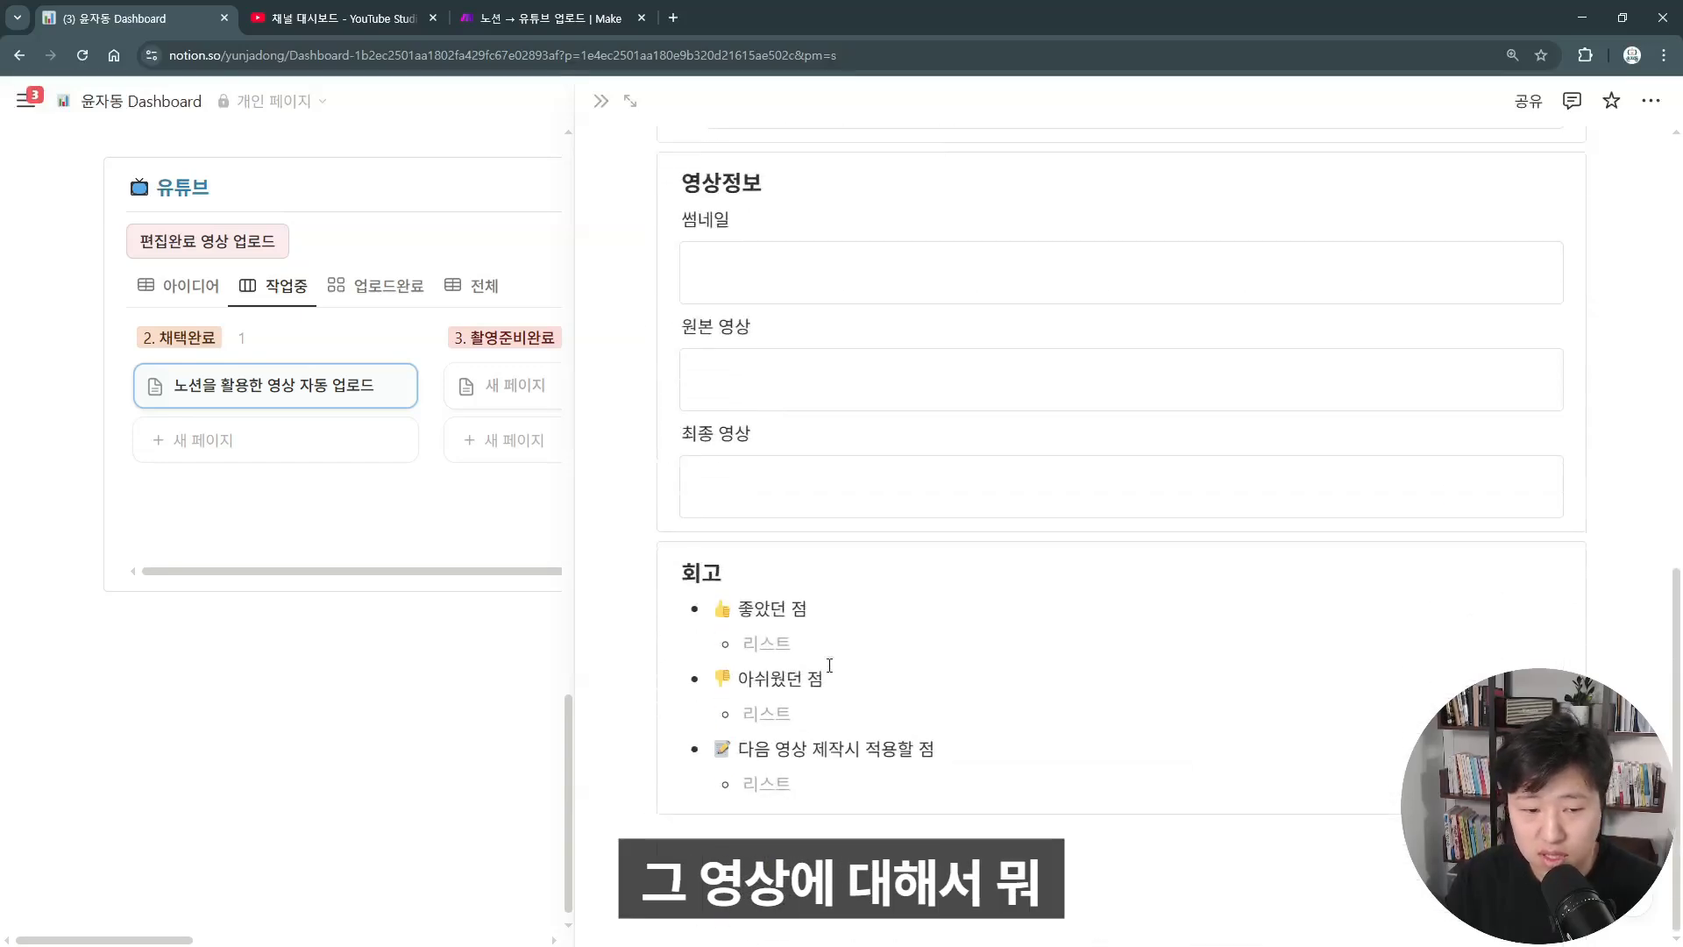
click(756, 639)
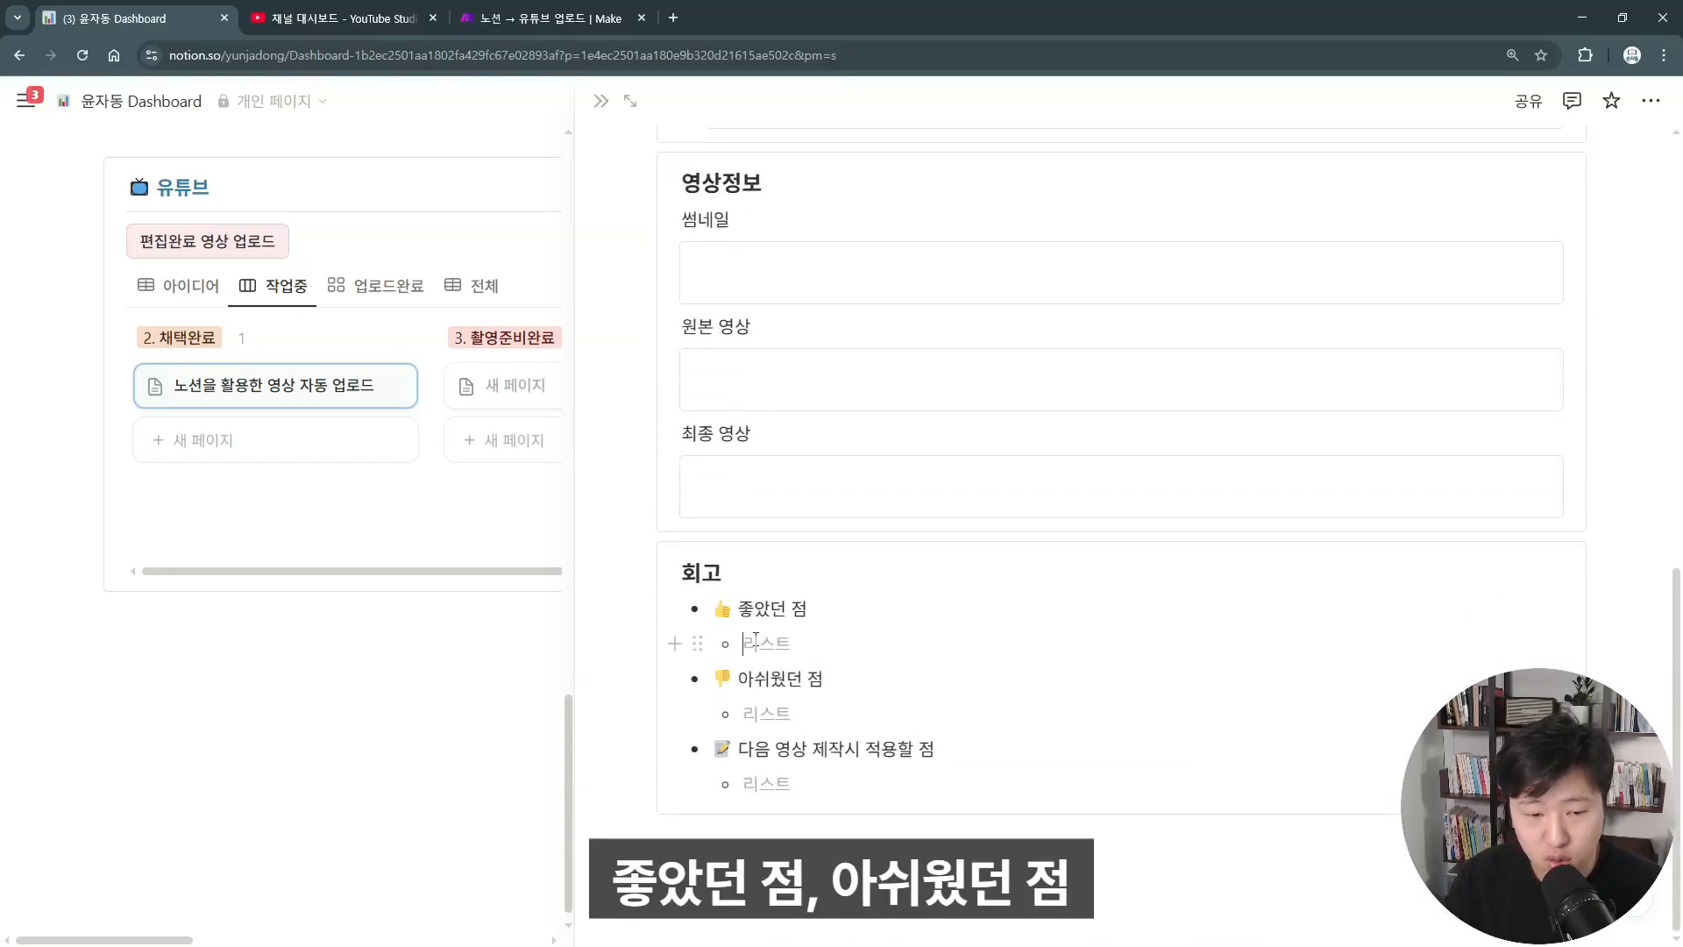
click(817, 785)
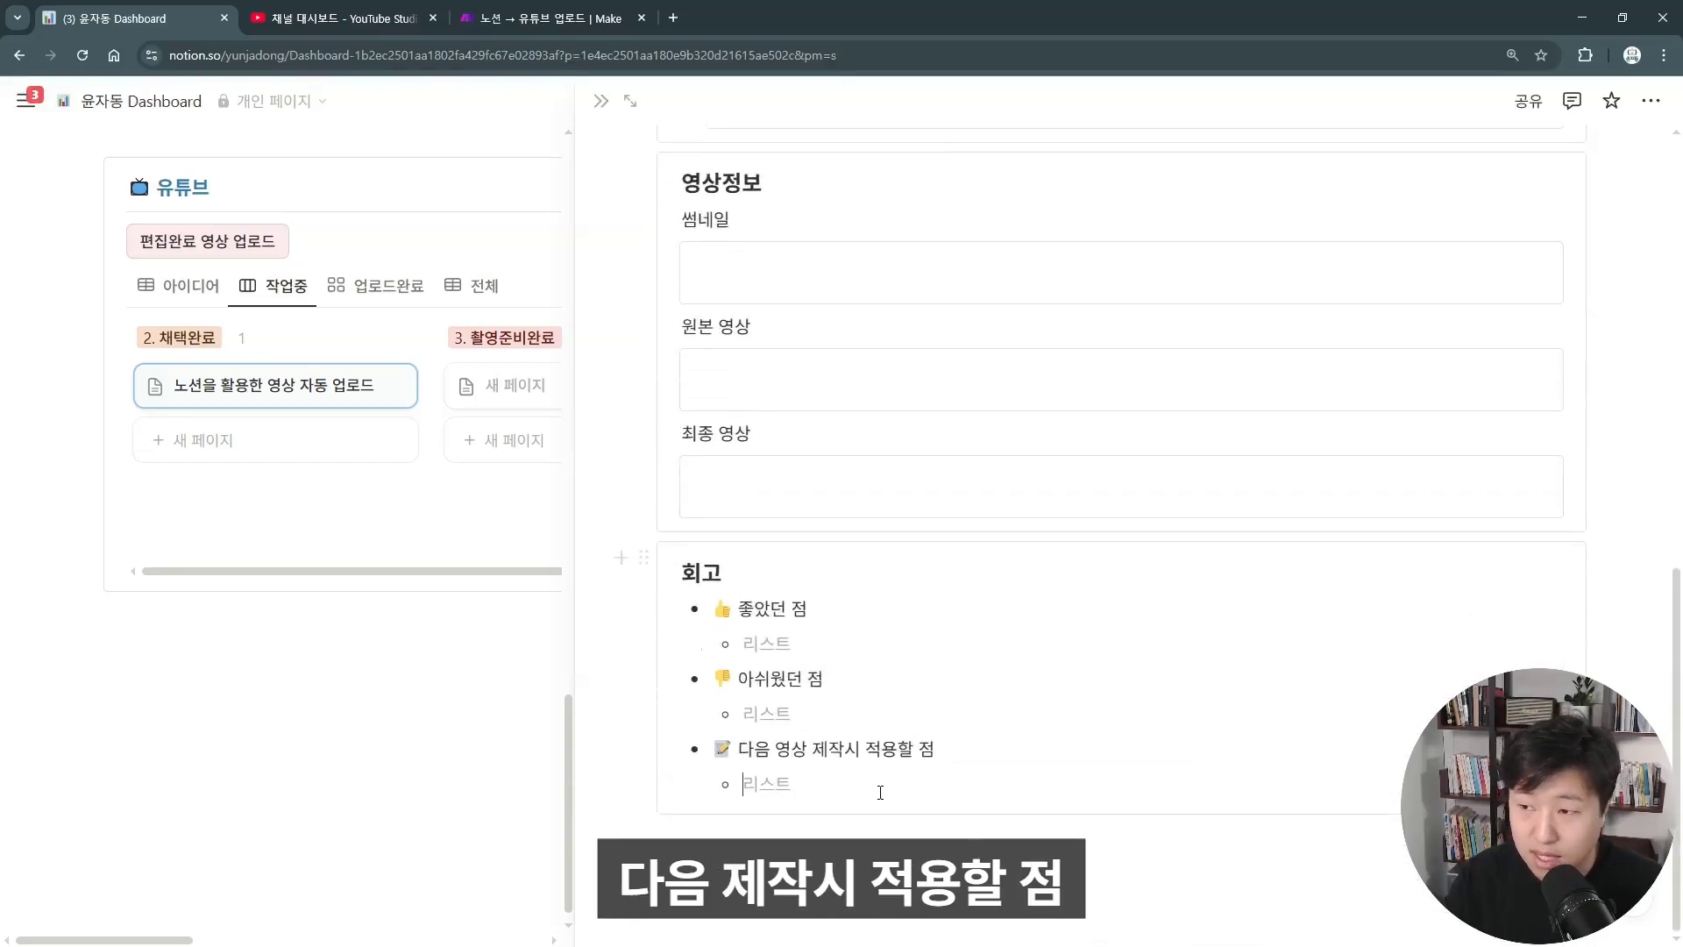
text(ㅇㄻㄴㅇㄹ)
click(846, 714)
text(ㅇㄴㄹ)
click(828, 644)
text(ㄴㅁㅇㄹㅇㄴㄹ)
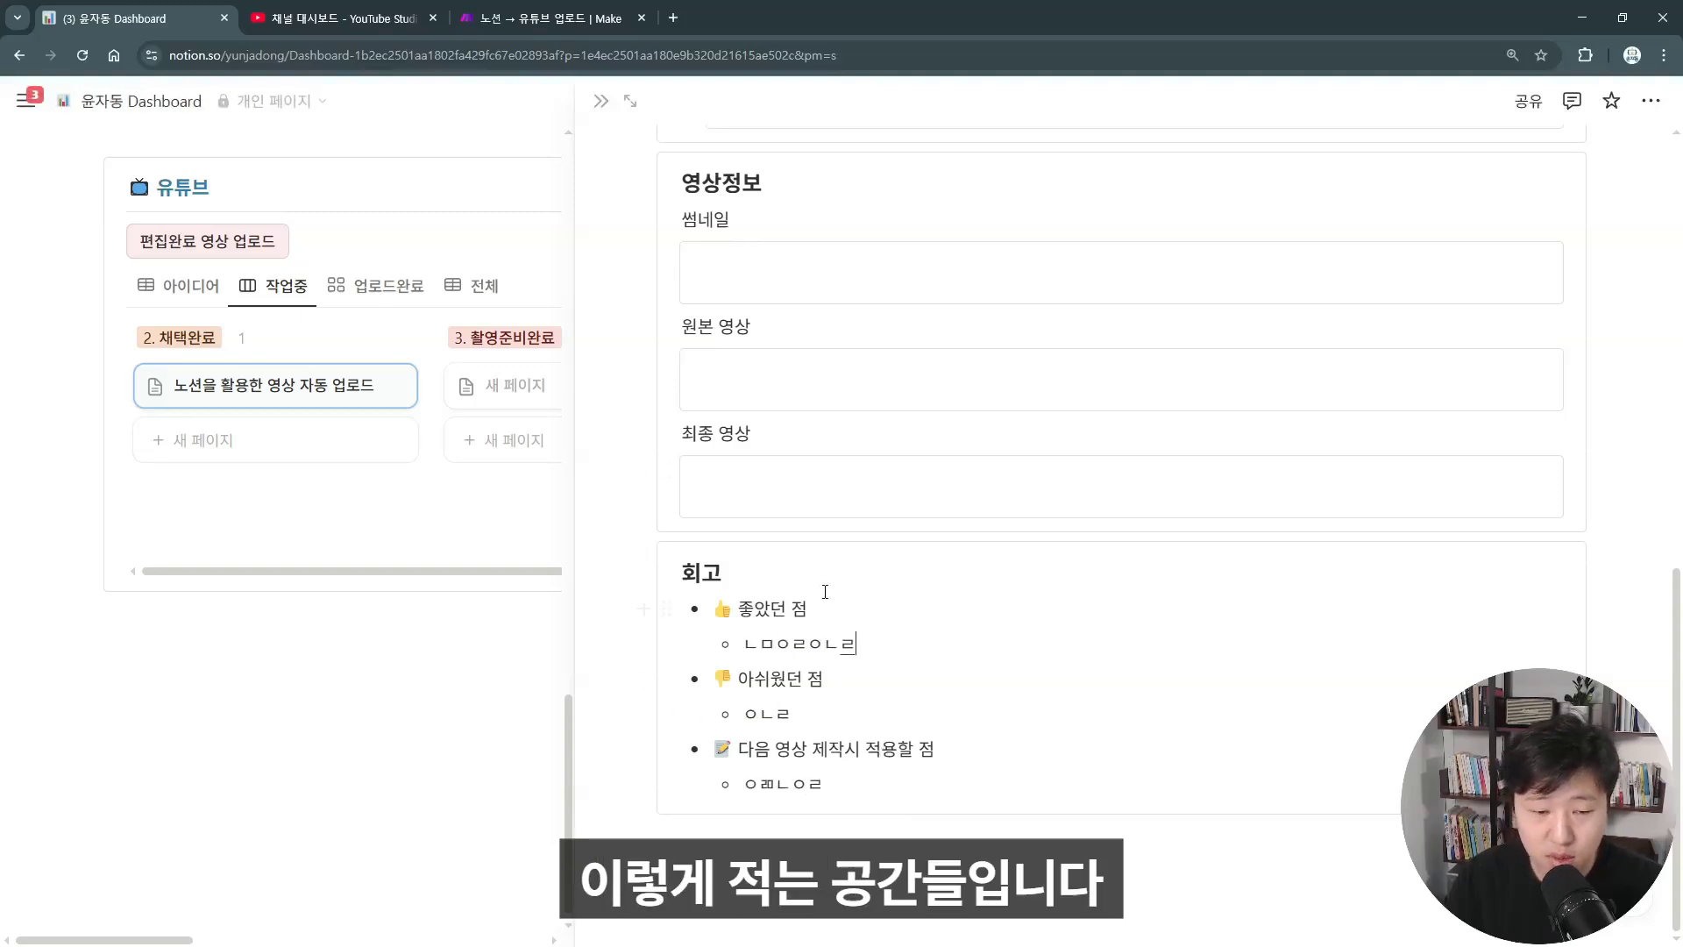
Review the page from its properties down through the 준비자료, 영상정보 and 회고 template sections
scroll(794, 507, up, 10)
scroll(788, 518, down, 9)
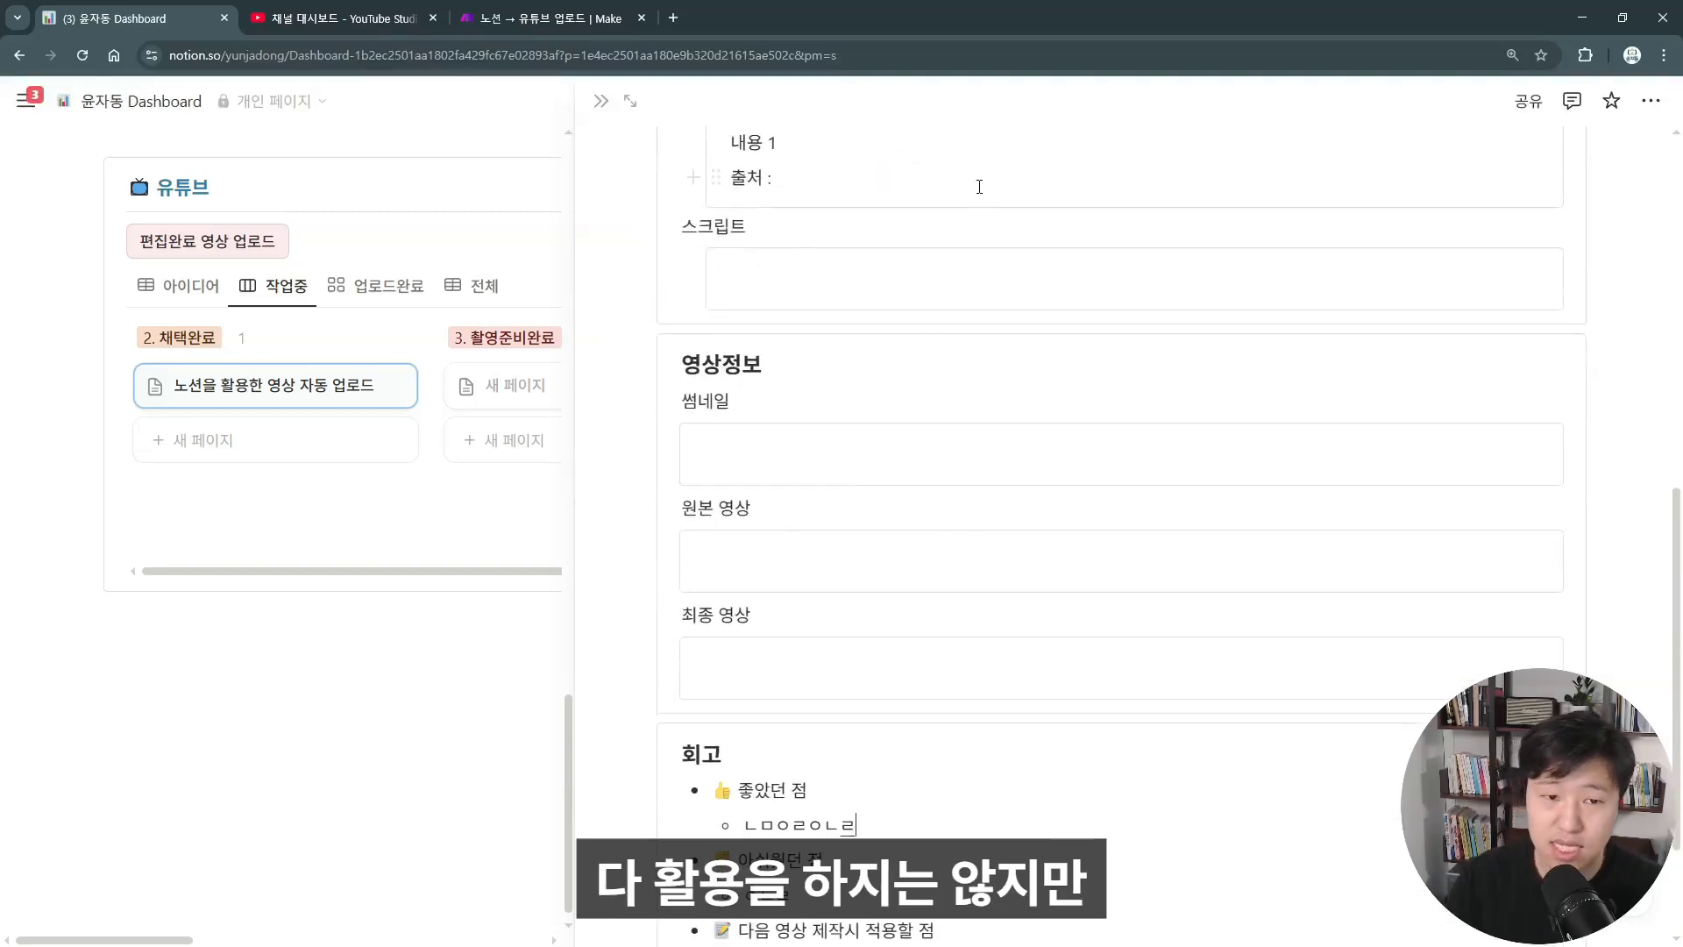
scroll(854, 576, up, 4)
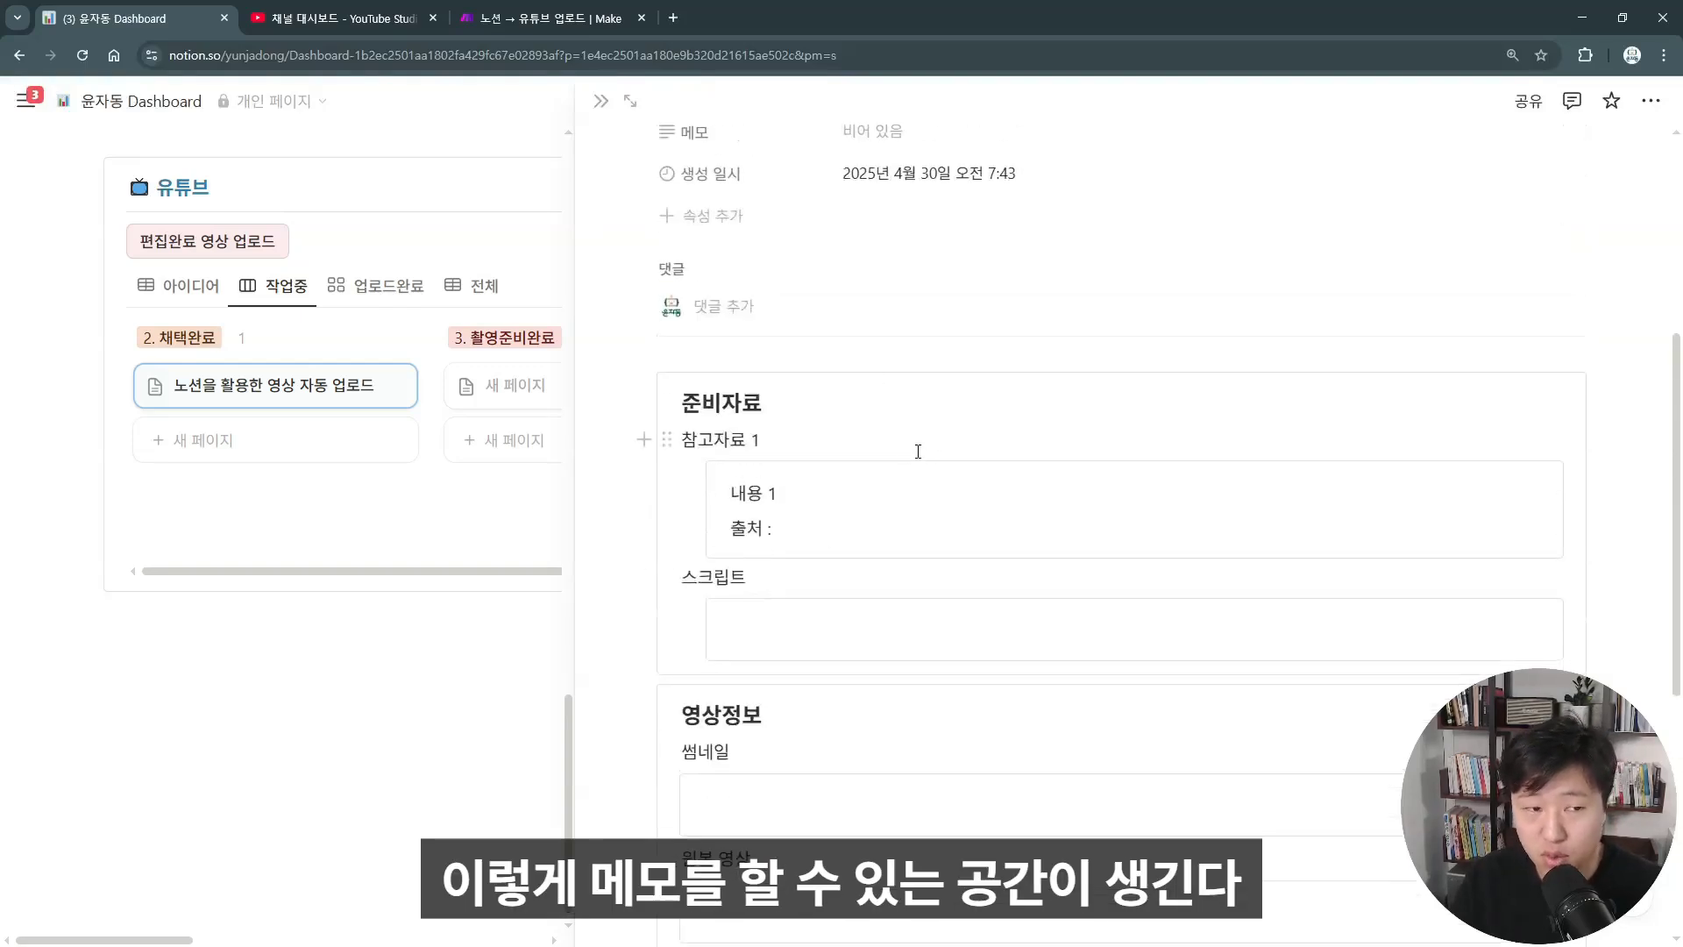
scroll(907, 443, up, 5)
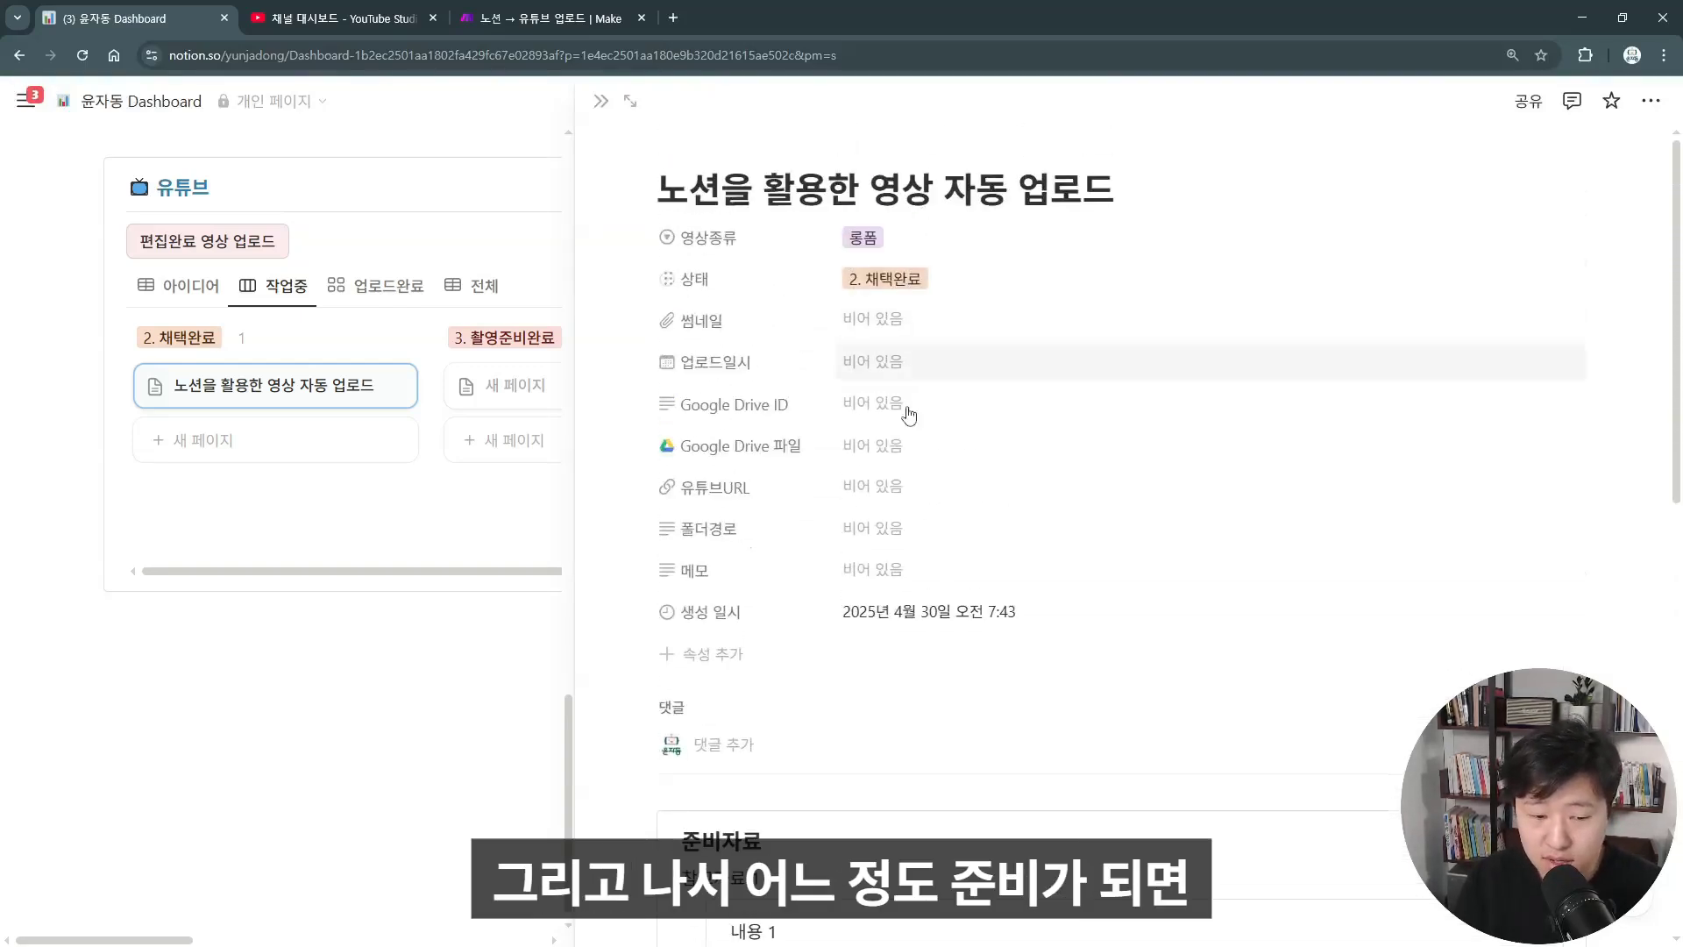
scroll(886, 443, down, 3)
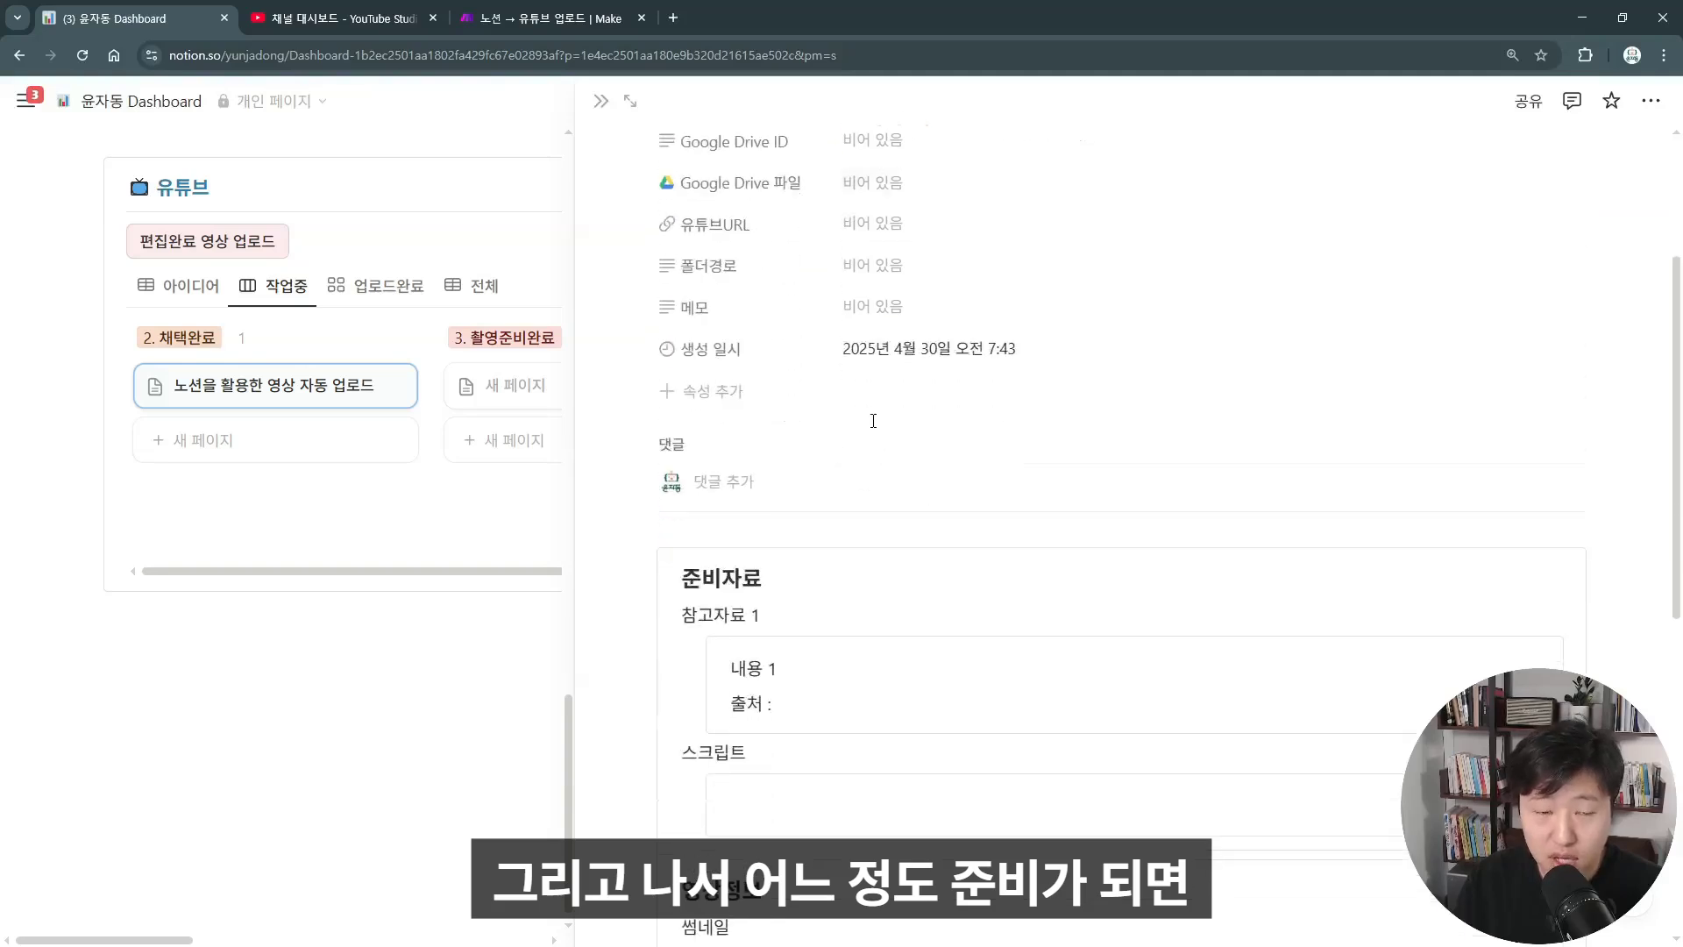
scroll(875, 418, up, 3)
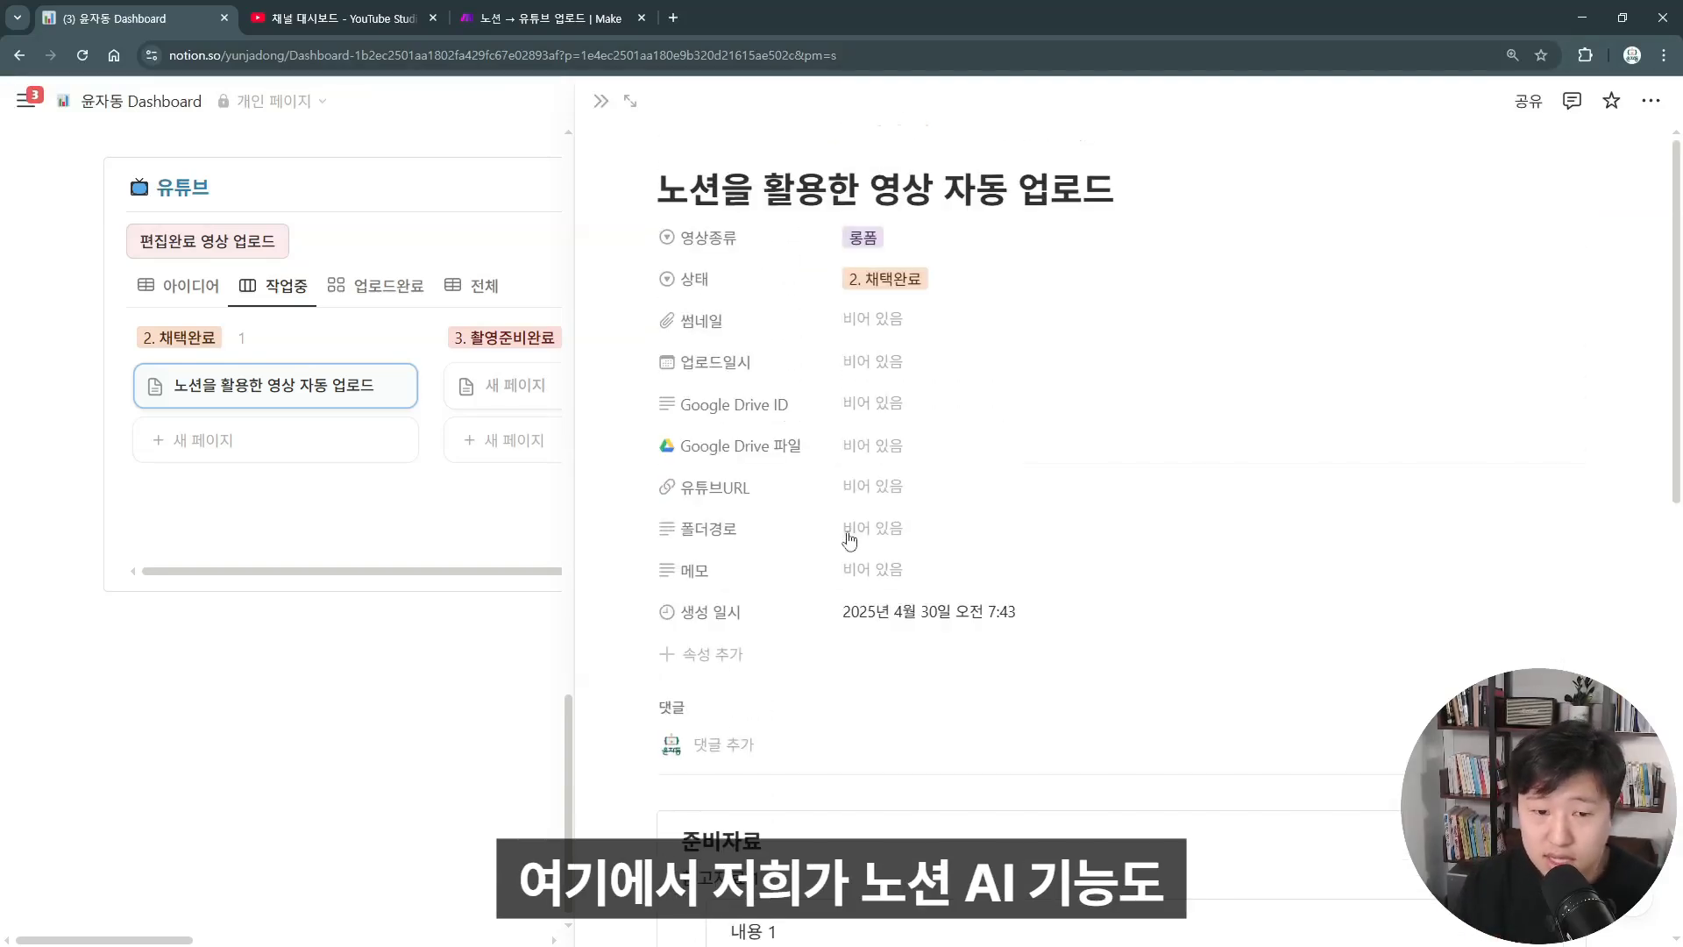
scroll(848, 526, down, 4)
scroll(745, 523, down, 4)
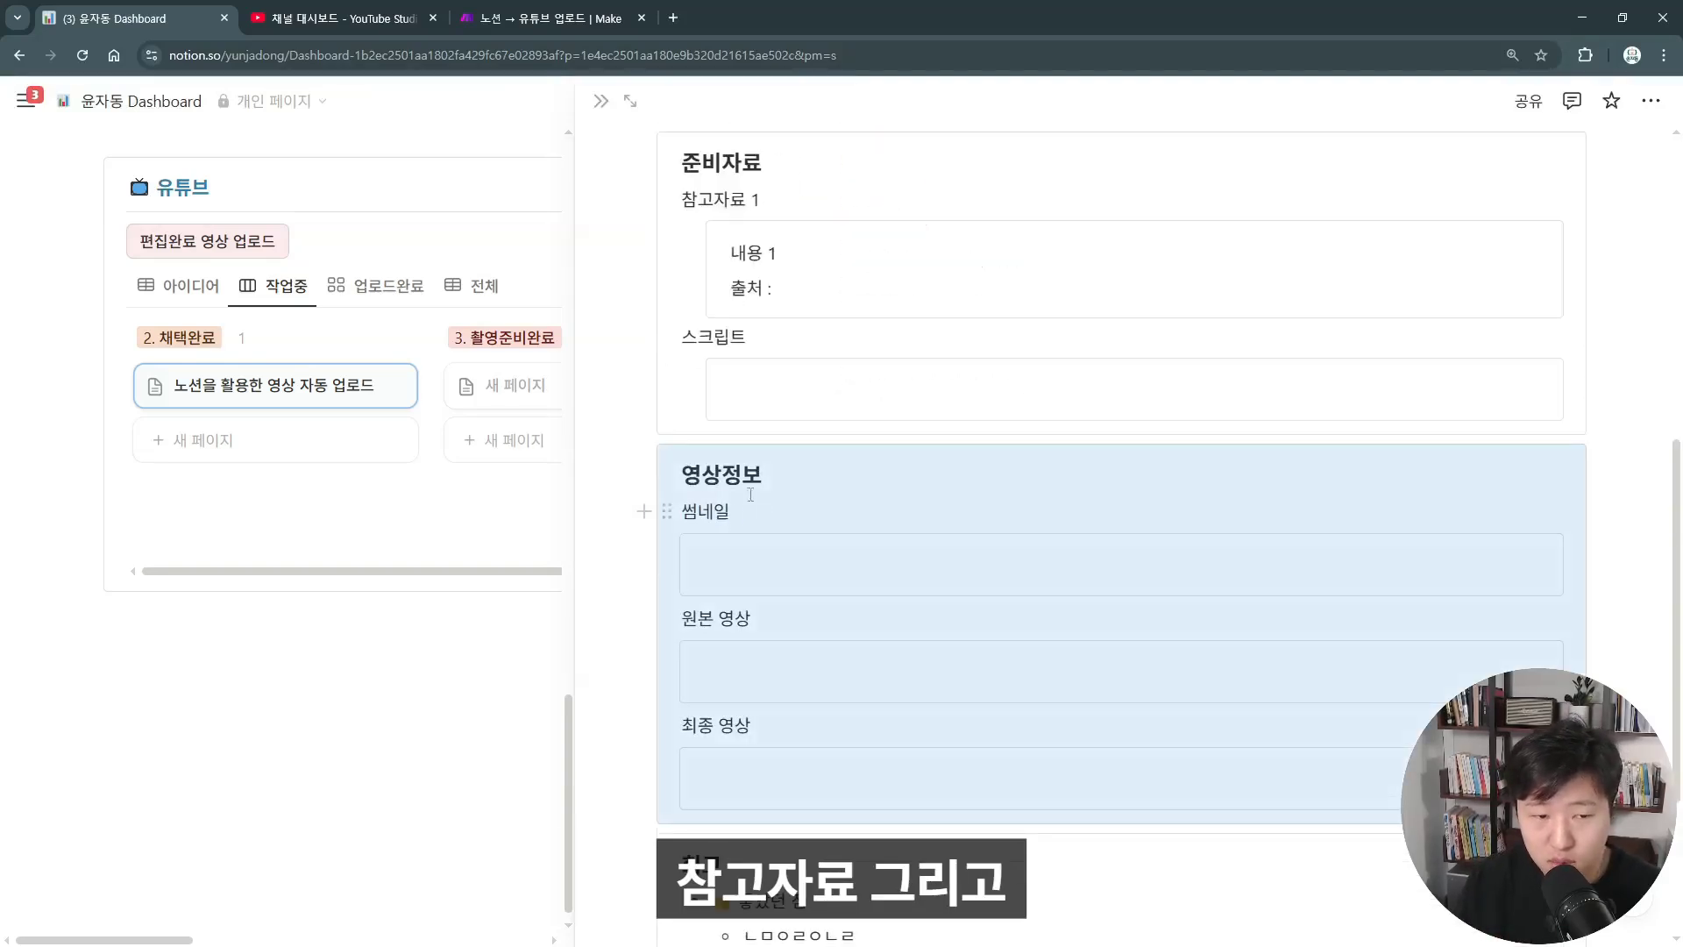
In the empty 스크립트 block, ask Notion AI "노션과 Make를 활용한 영상 자동 업로드 영상을 만들건데, 노션과 Make에 대한 소개 내용 작성해줘"
scroll(750, 495, up, 2)
click(771, 561)
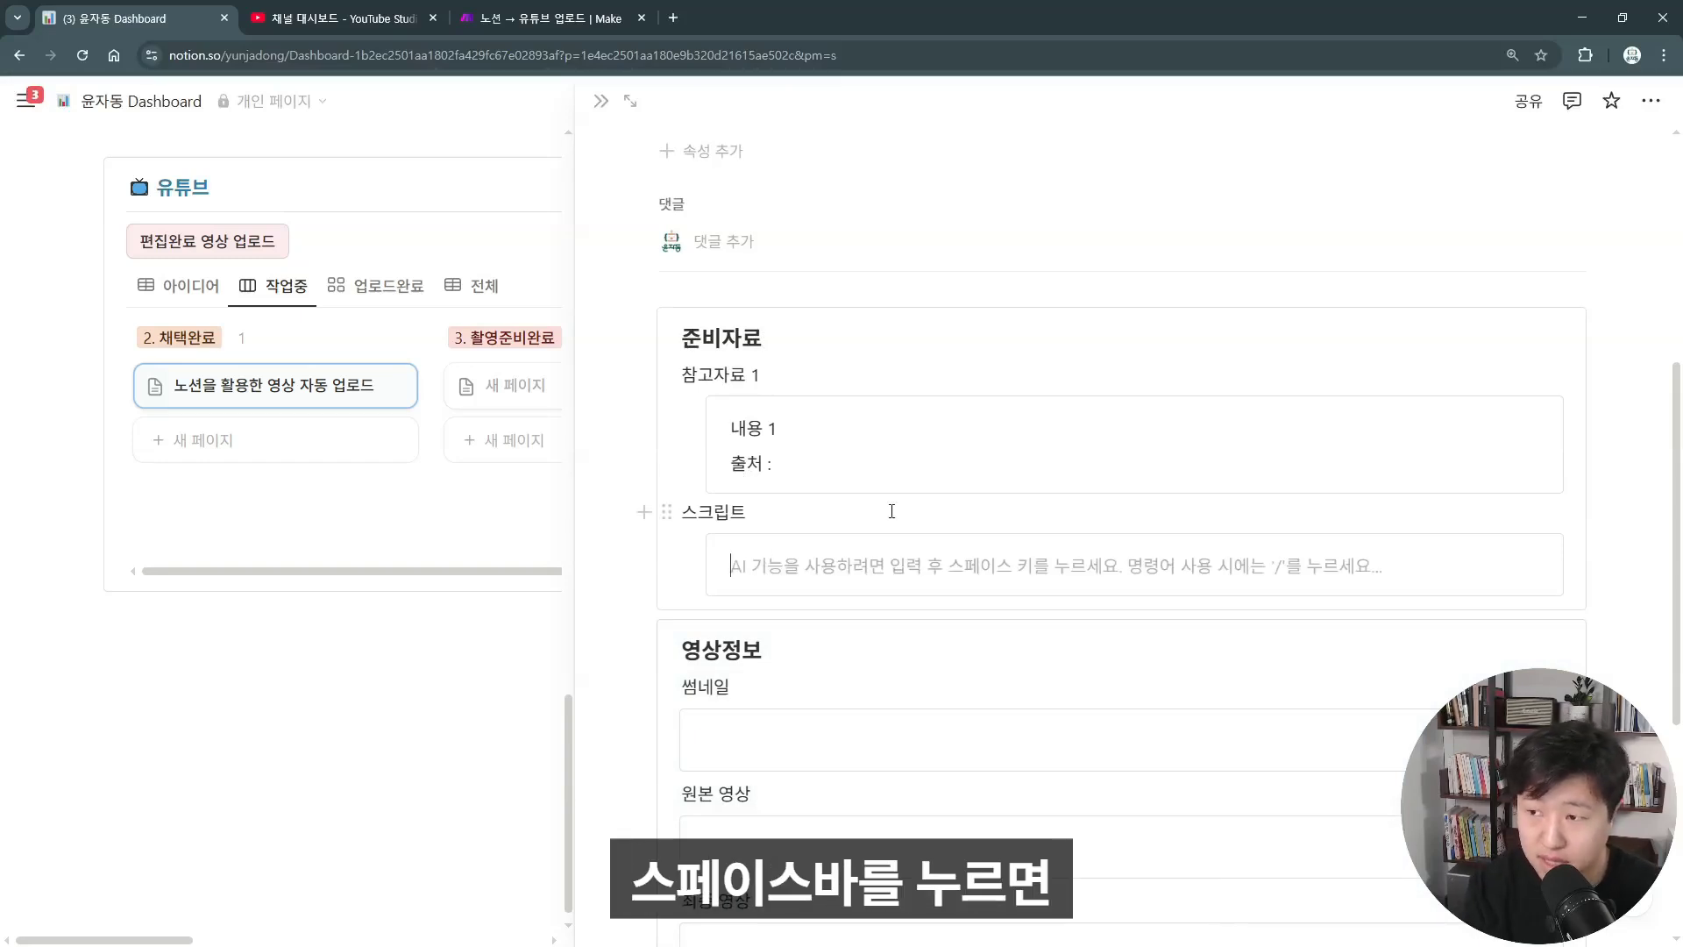
key(space)
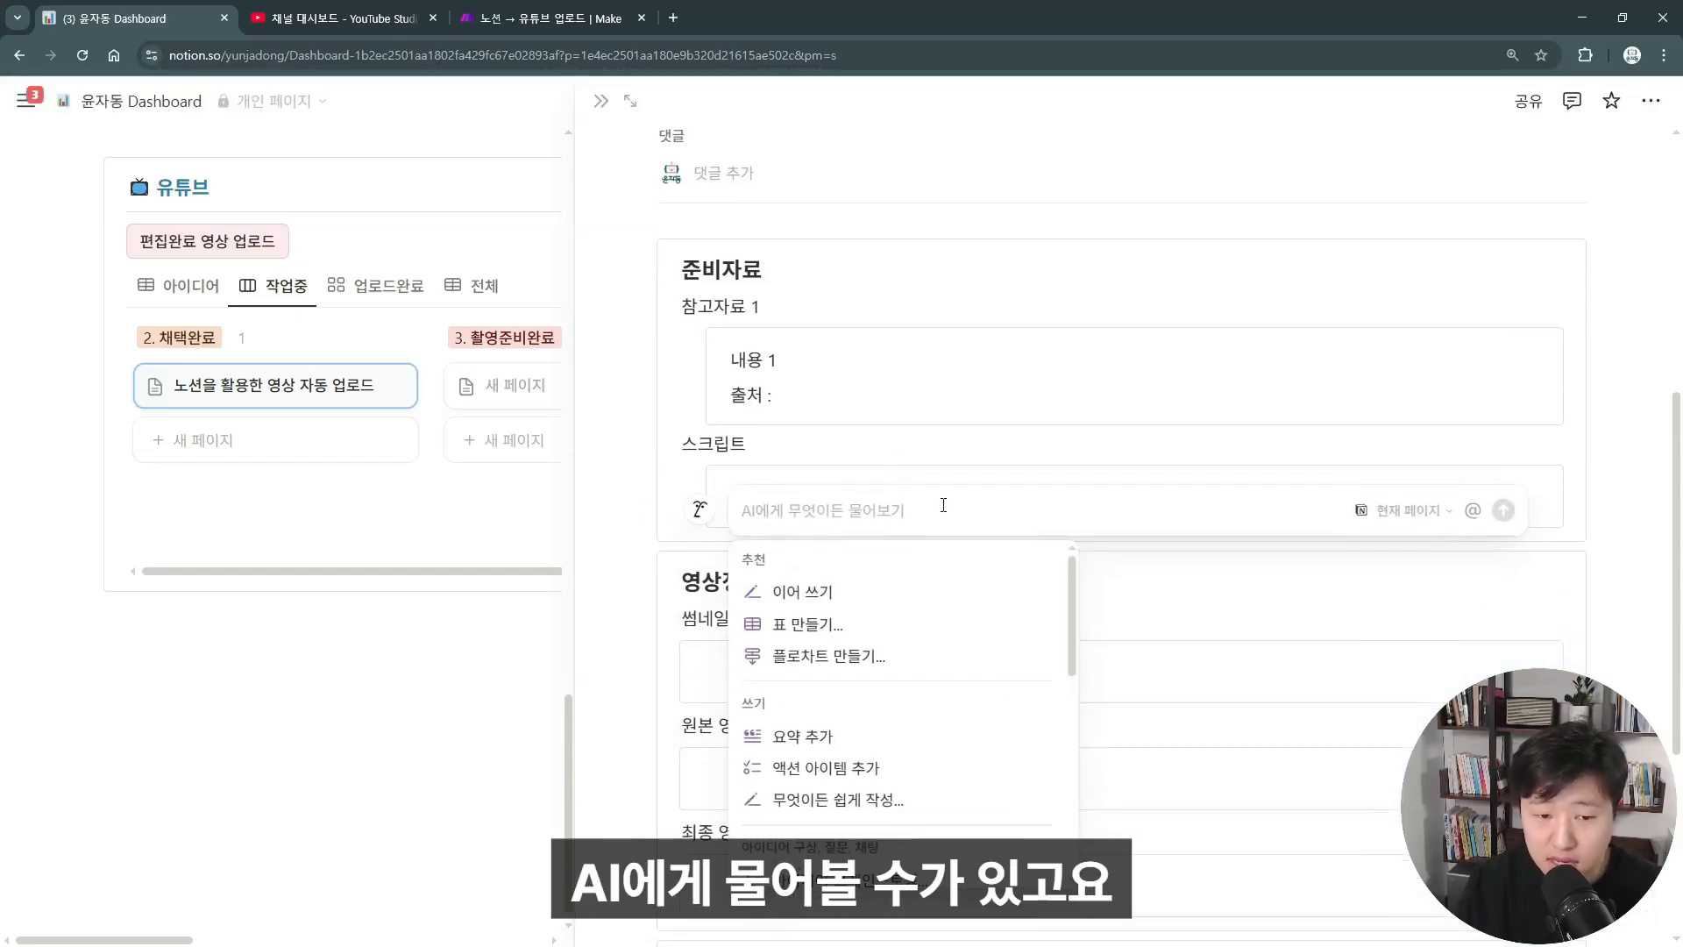
text(노션이)
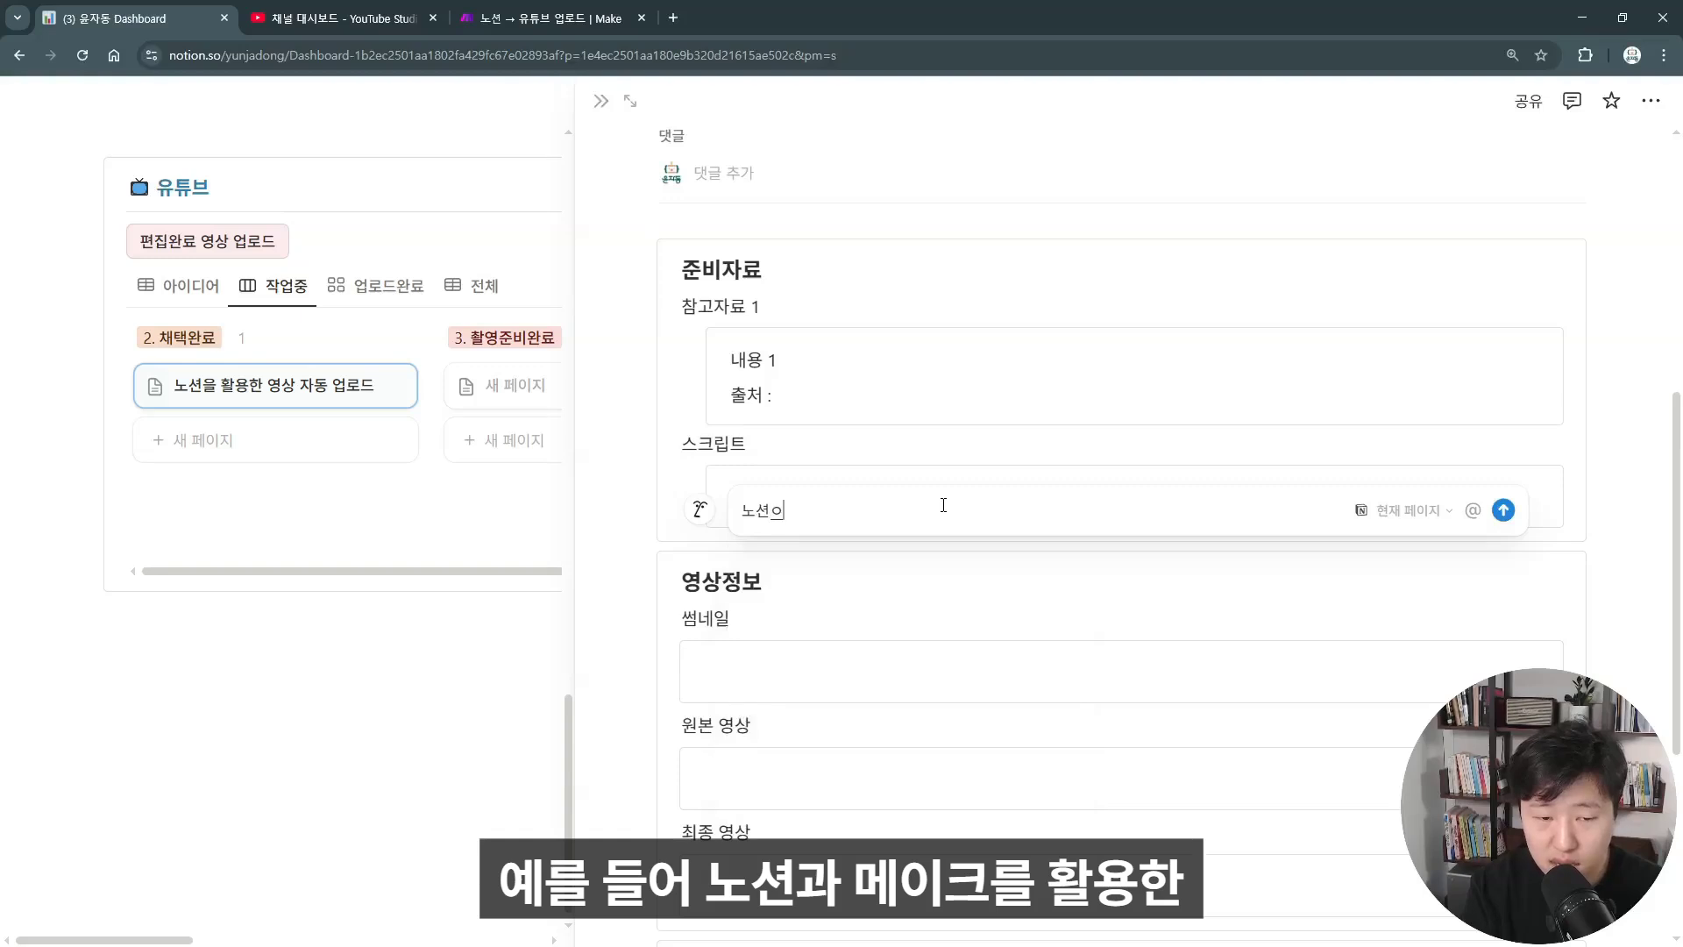
key(BackSpace)
text(과 Make를 )
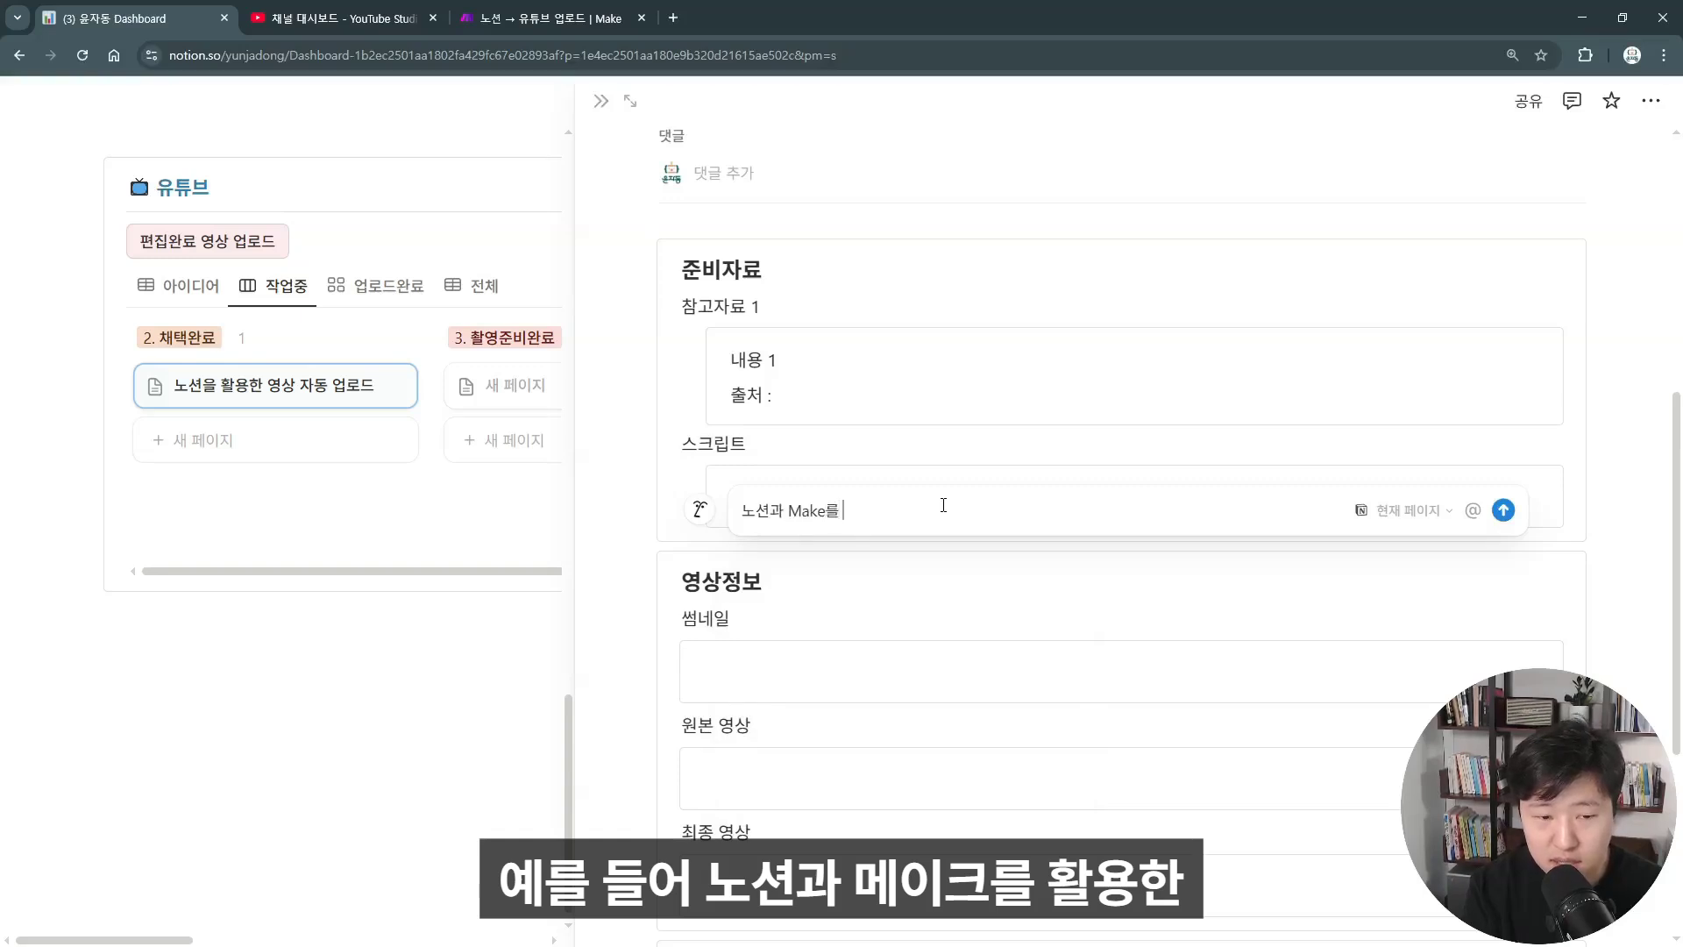
text(활용하한 영상 자동 업로드)
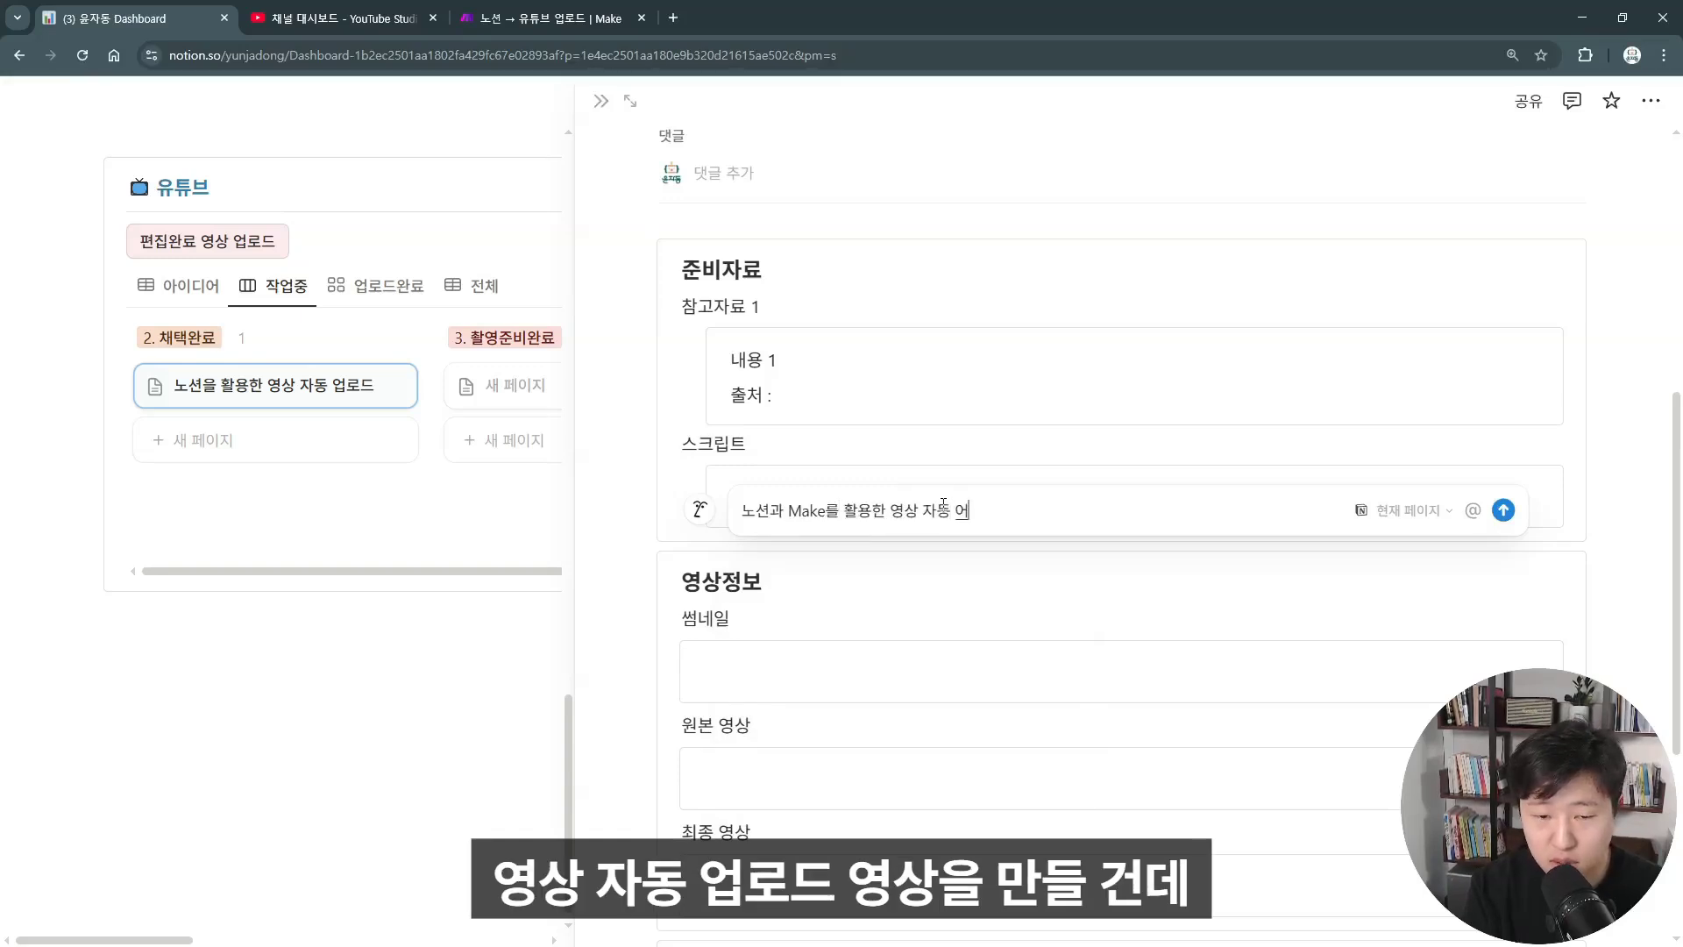
text( 영상을 만들)
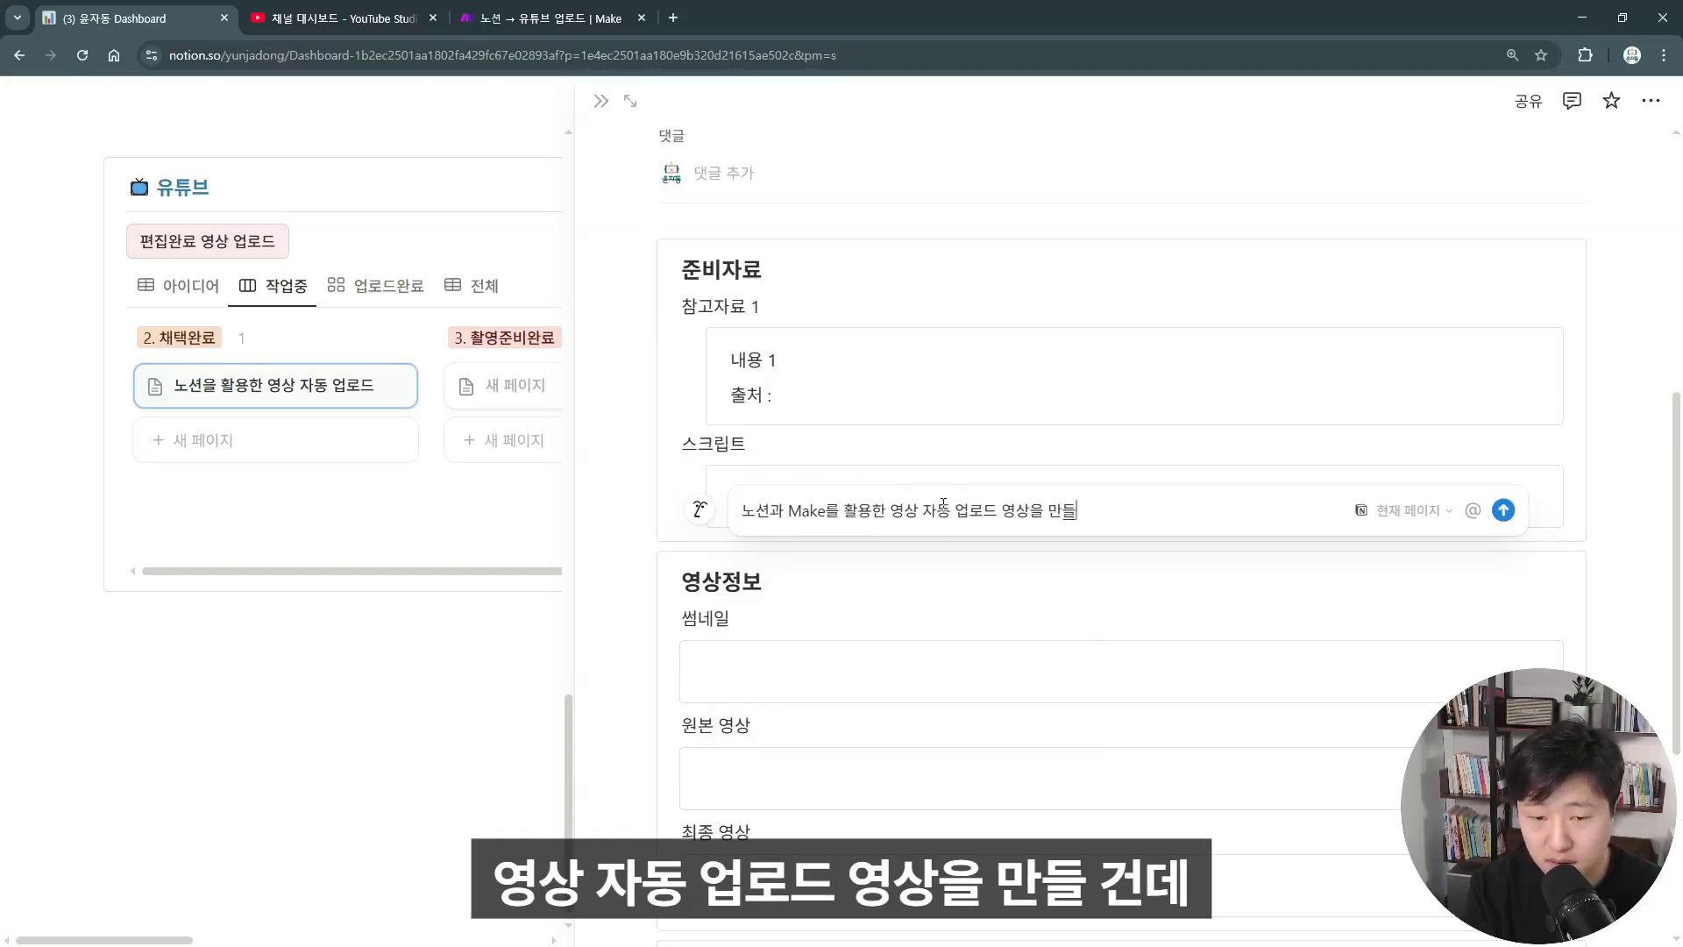
text(건데, 노션과 Make)
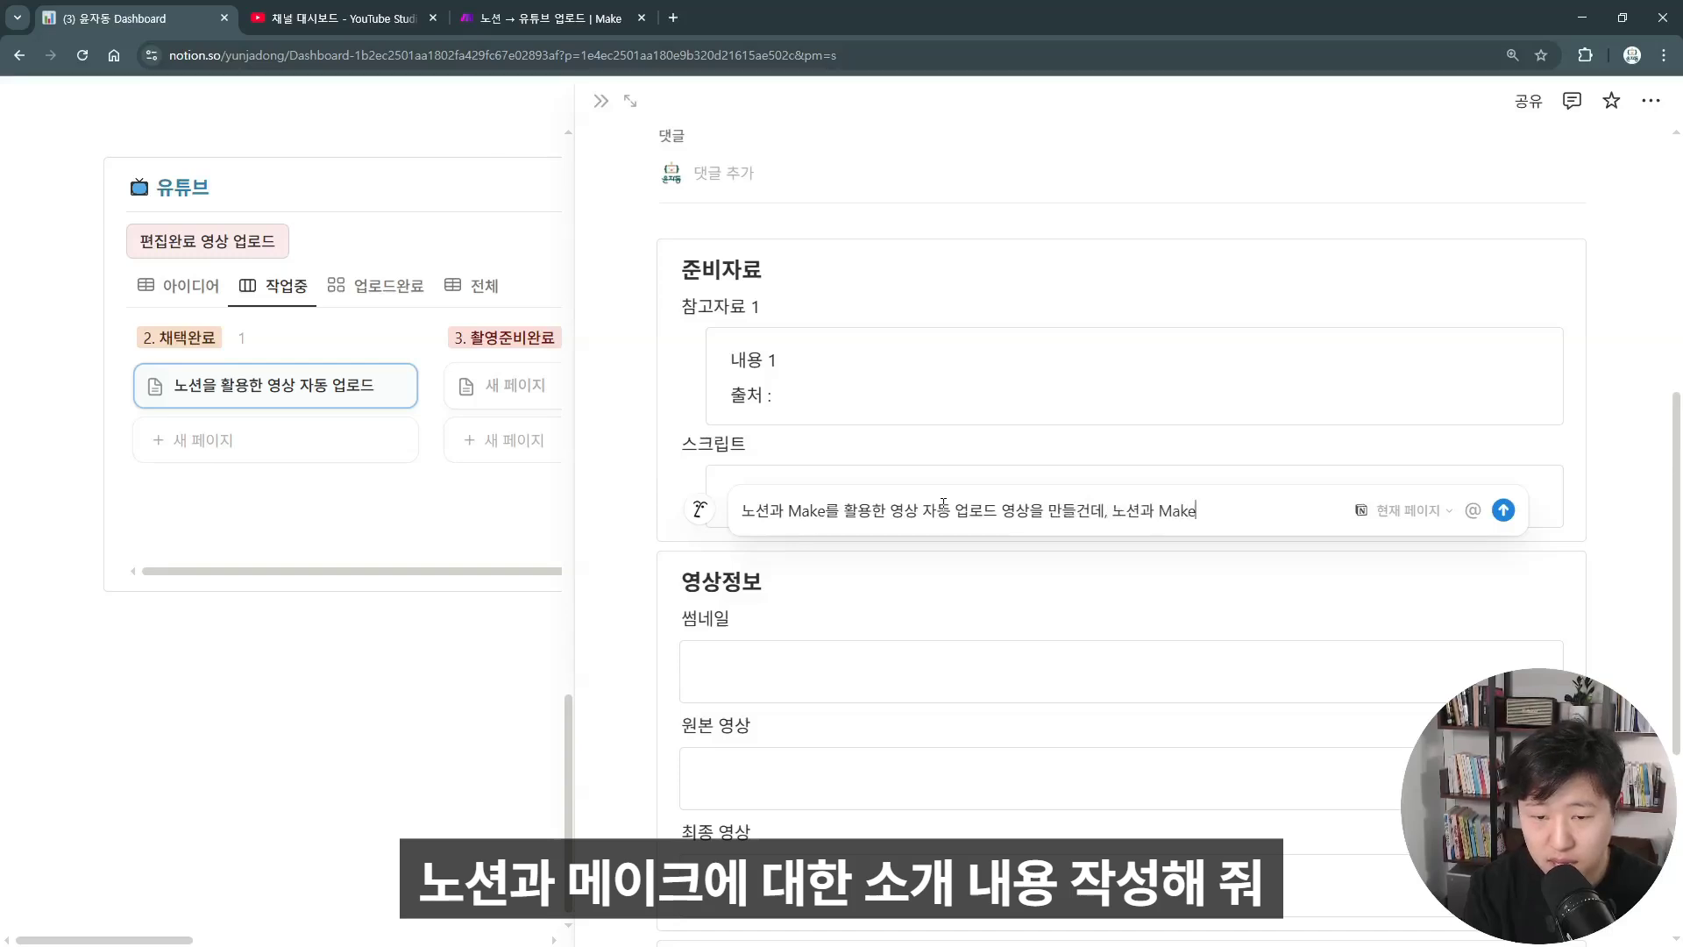
text(에 ㄷ대한 소개)
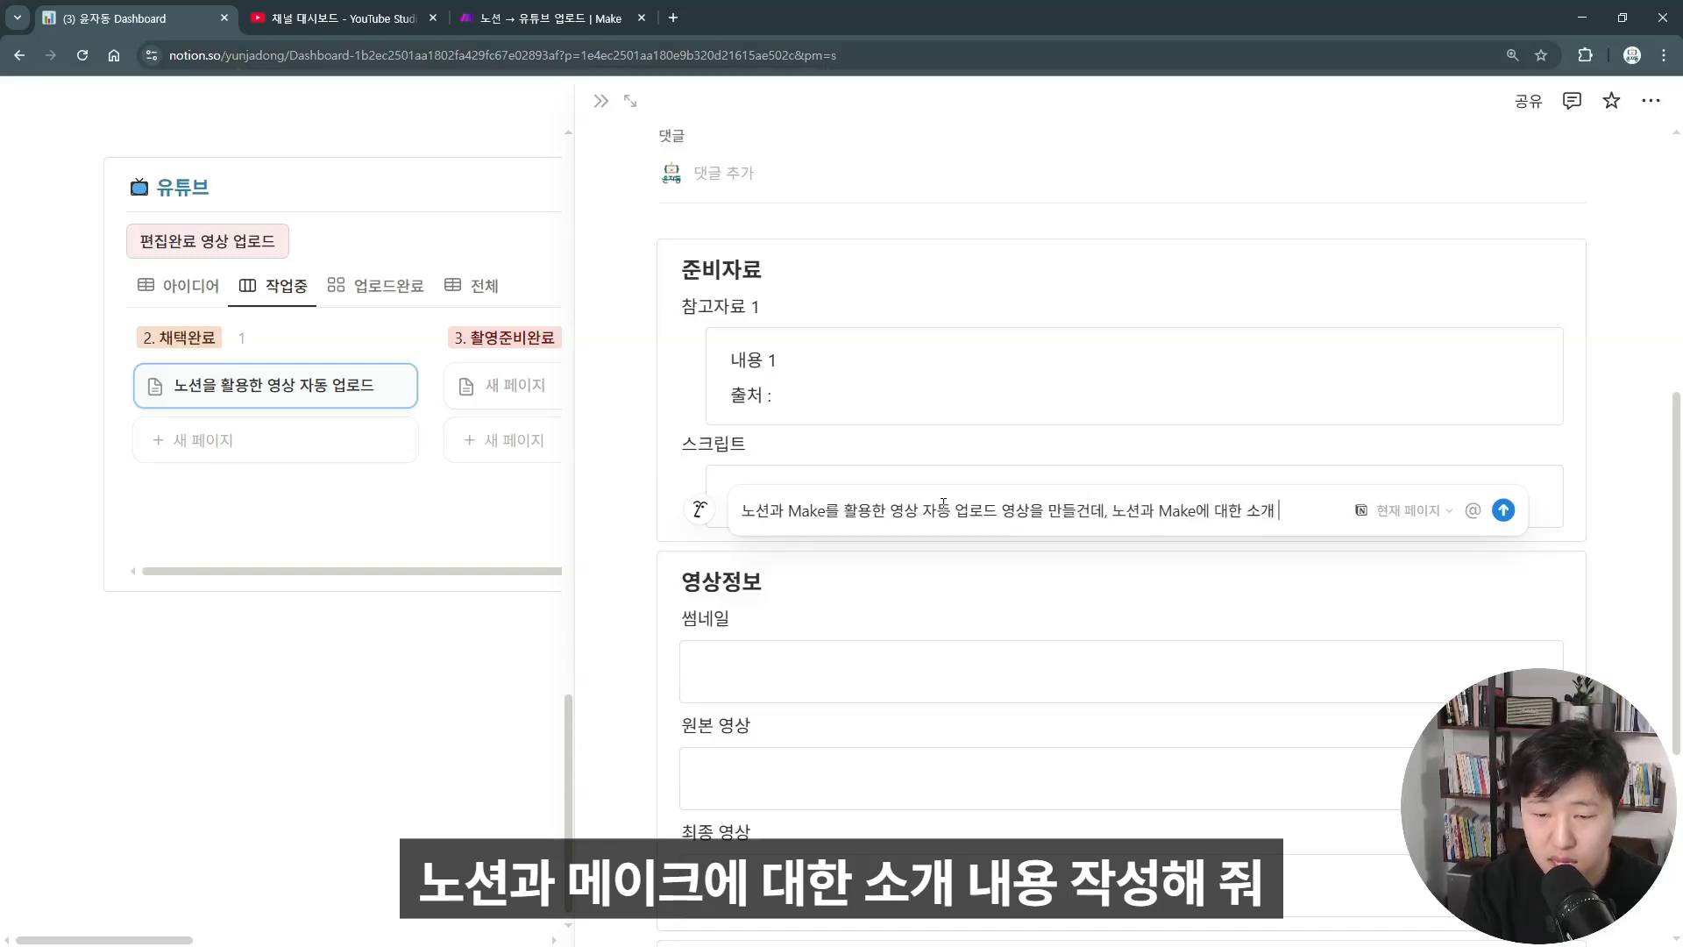
text( 내용 작성해줘)
key(Return)
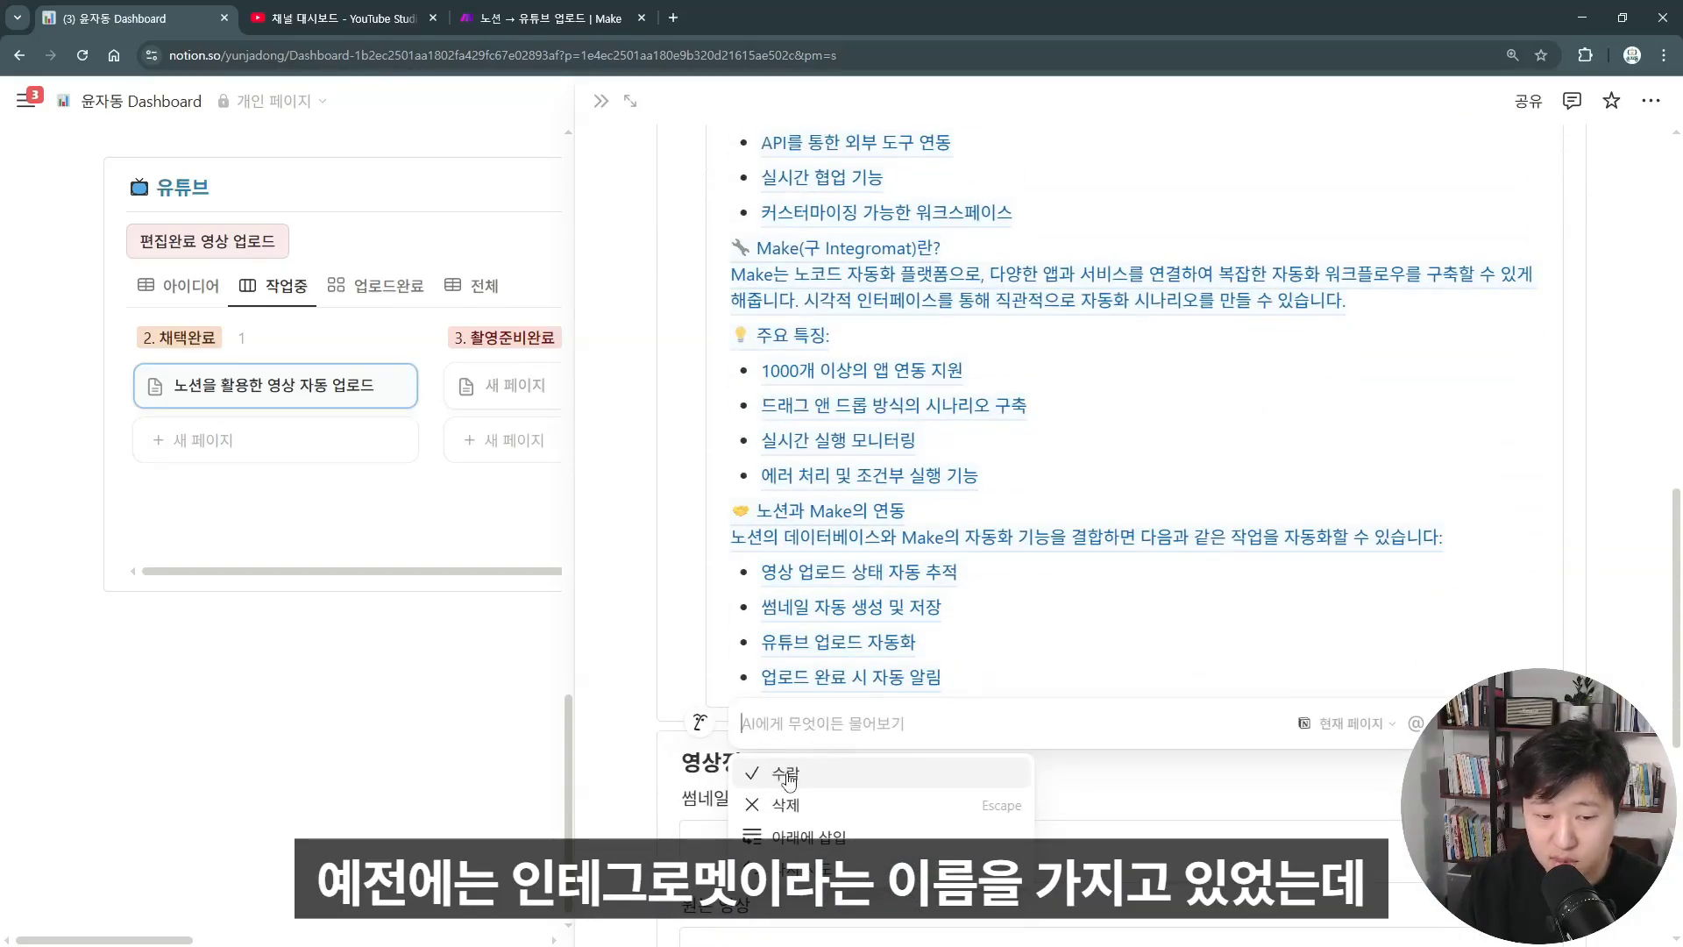
Accept the AI-written introduction to Notion and Make into the 스크립트 block and read through it
scroll(784, 771, down, 1)
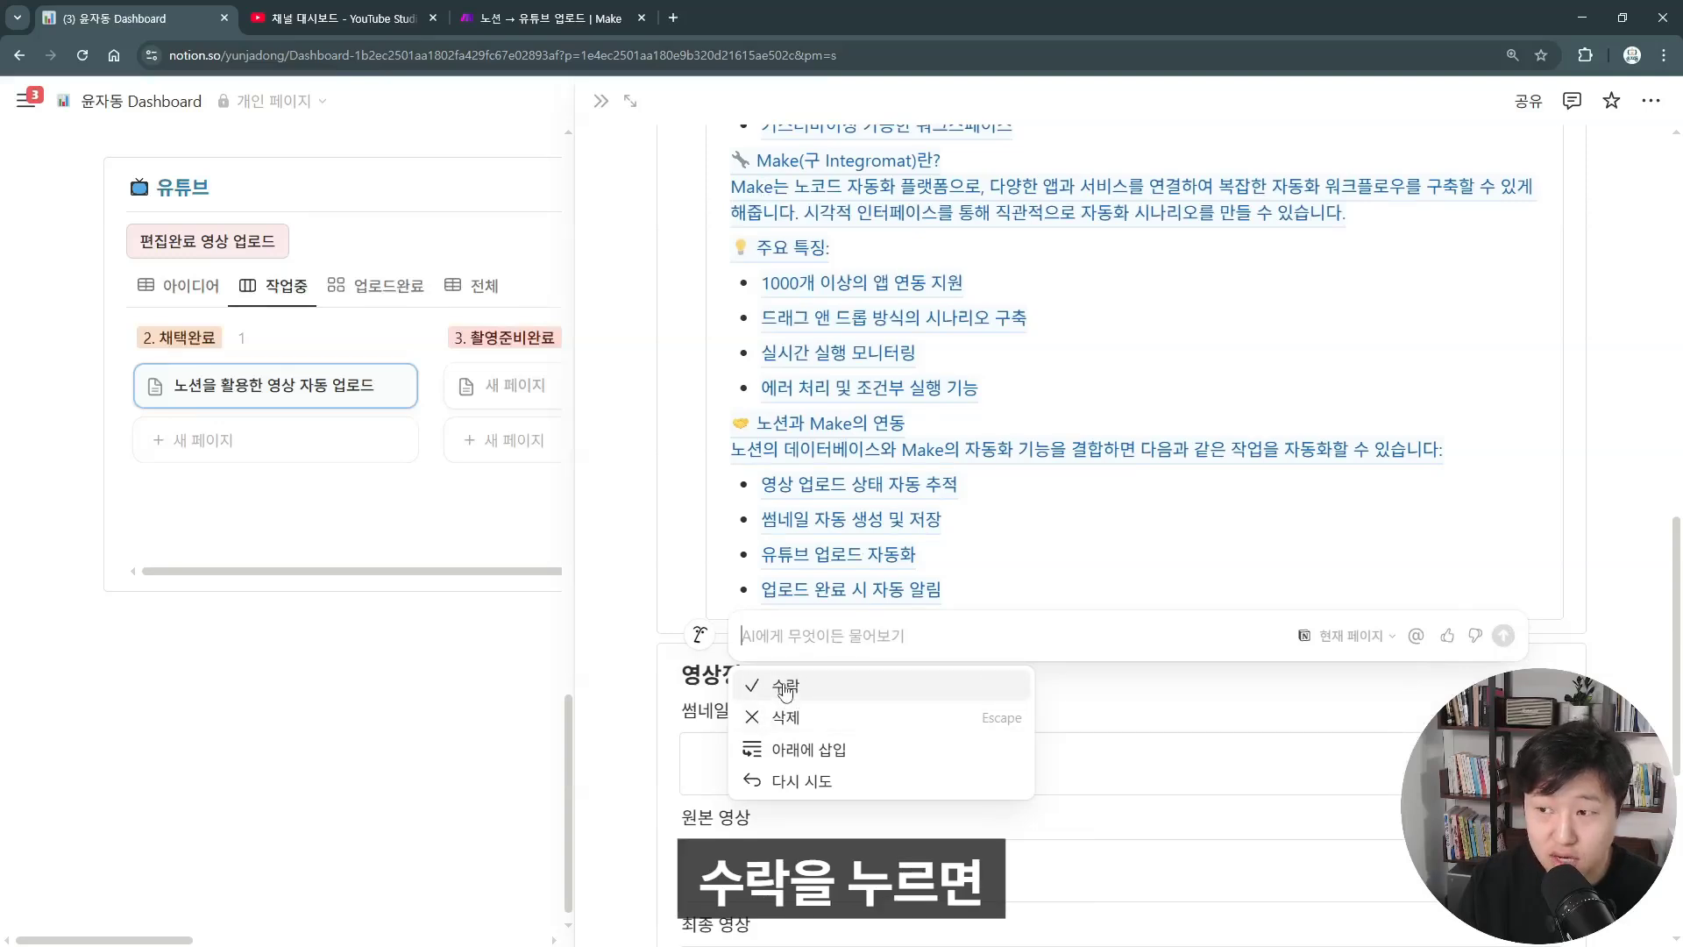
click(780, 686)
scroll(850, 375, up, 2)
scroll(850, 375, up, 3)
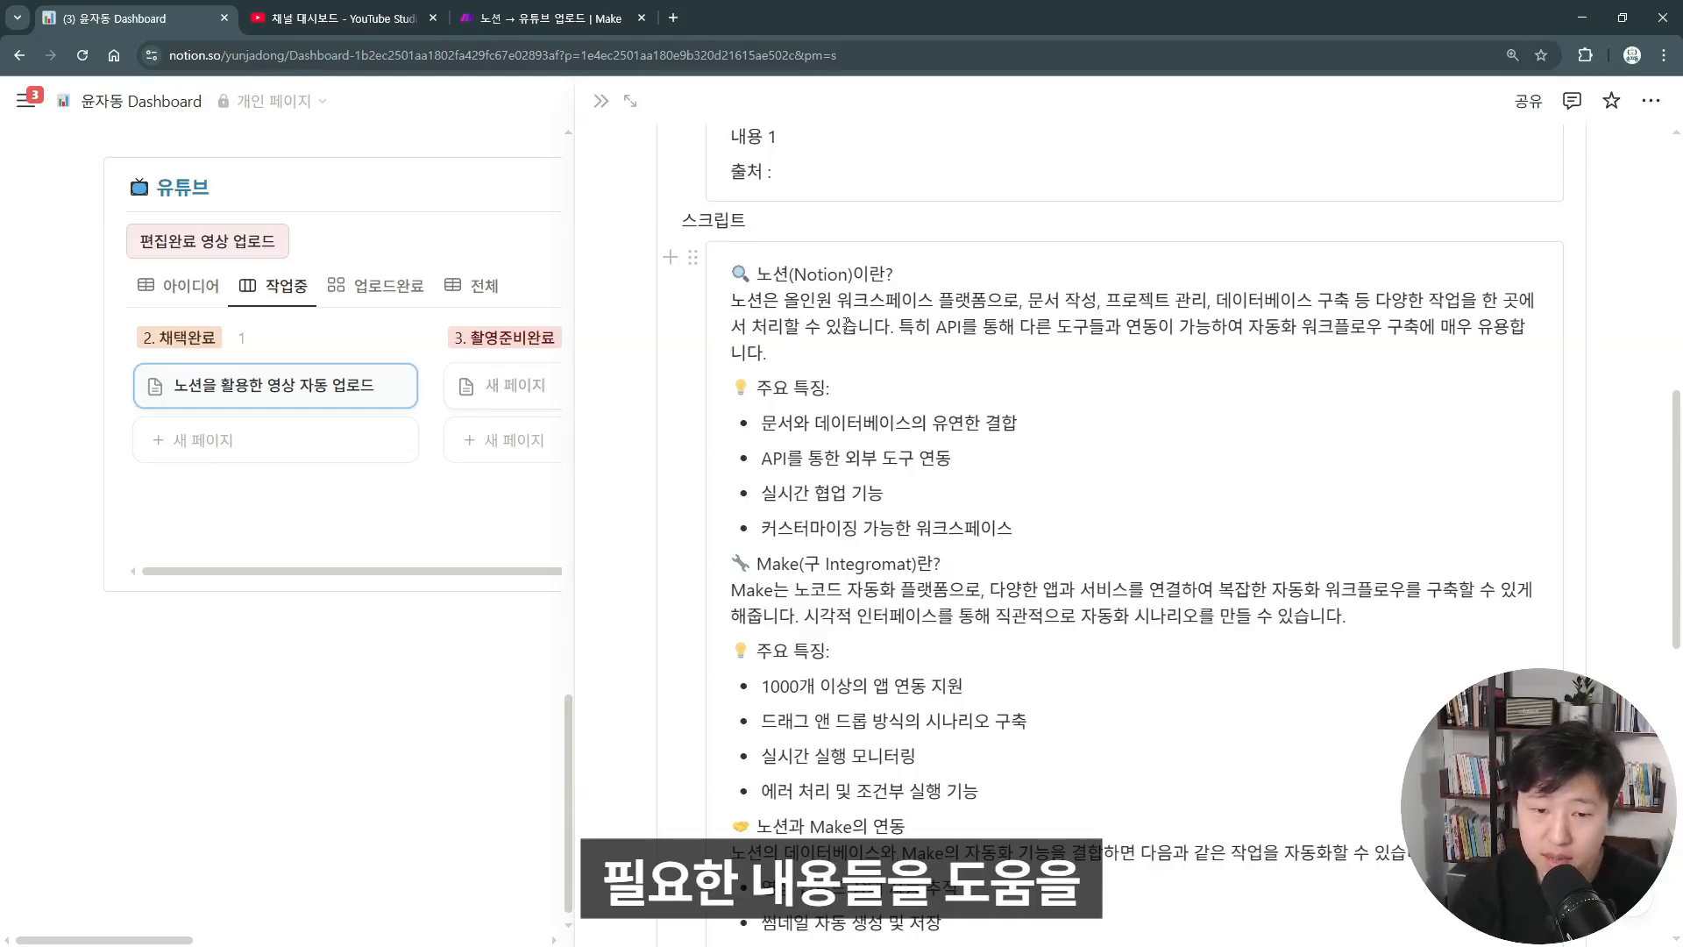
scroll(837, 320, down, 4)
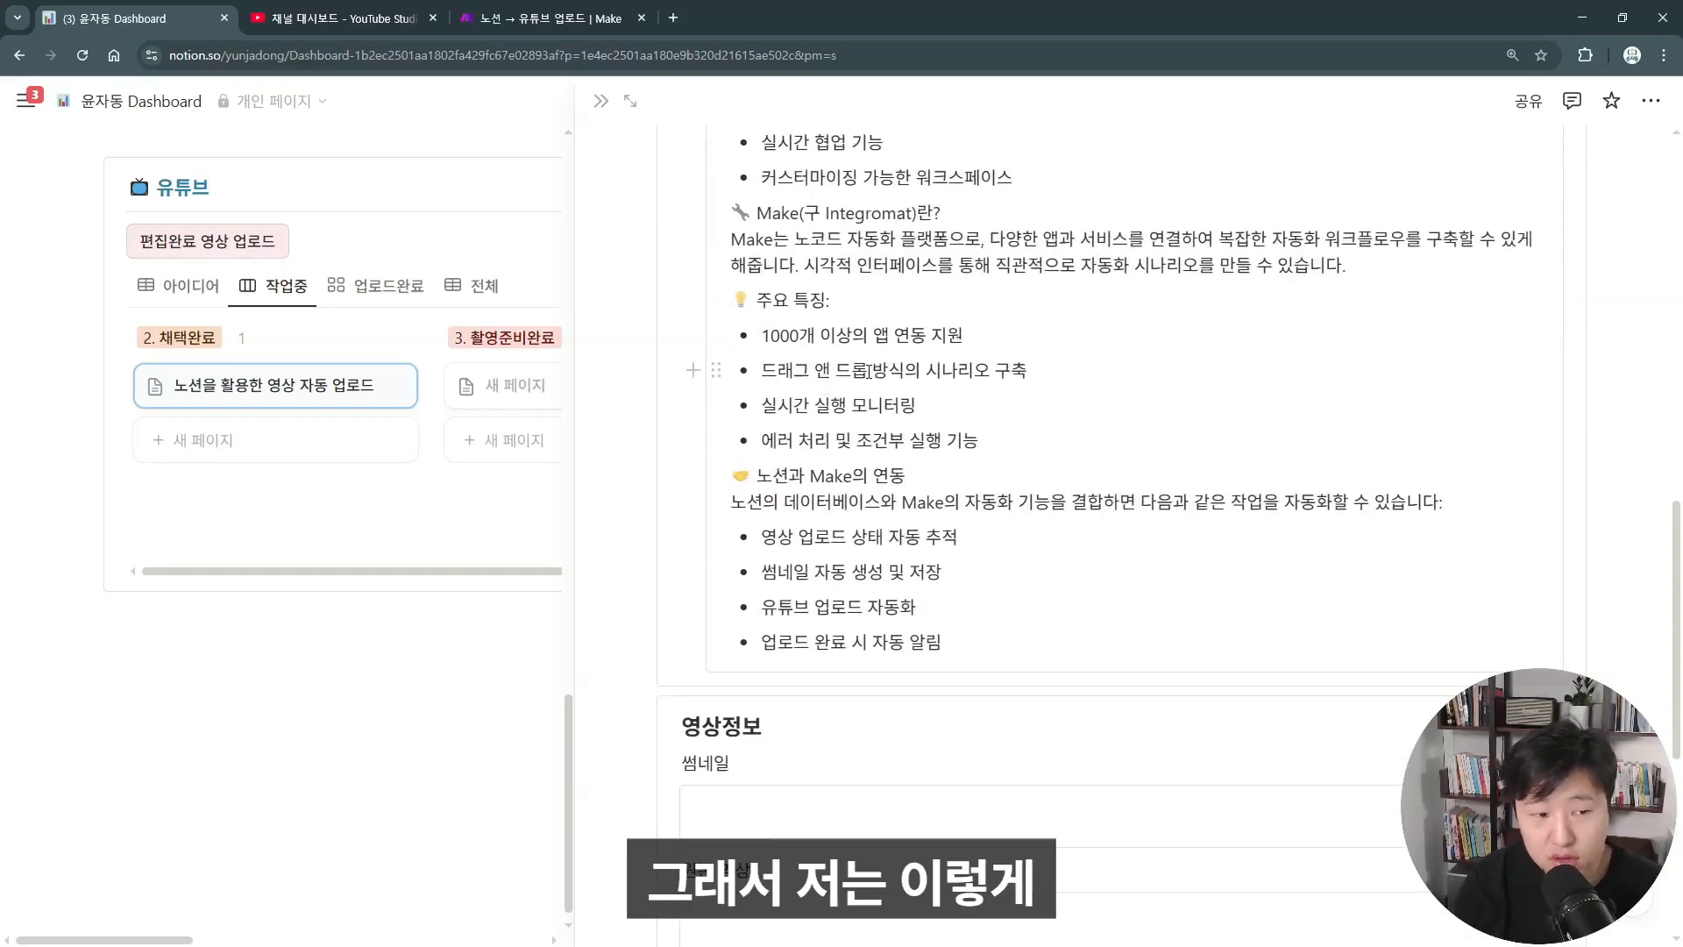
Close the page's side view and move its card from 2. 채택완료 to 3. 촬영준비완료 on the board
scroll(867, 377, up, 10)
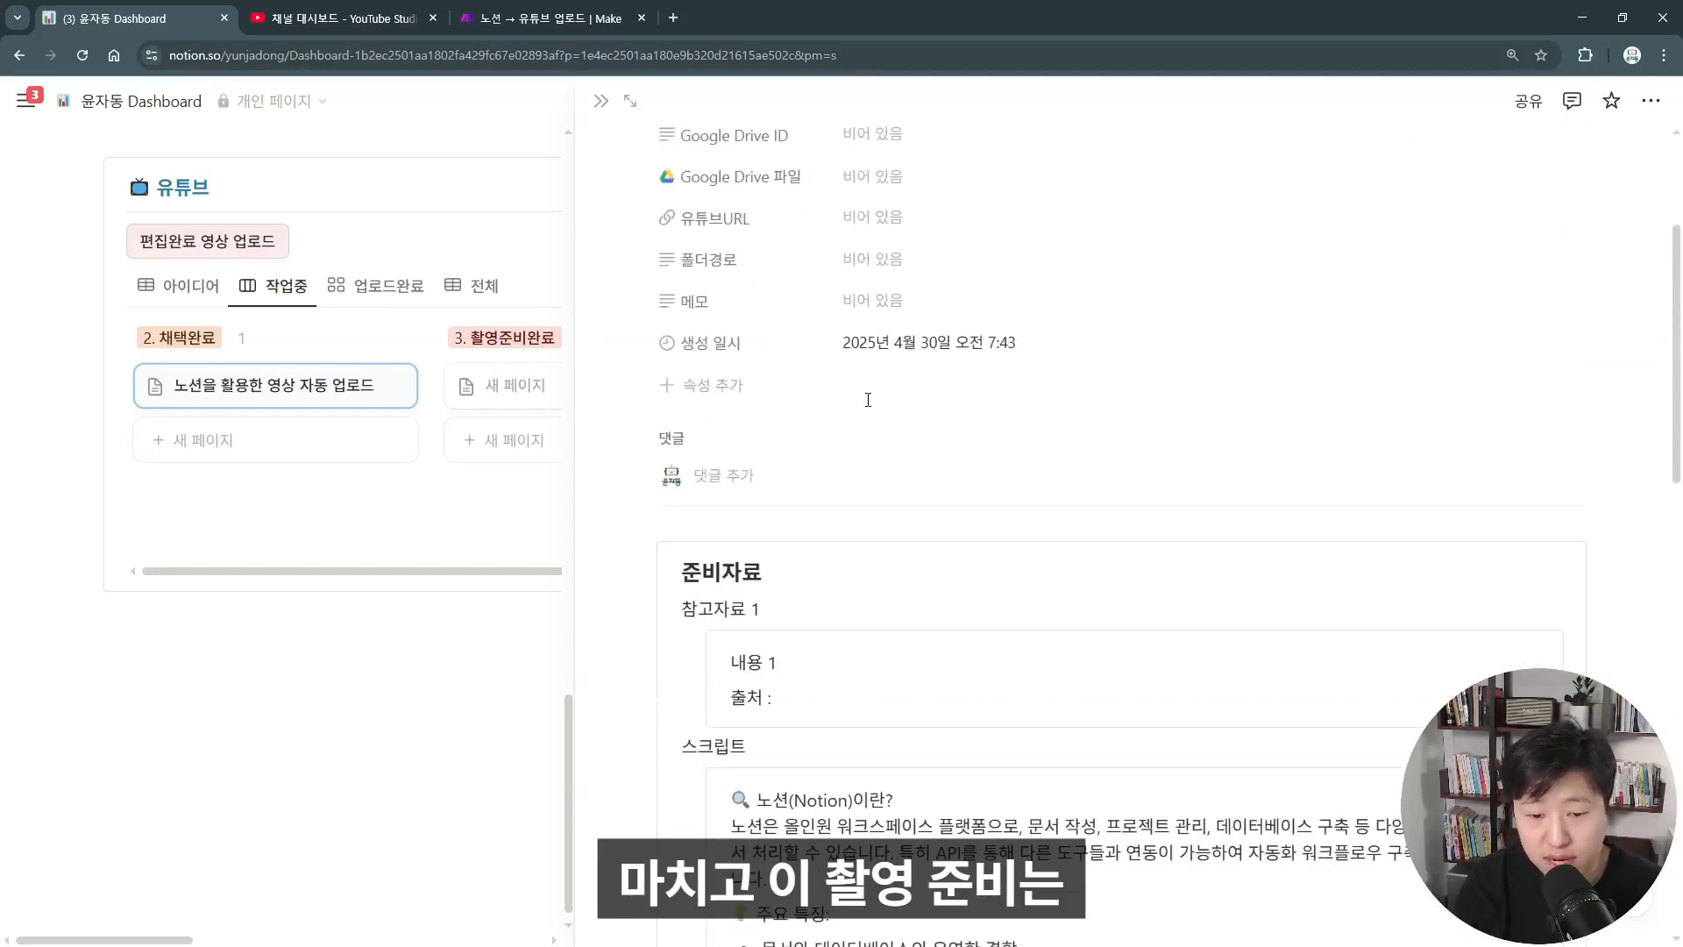
scroll(867, 456, down, 2)
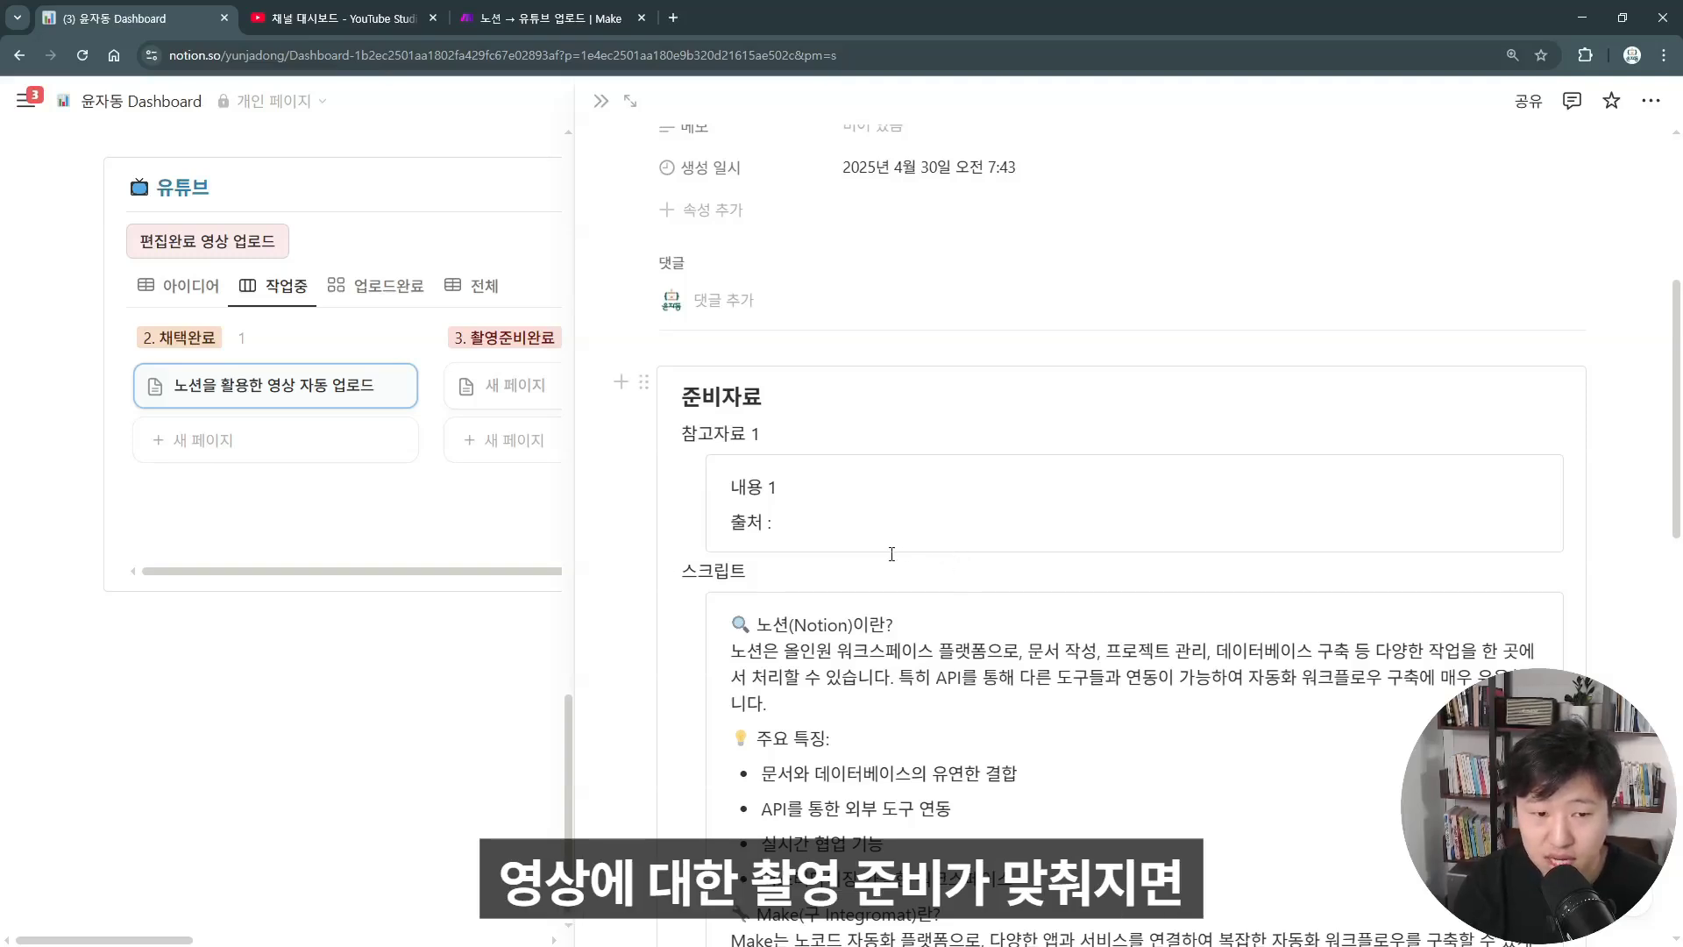
scroll(891, 553, up, 4)
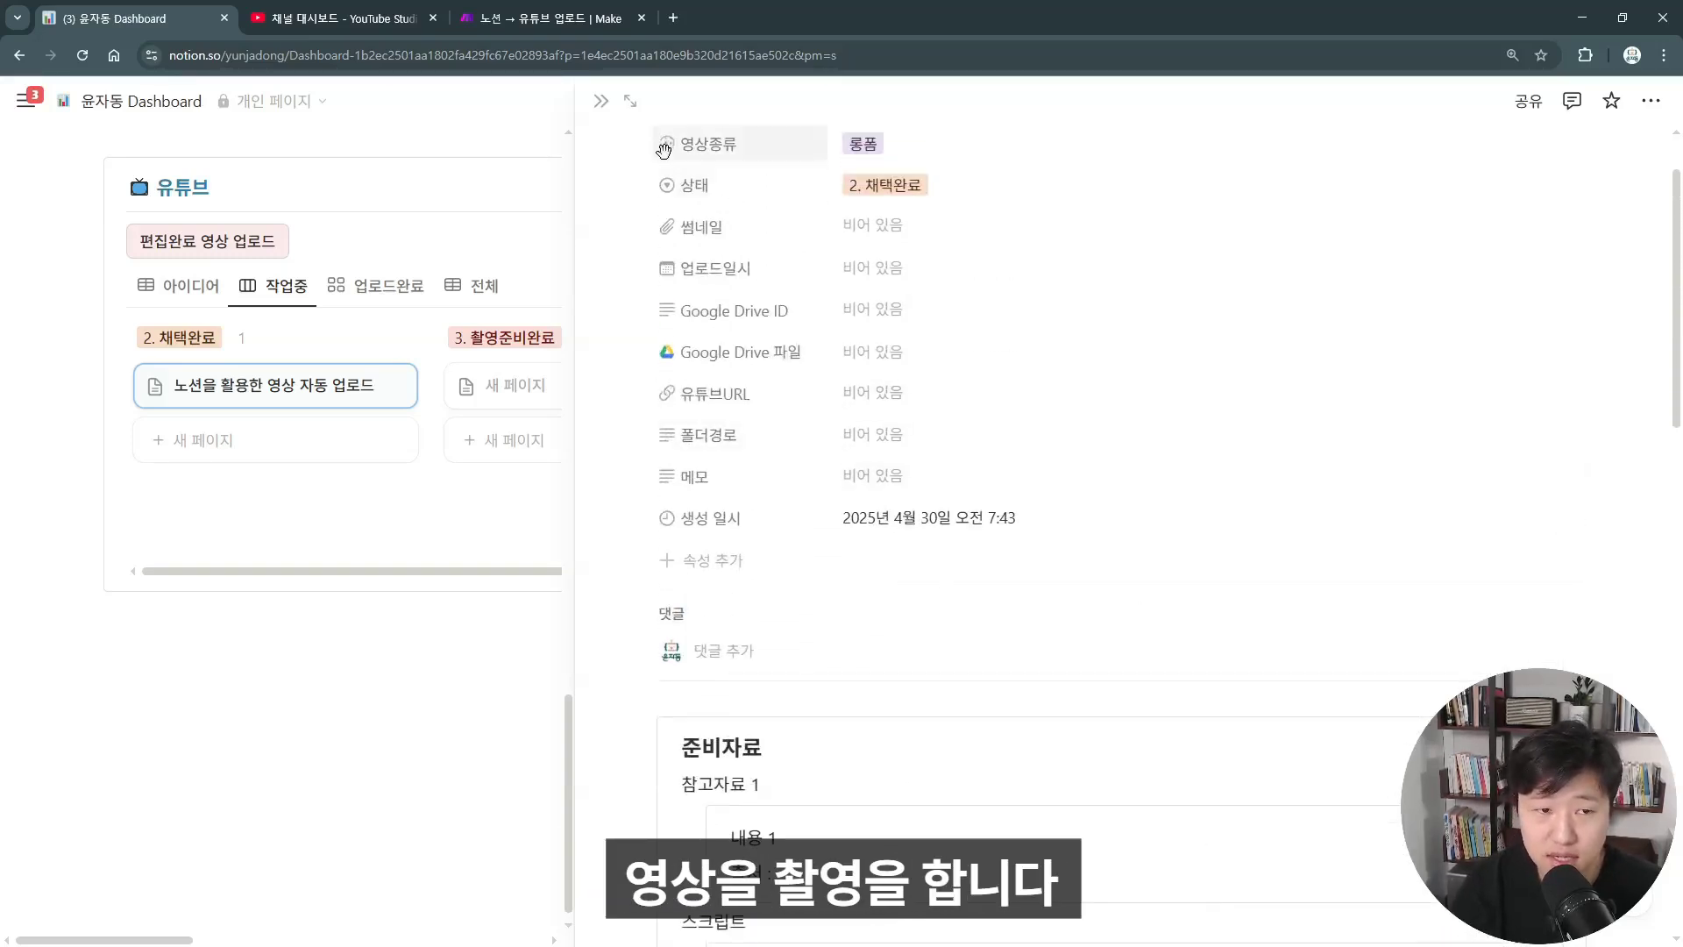
click(601, 101)
drag(333, 387, 538, 431)
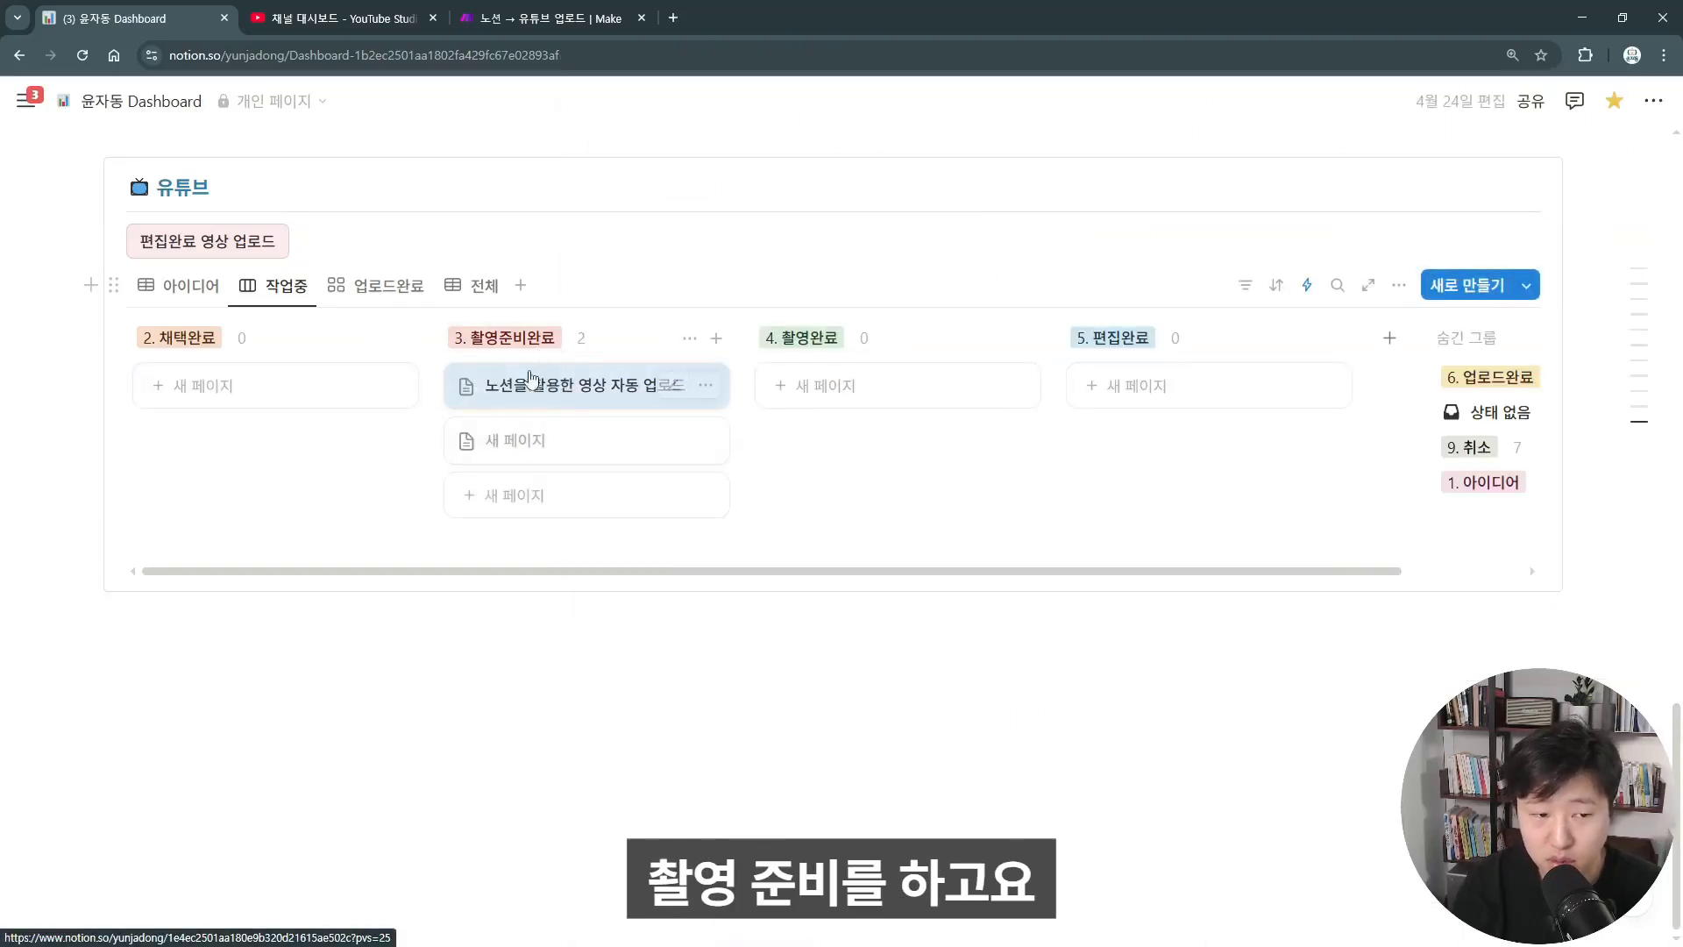
Open the video's card, create the folder "2504230_노션을 이용한 영상 자동 업로드" inside the 2025년 04월 drive folder, and enter it
click(571, 399)
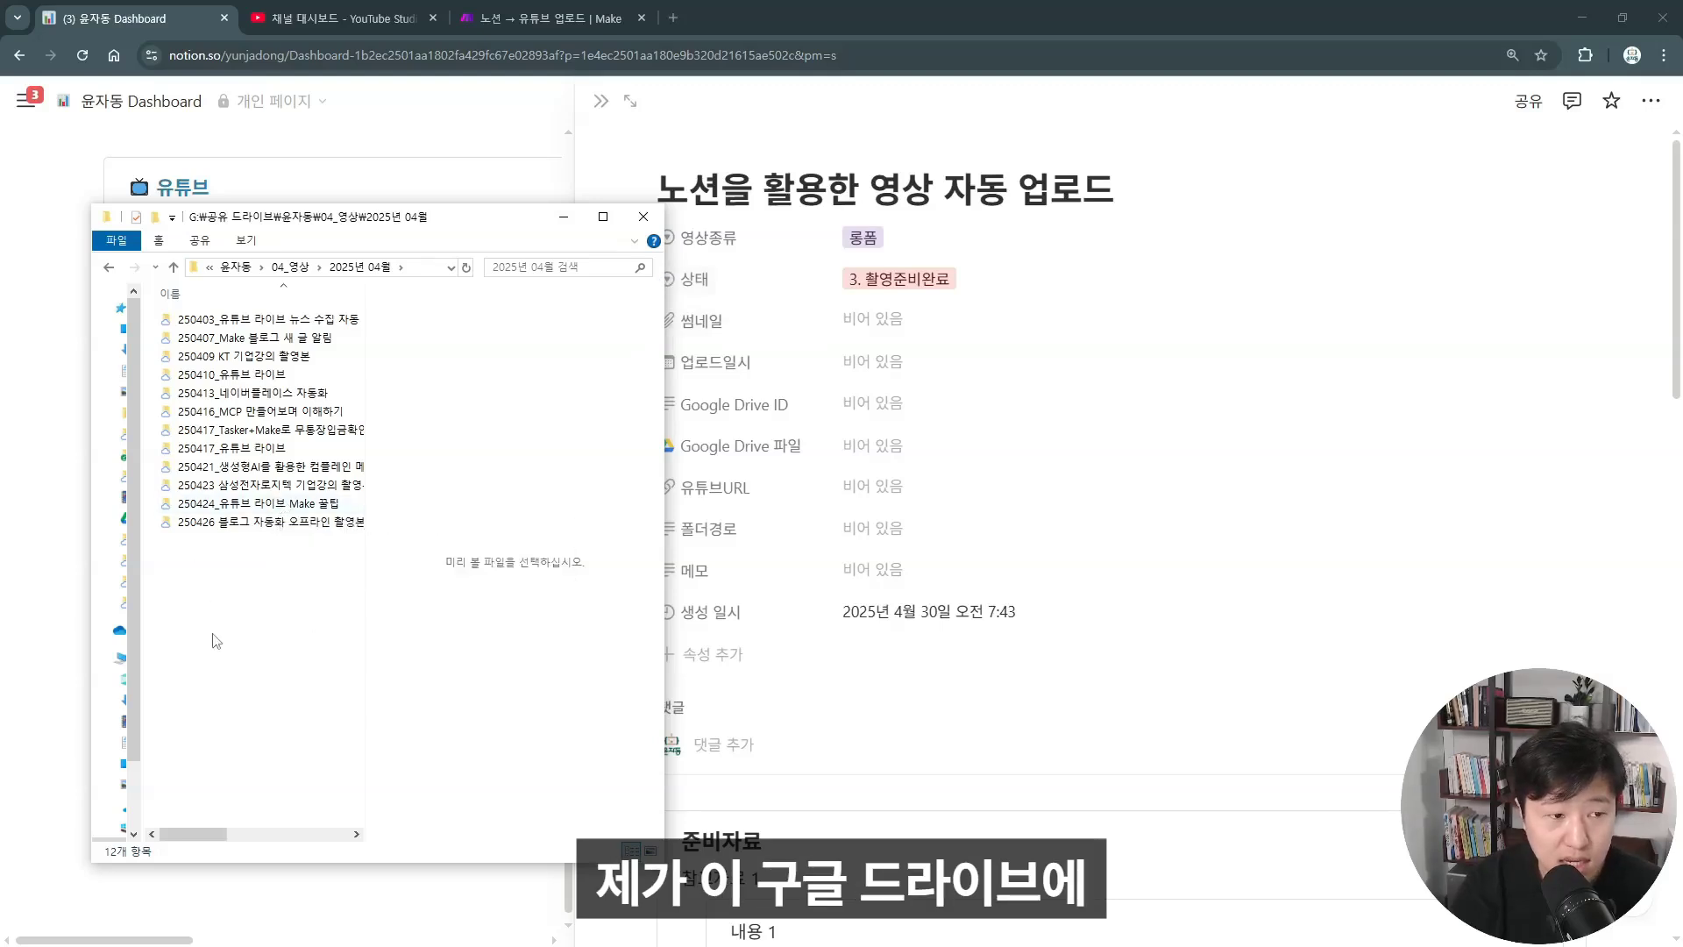
right_click(230, 580)
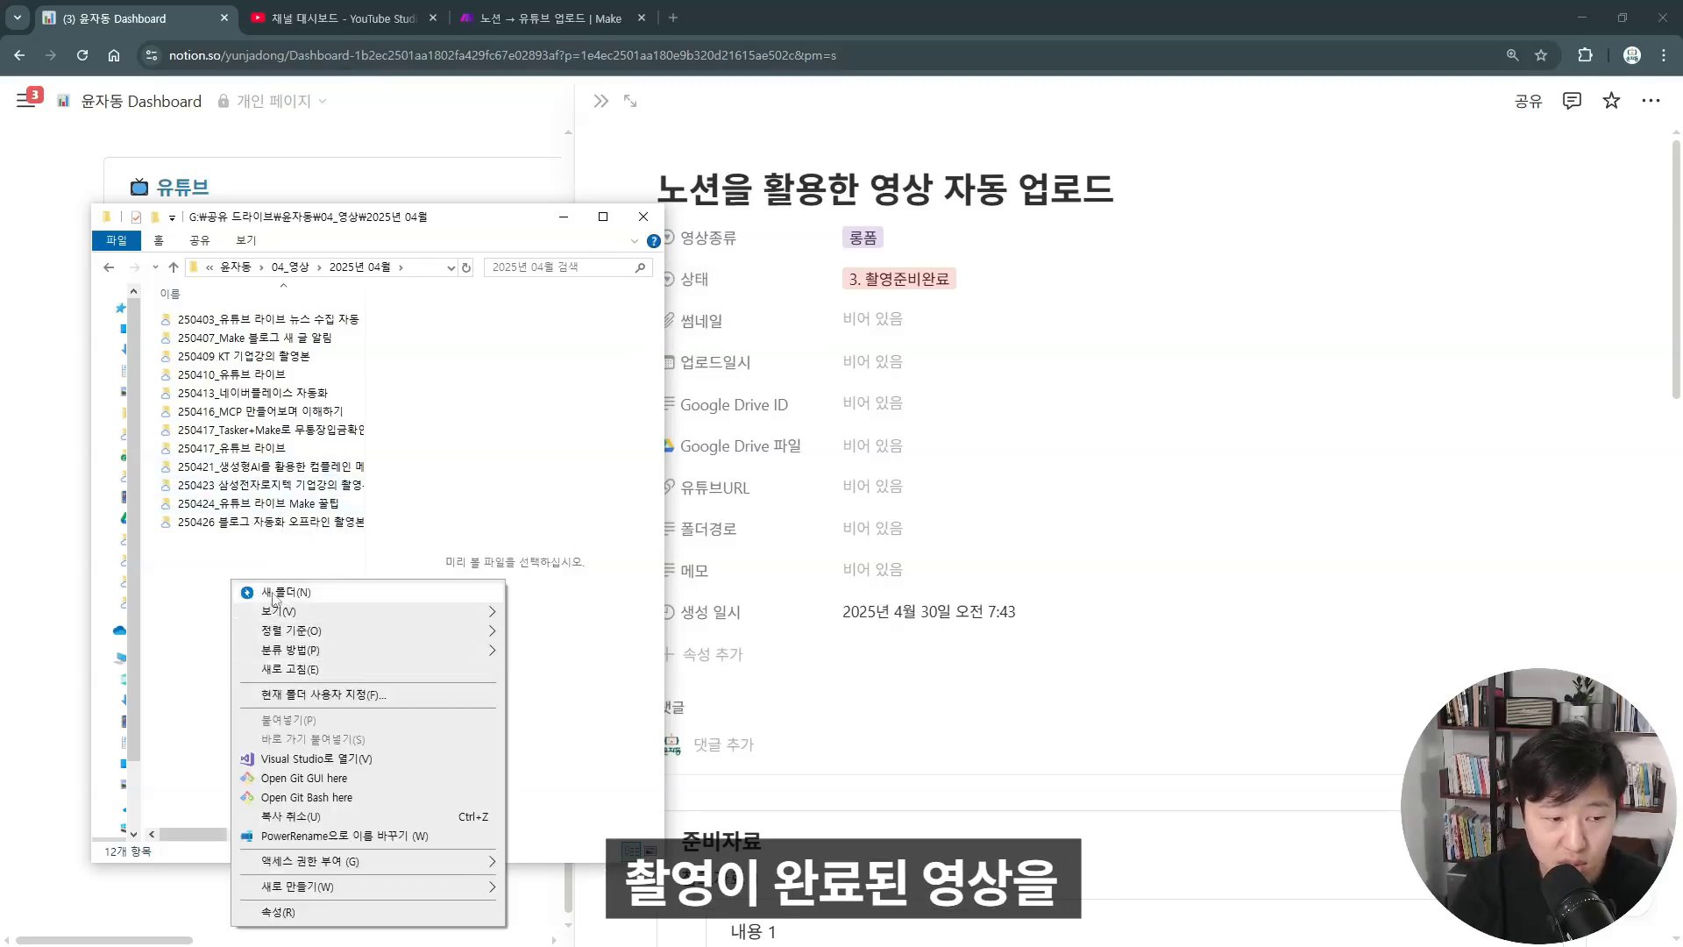
click(275, 594)
key(BackSpace)
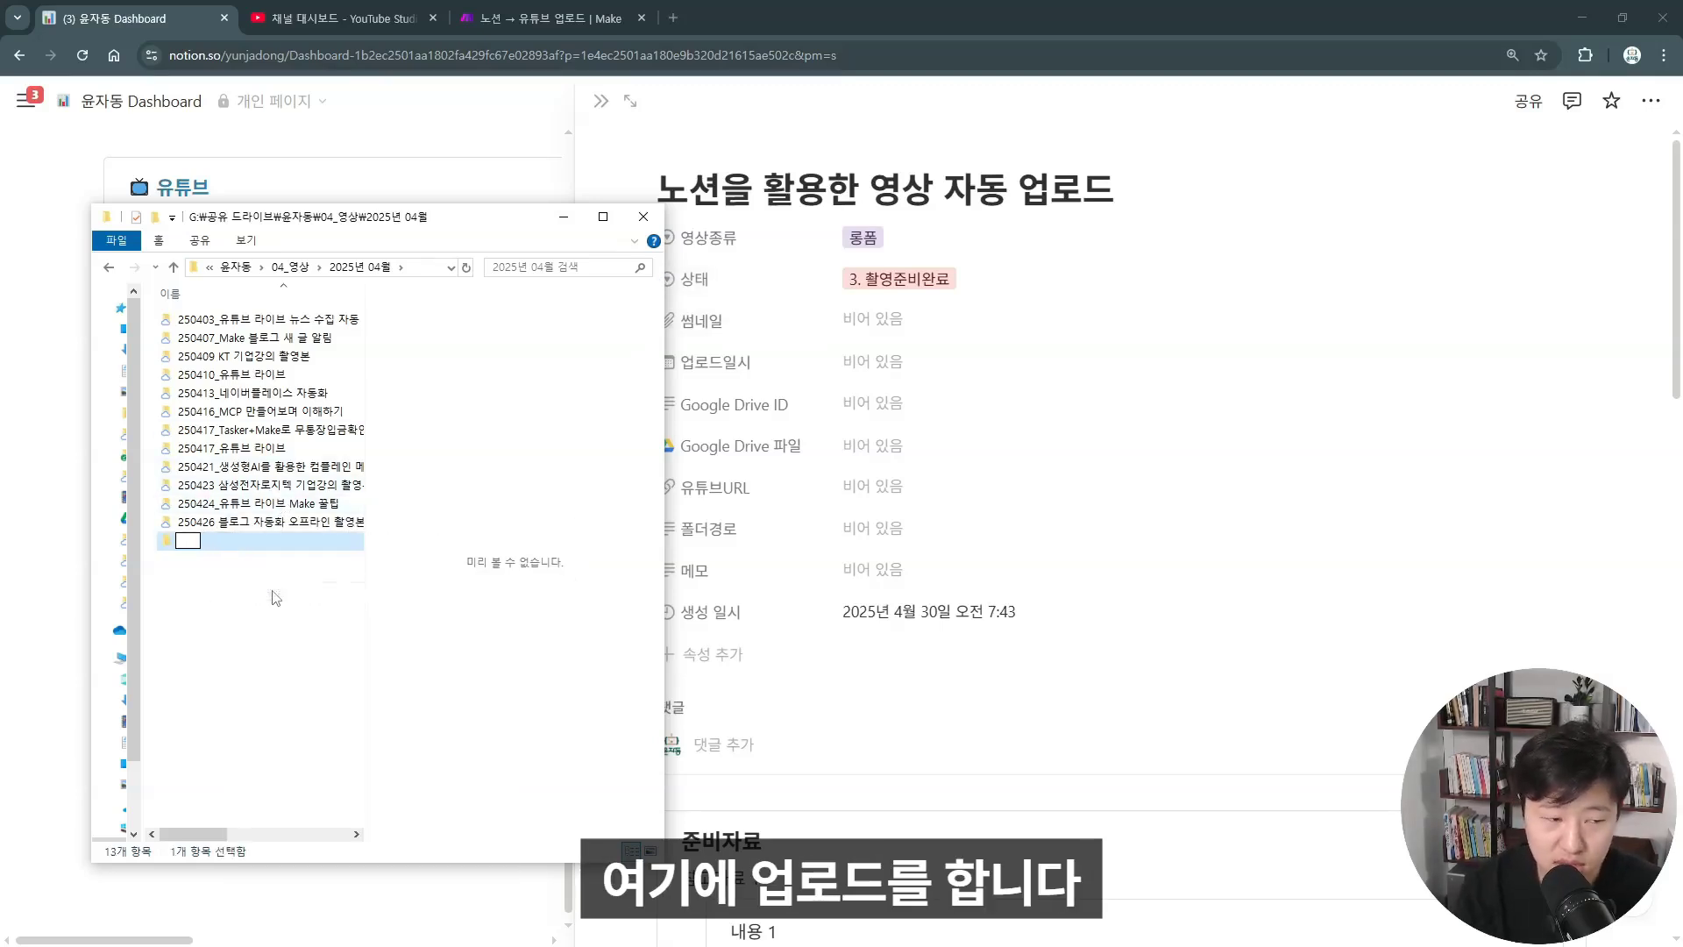
text(2504230)
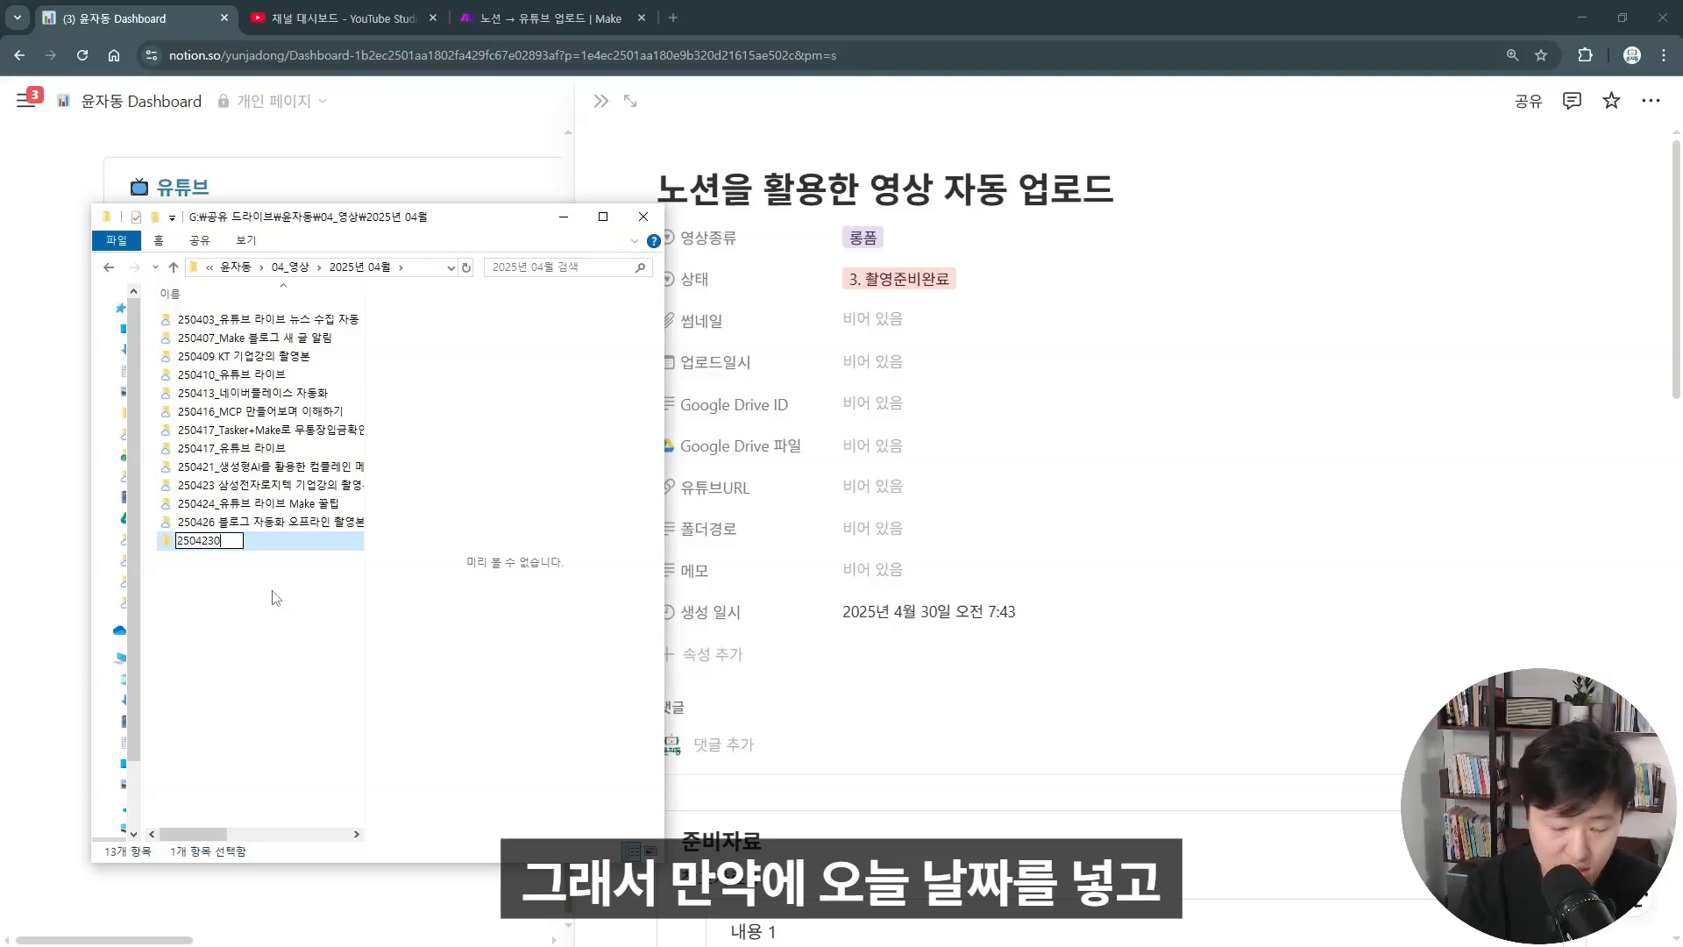
text(_노션을 이용한)
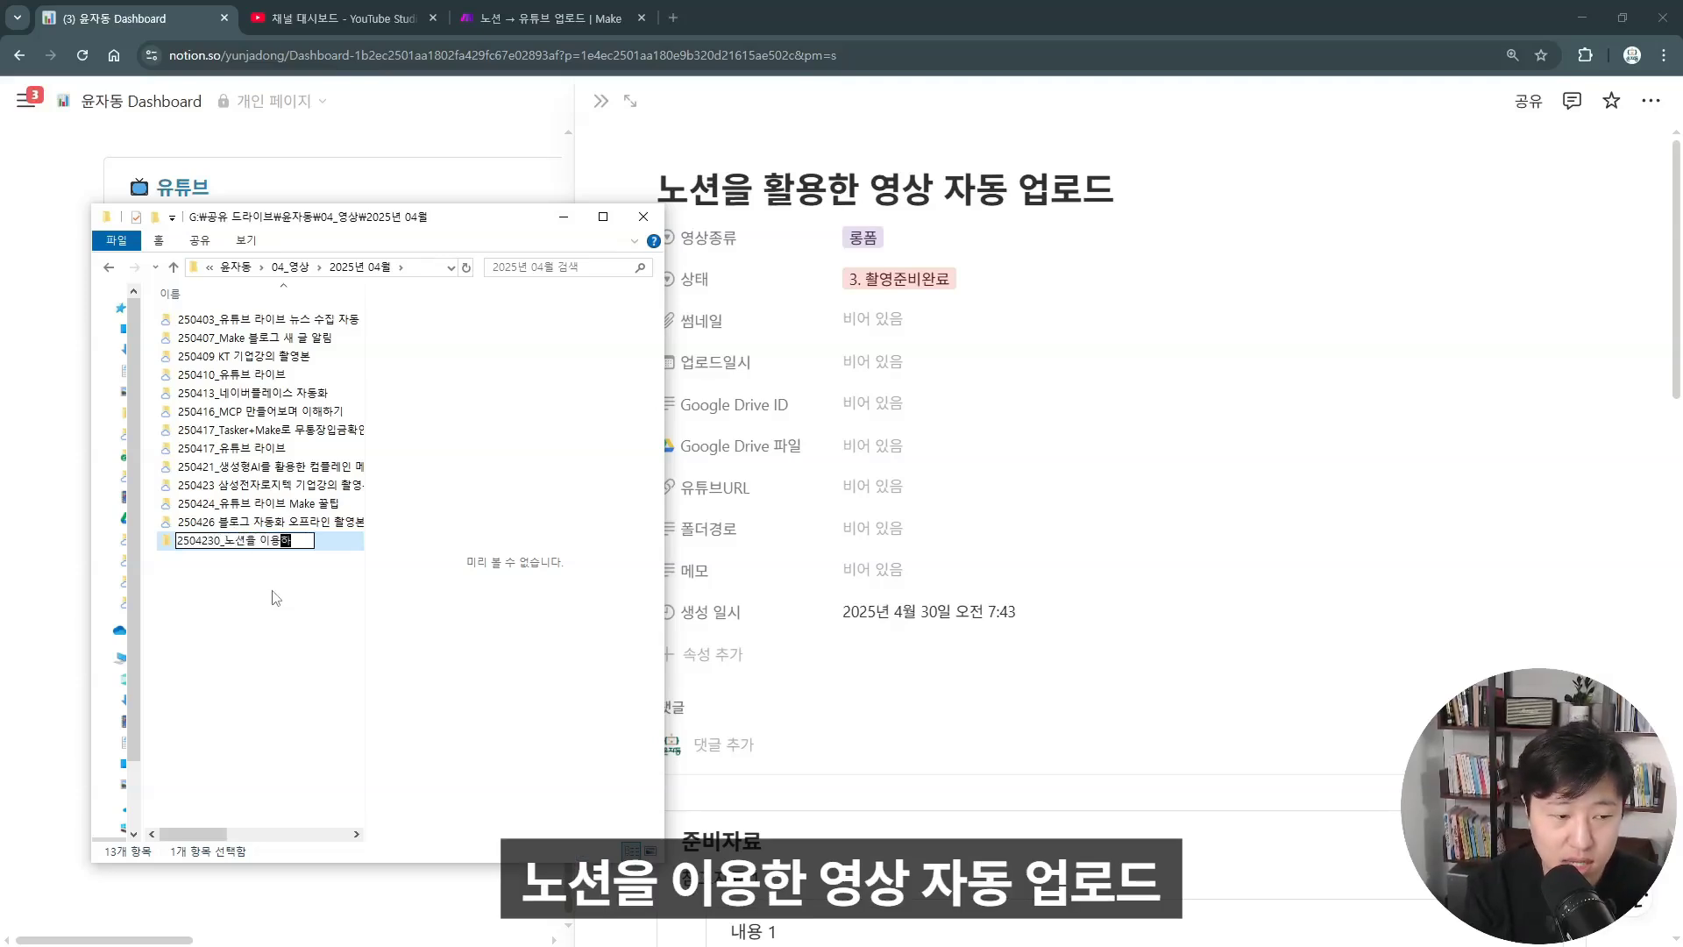
text( ㅇ영상 자동 업로드)
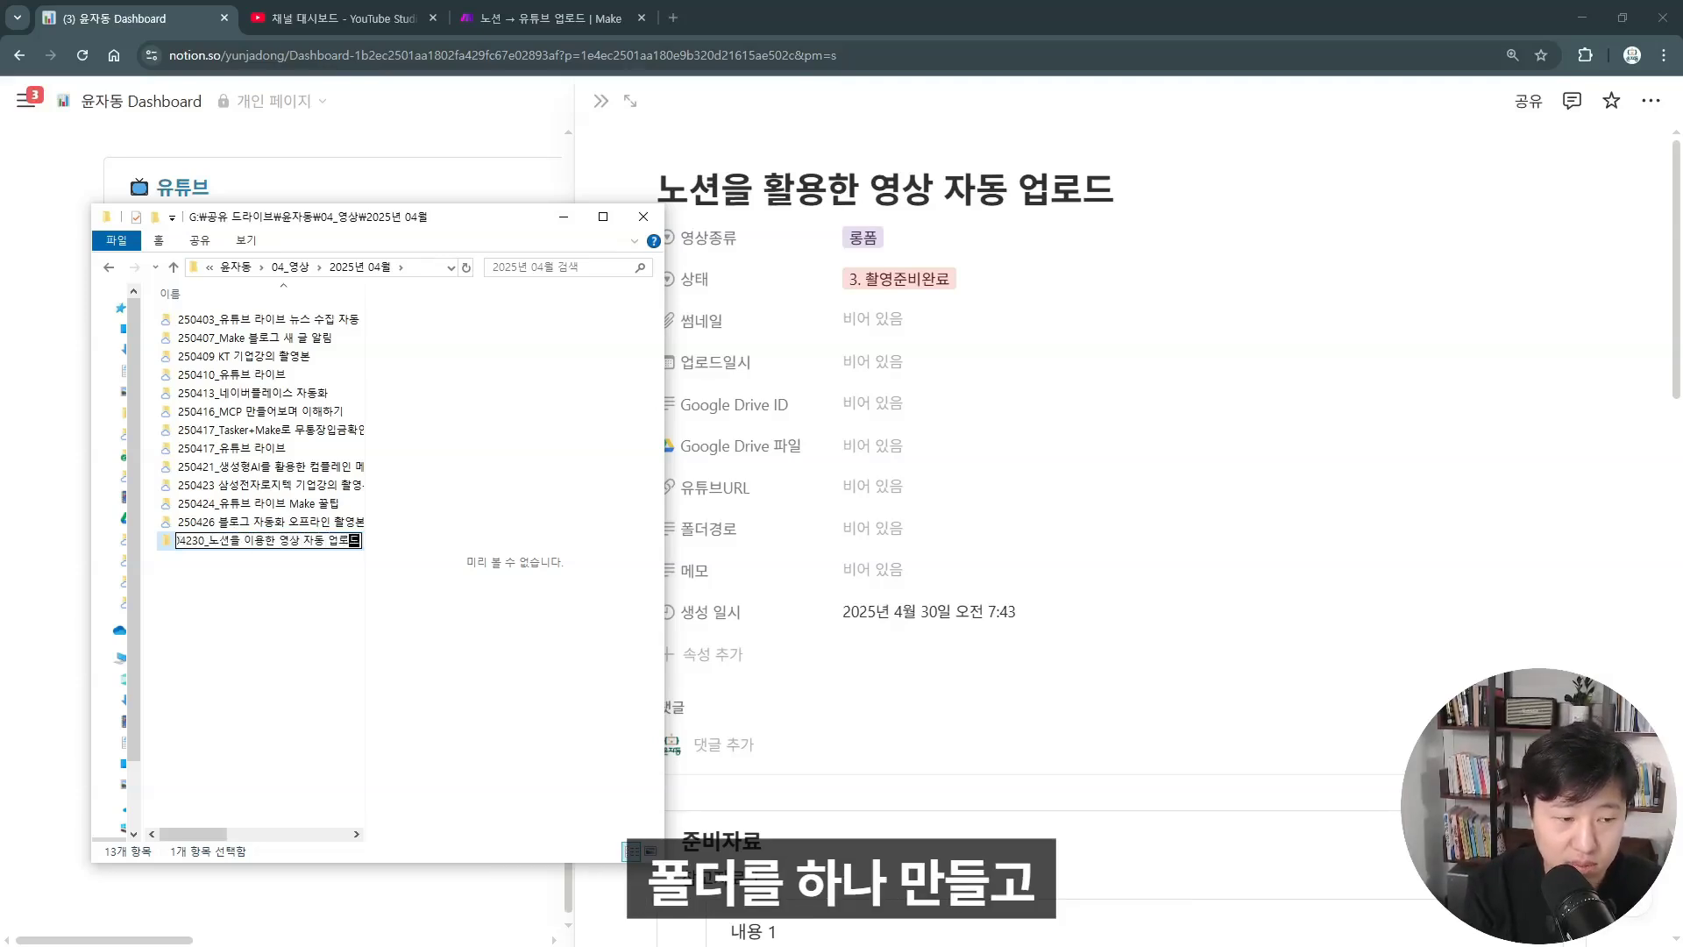
key(Return)
key(Return)
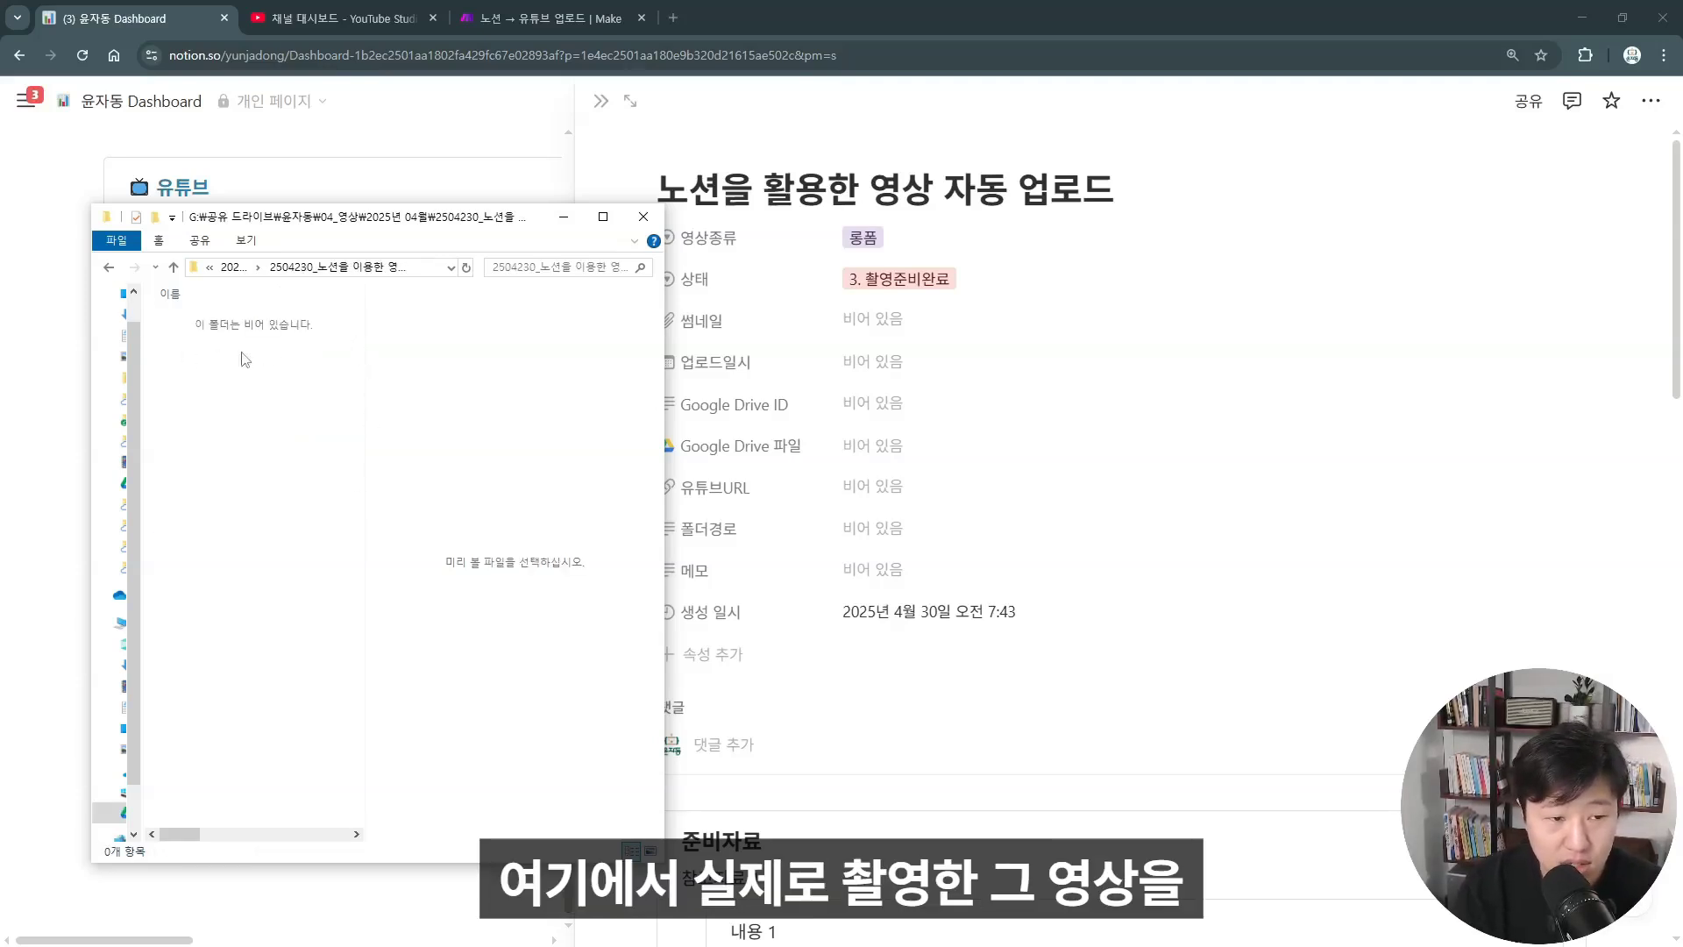
Copy the recording 20250430 073749.mp4 from the 동영상 folder into the new drive folder and close the source window
key(super+e)
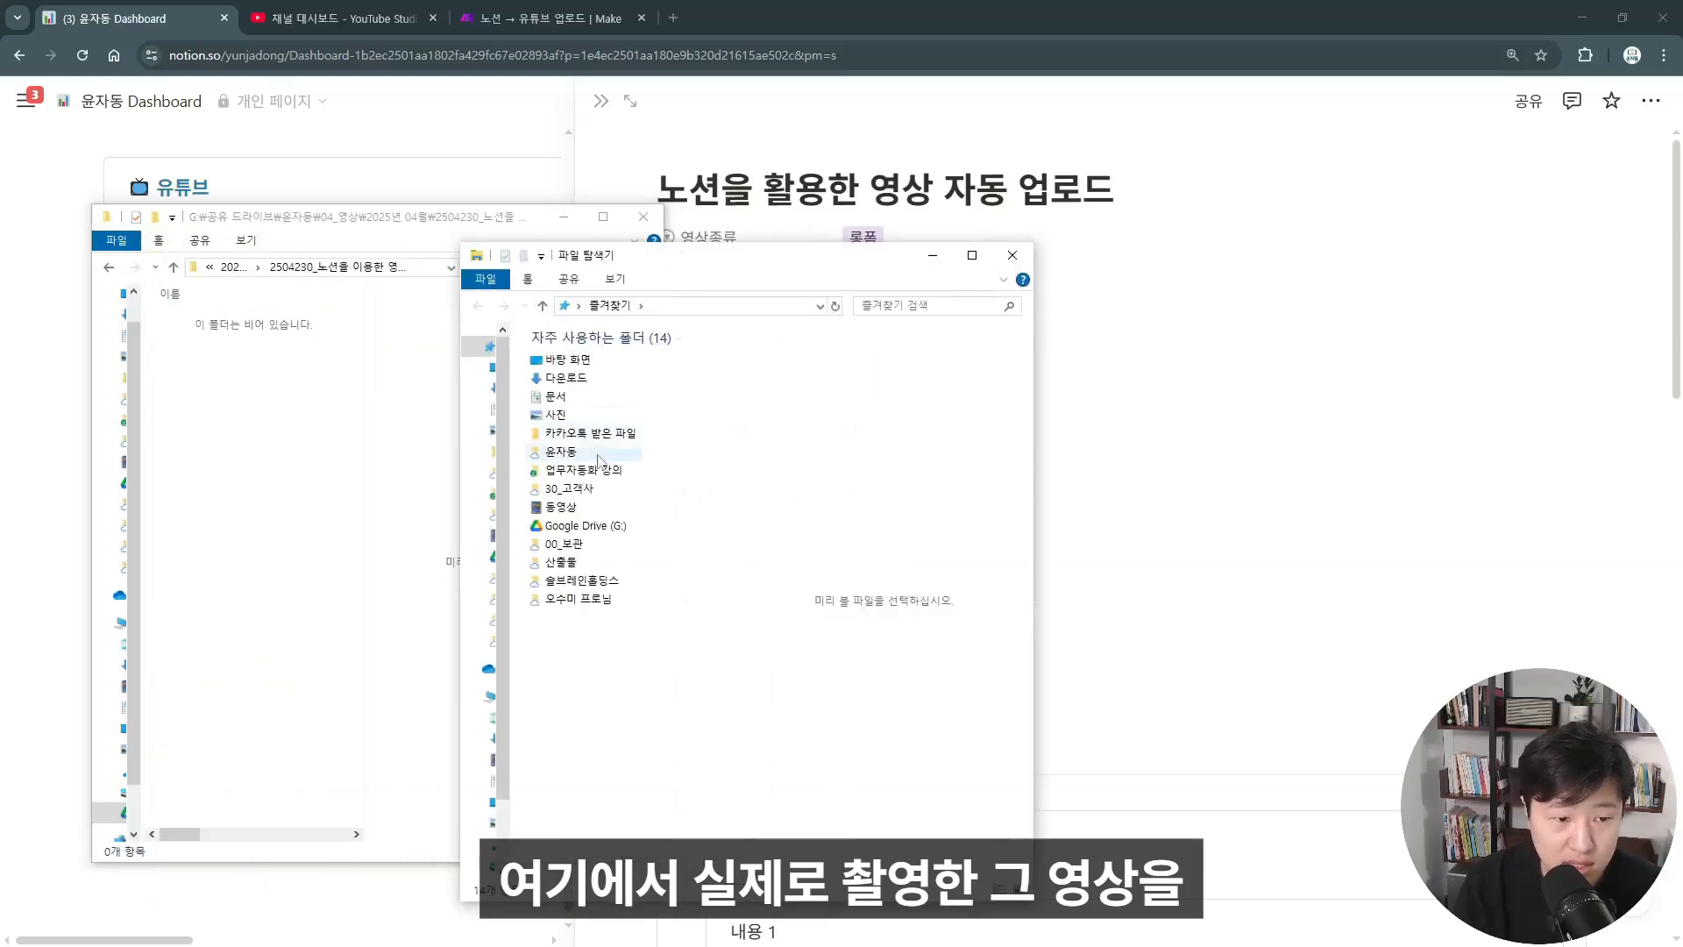
double_click(589, 507)
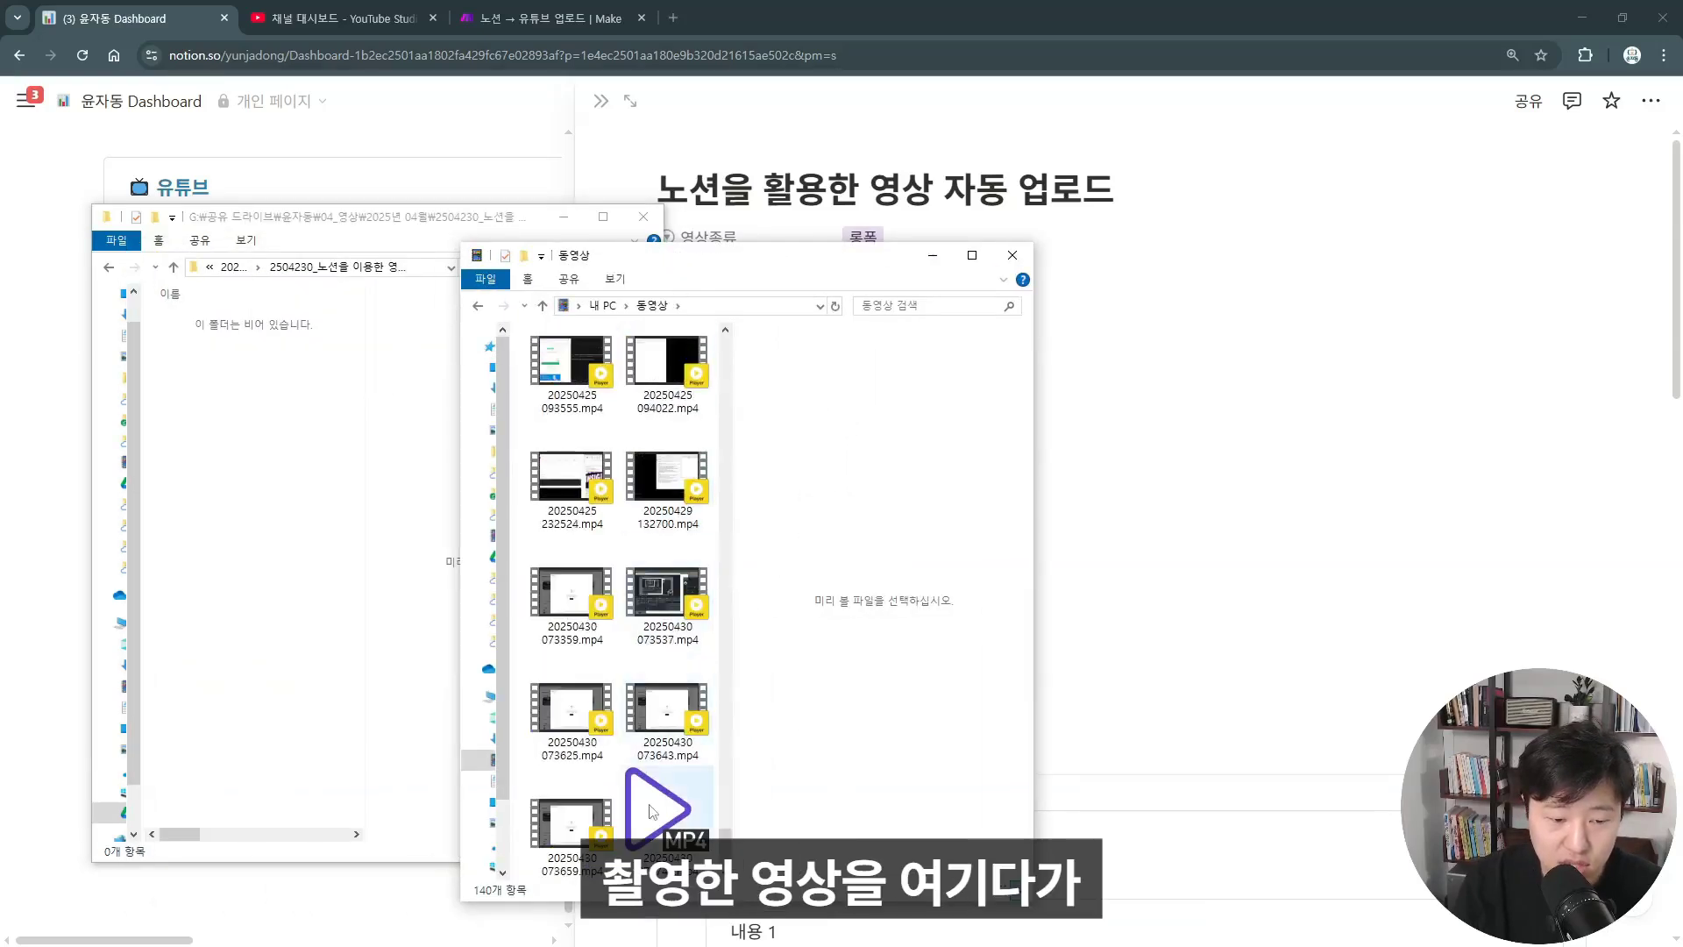
drag(657, 806, 233, 413)
click(300, 439)
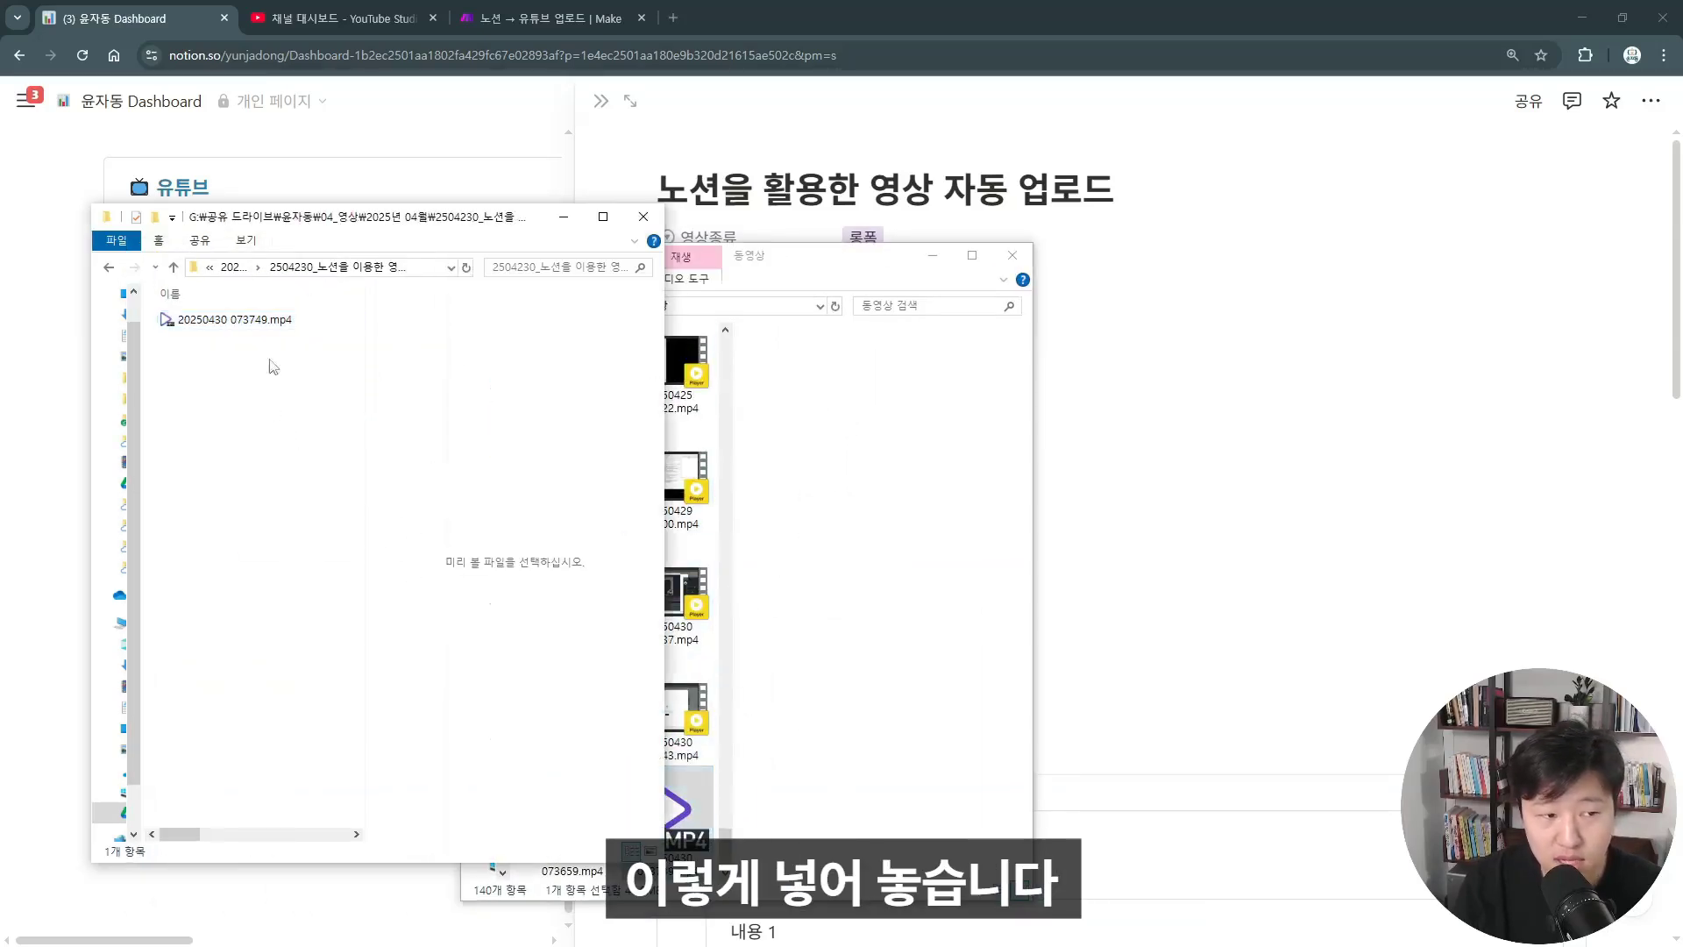
click(1012, 255)
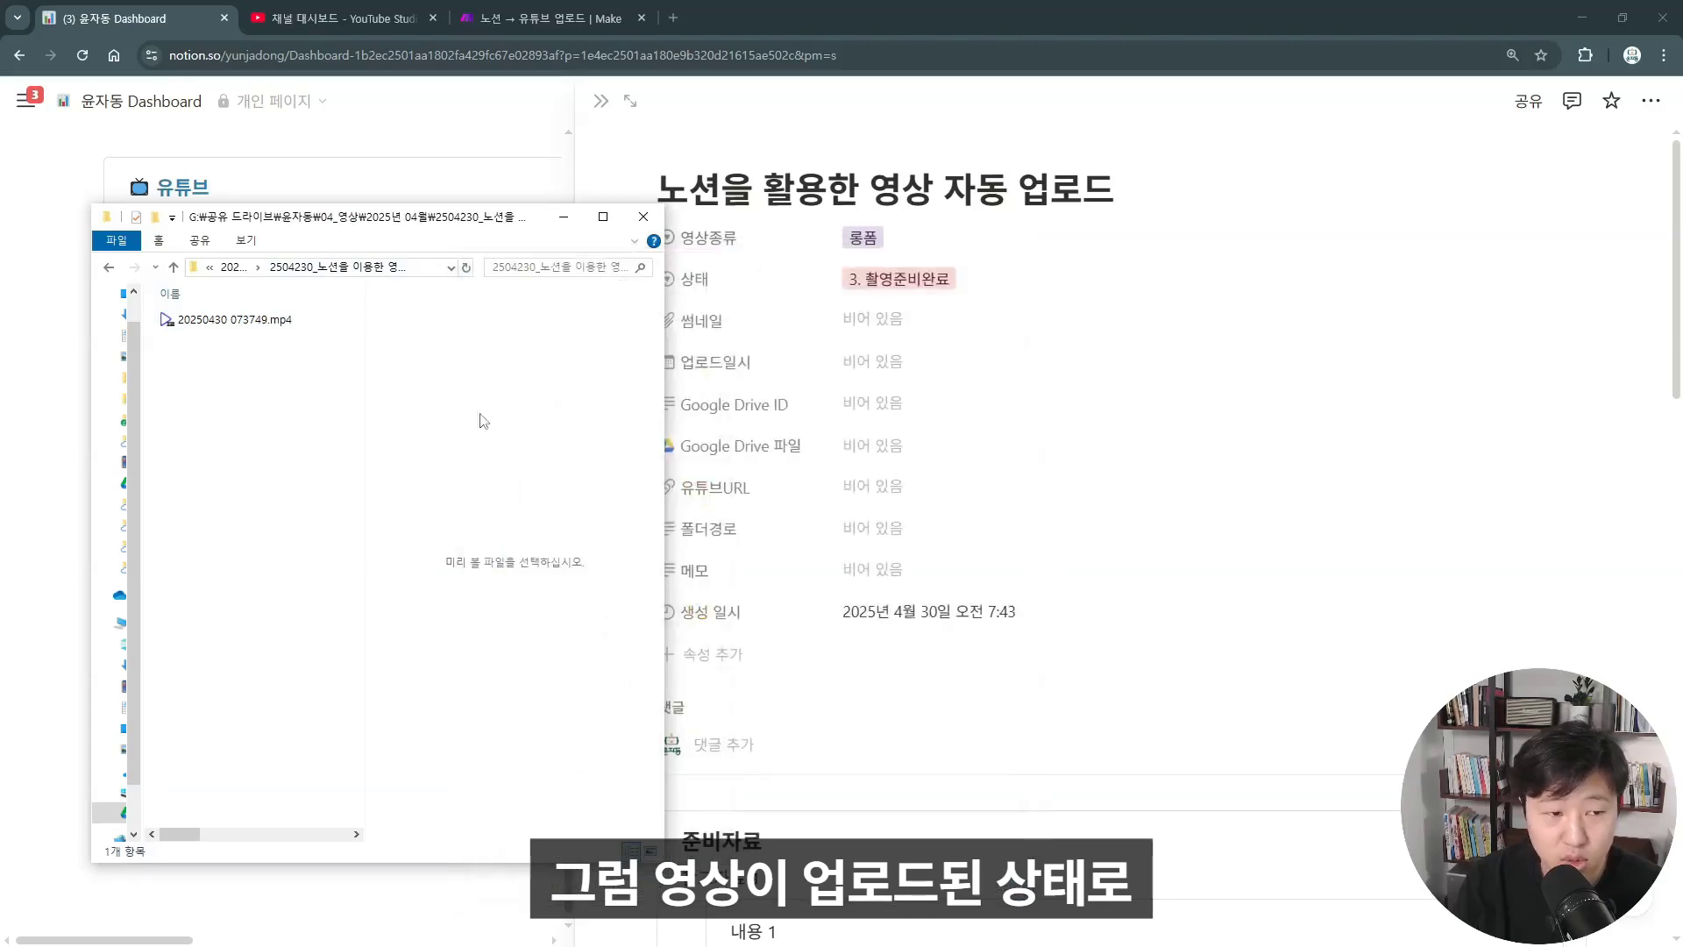
Copy the new video folder's path into the 폴더경로 property of the Notion page
drag(538, 241, 521, 242)
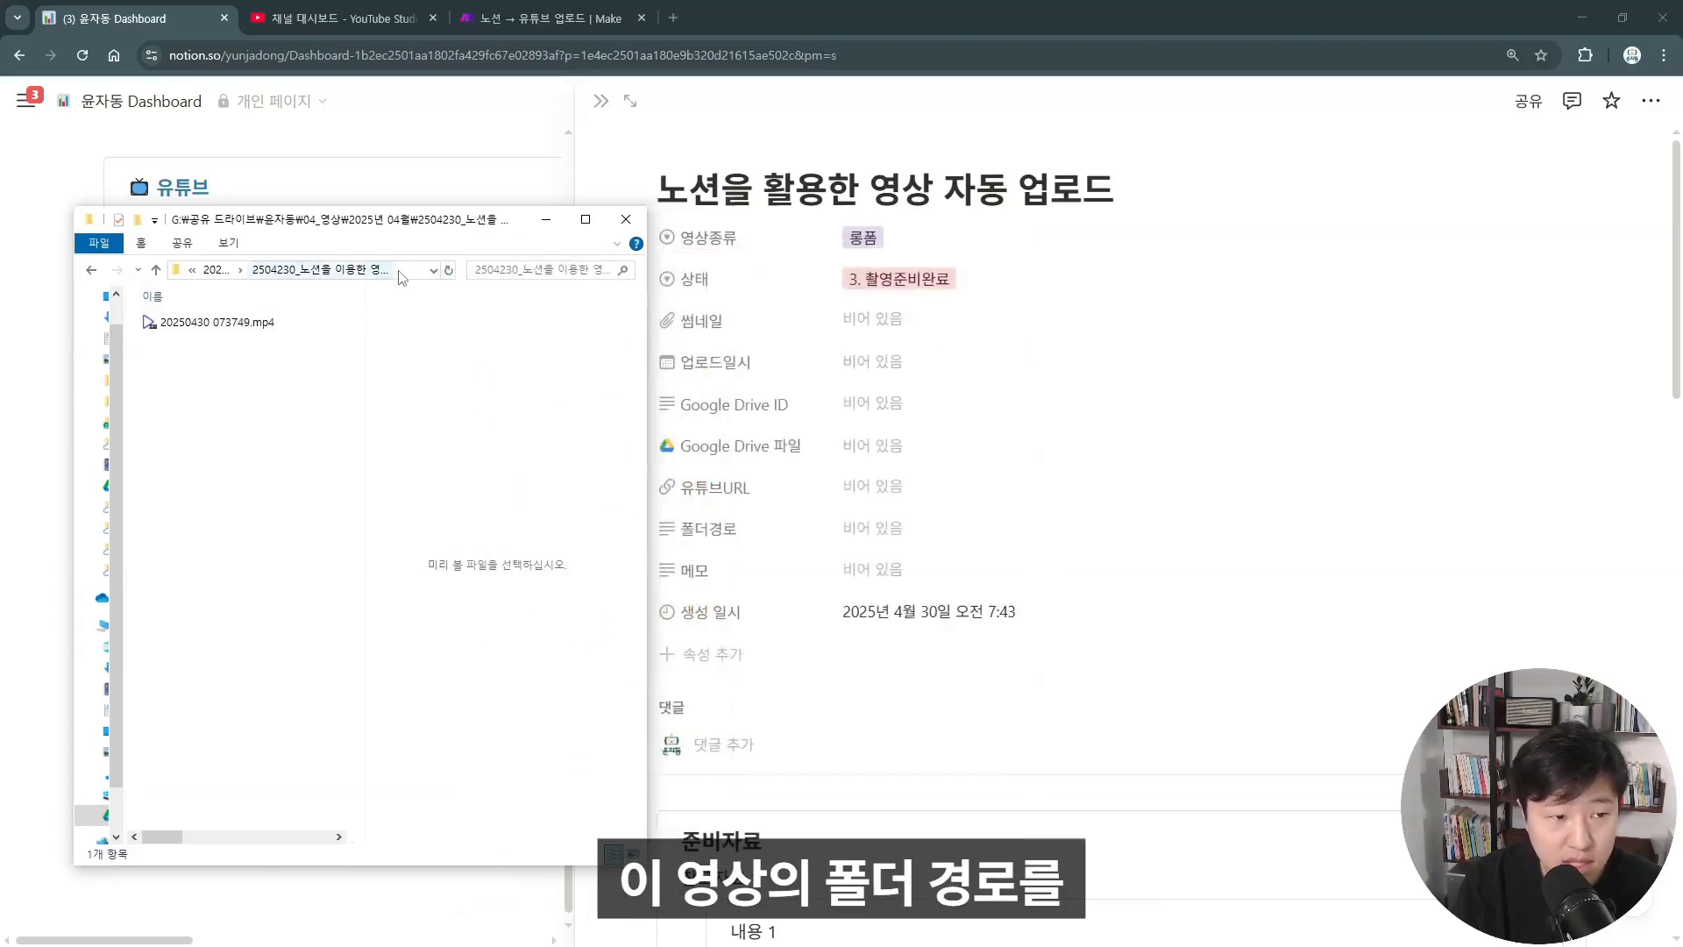
click(404, 272)
key(ctrl+c)
click(938, 529)
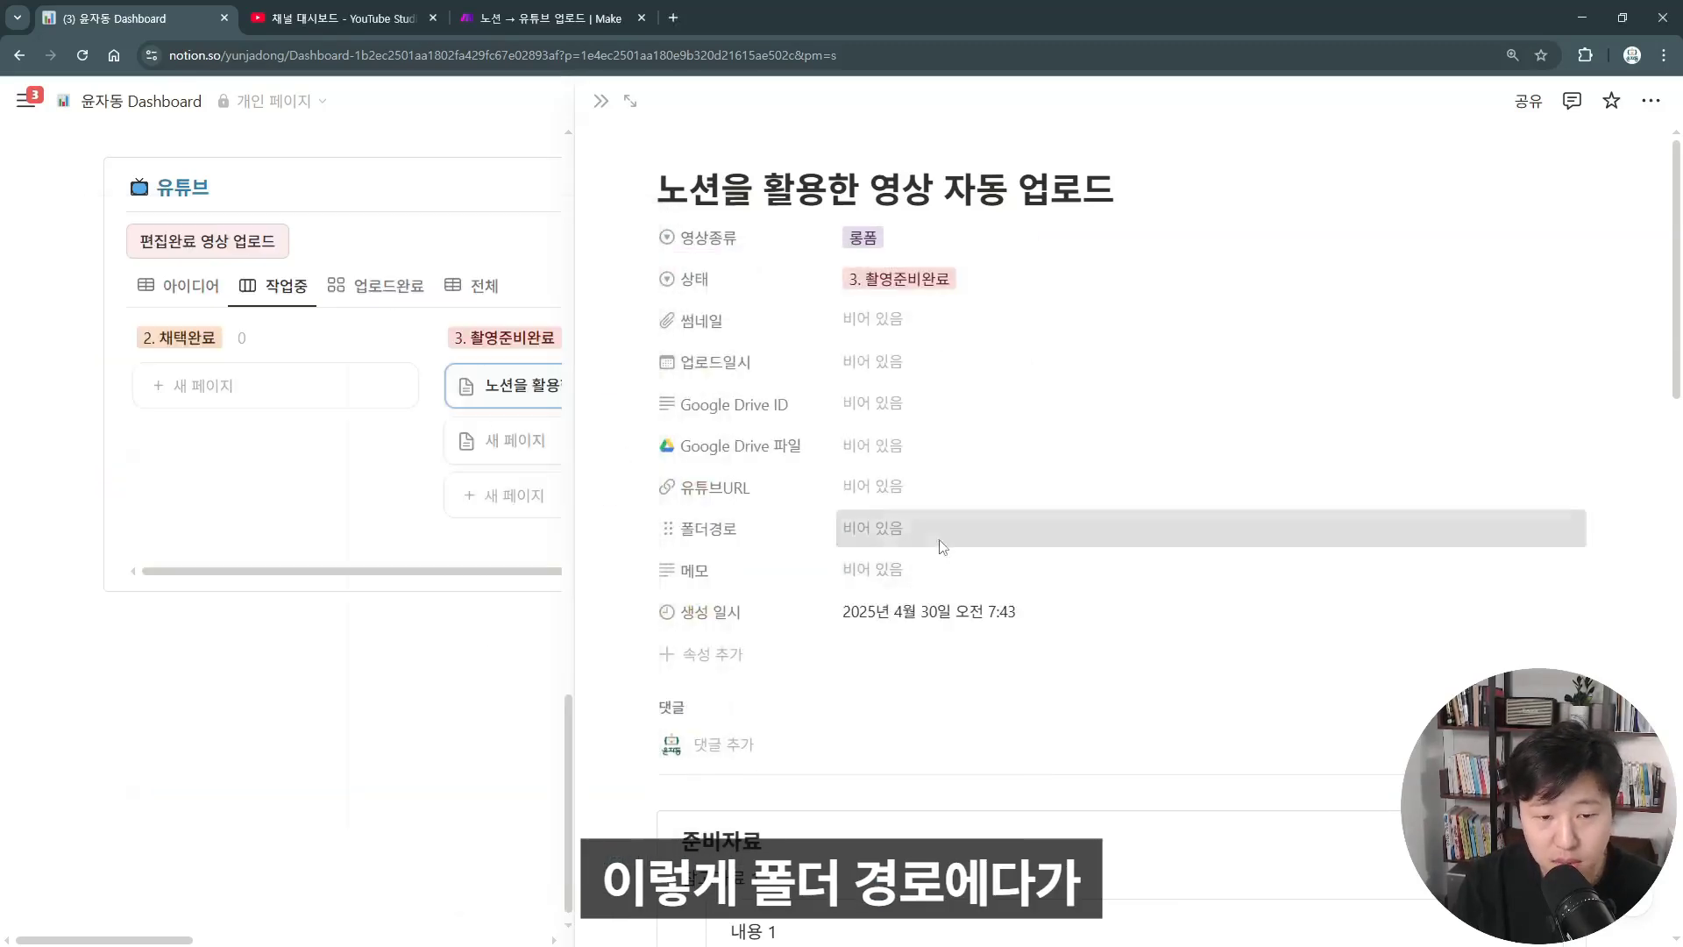
key(ctrl+v)
key(Return)
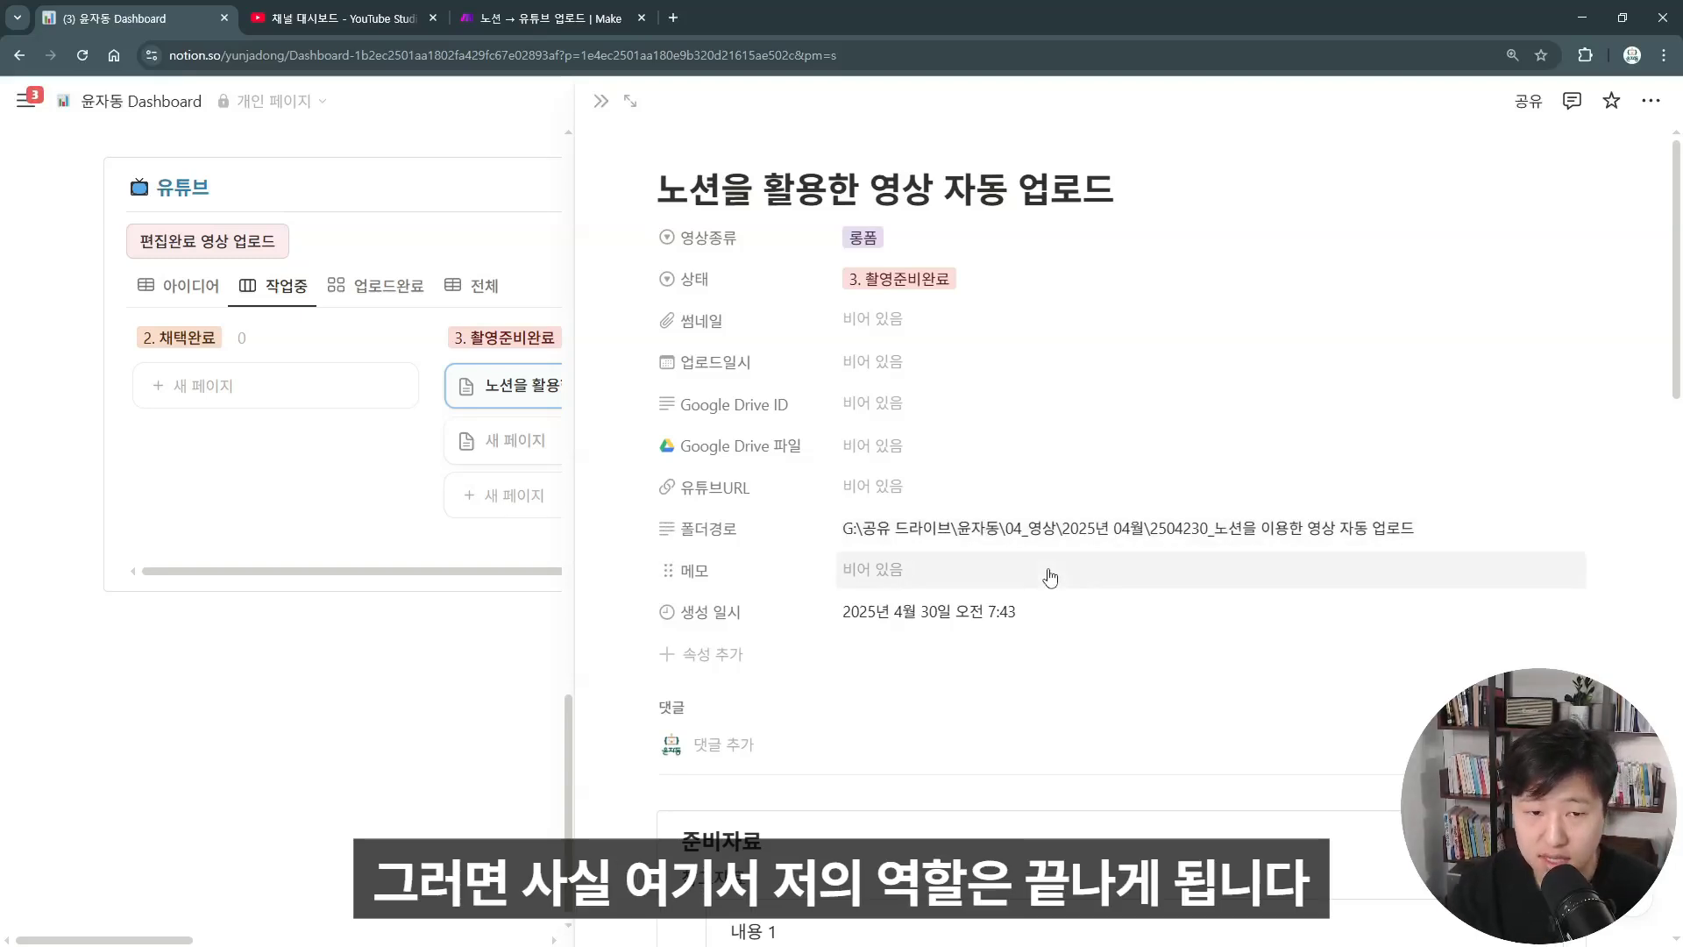
Close the page's side view, move its card from 3. 촬영준비완료 to 4. 촬영완료, and reopen the card
click(600, 101)
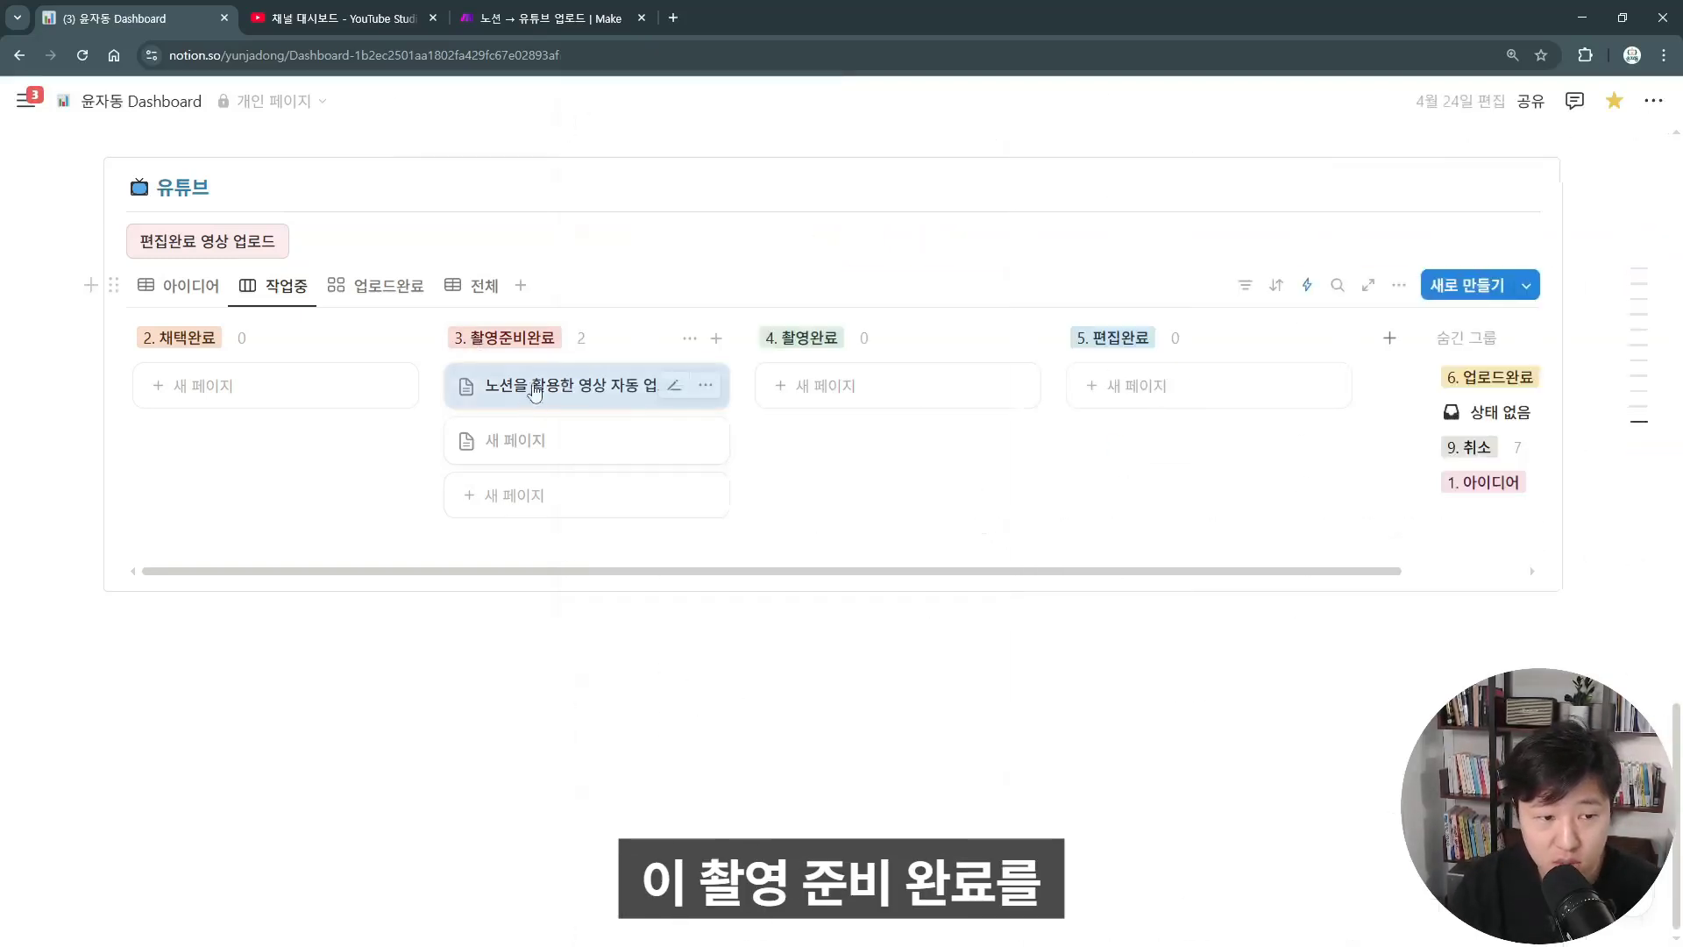
drag(554, 409, 903, 390)
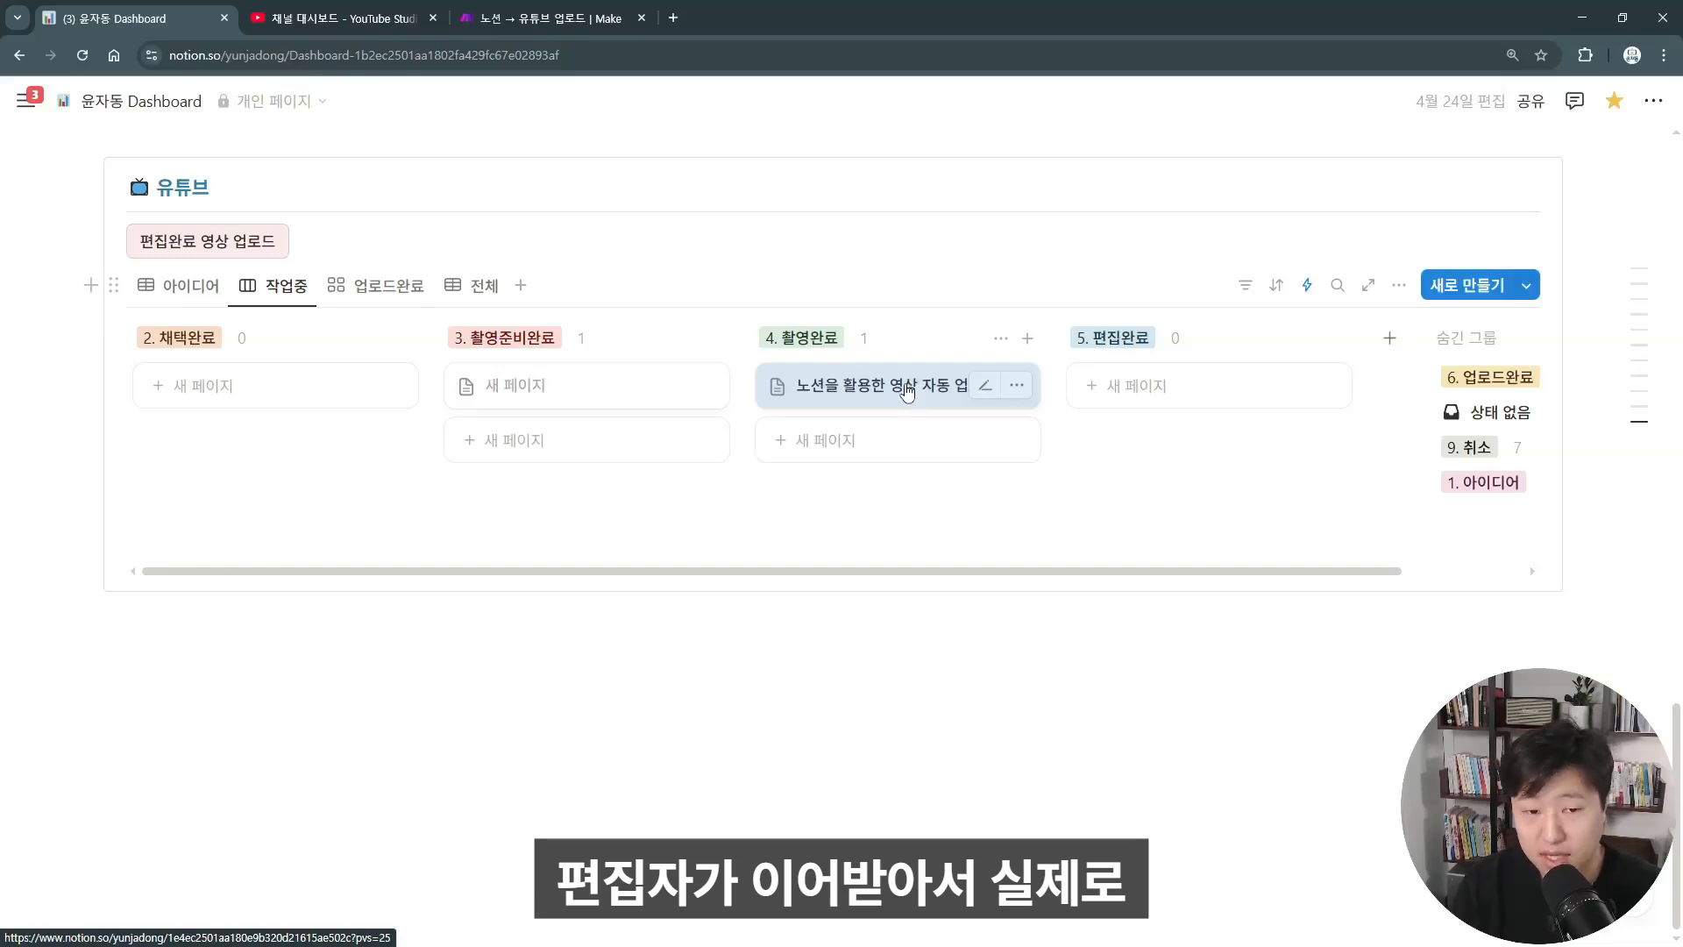
click(907, 392)
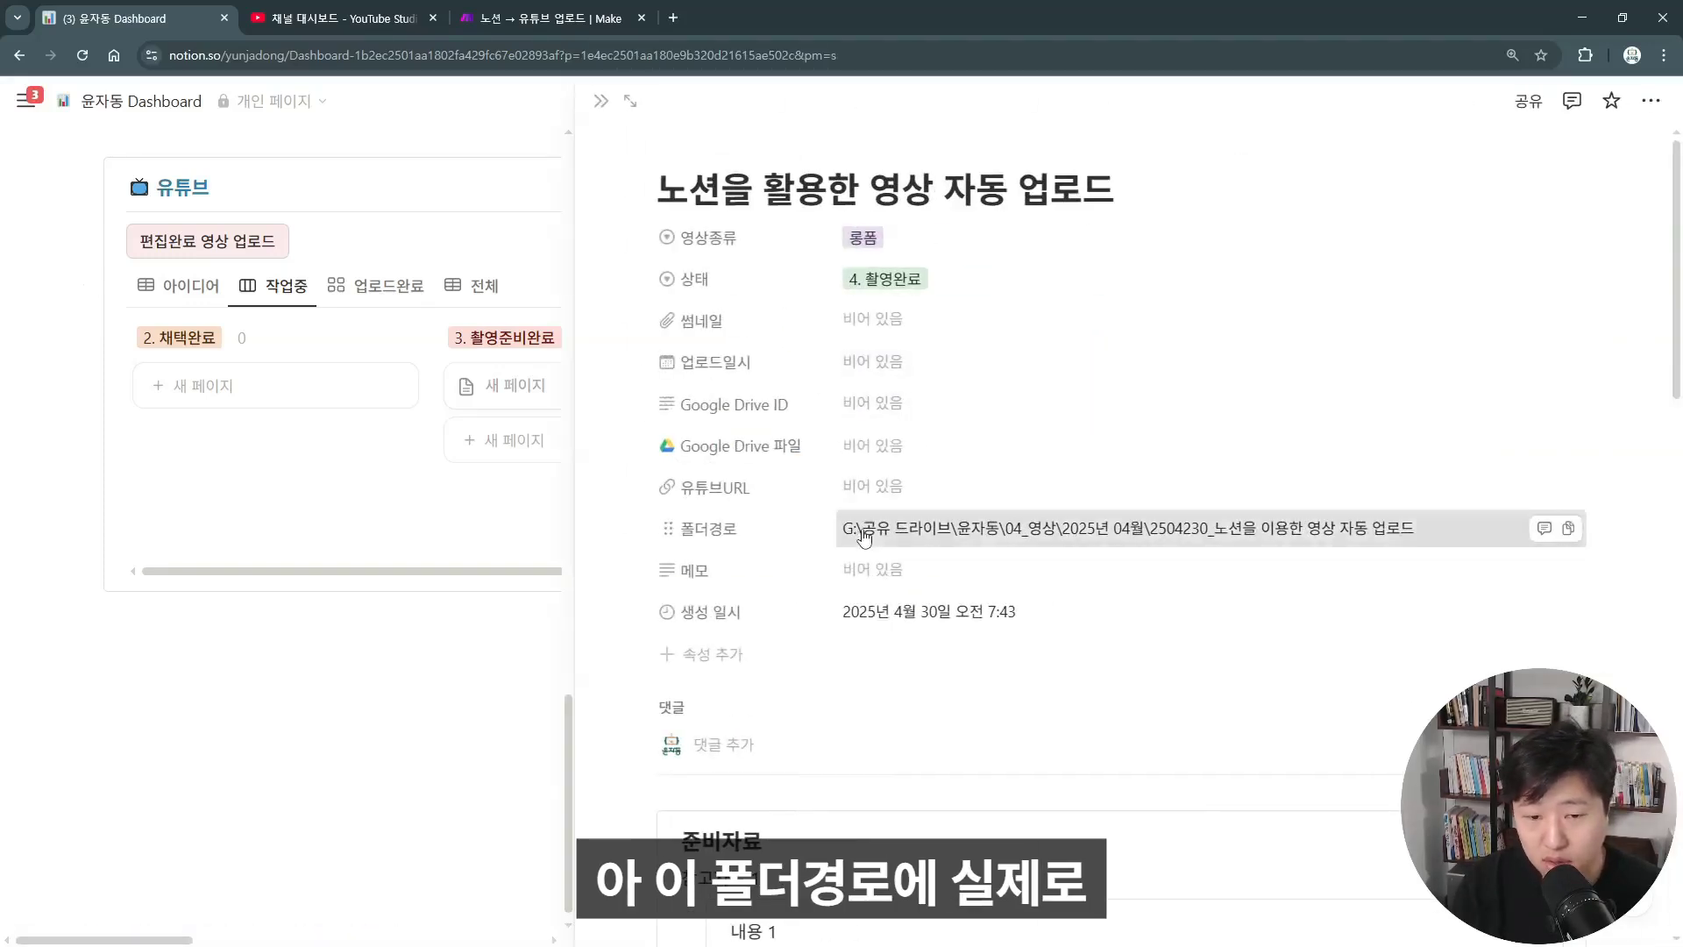
Check the folder name in the 폴더경로 property and the matching recording in the open drive folder
click(855, 534)
drag(1132, 528, 1433, 532)
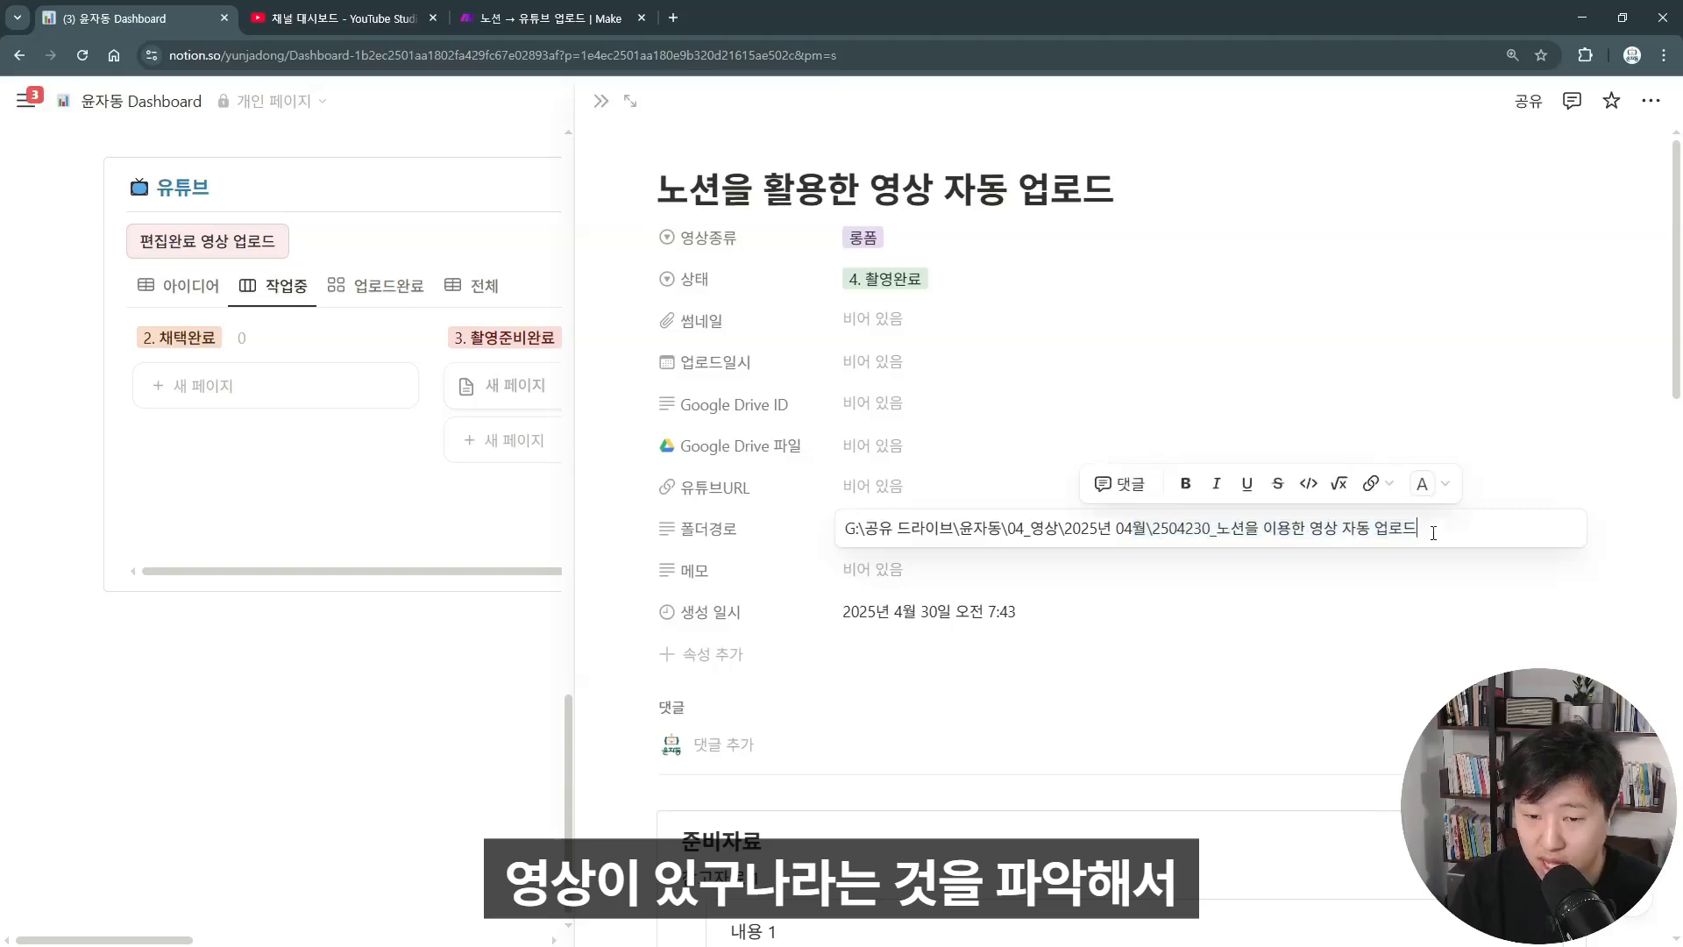
click(1296, 478)
key(alt+Tab)
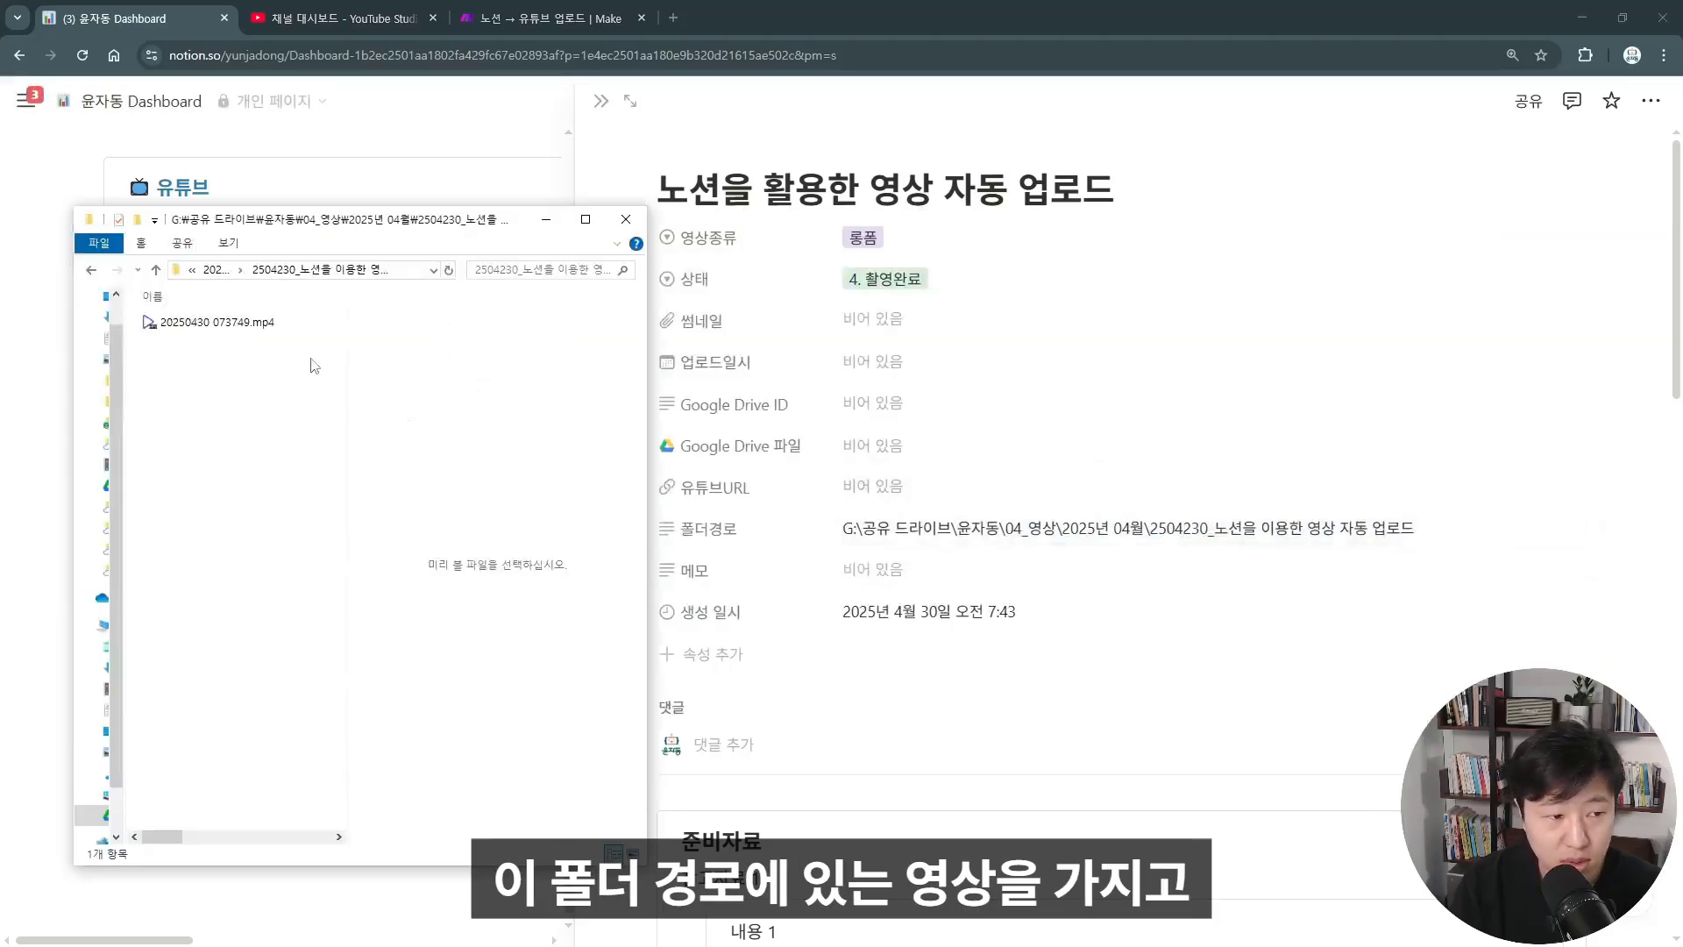
click(230, 326)
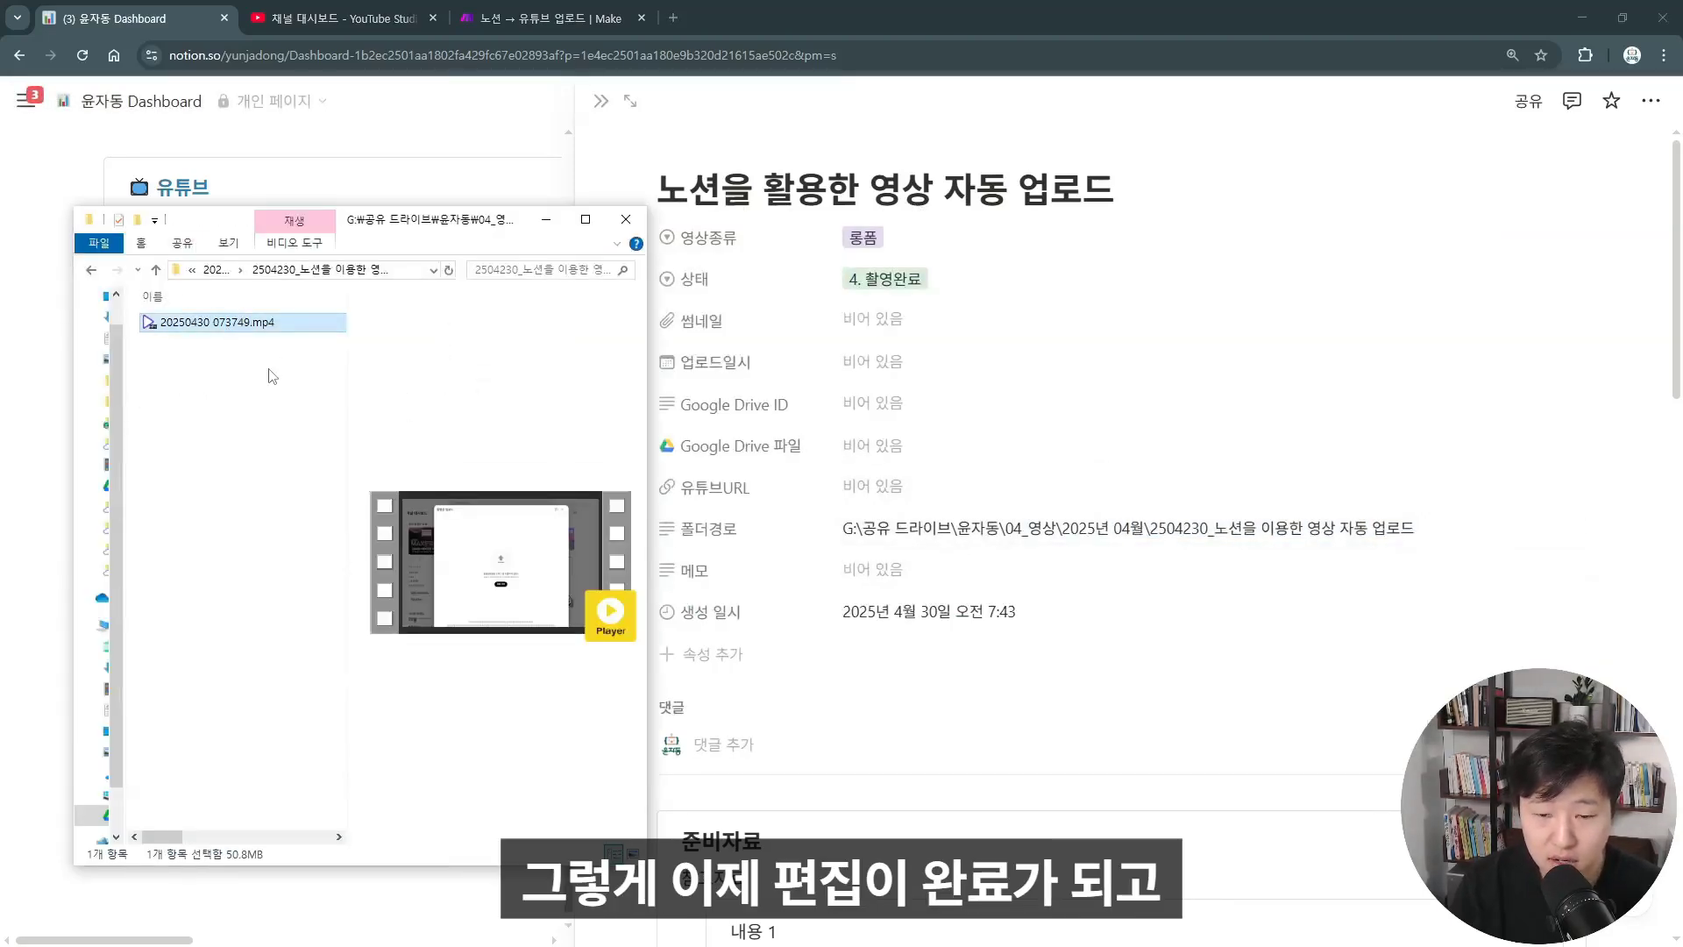
click(259, 517)
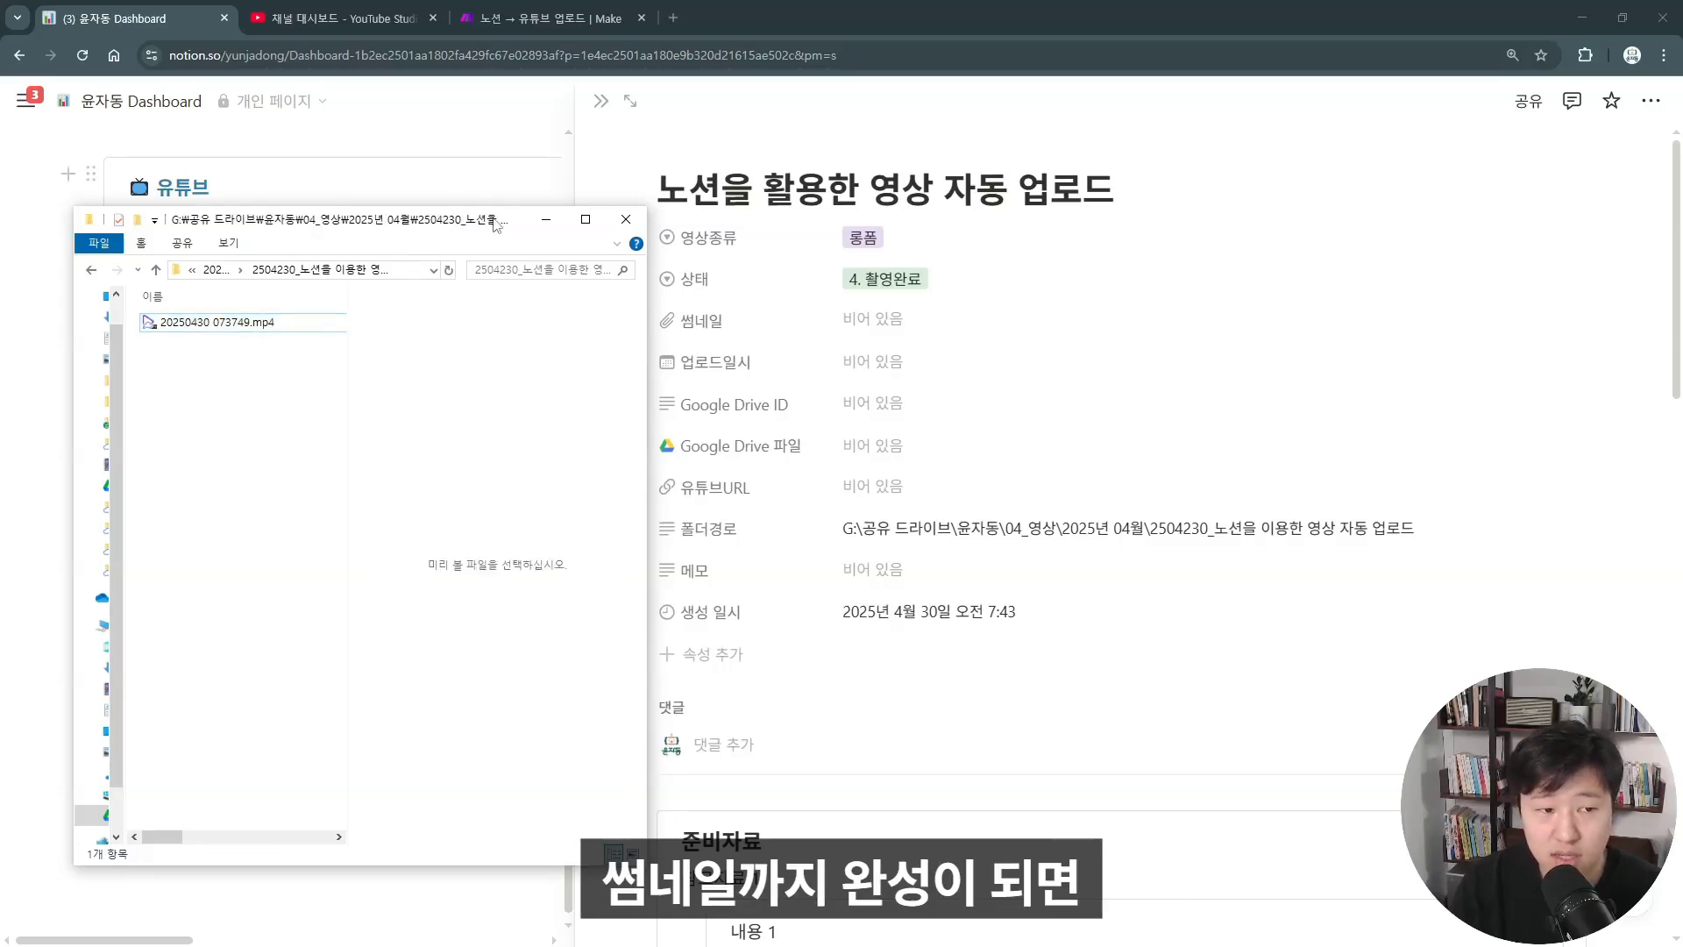
Attach the 커서-라이브-강의-썸네일 image from the 다운로드 folder to the 썸네일 property and preview it
drag(495, 214, 478, 286)
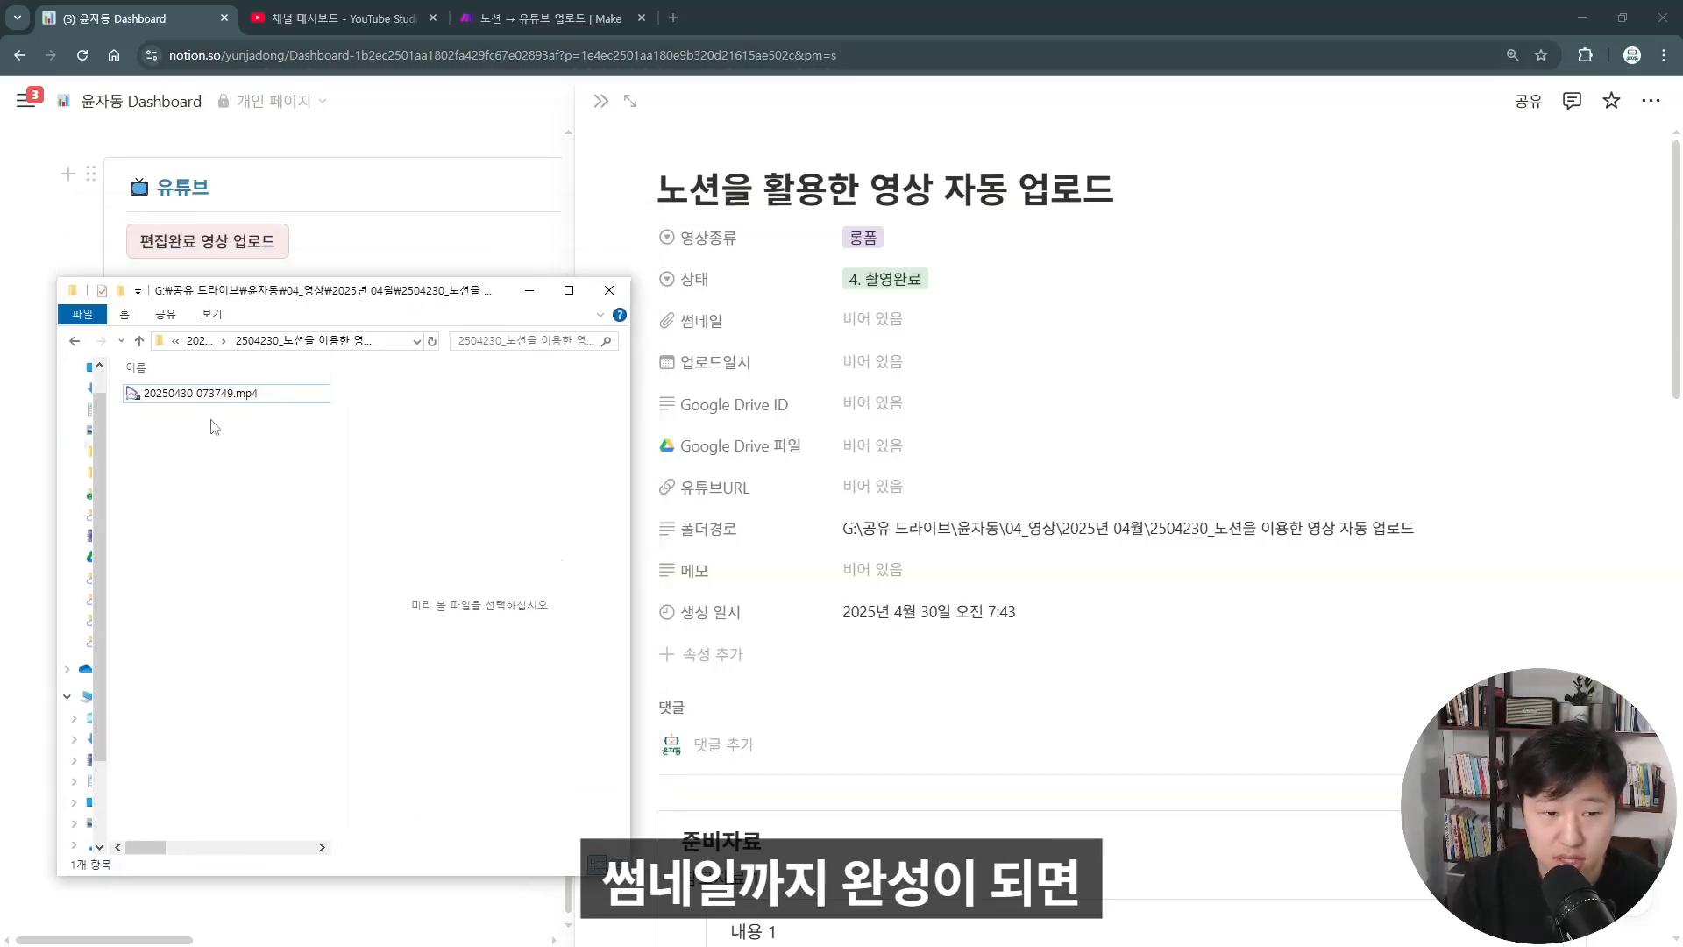
drag(107, 421, 165, 420)
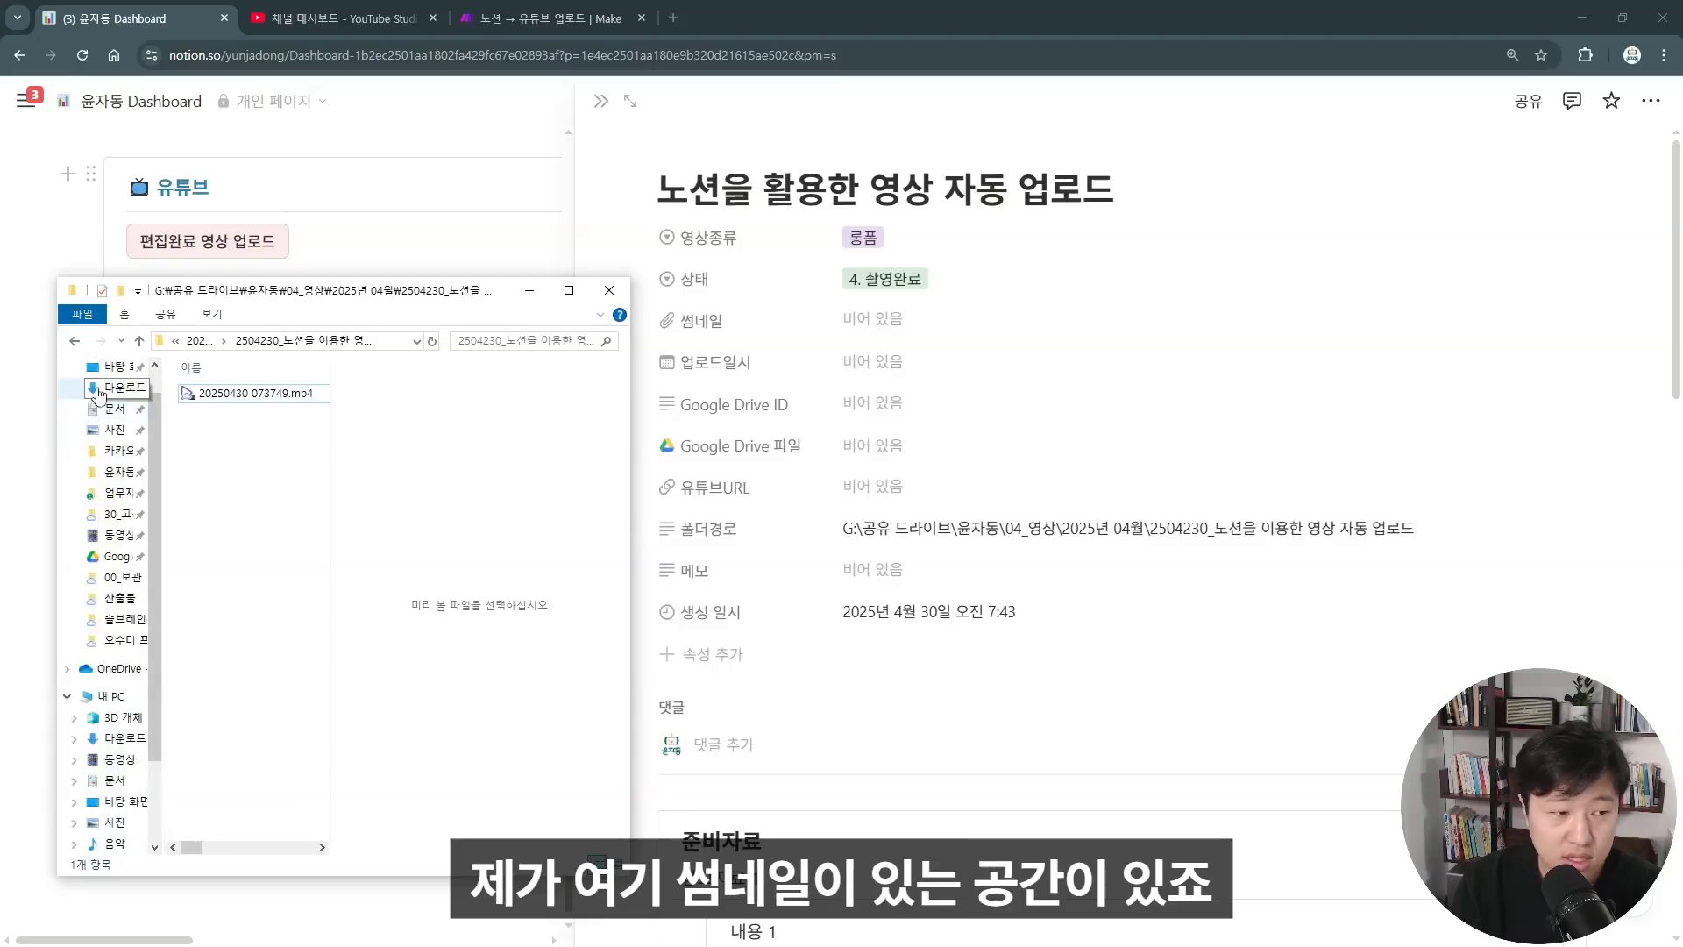
click(119, 386)
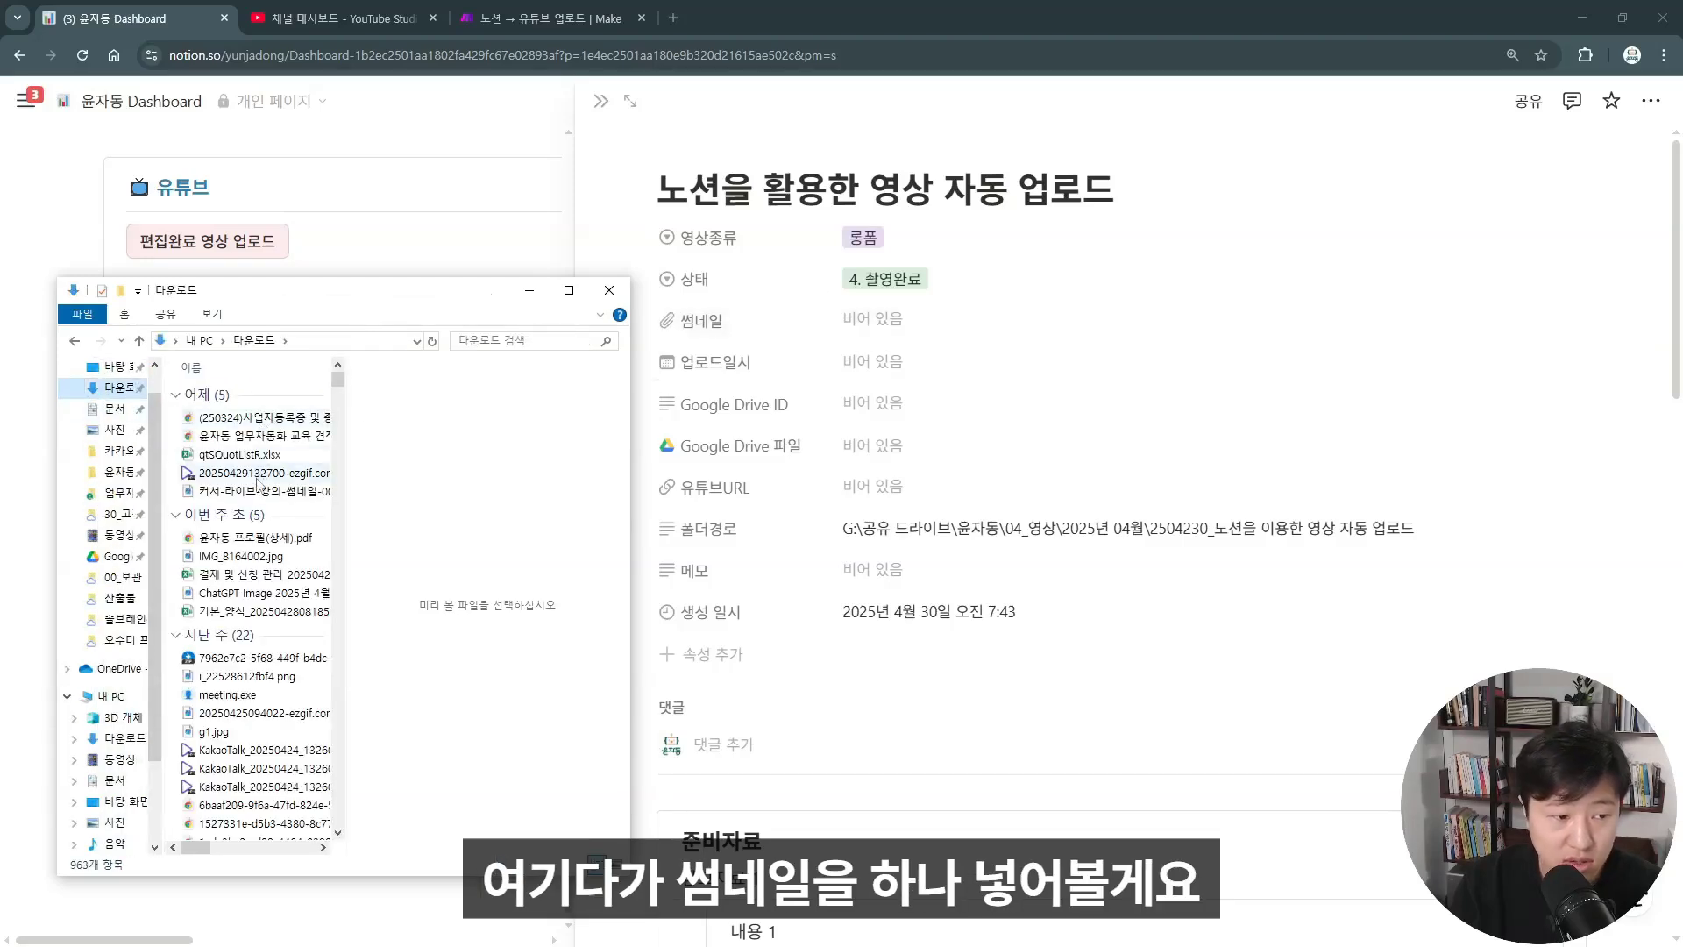
drag(230, 492, 900, 333)
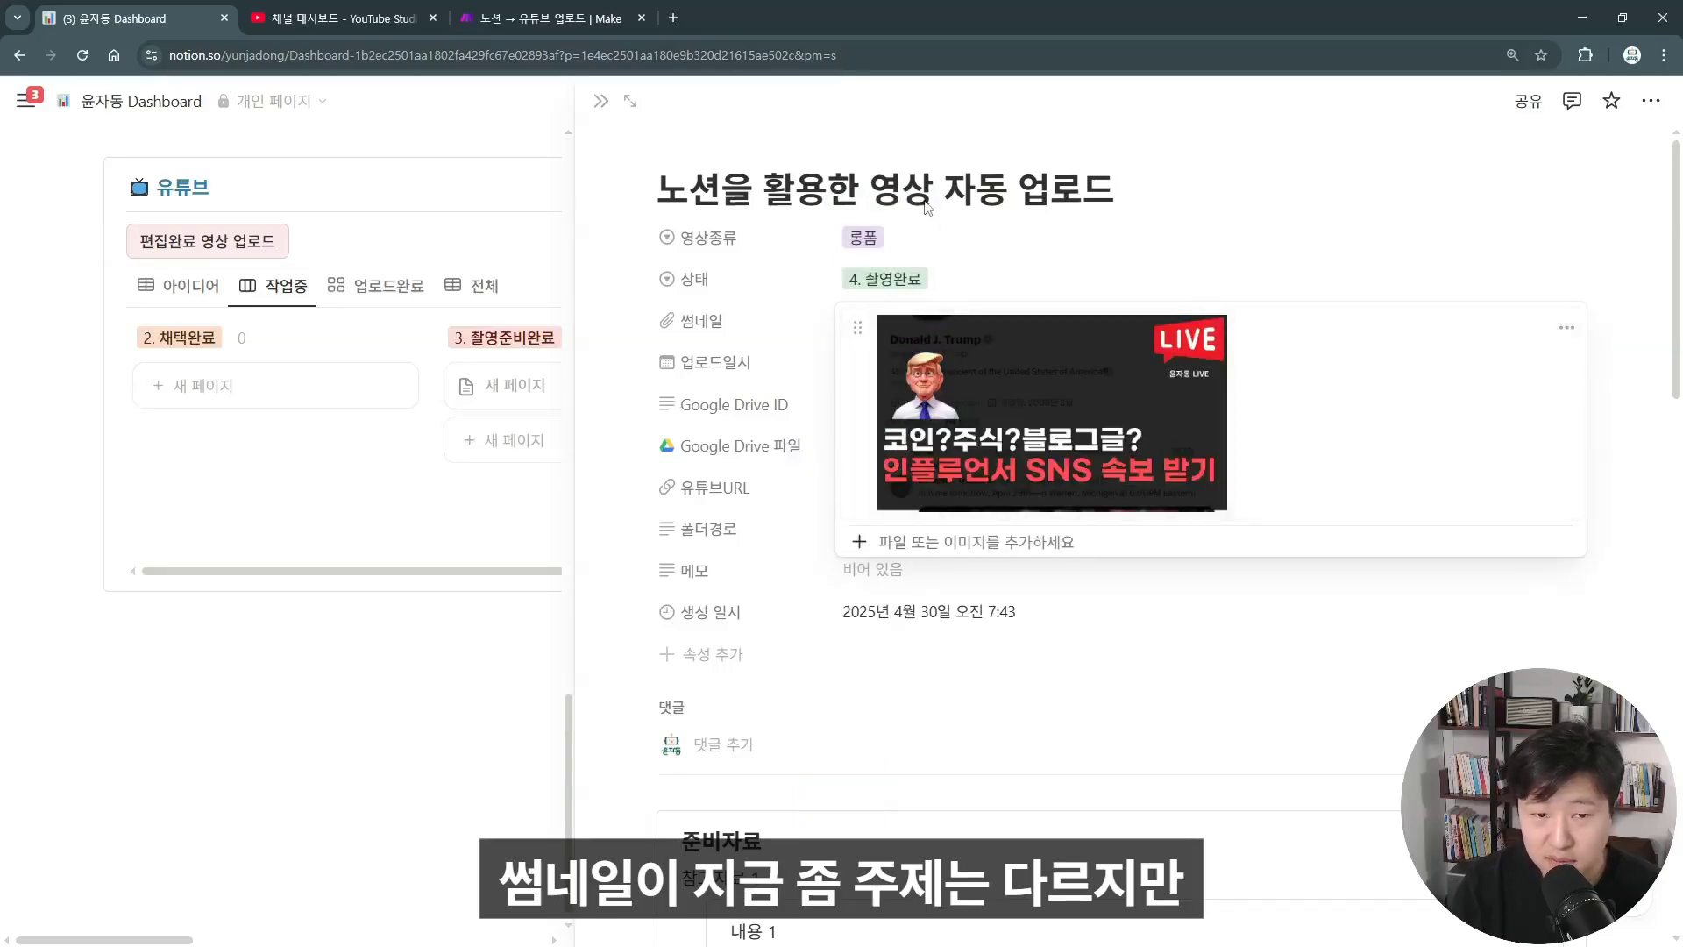
click(691, 193)
click(879, 324)
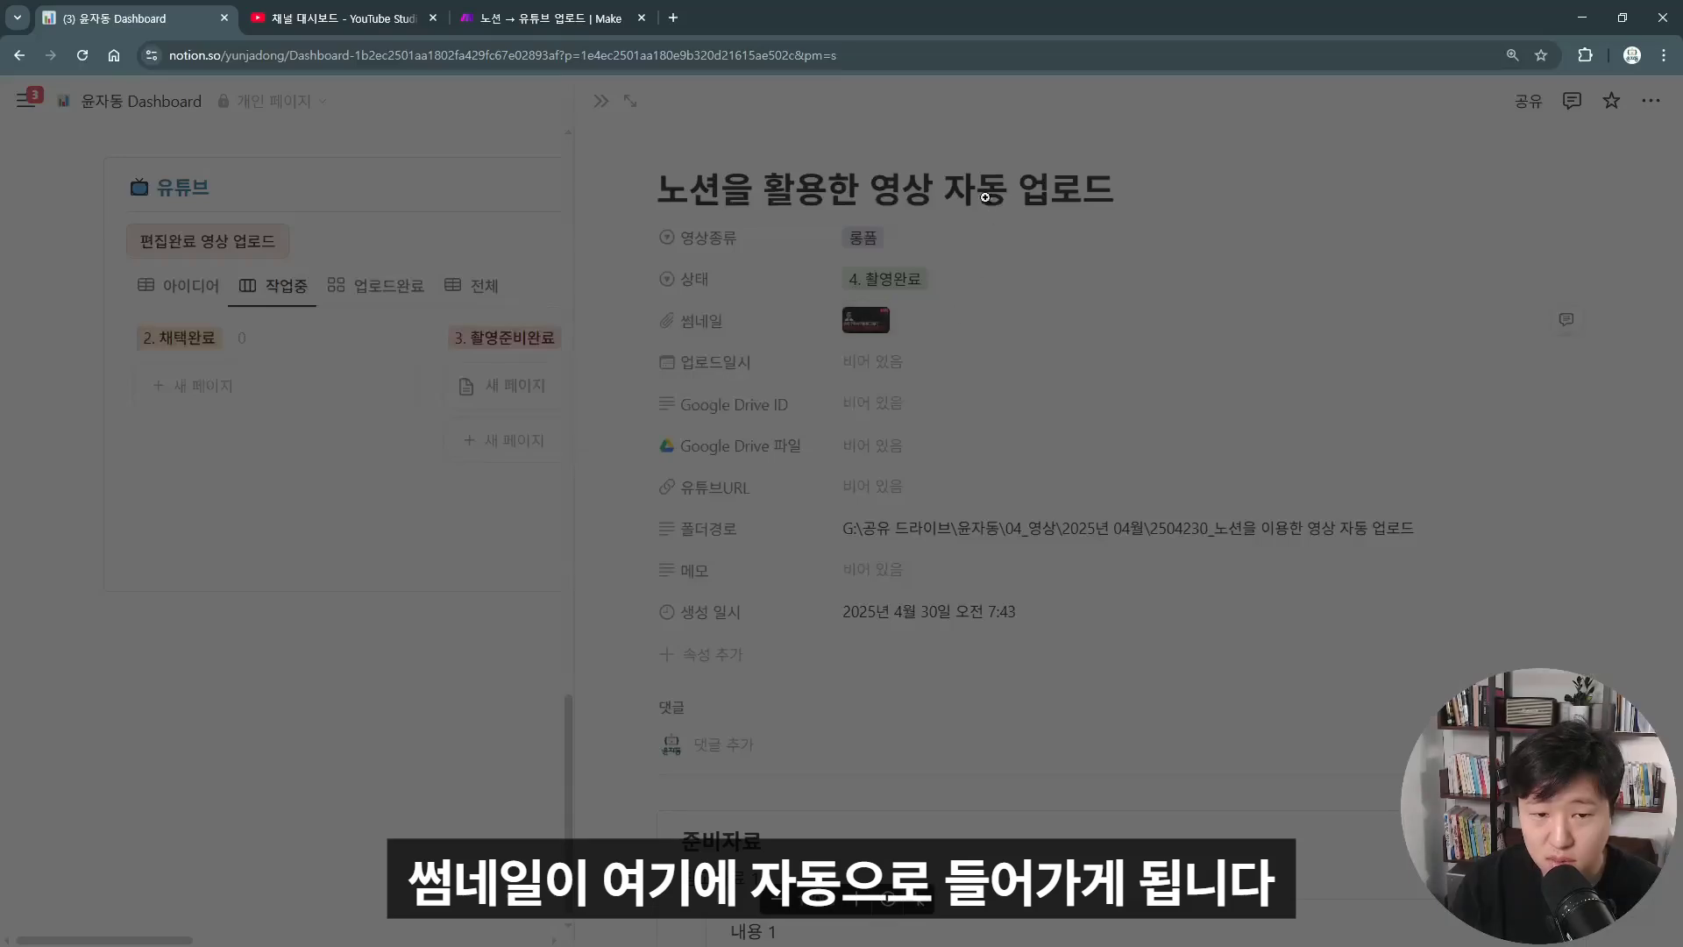
key(Escape)
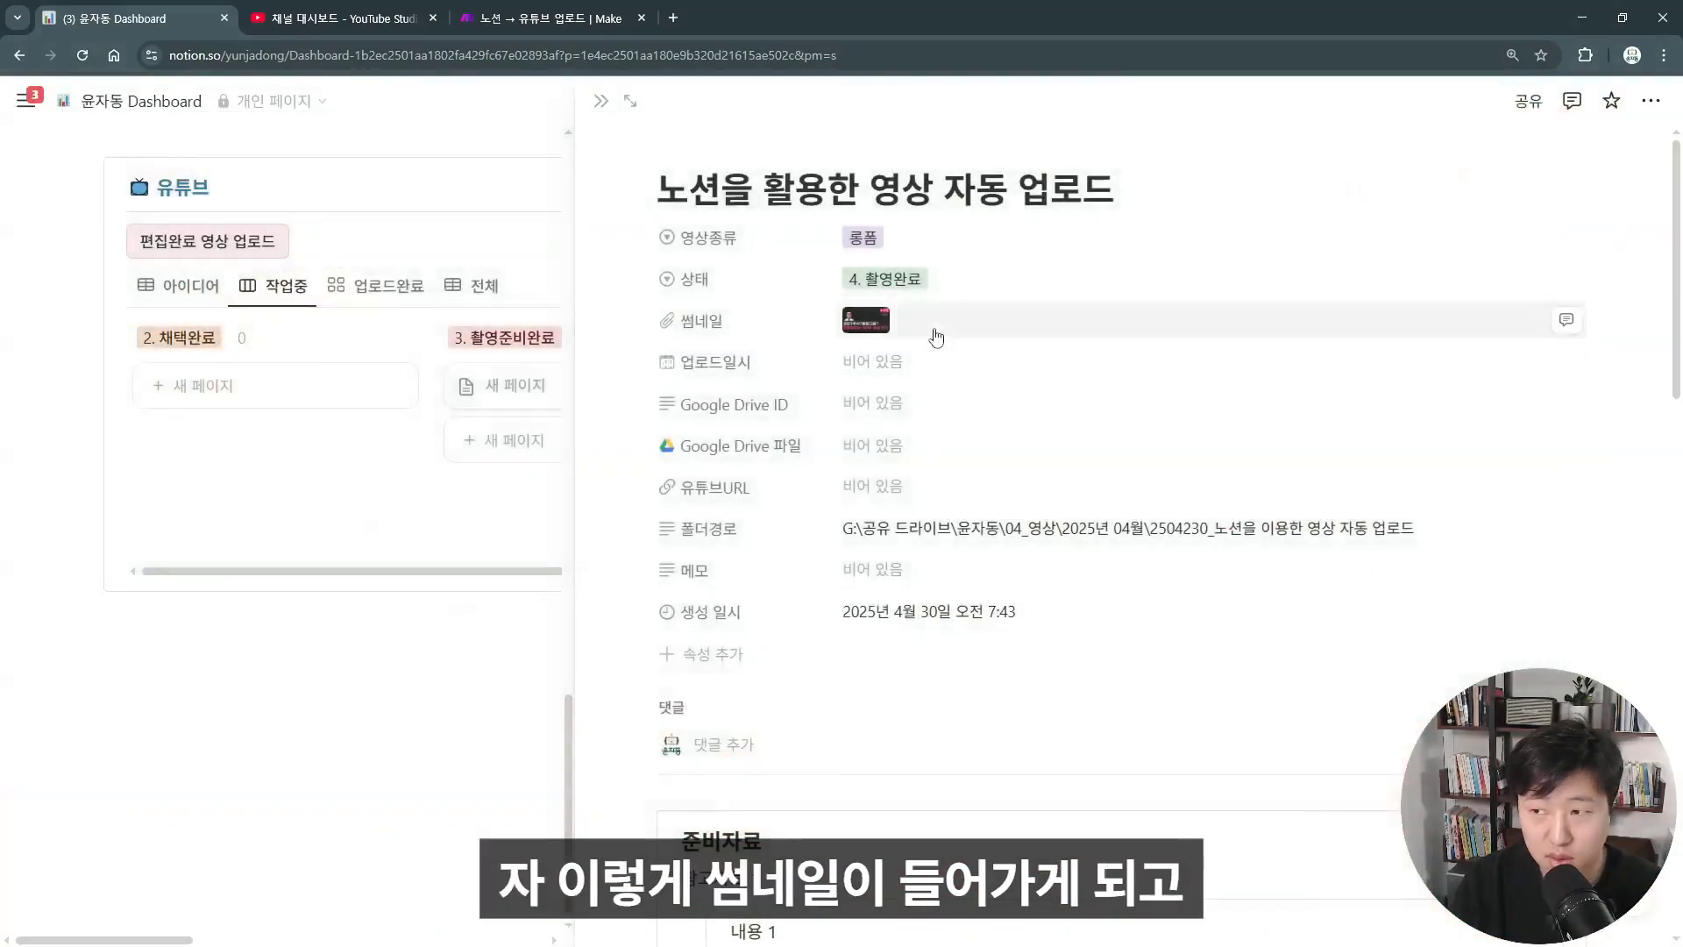
Set the 업로드일시 property to 2025년 5월 1일 with the time included as 오후 6:00
click(895, 378)
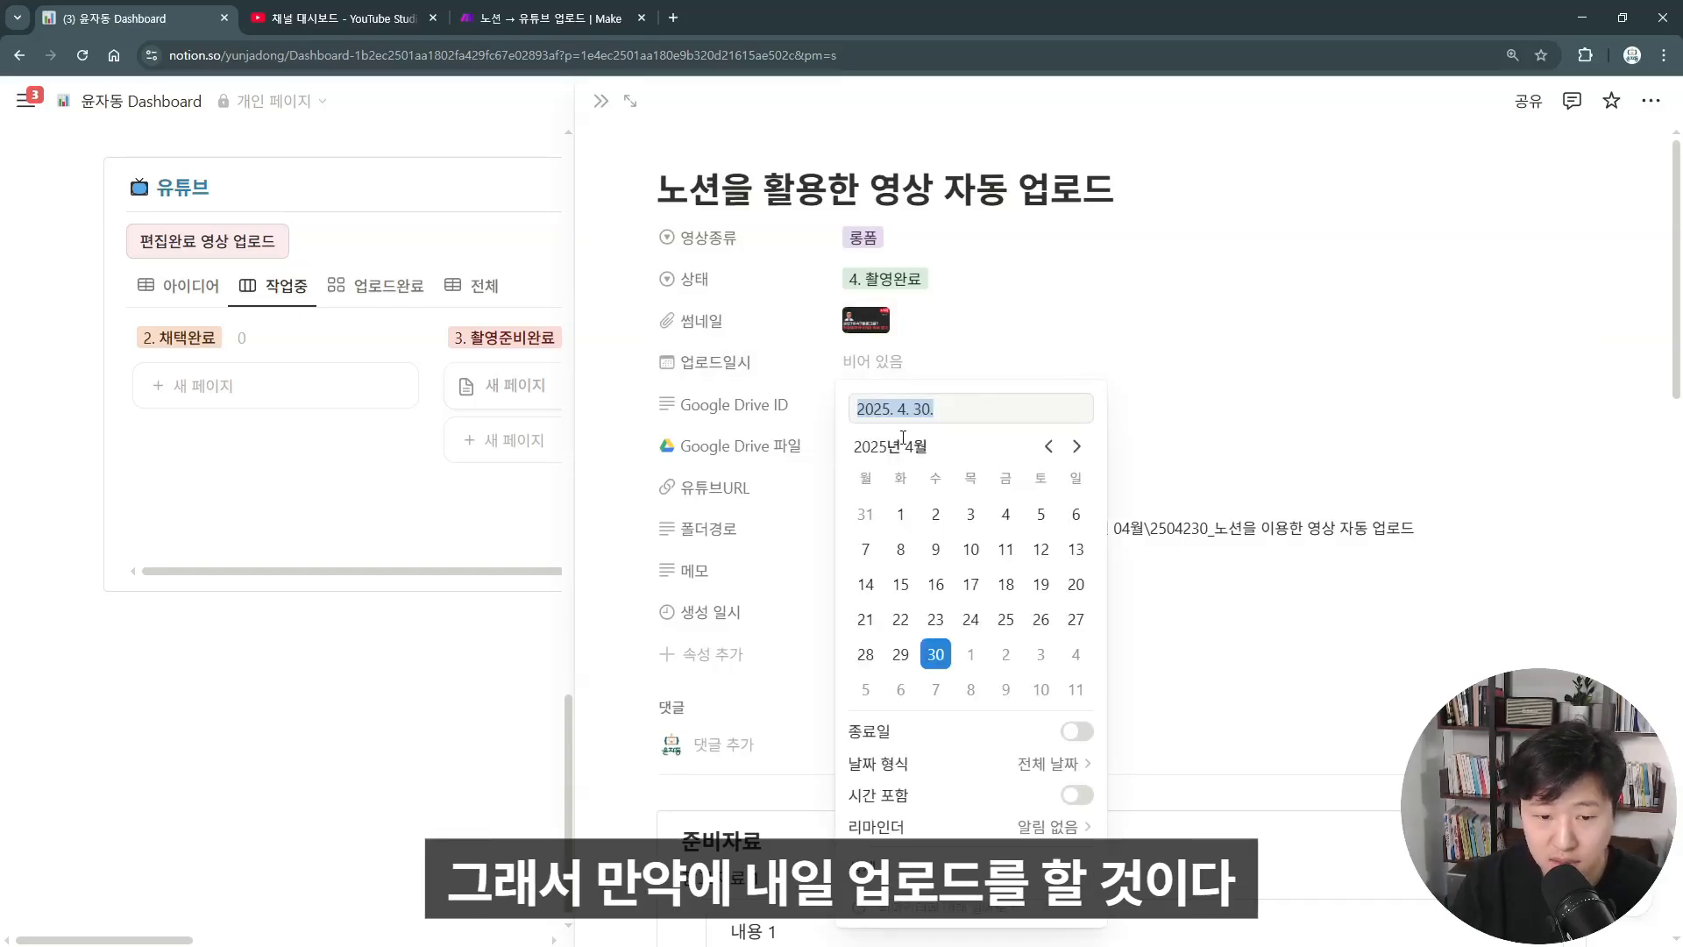
click(969, 655)
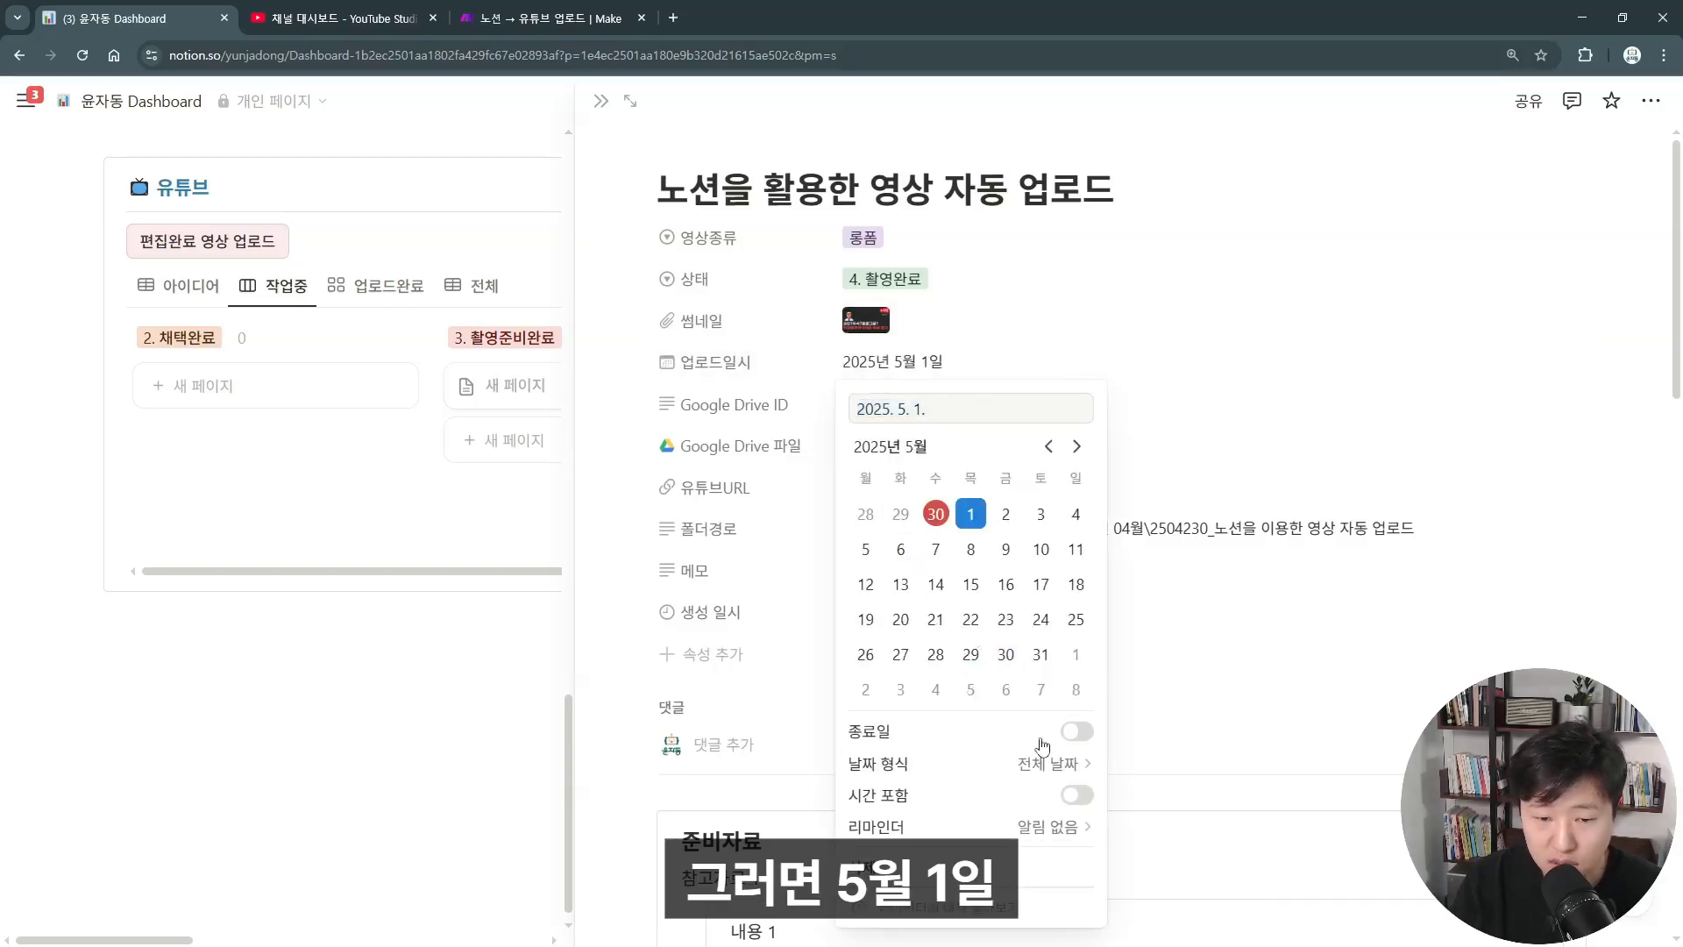
click(1077, 794)
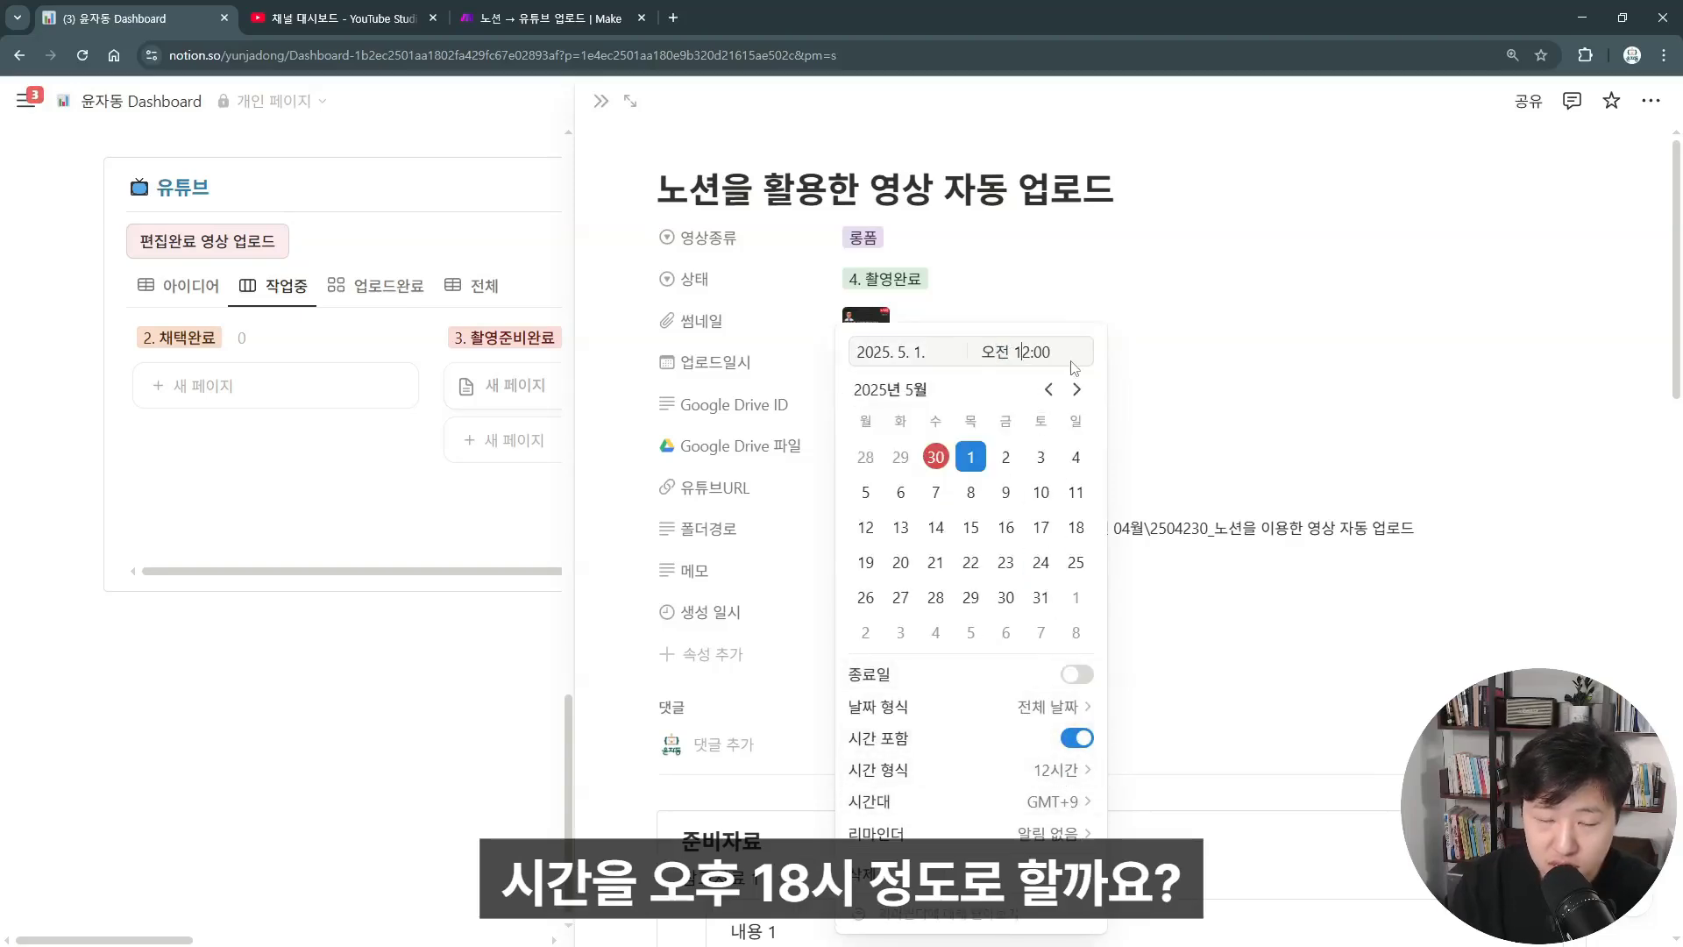
key(ctrl+a)
text(오후 6:00)
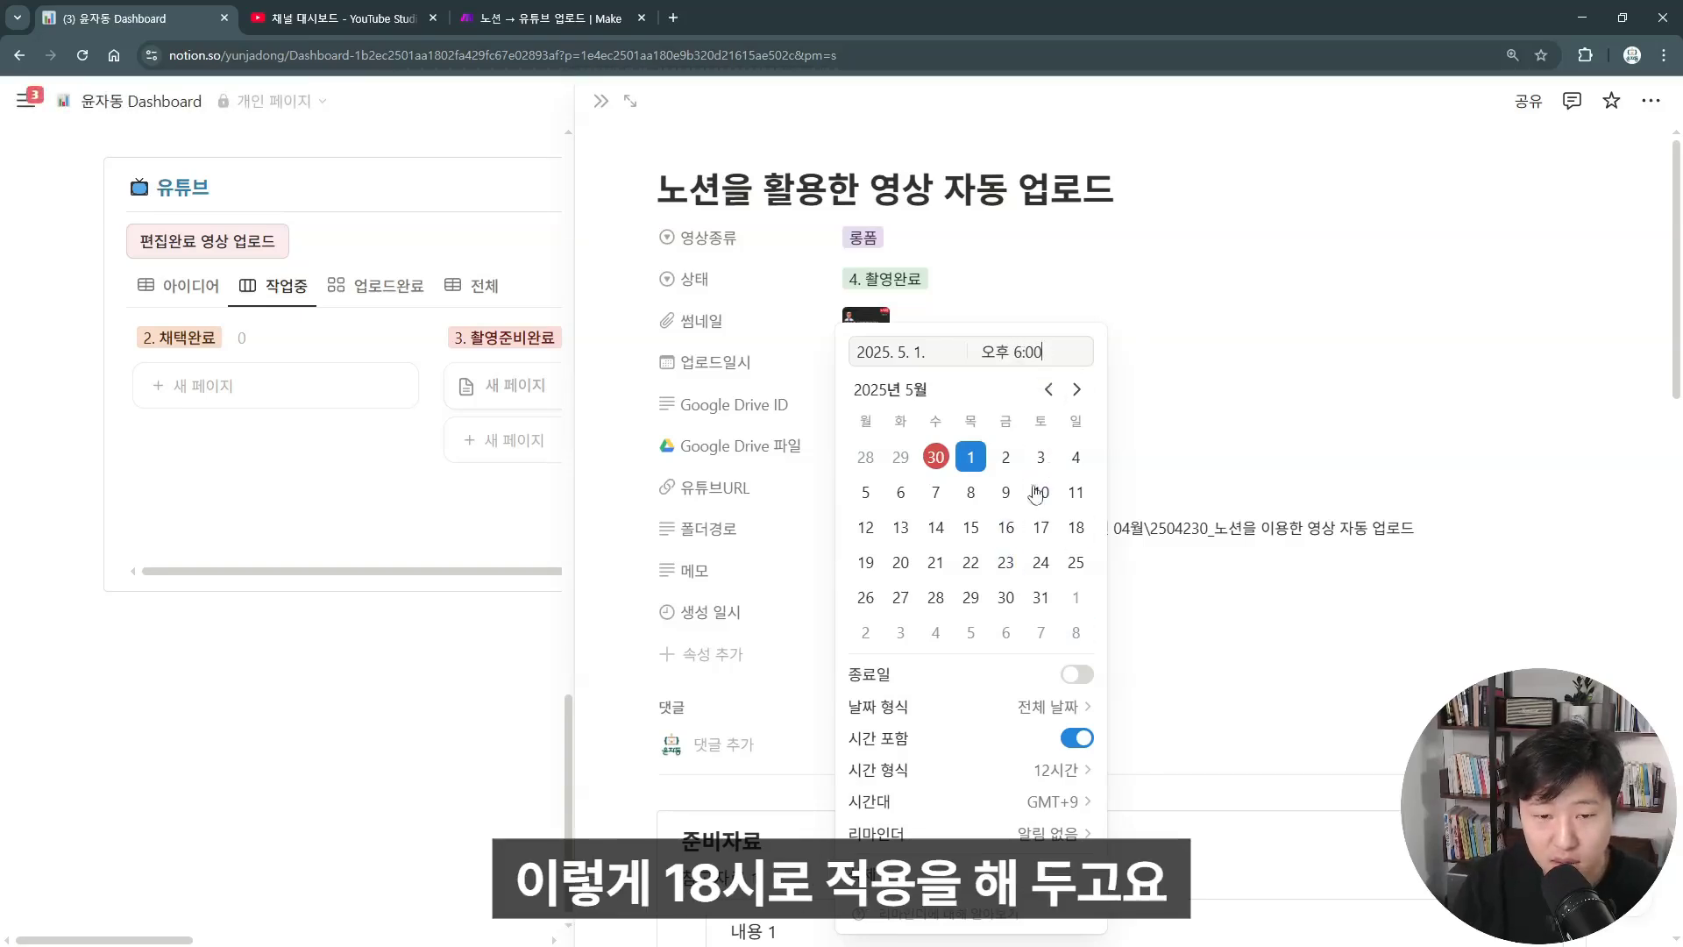
click(1118, 299)
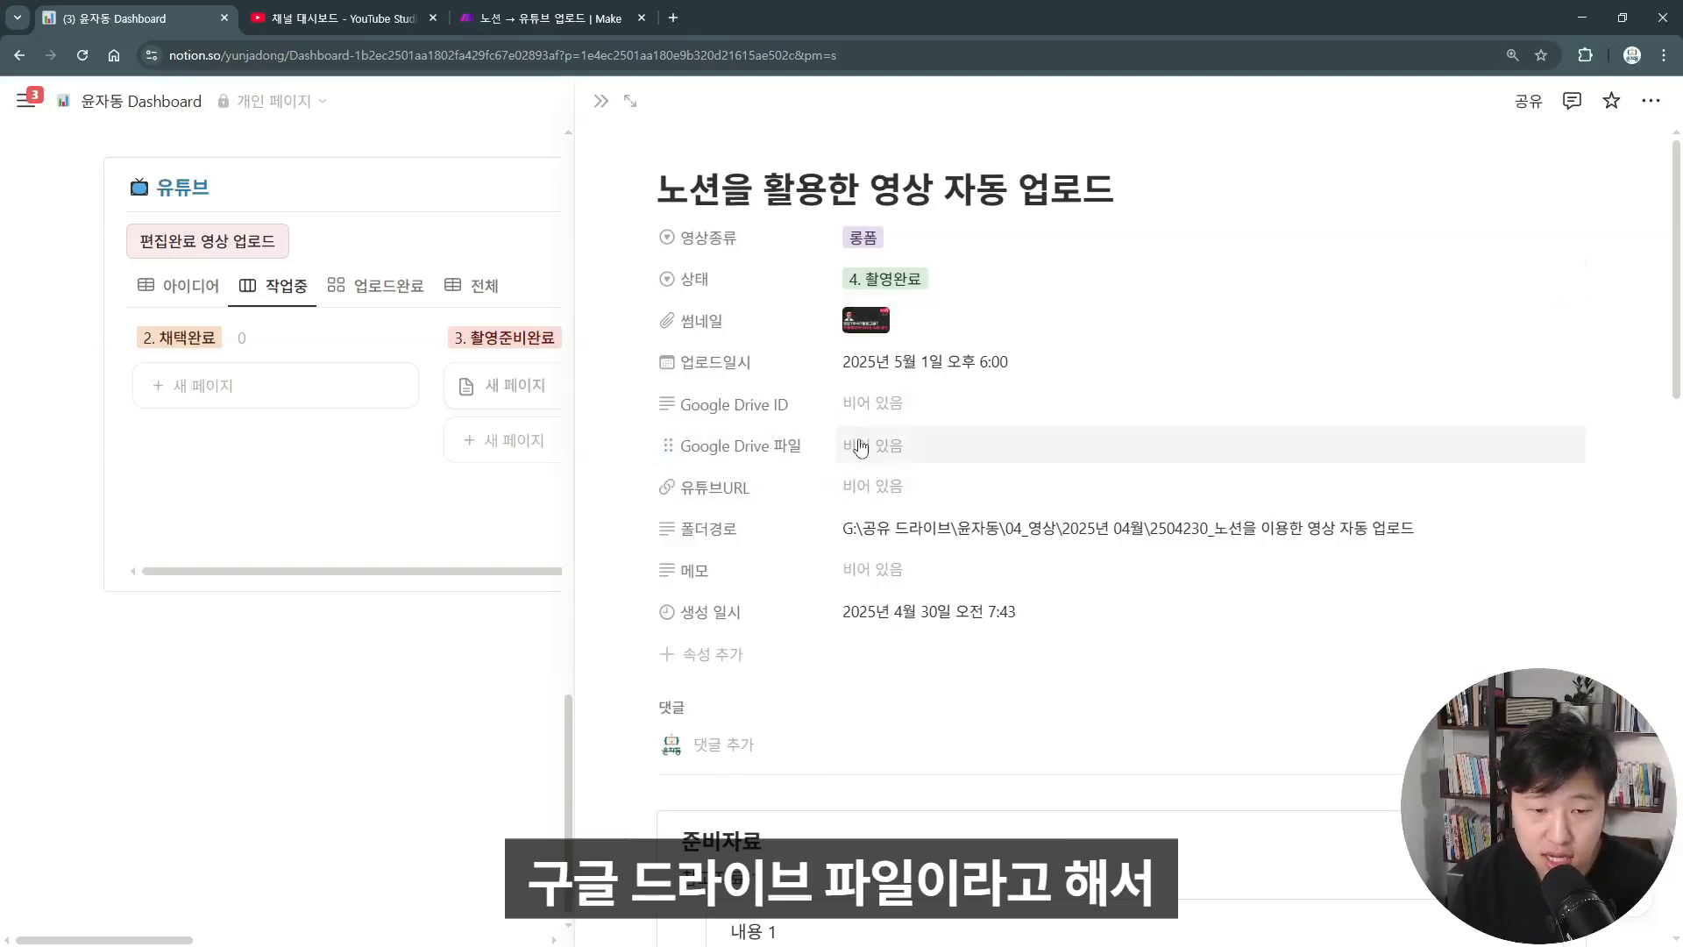
click(859, 447)
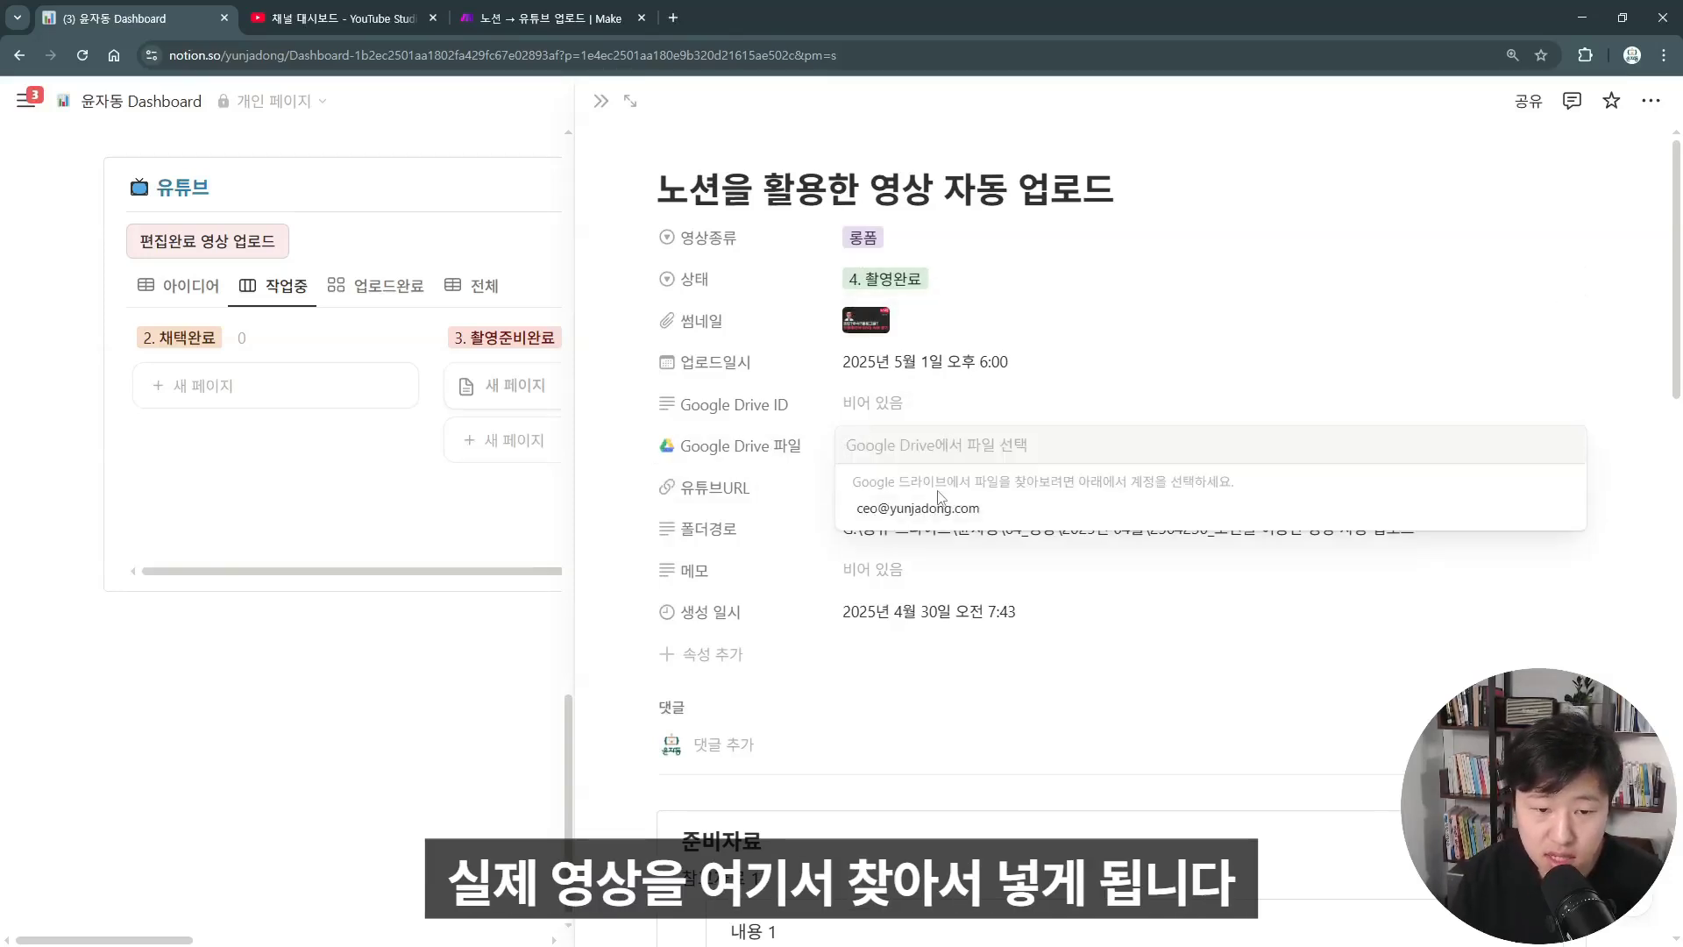
click(940, 508)
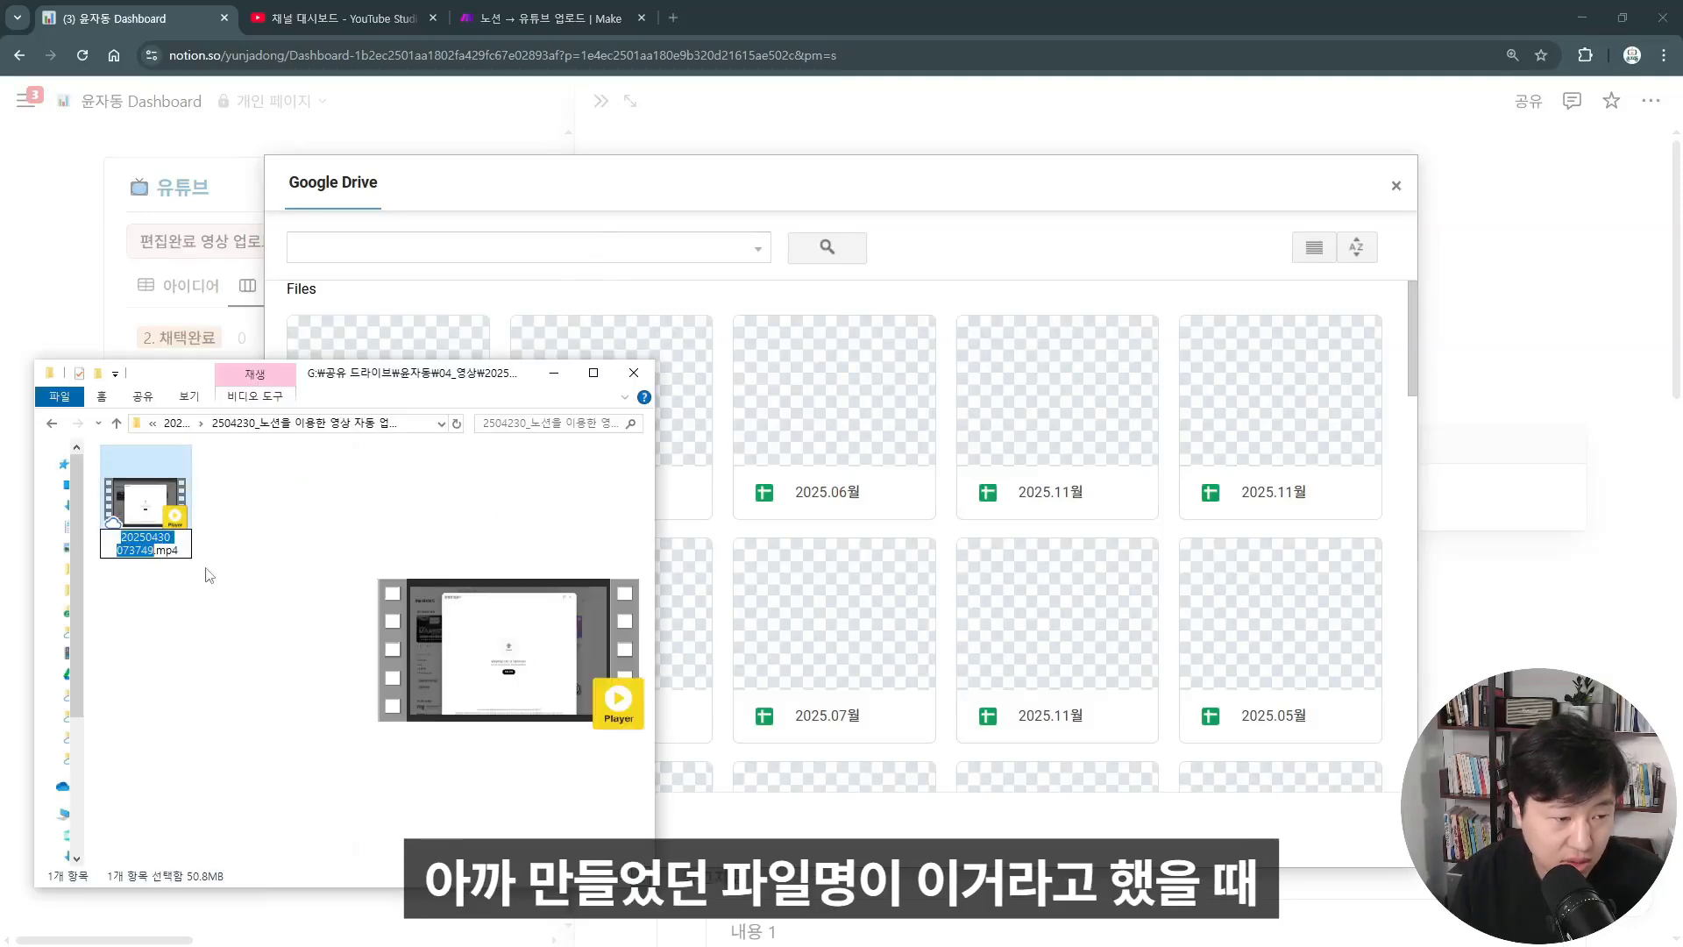
click(351, 250)
key(ctrl+v)
key(Return)
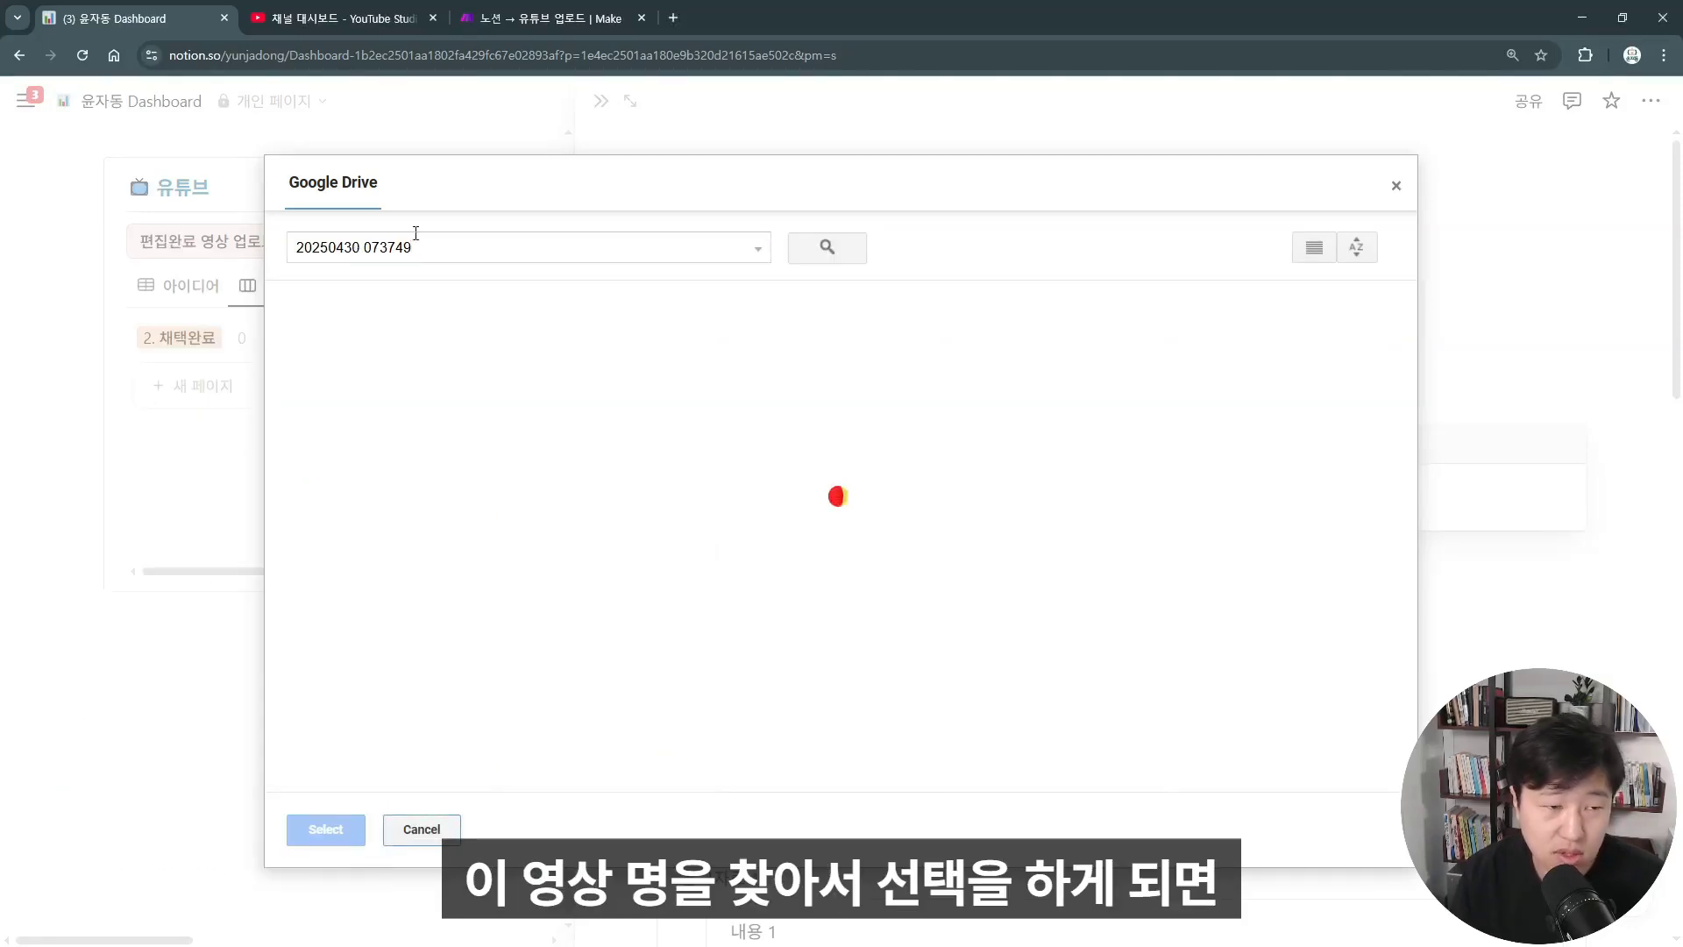
click(386, 402)
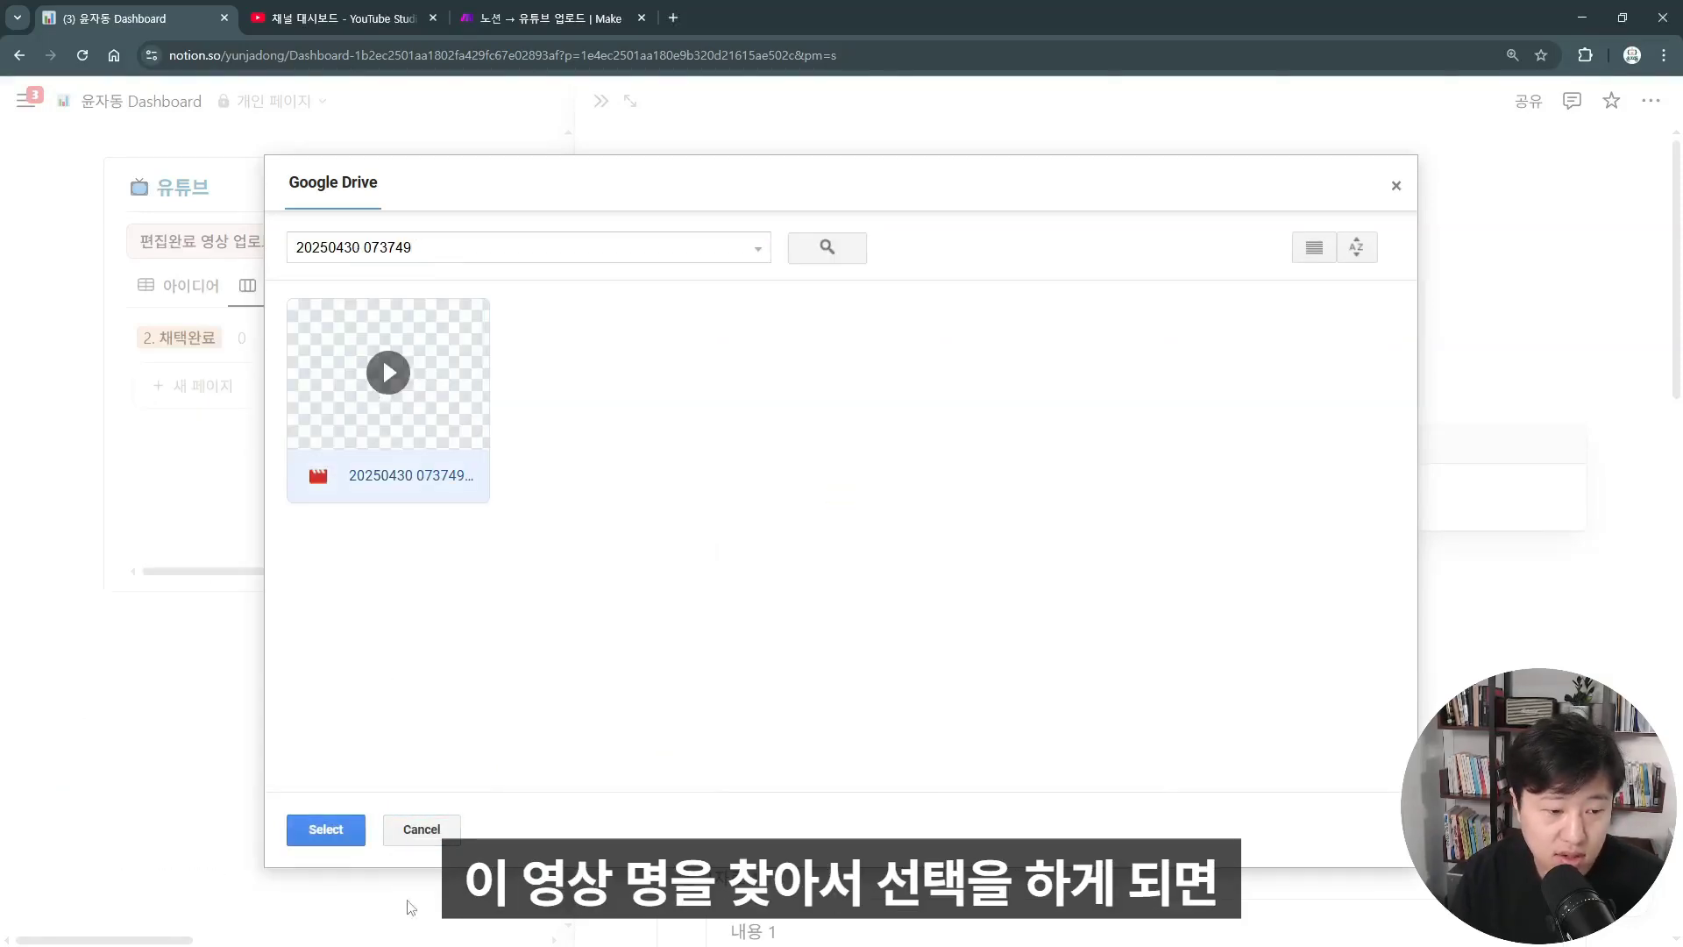
click(325, 829)
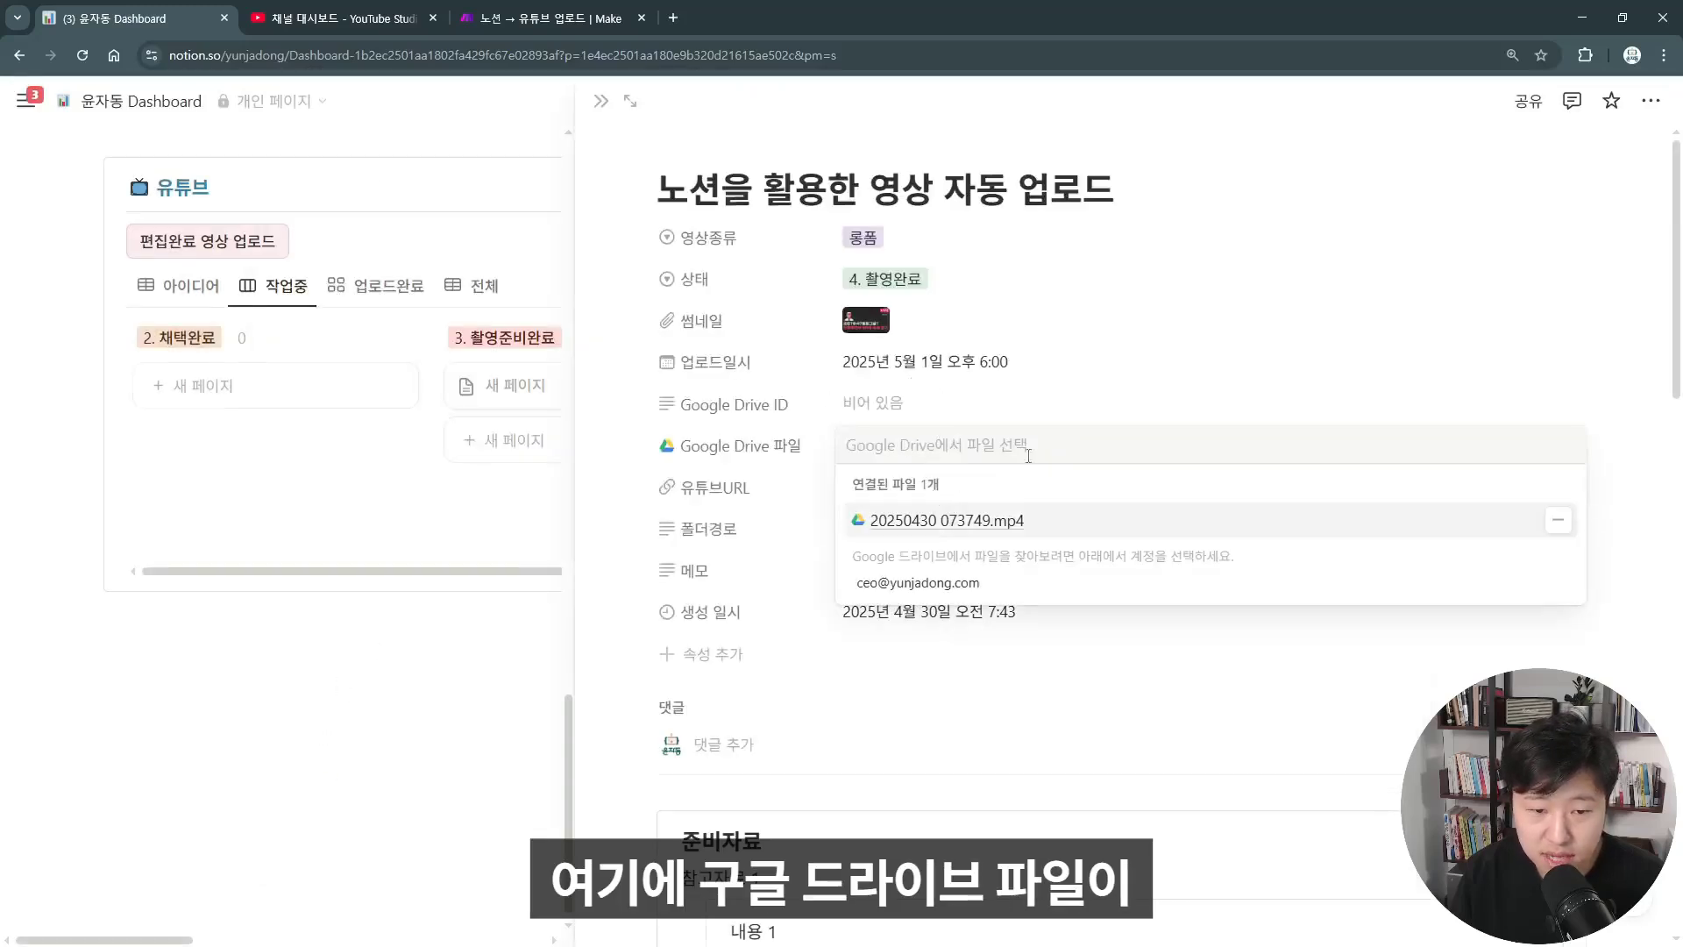
click(1111, 420)
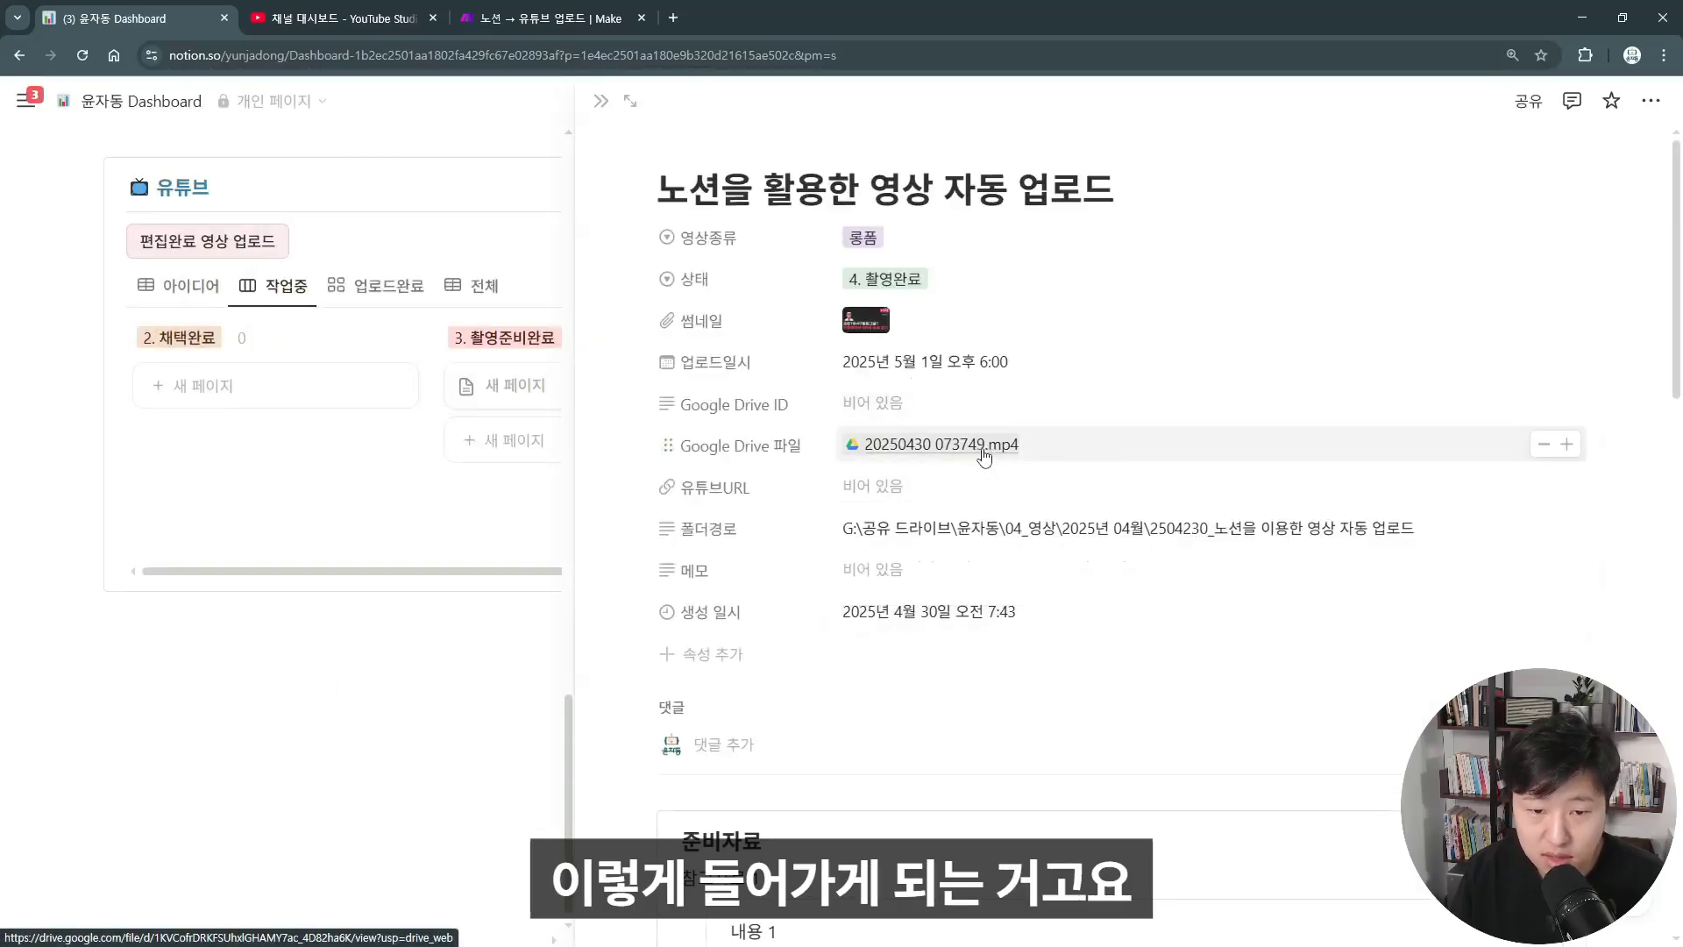
Open the linked 20250430 073749.mp4, copy the file ID between d/ and /view in its address, and close the file
mouse_move(926, 456)
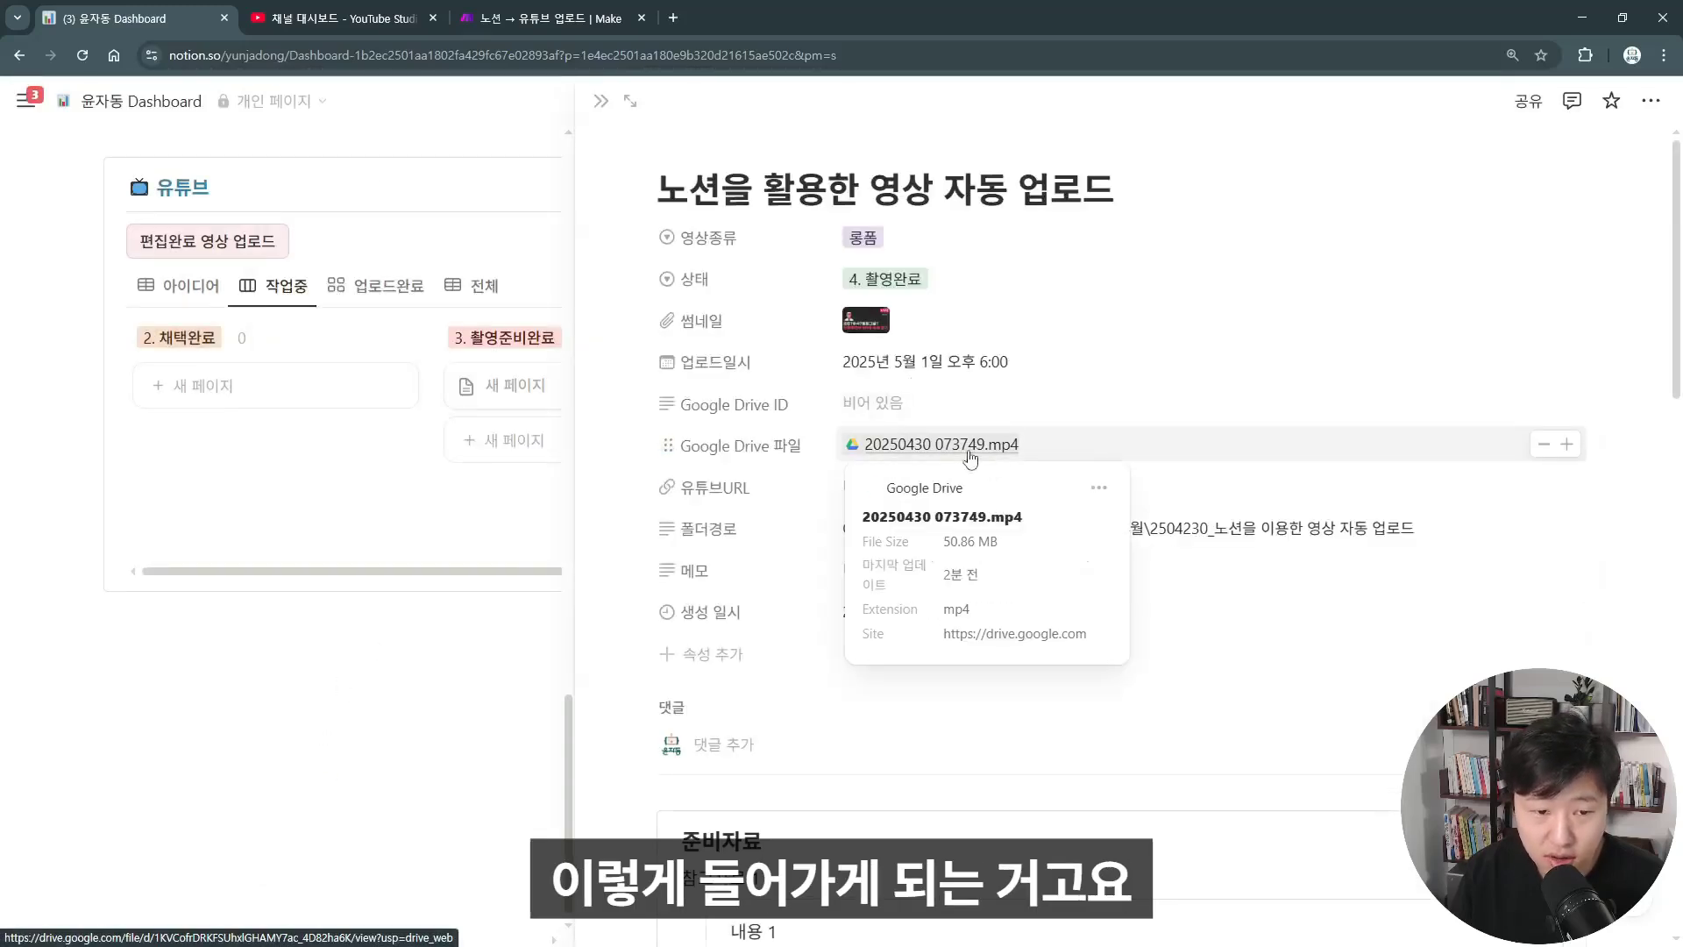
click(911, 445)
key(ctrl+shift+Tab)
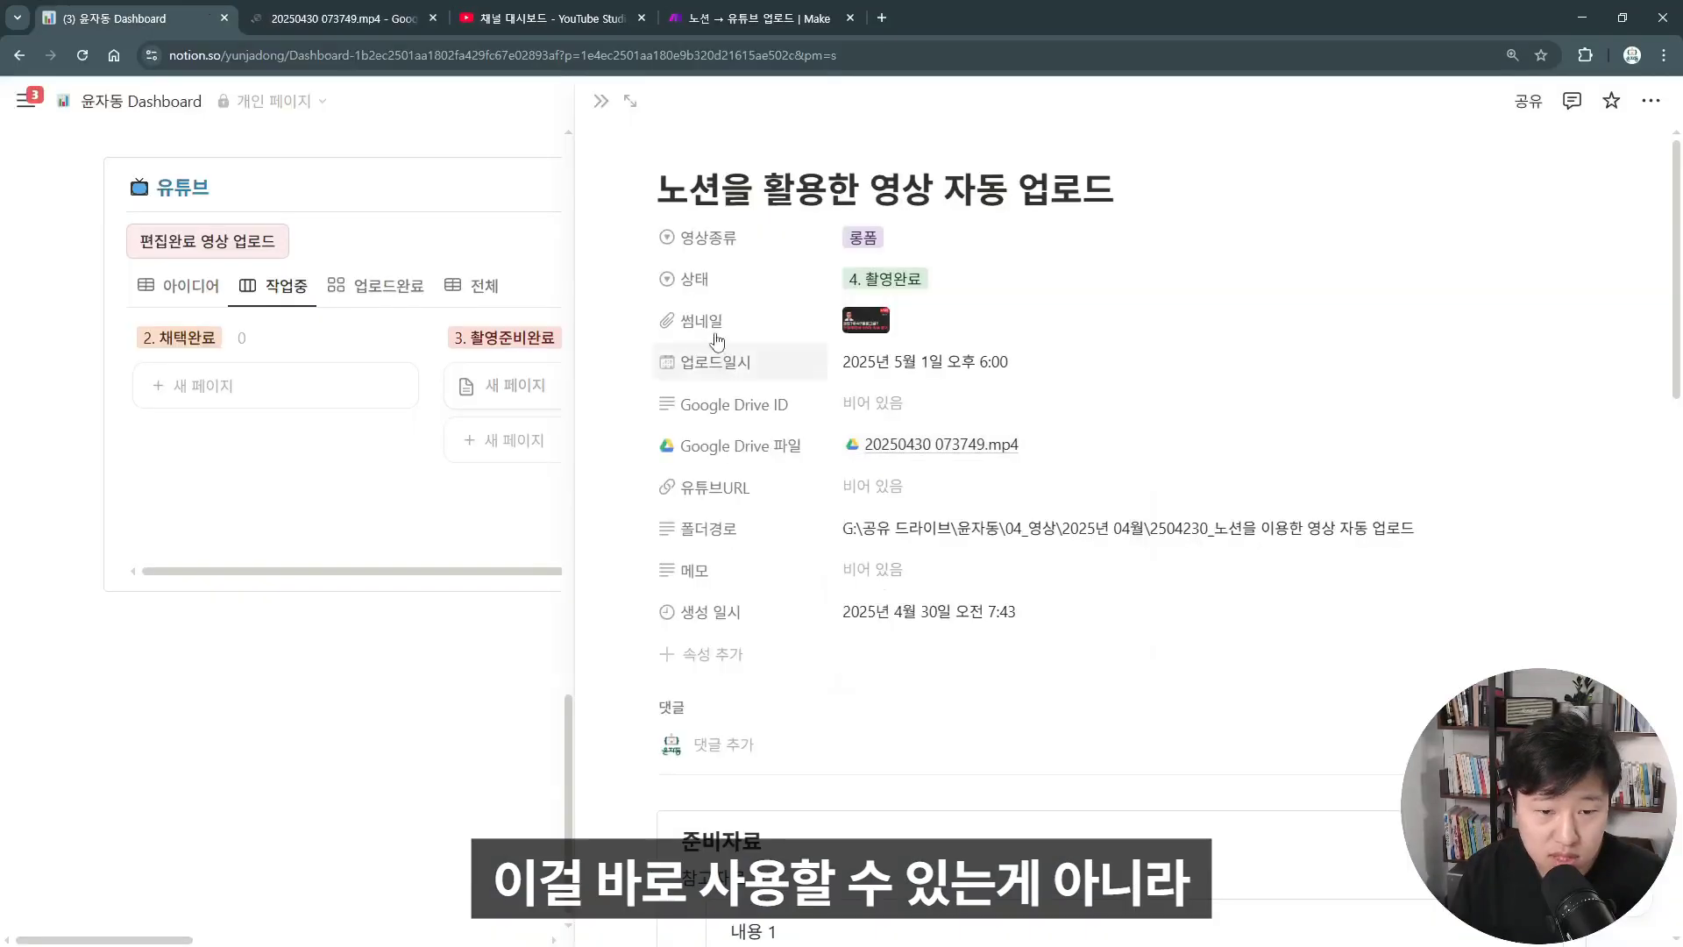
click(342, 17)
click(337, 57)
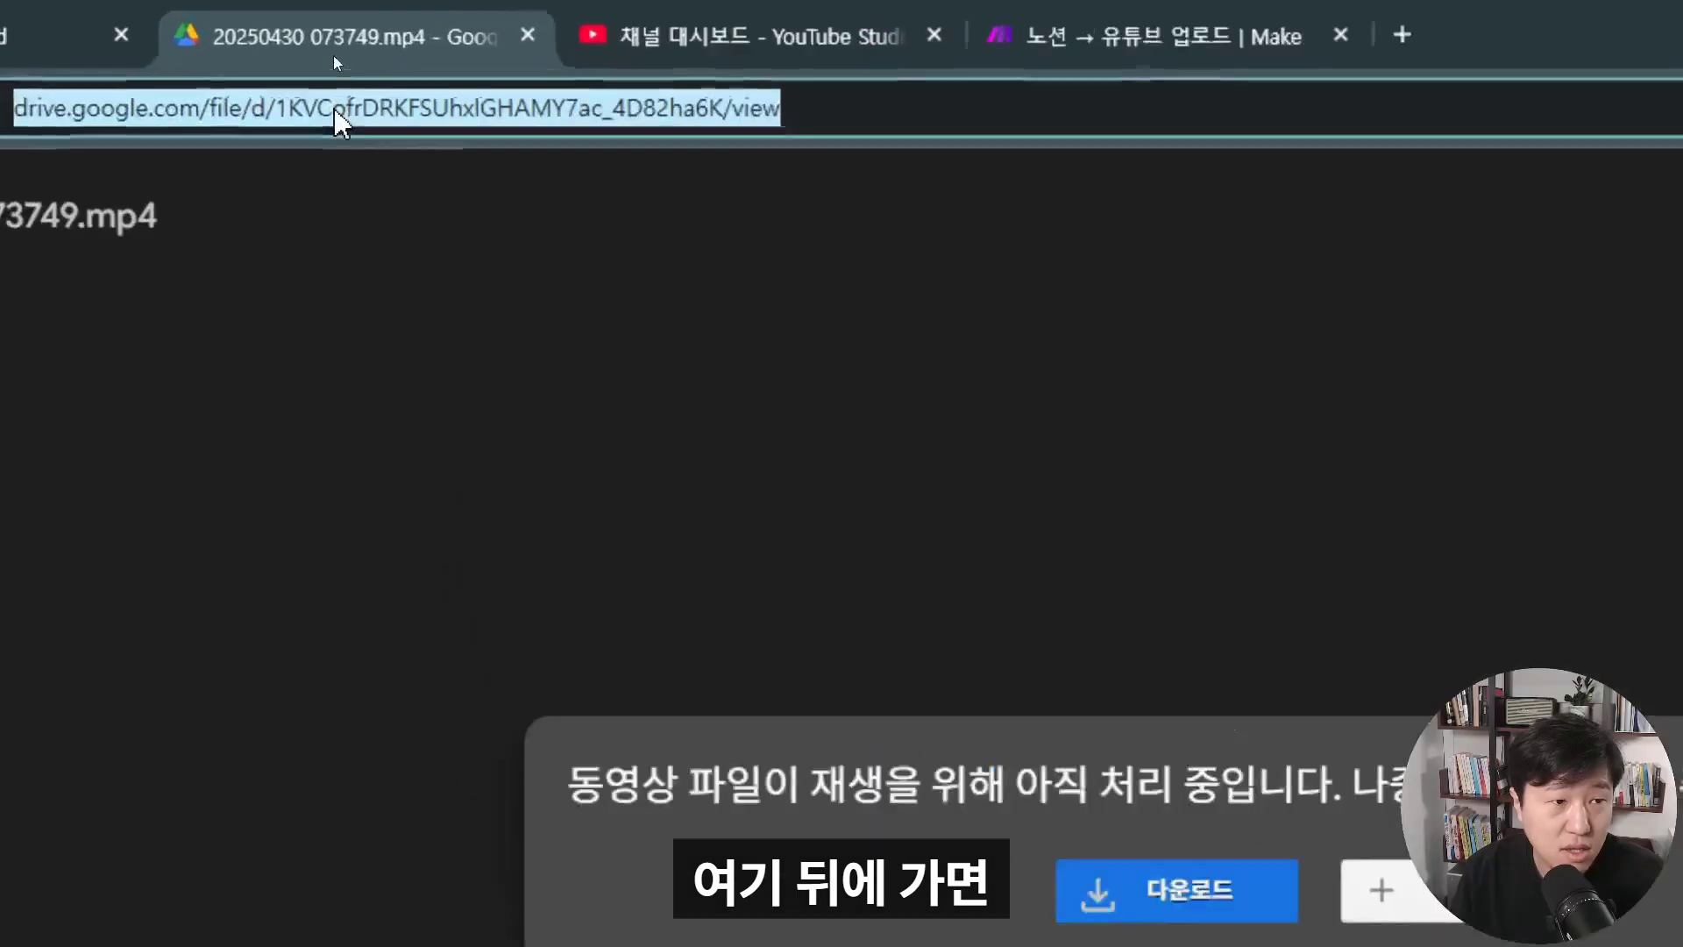
click(332, 58)
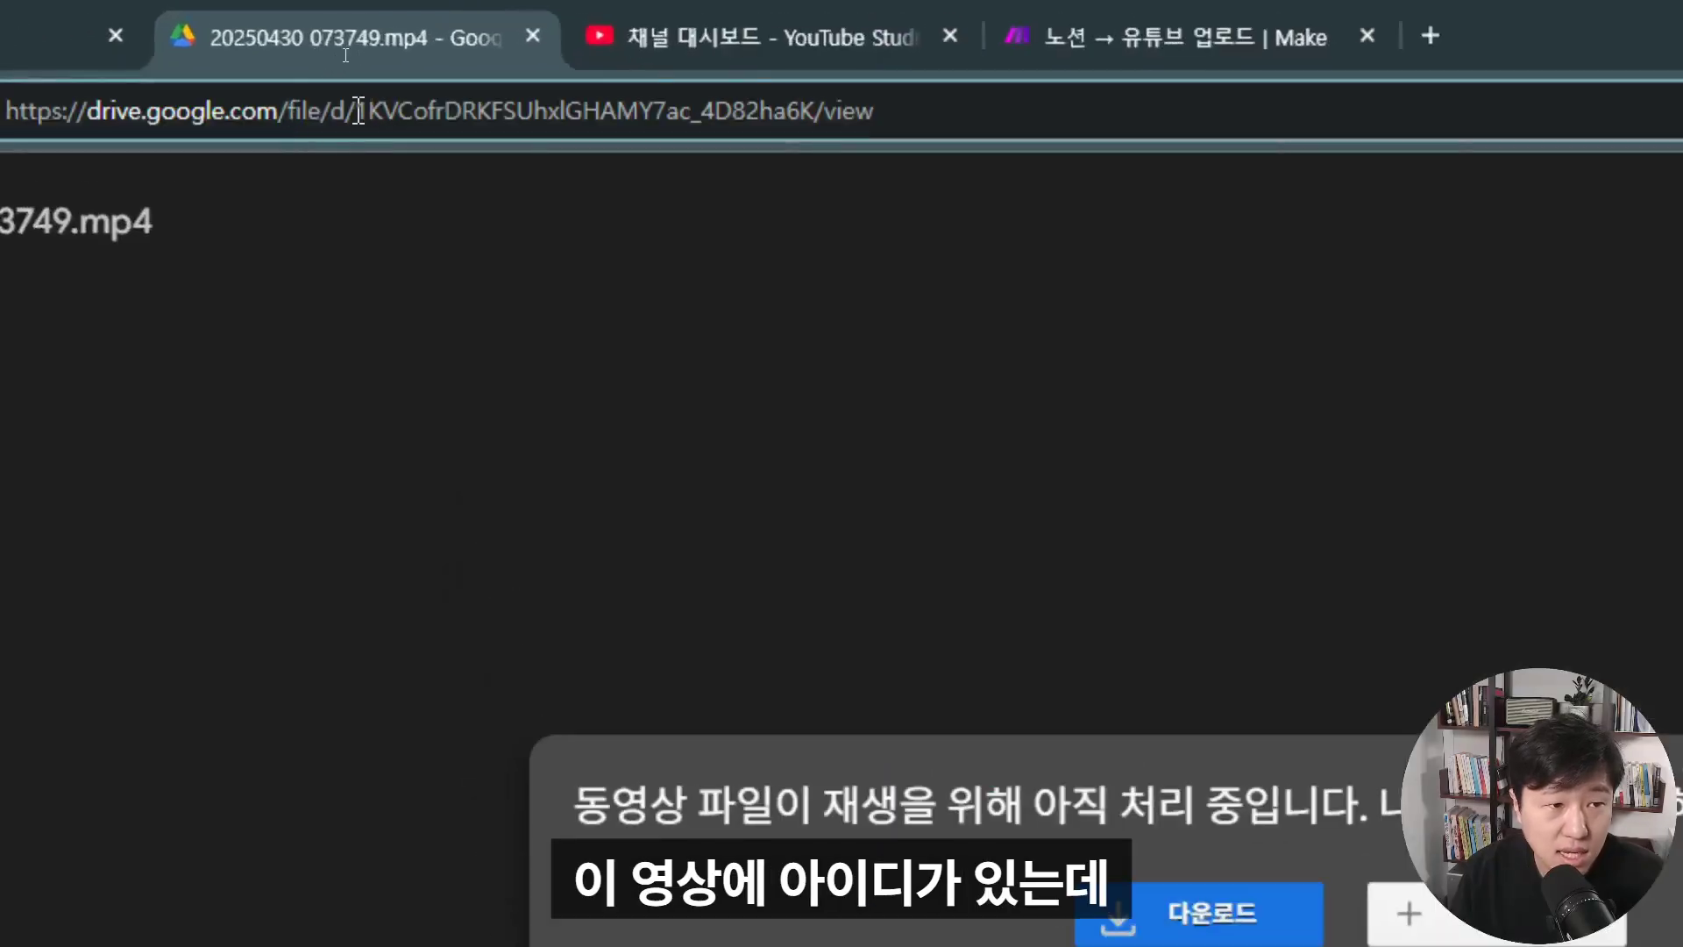
mouse_move(358, 111)
mouse_down()
mouse_move(442, 111)
mouse_move(332, 111)
mouse_move(360, 111)
mouse_up()
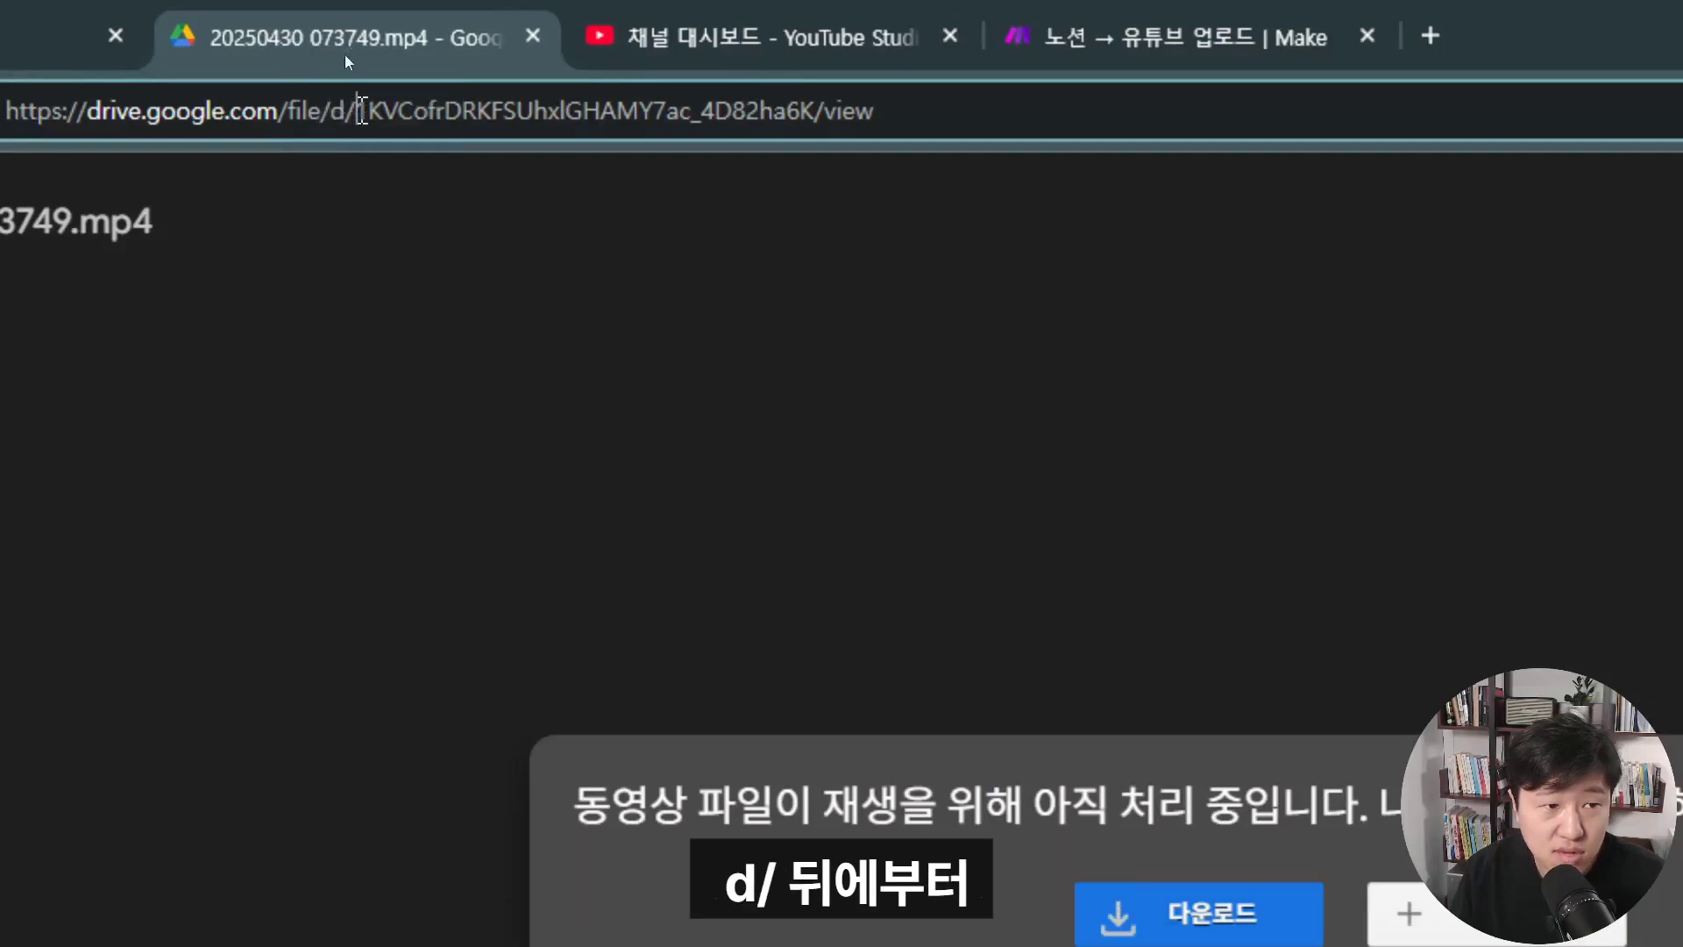
double_click(361, 111)
key(ctrl+c)
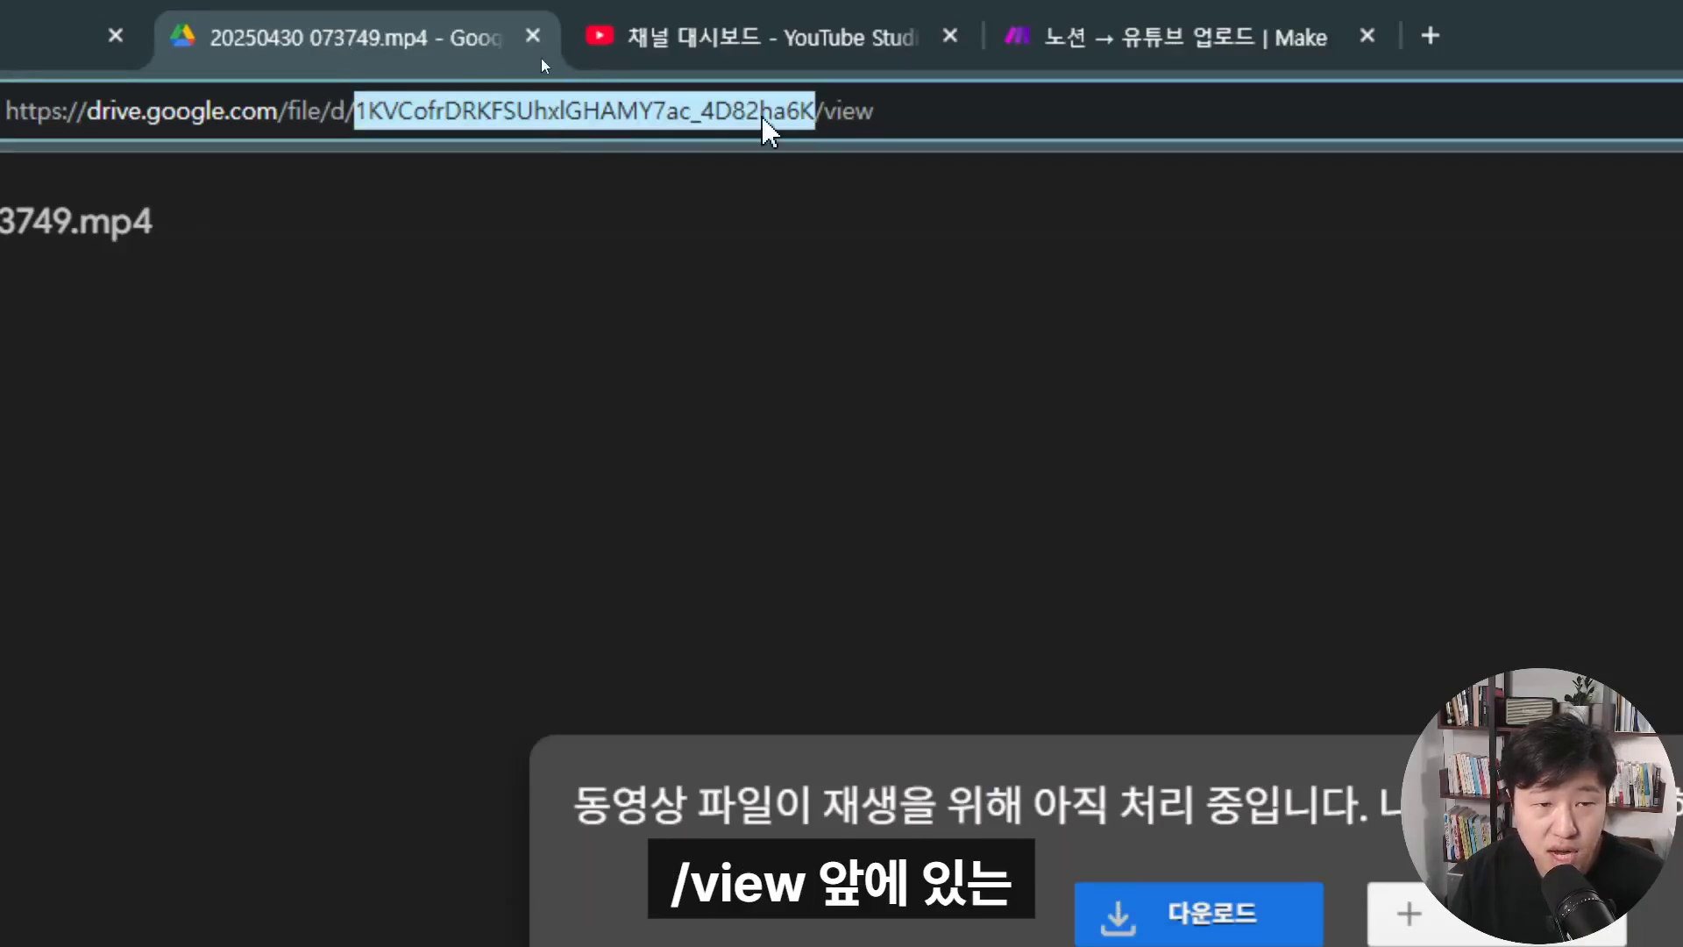
key(ctrl+w)
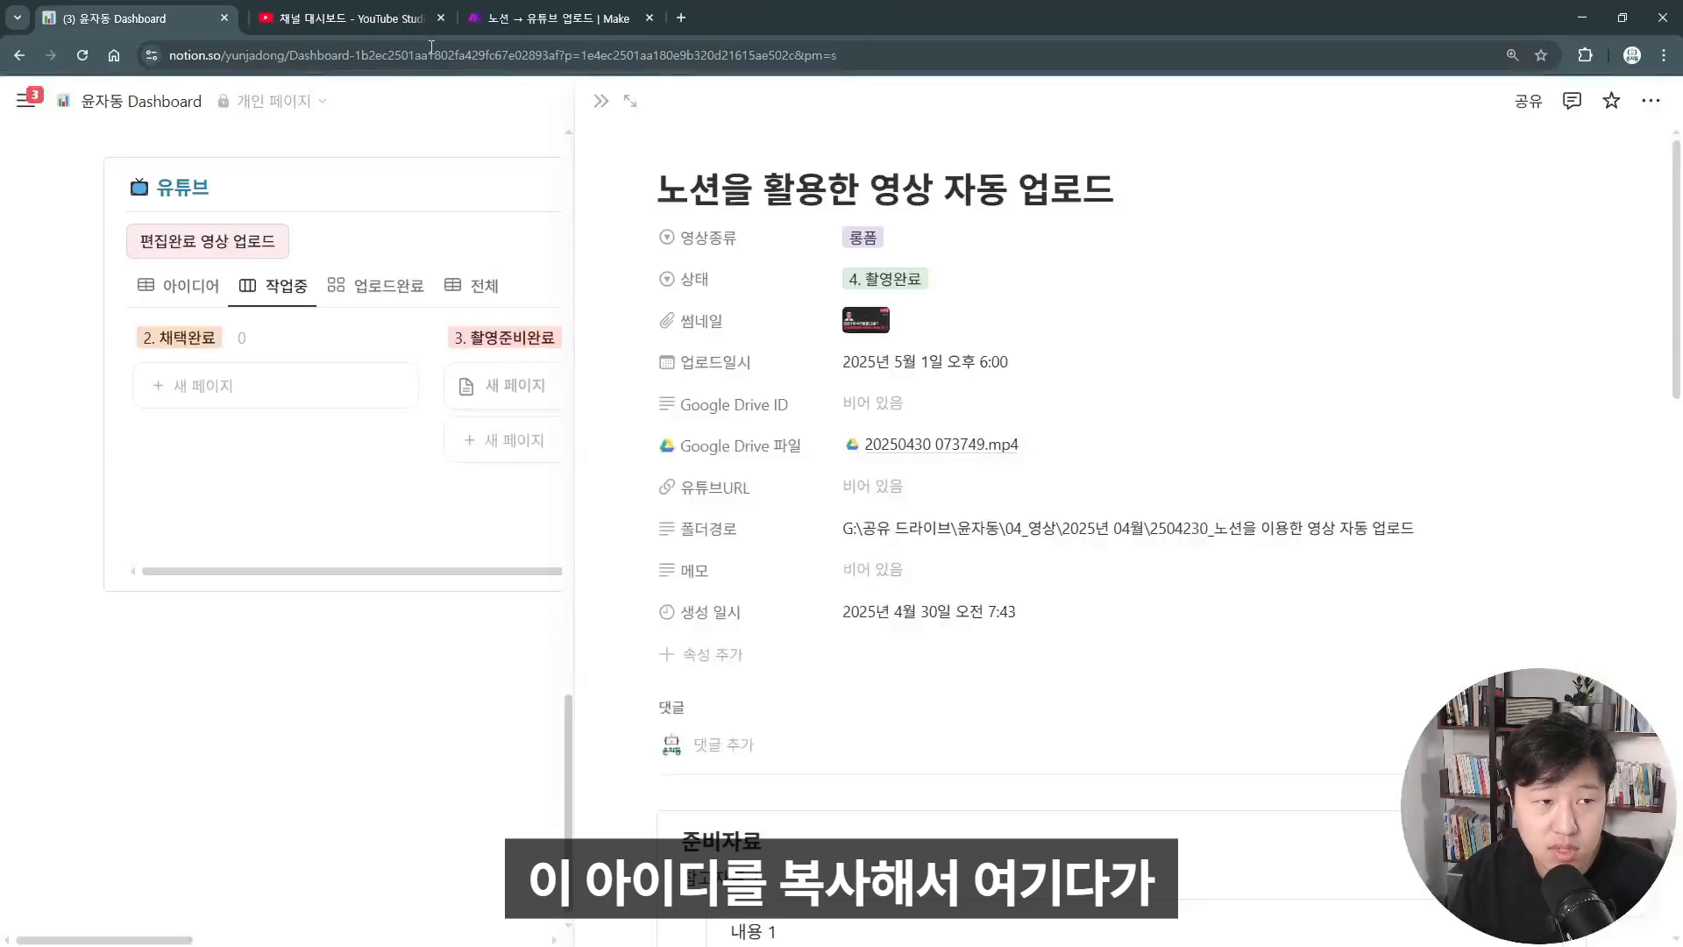
Paste the copied file ID into the video page's Google Drive ID property
click(876, 403)
key(ctrl+v)
key(Return)
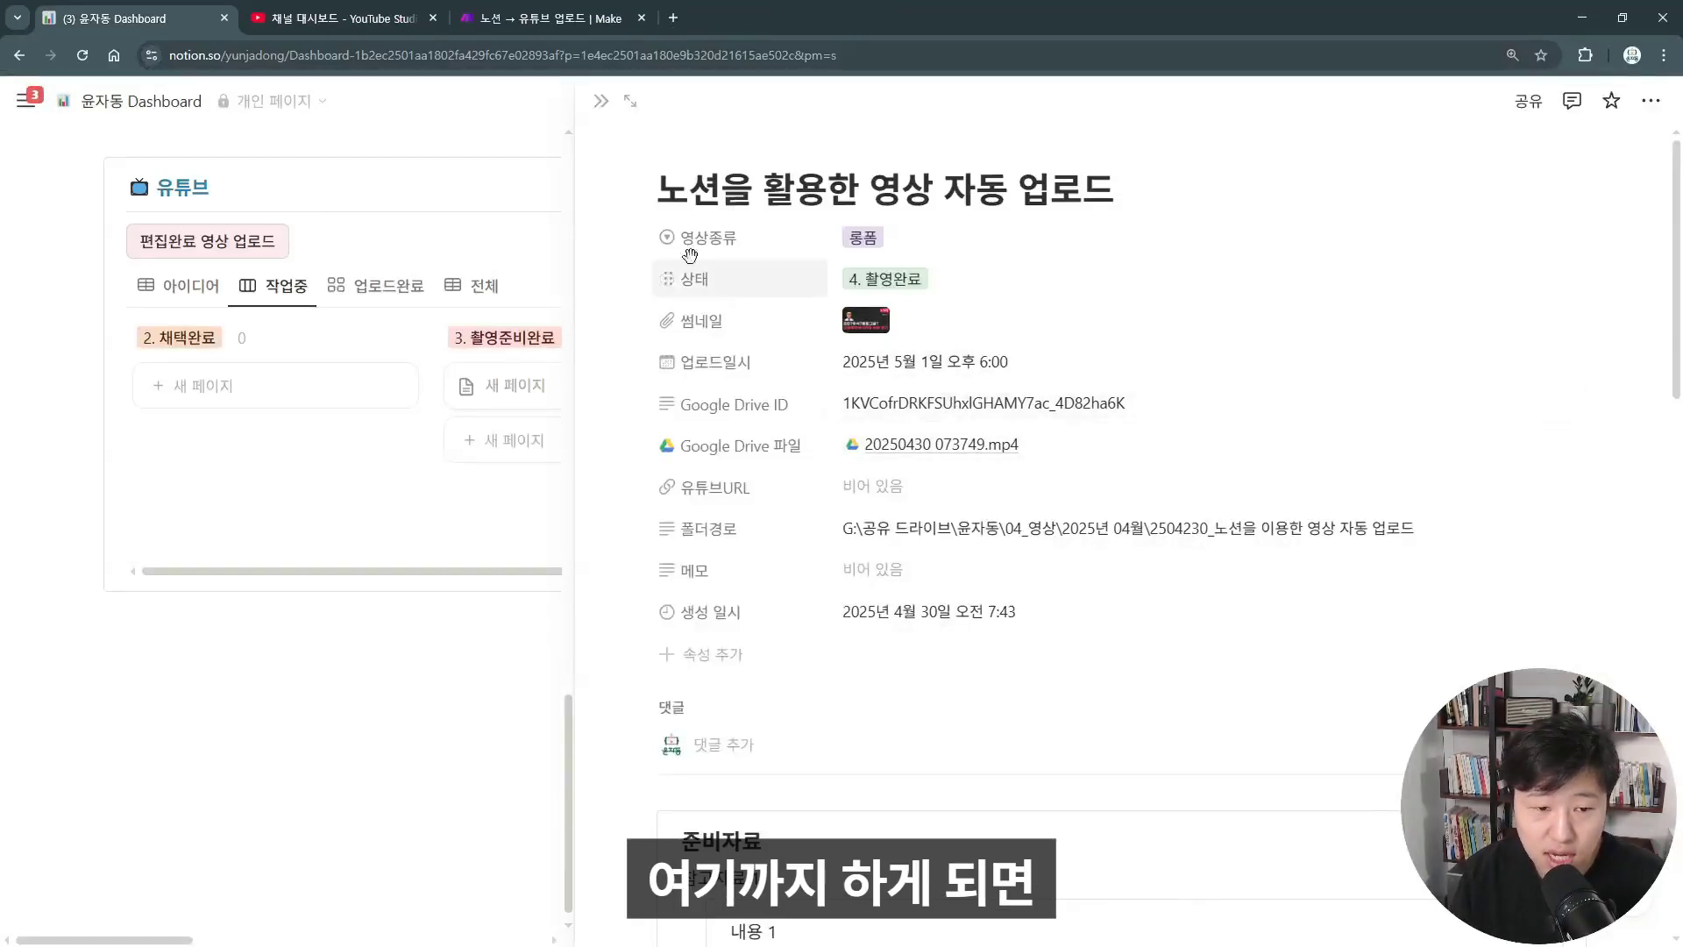
Set the 상태 property to 5. 편집완료 and close the page's side view
click(914, 277)
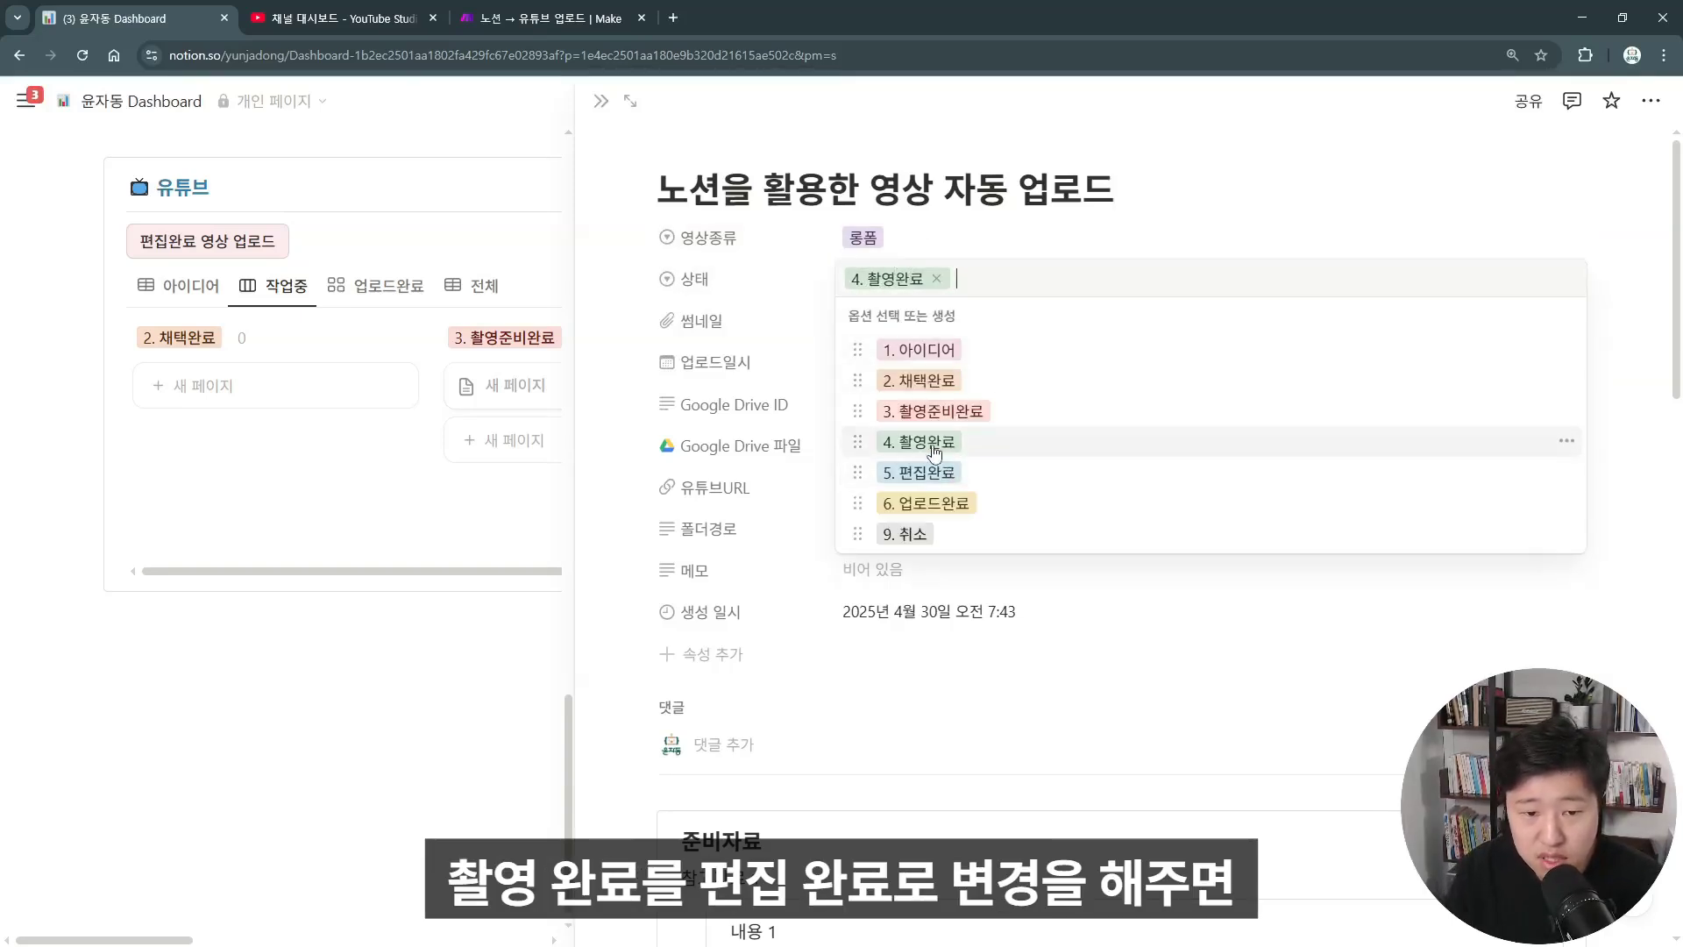
click(940, 476)
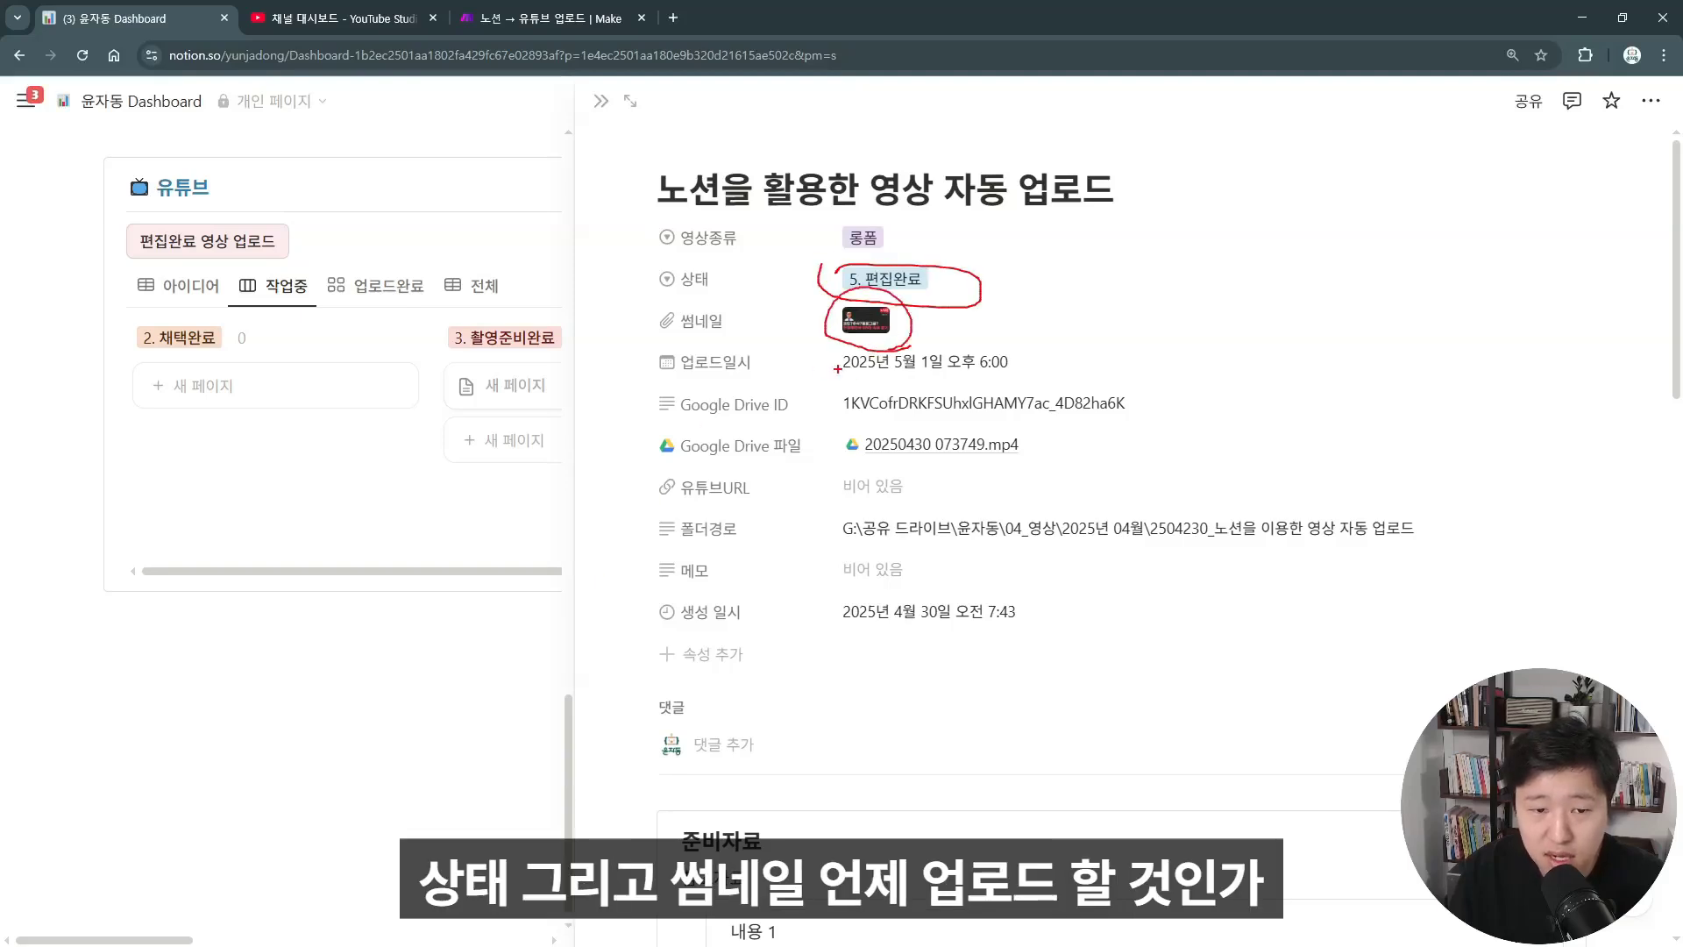
mouse_move(837, 368)
mouse_down()
mouse_move(1039, 361)
mouse_move(834, 372)
mouse_up()
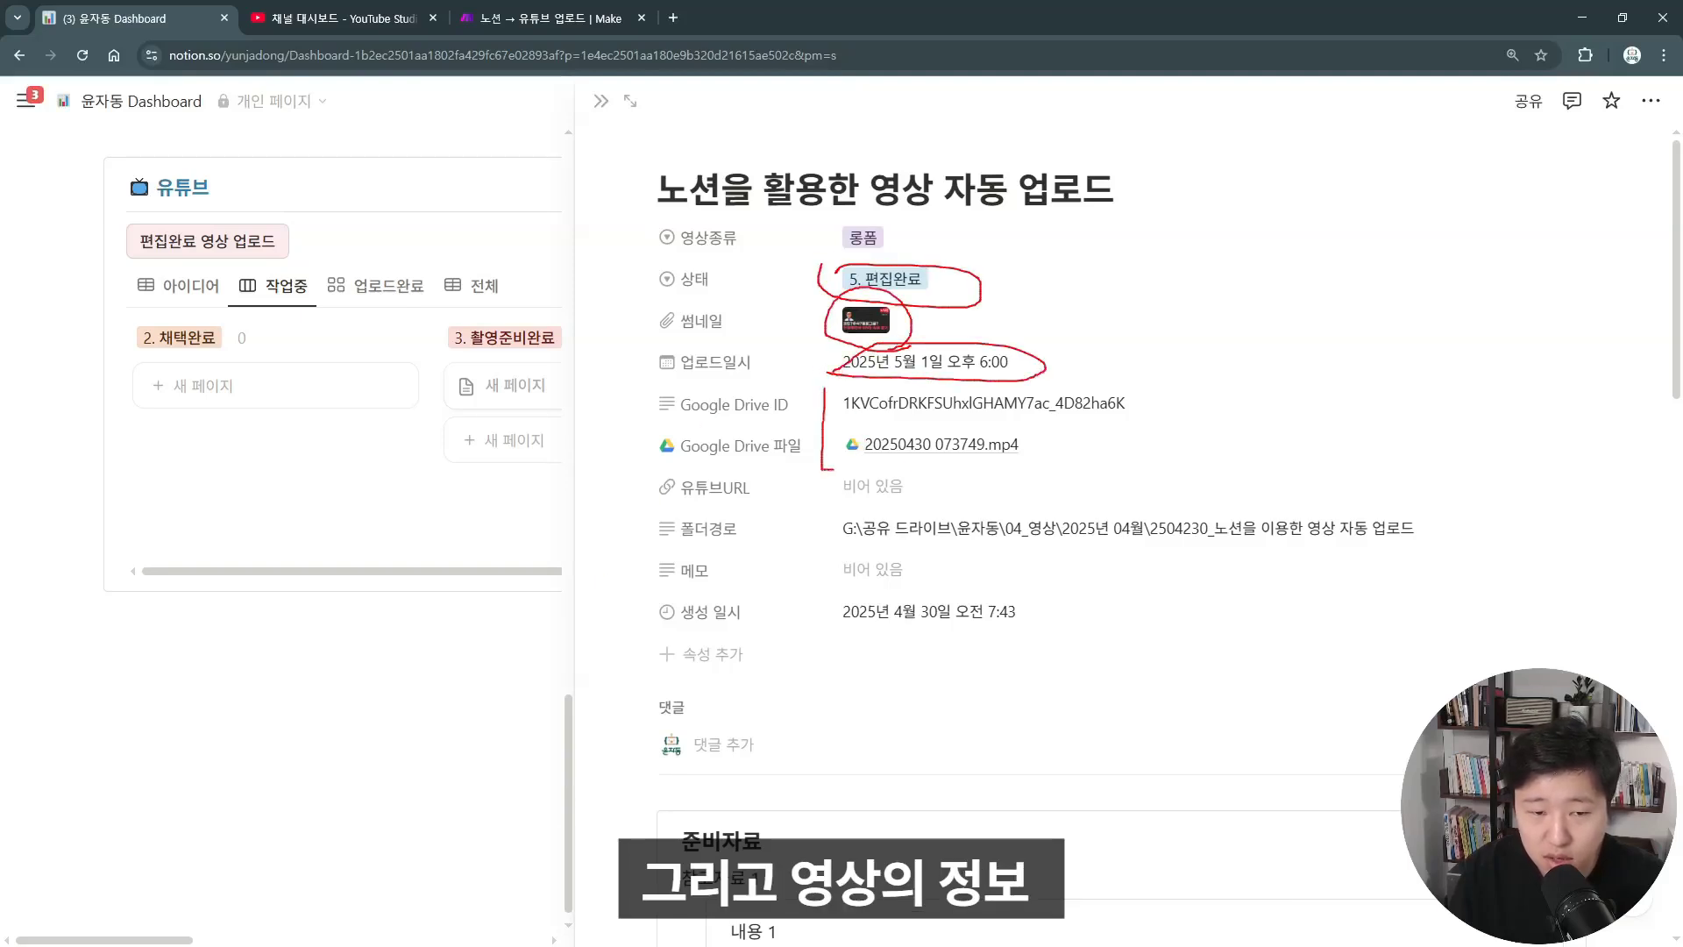
mouse_move(831, 469)
mouse_down()
mouse_move(1170, 392)
mouse_move(865, 392)
mouse_up()
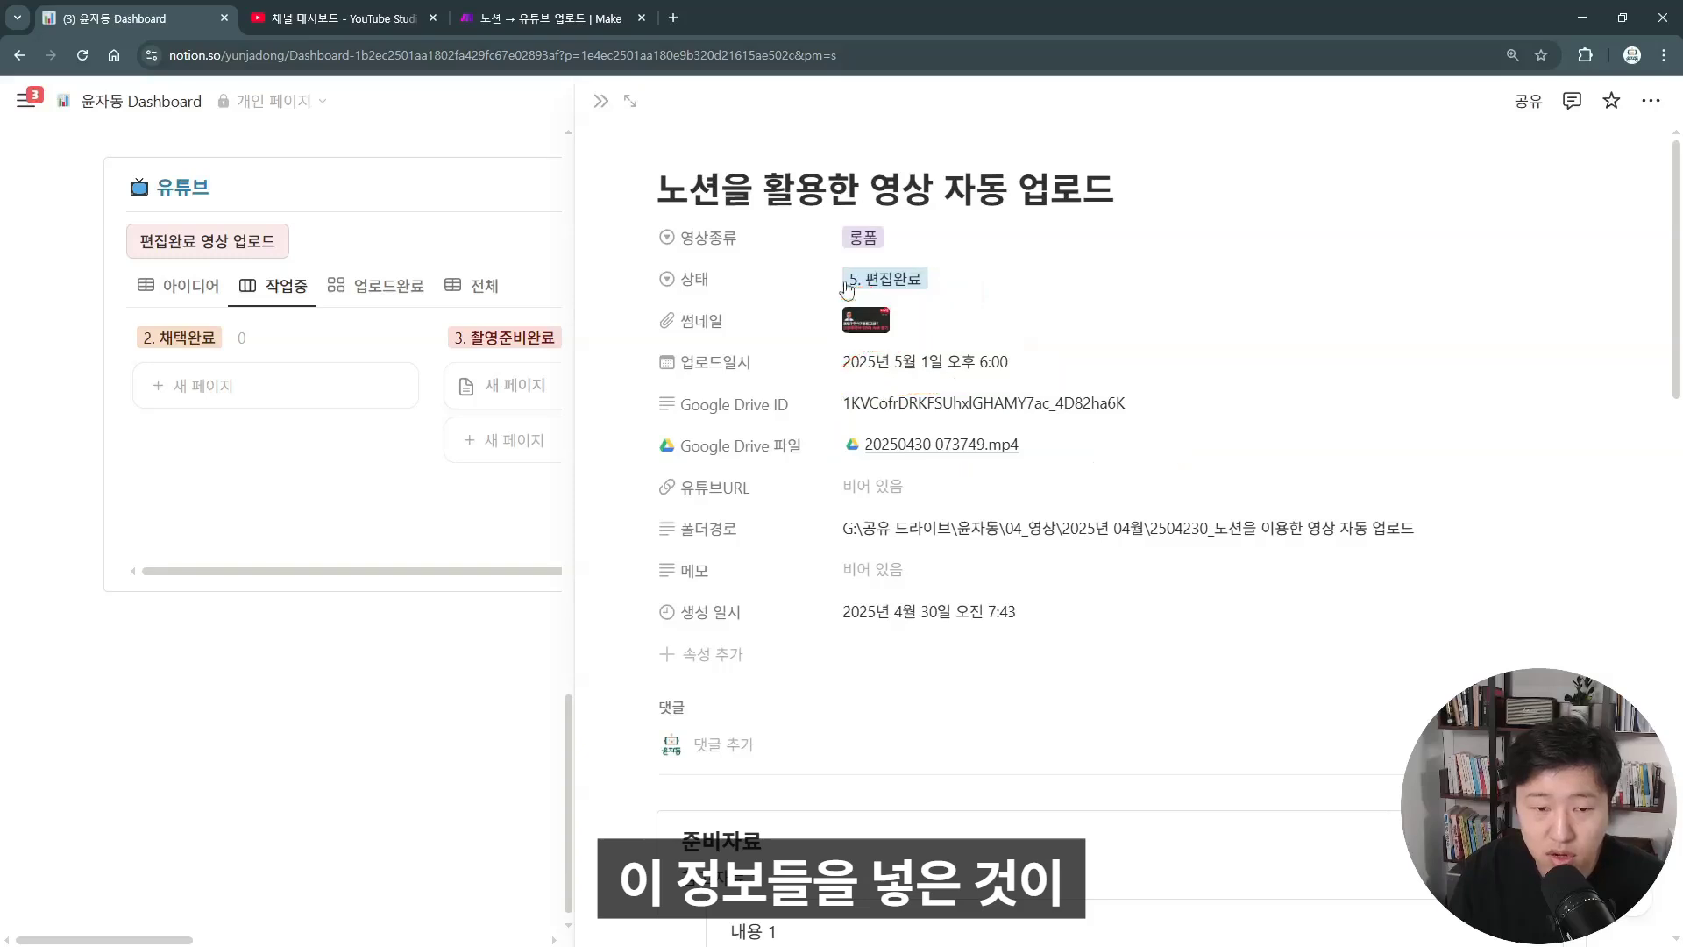
click(601, 101)
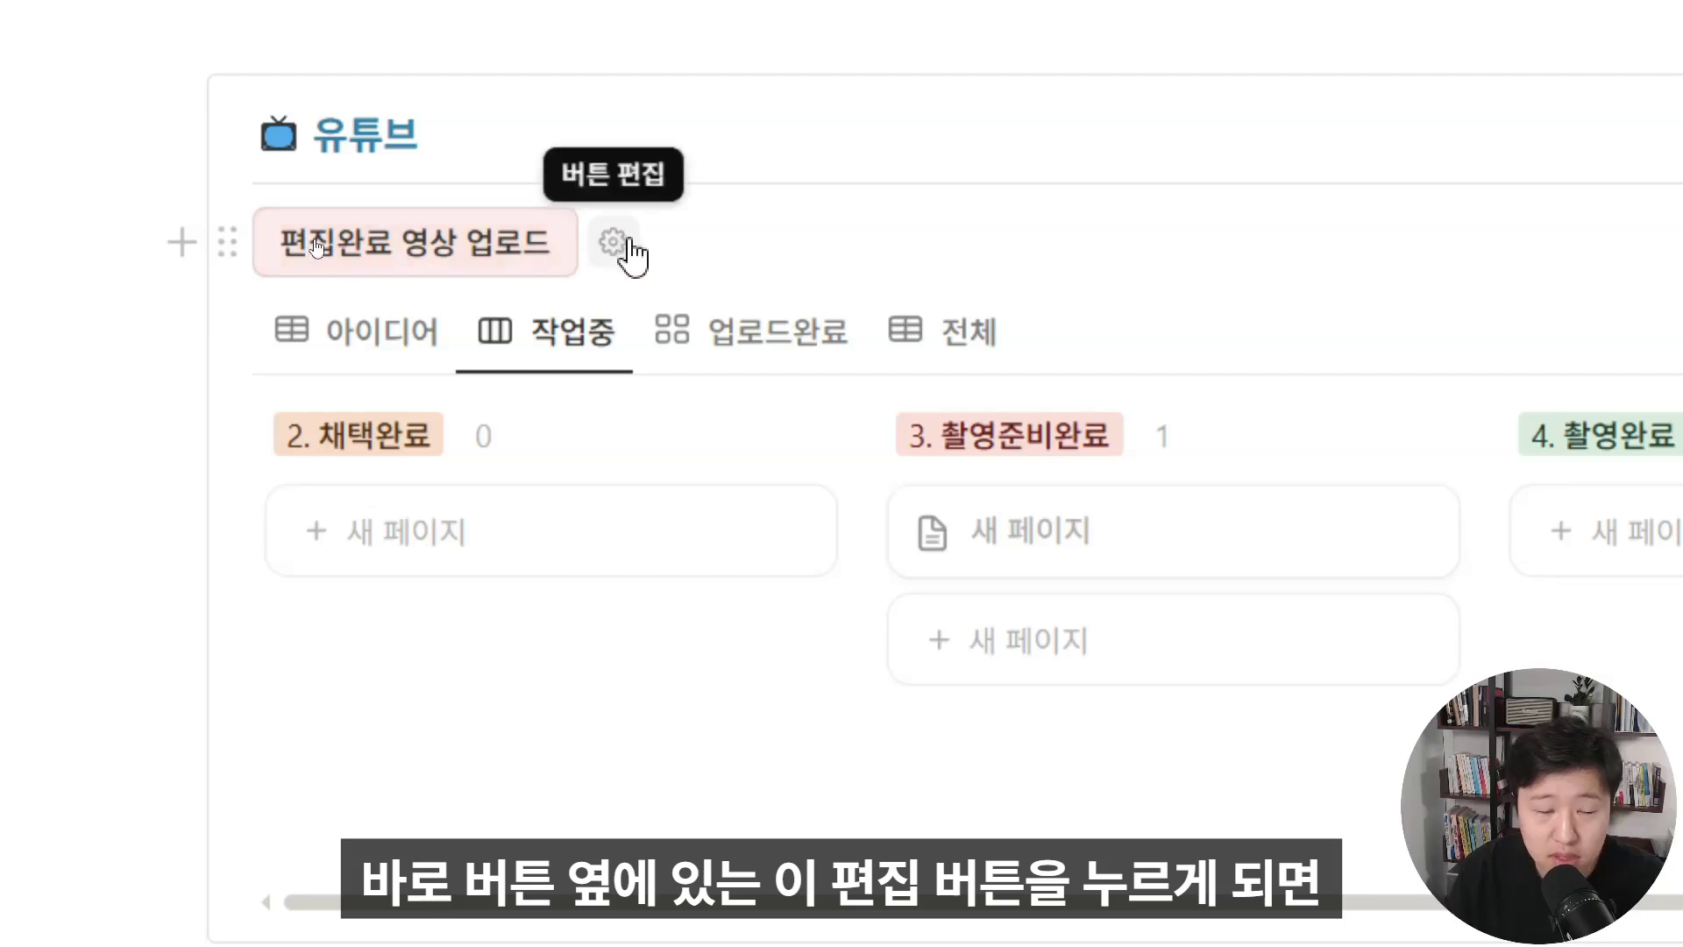
Inspect the webhook action and its URL in the 편집완료 영상 업로드 button's settings, and close the settings
click(630, 254)
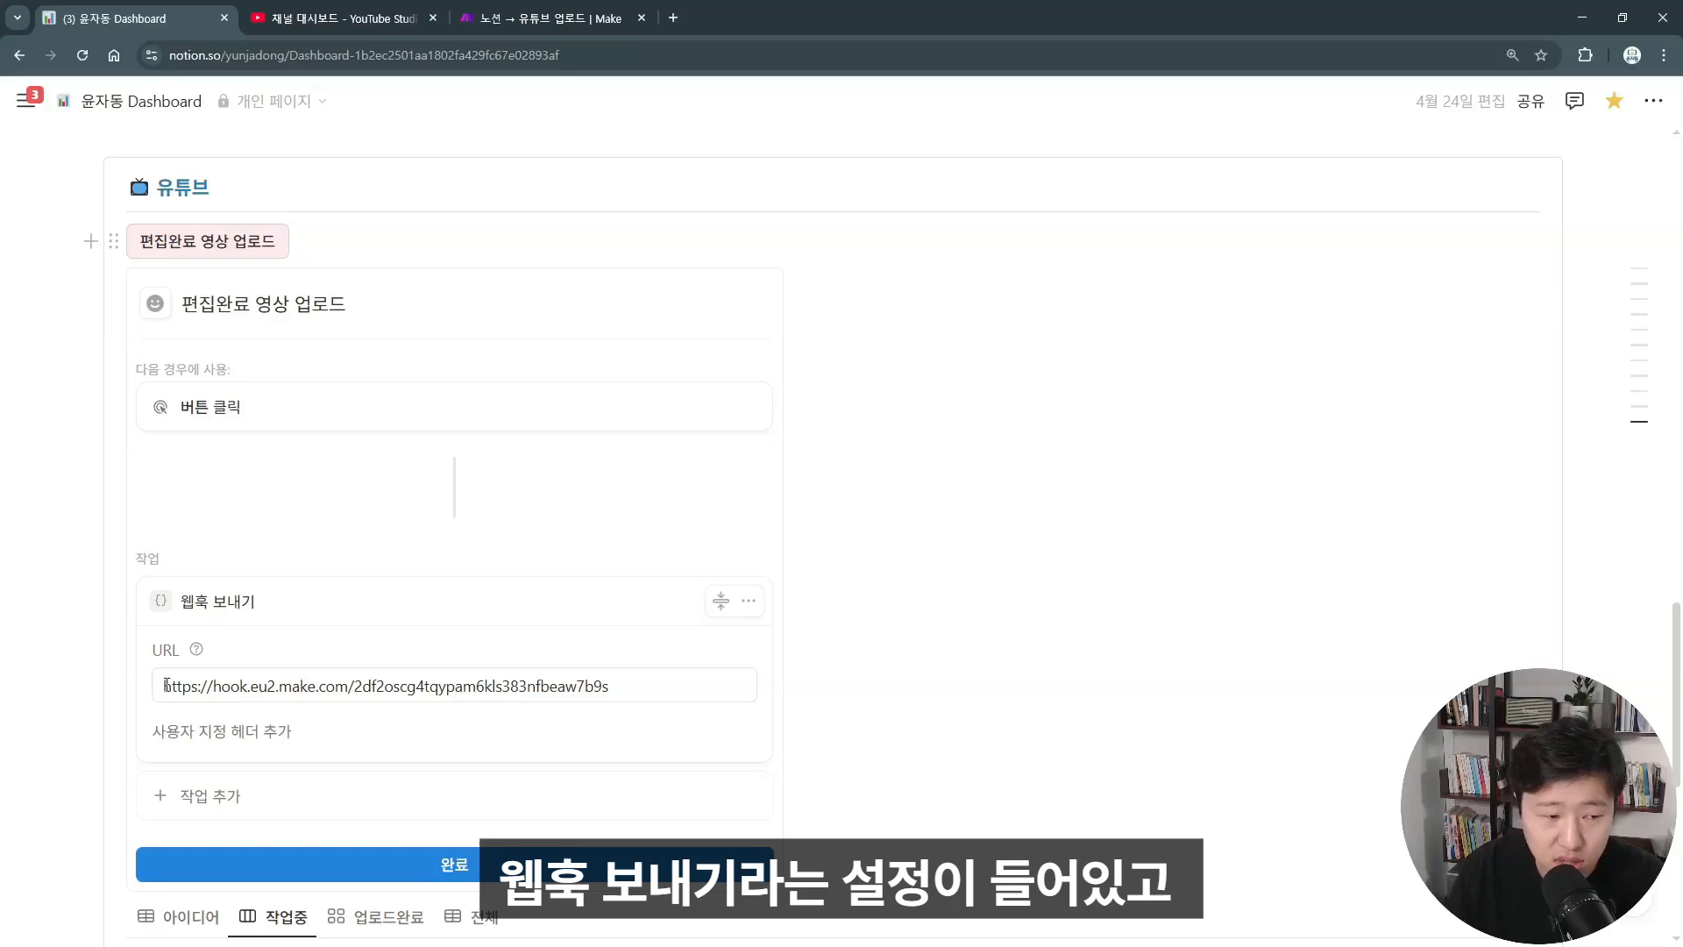
drag(167, 685, 688, 687)
click(251, 228)
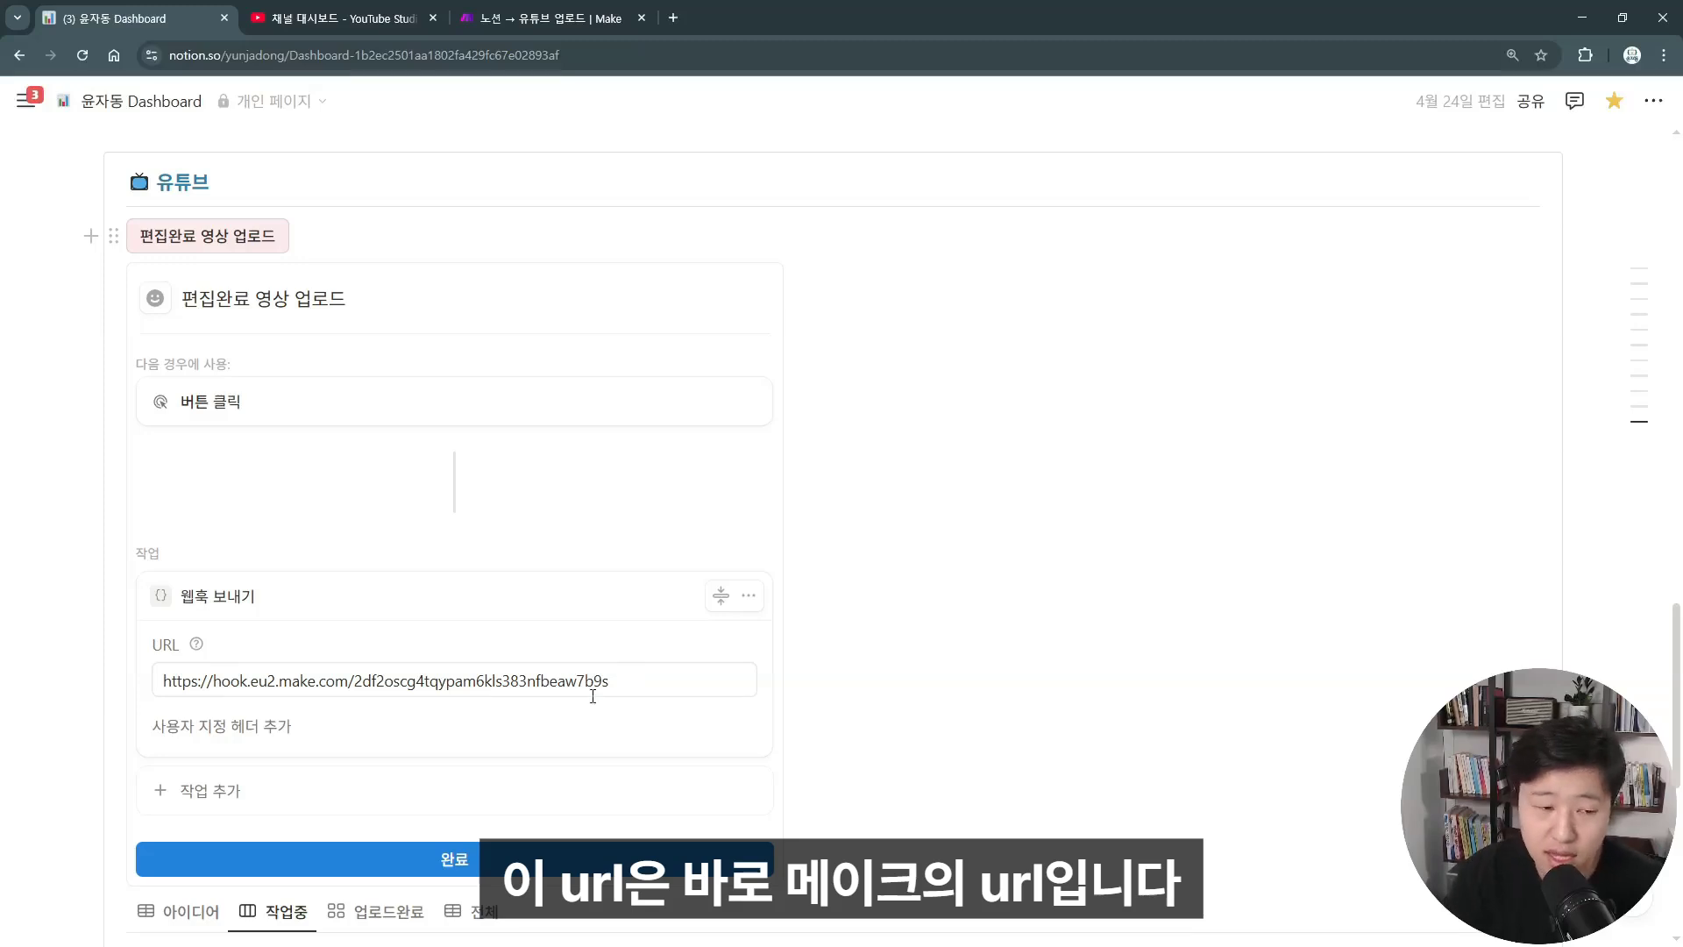
click(303, 233)
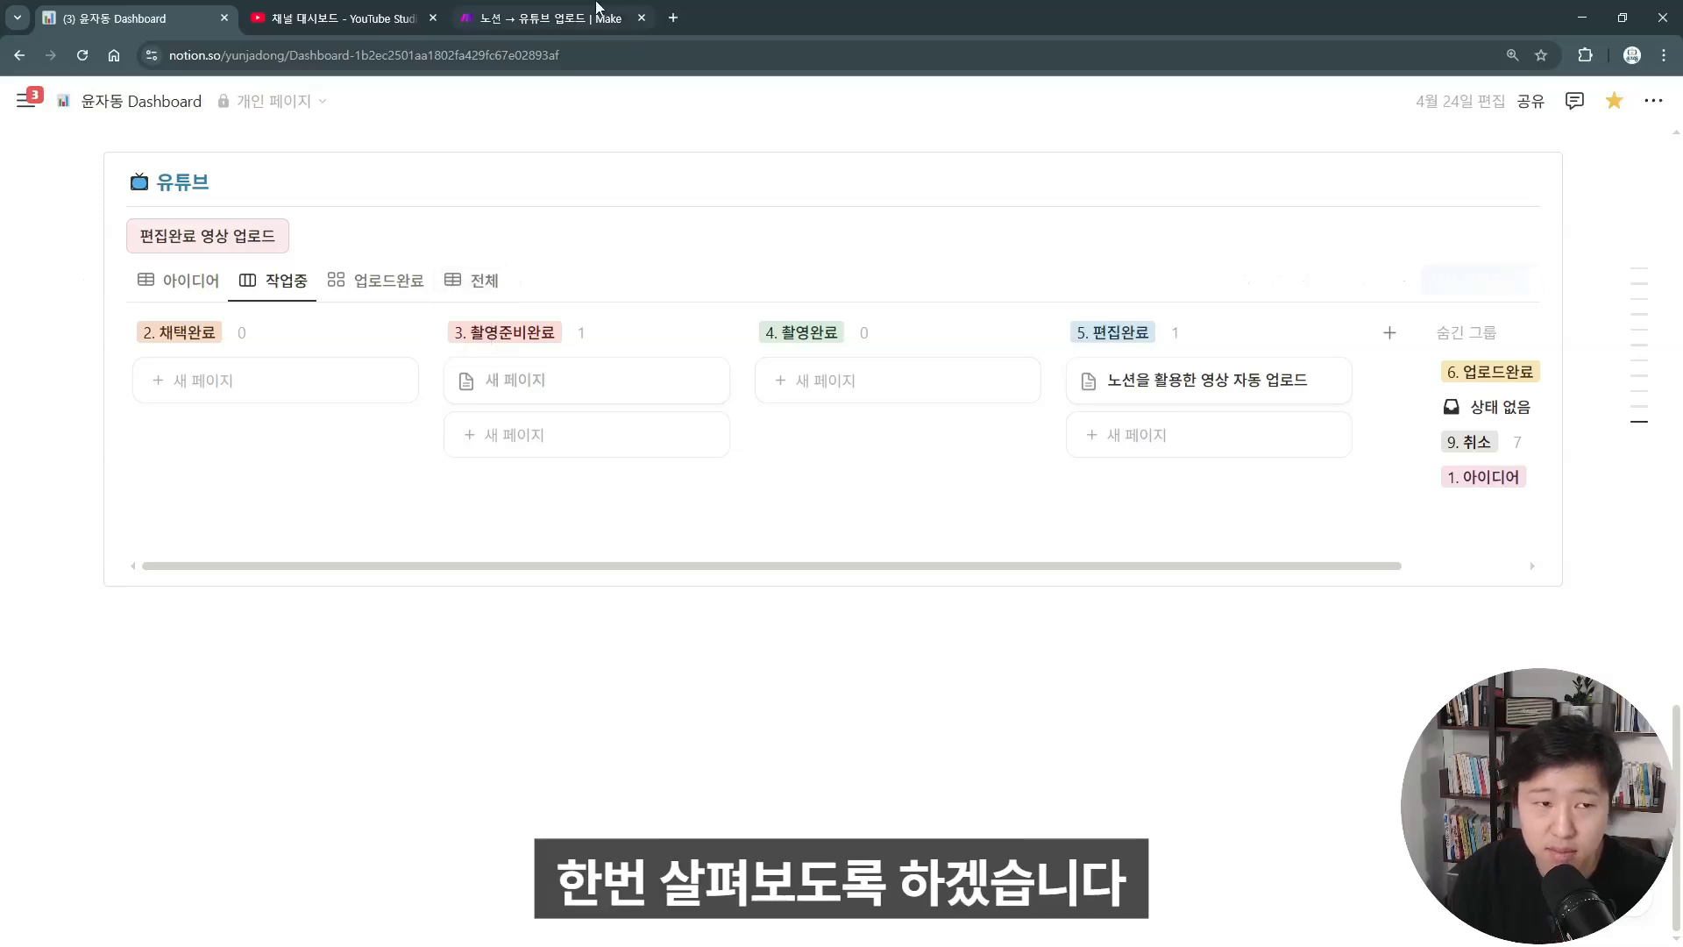
Switch to the 노션 → 유튜브 업로드 scenario in Make and check the webhook URL in its Webhooks module
click(551, 17)
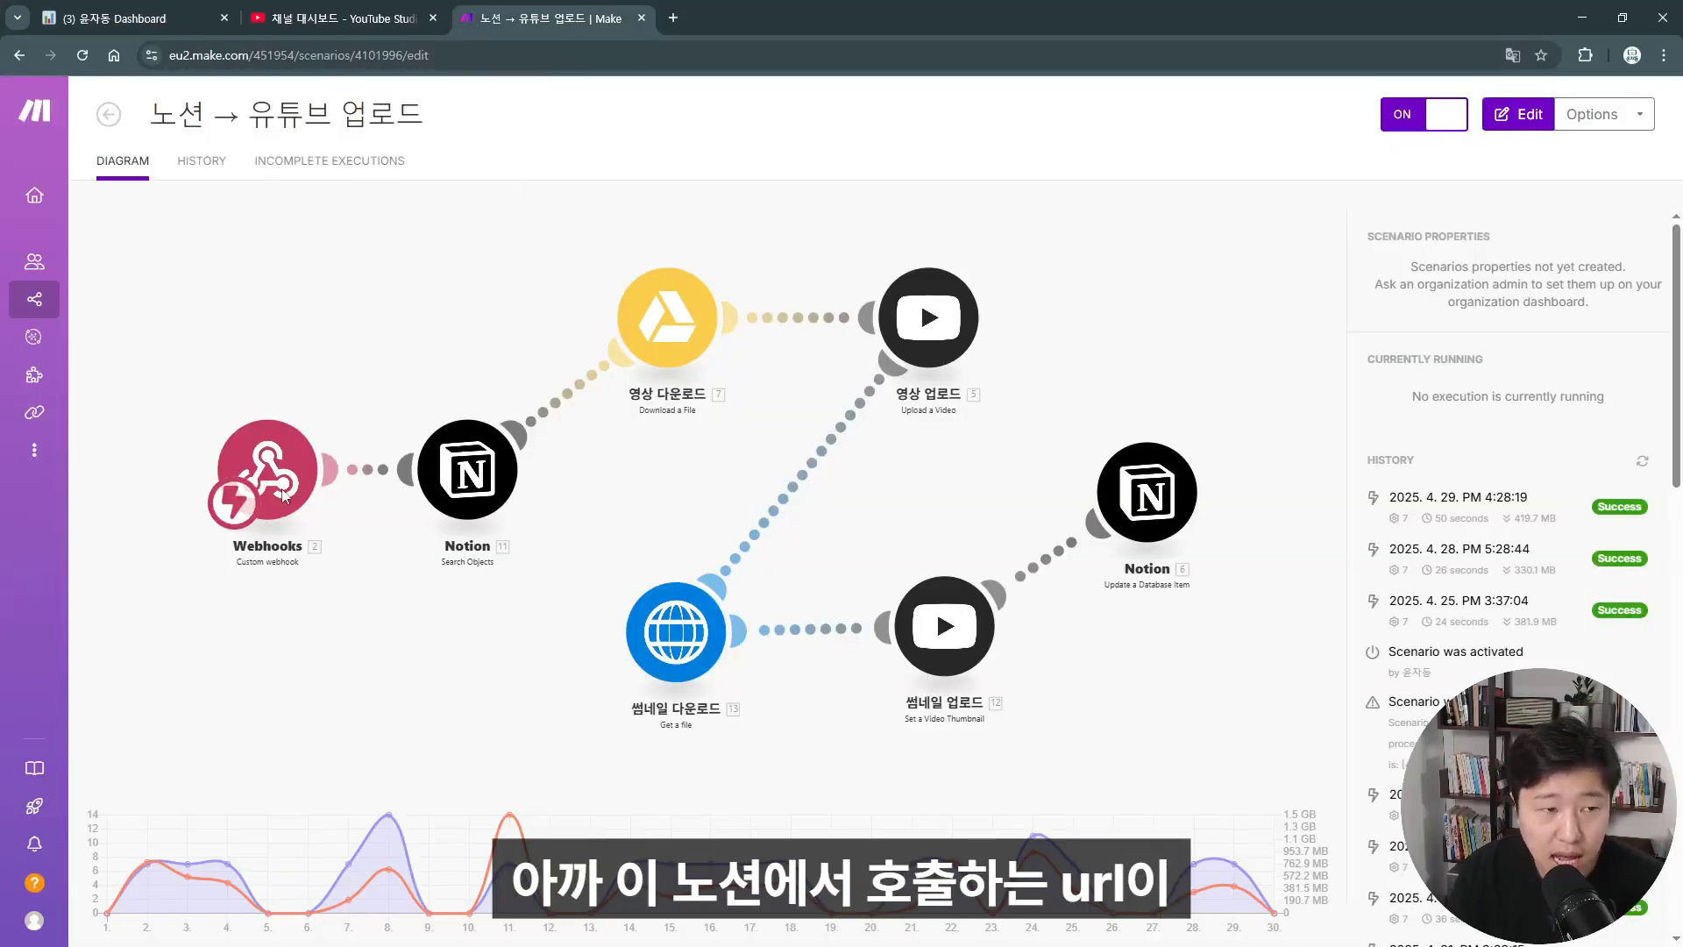
click(141, 12)
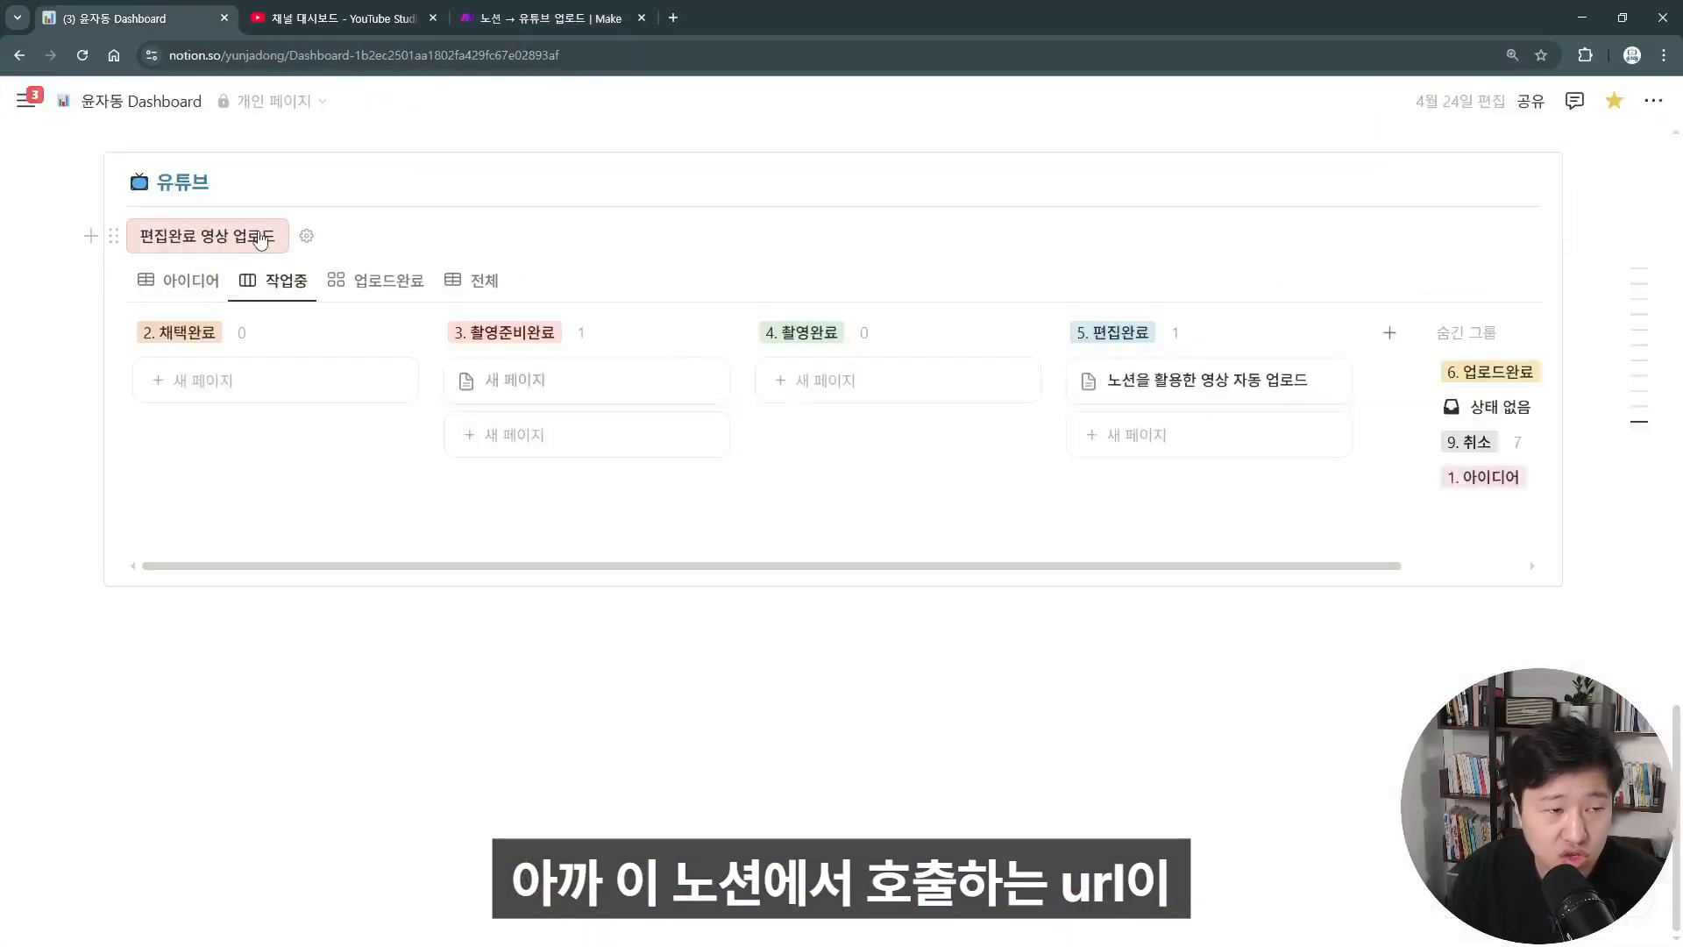
click(550, 12)
click(266, 506)
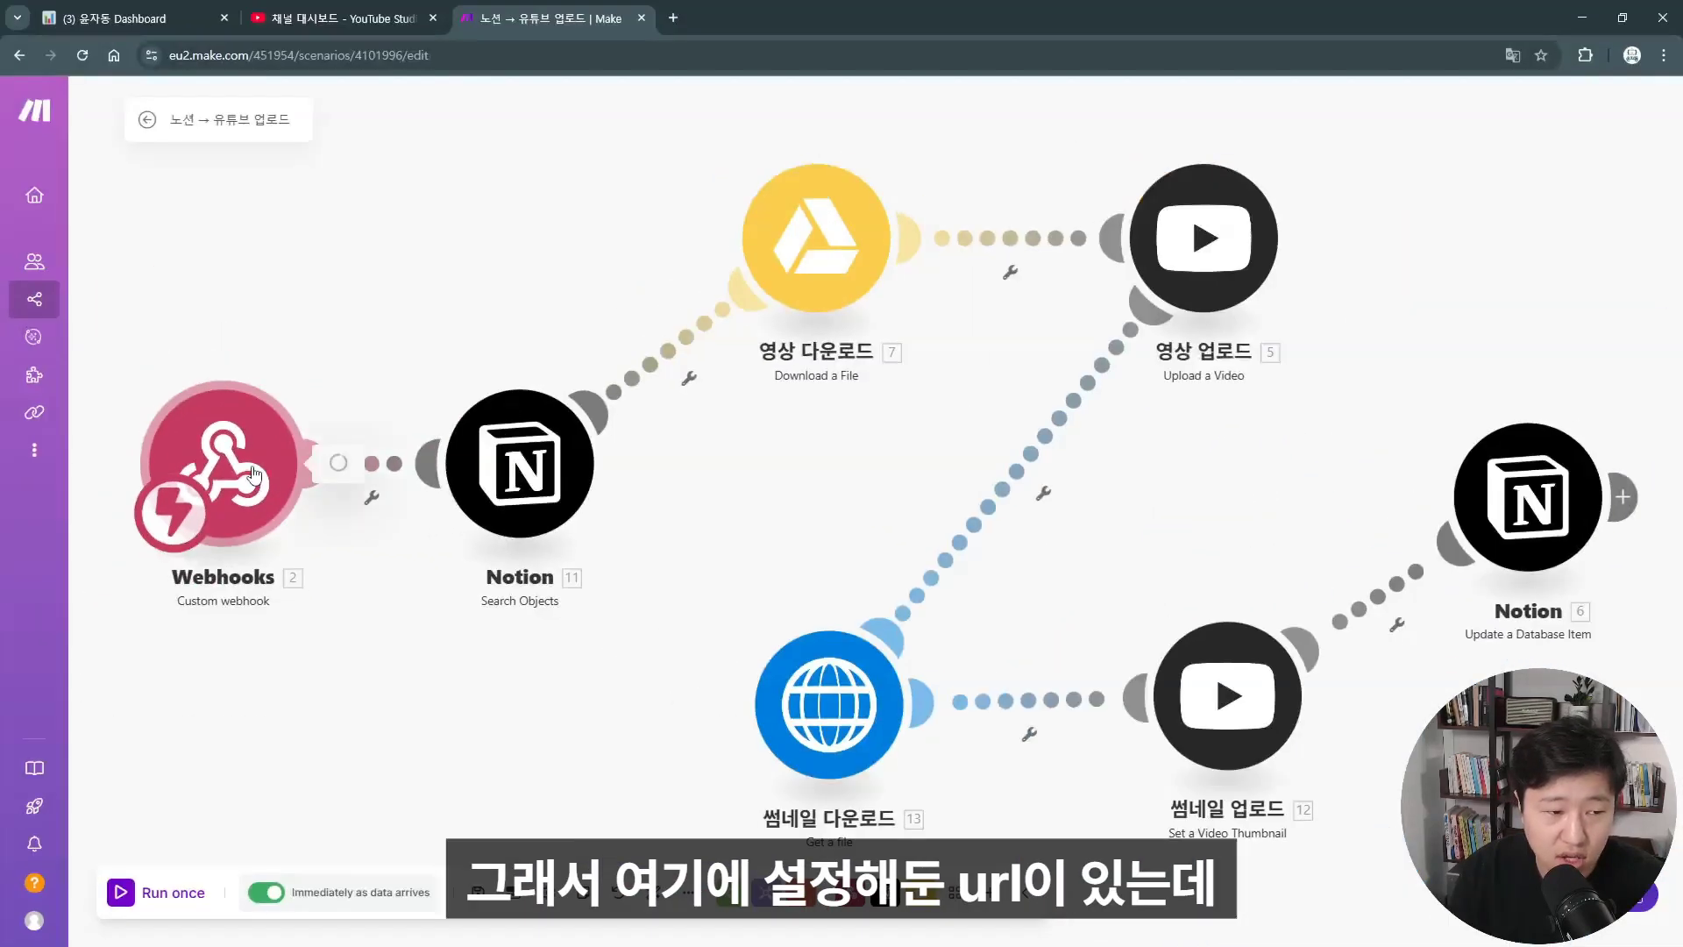
click(254, 482)
triple_click(379, 461)
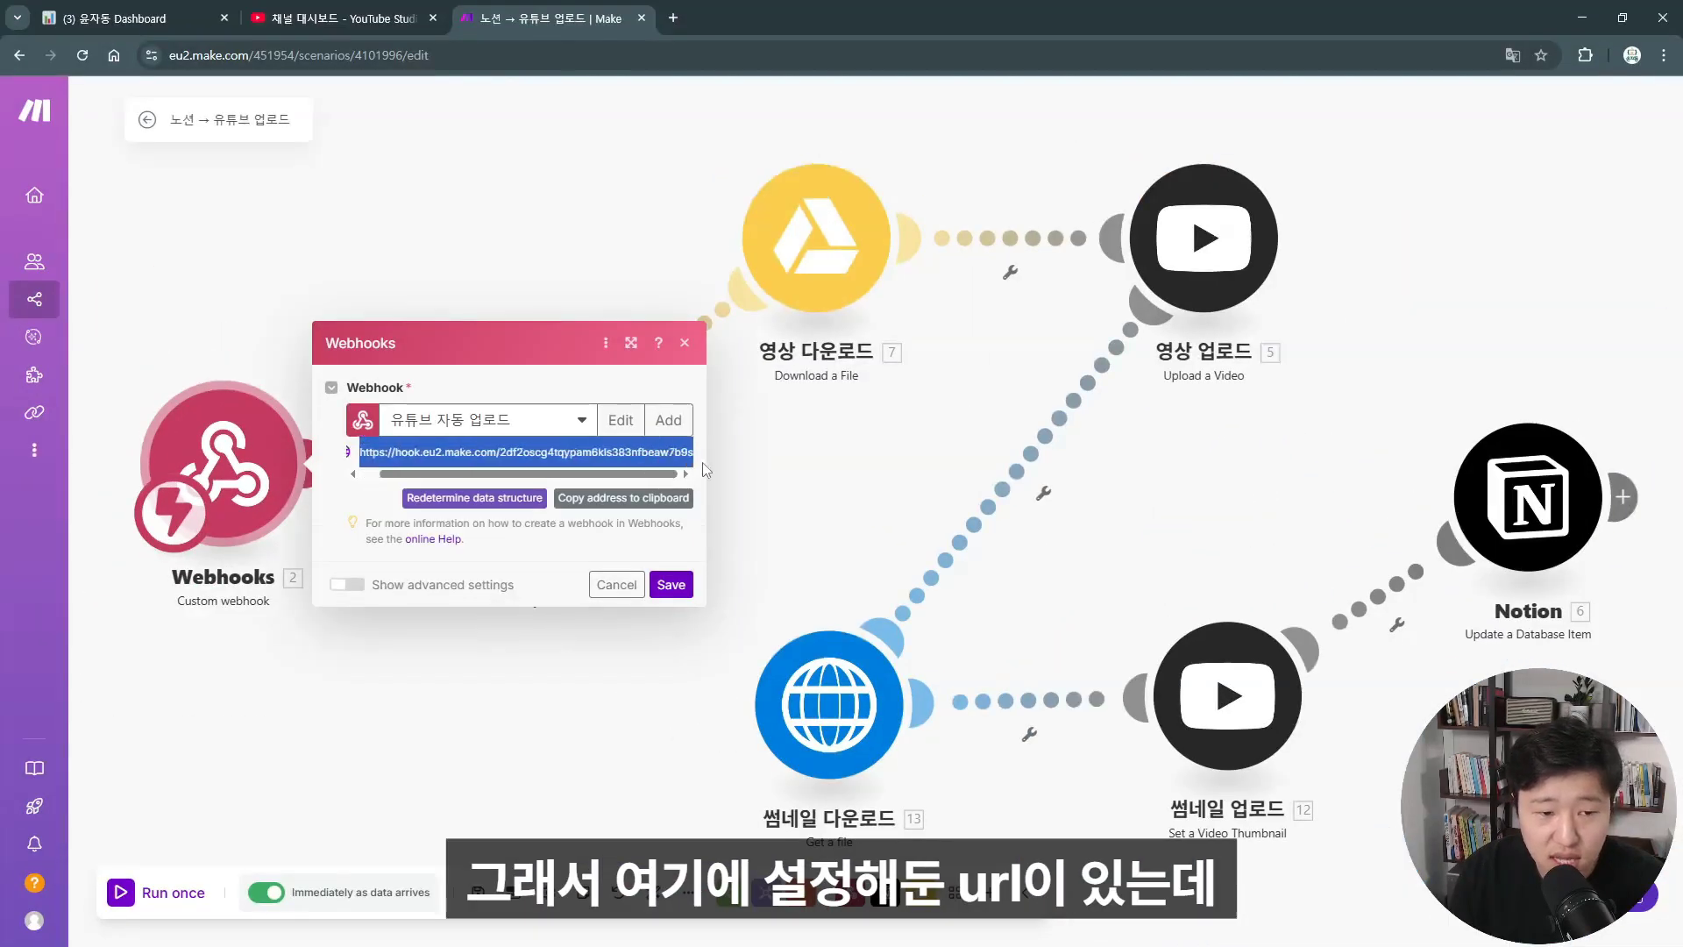
key(Escape)
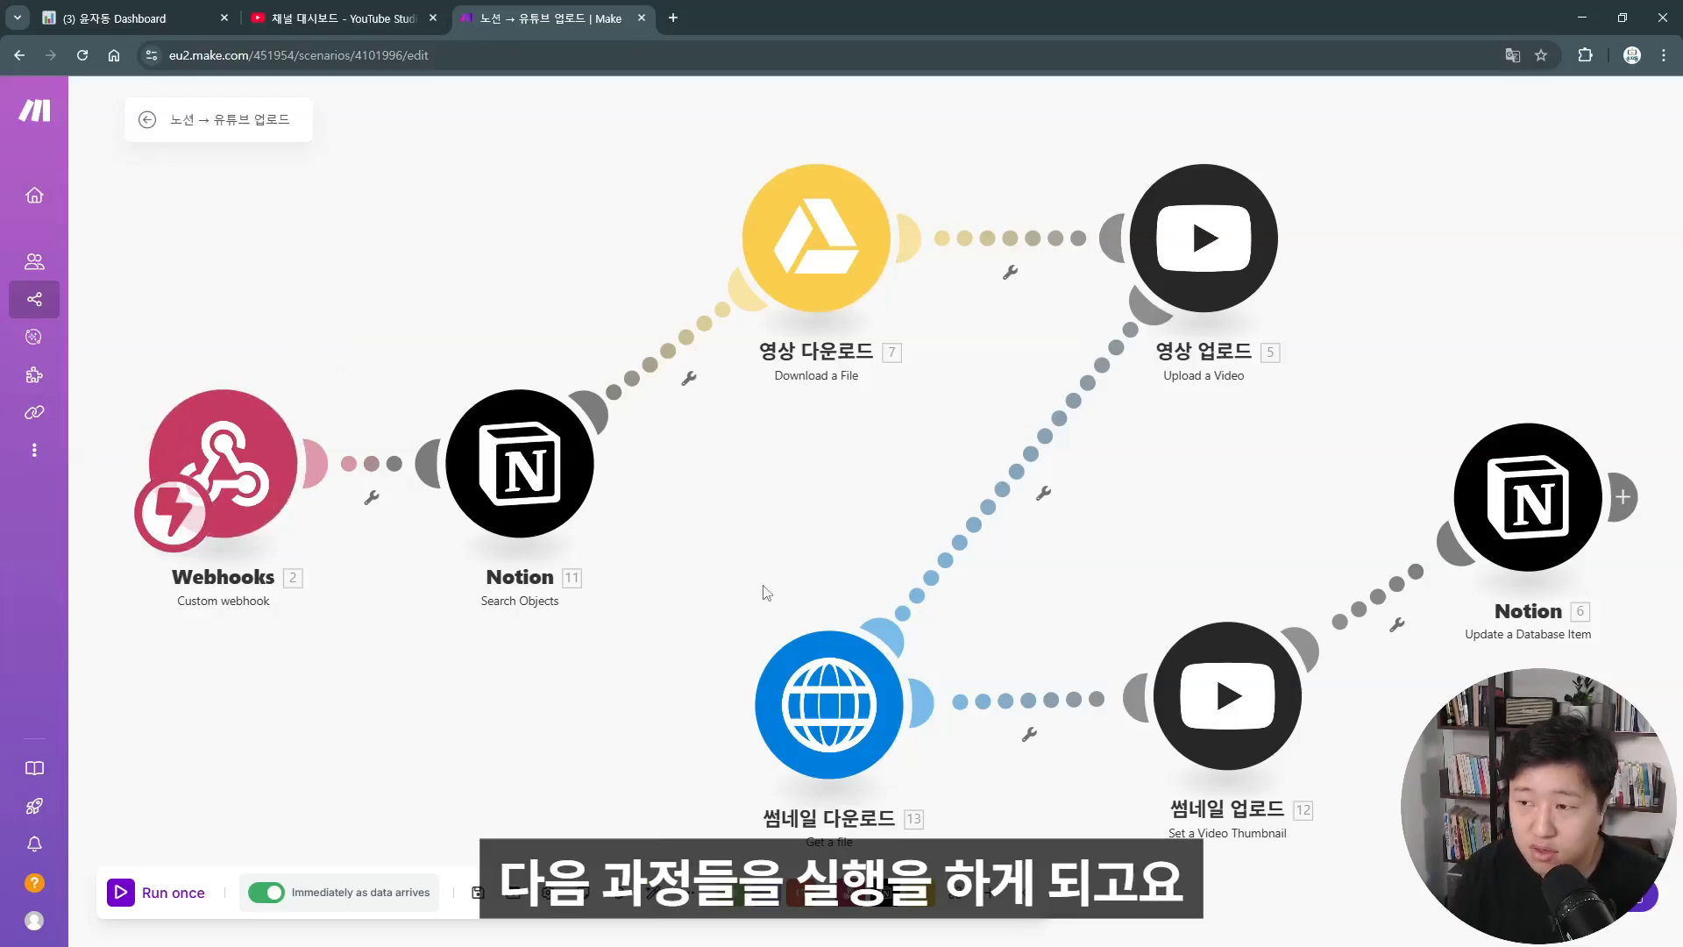
Review the database ID, status filter and limit of the Notion Search Objects module against the video board in Notion
click(495, 451)
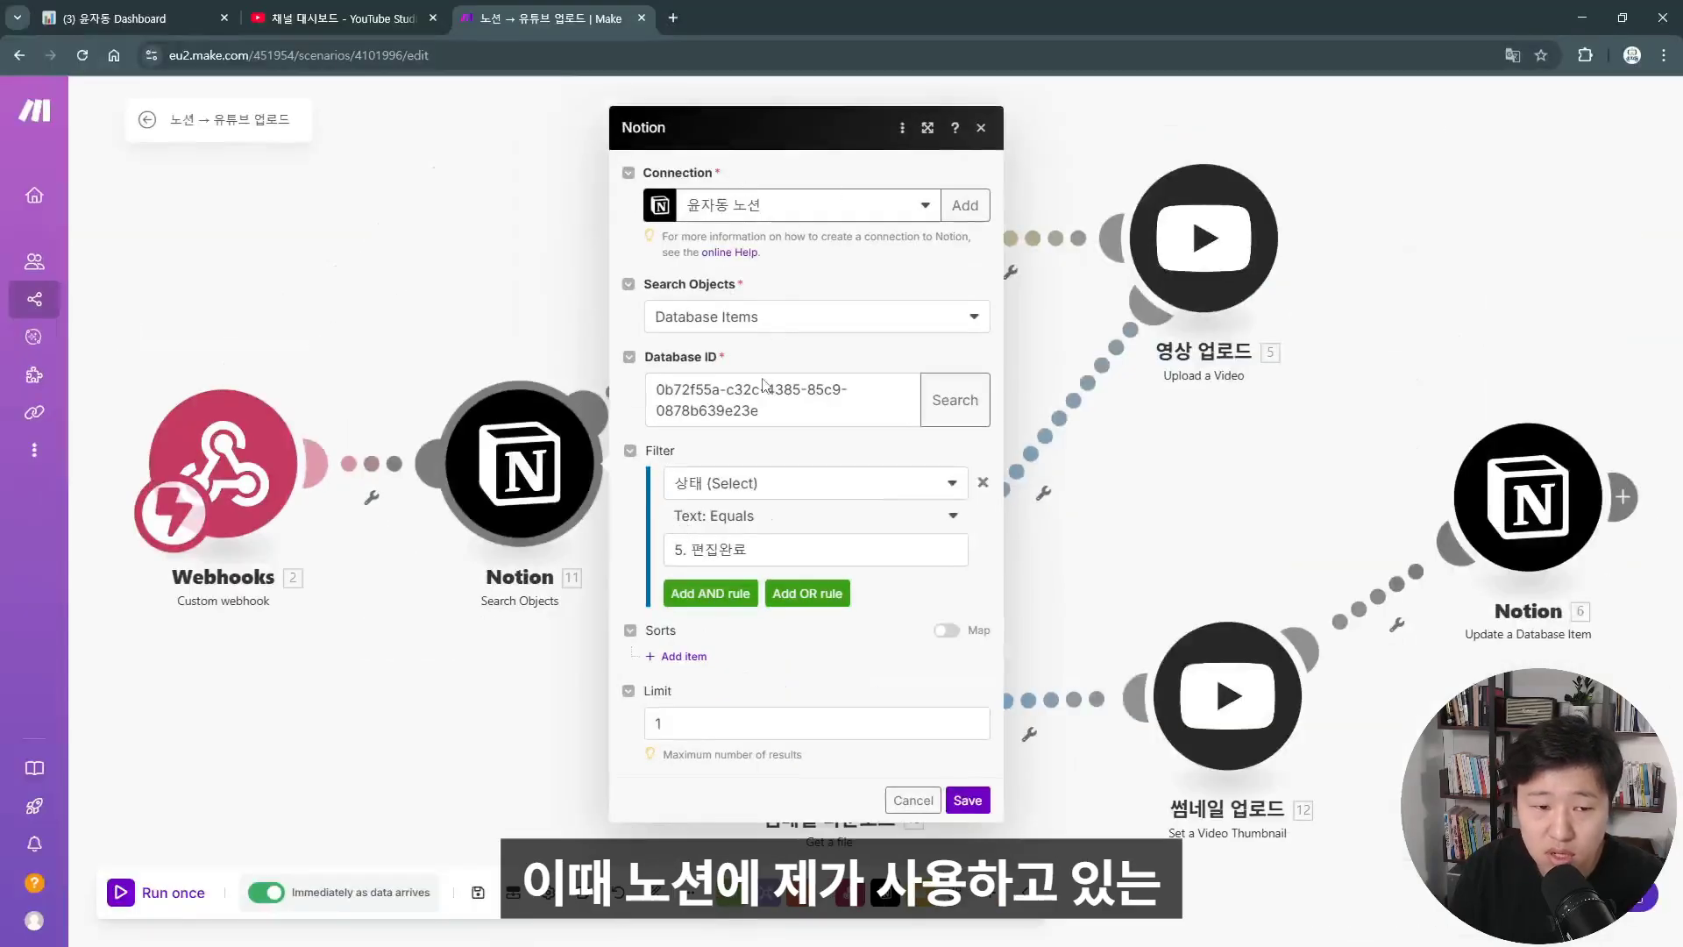
click(125, 9)
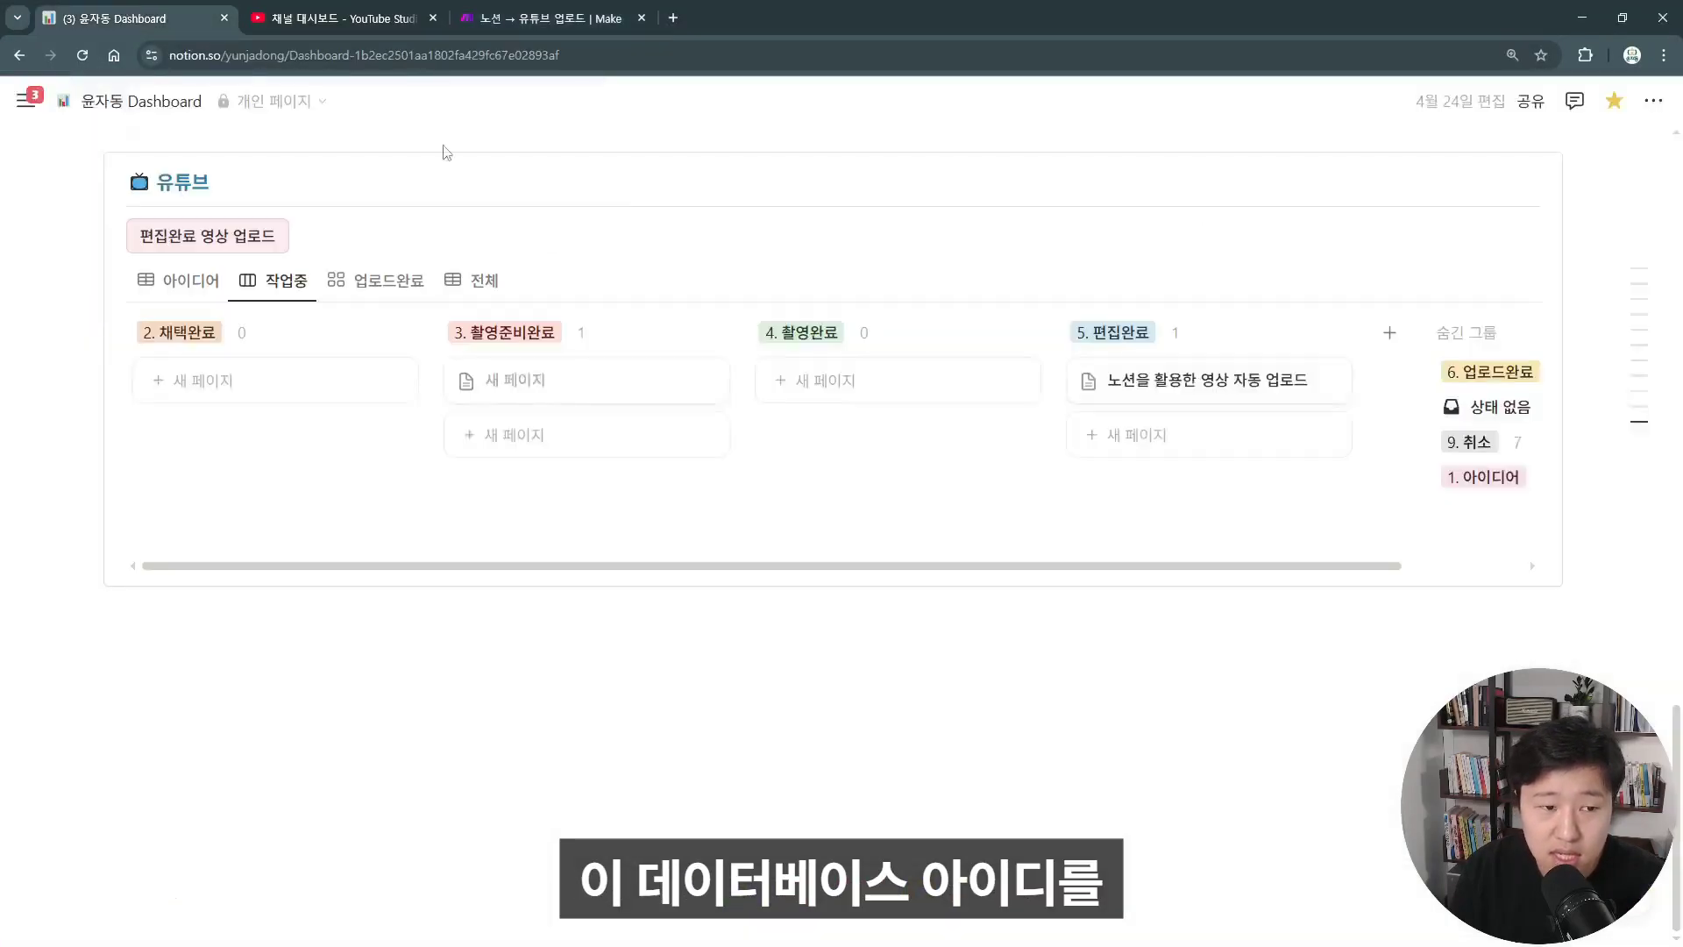
click(526, 12)
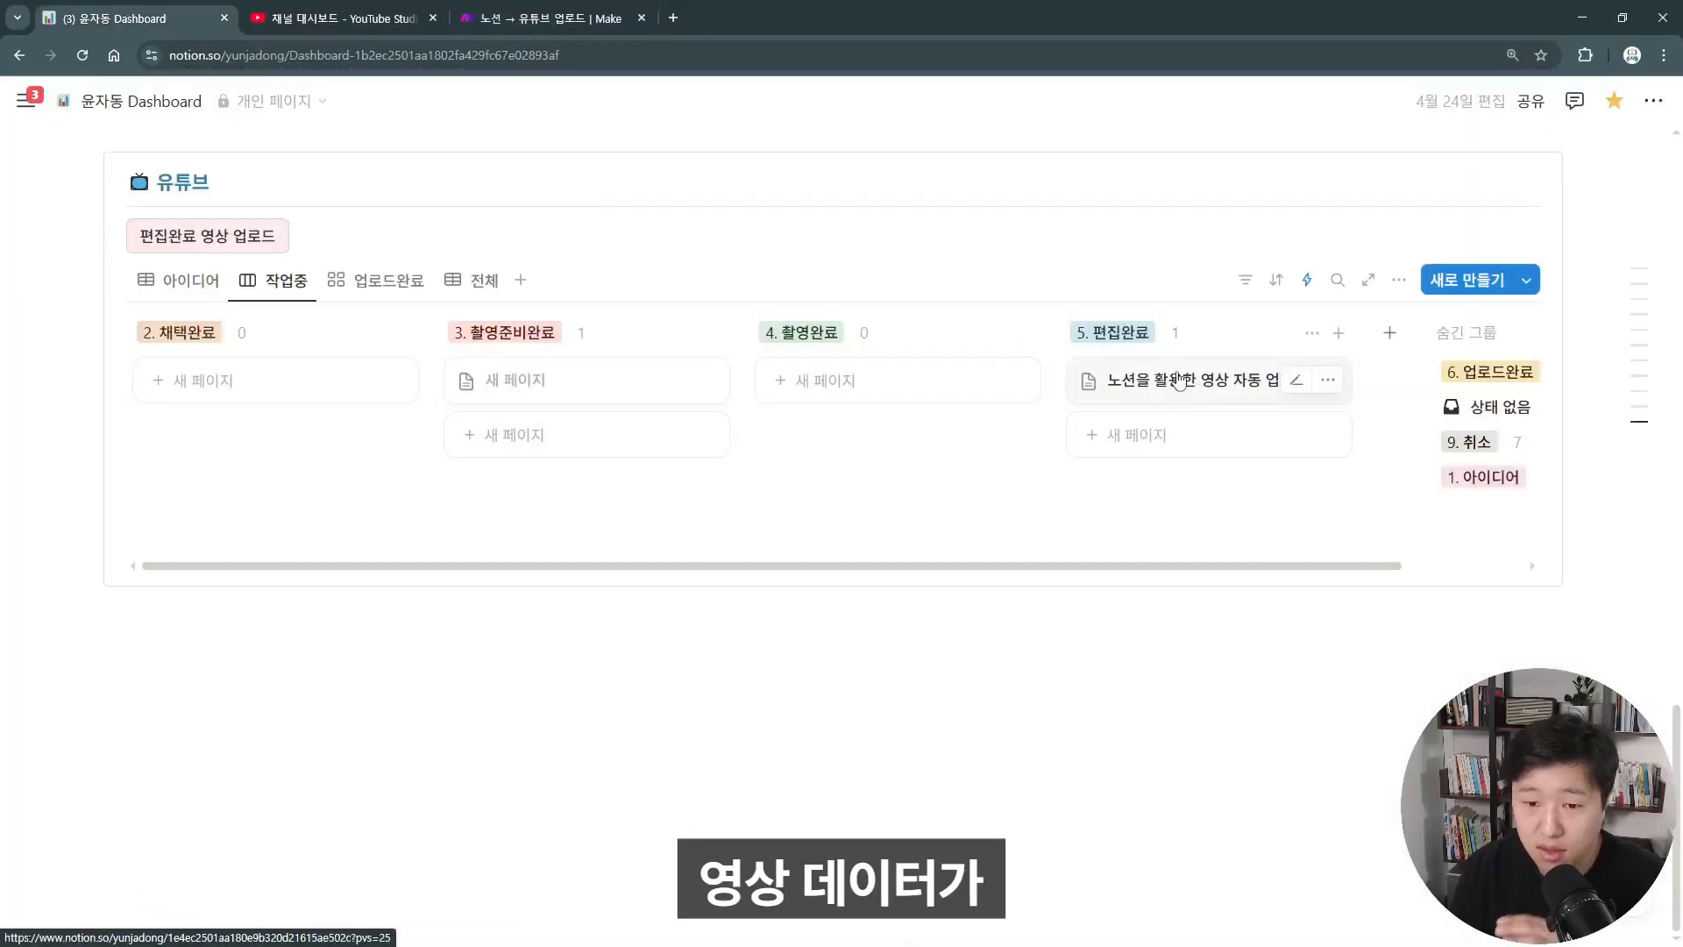
click(334, 18)
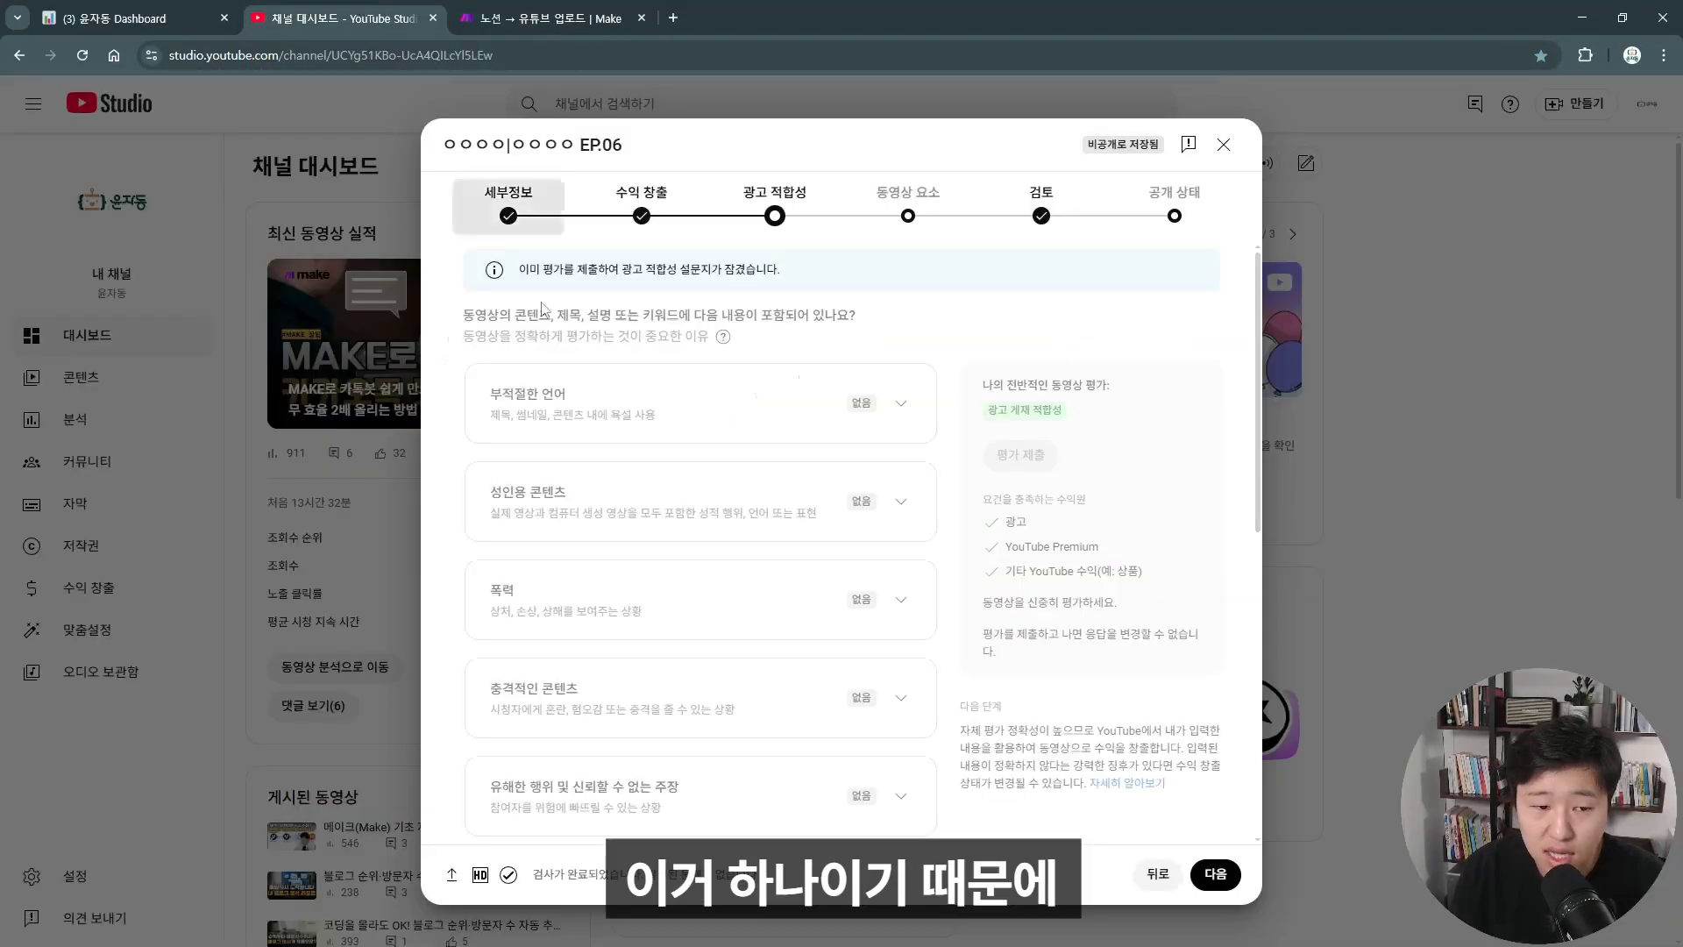
click(494, 13)
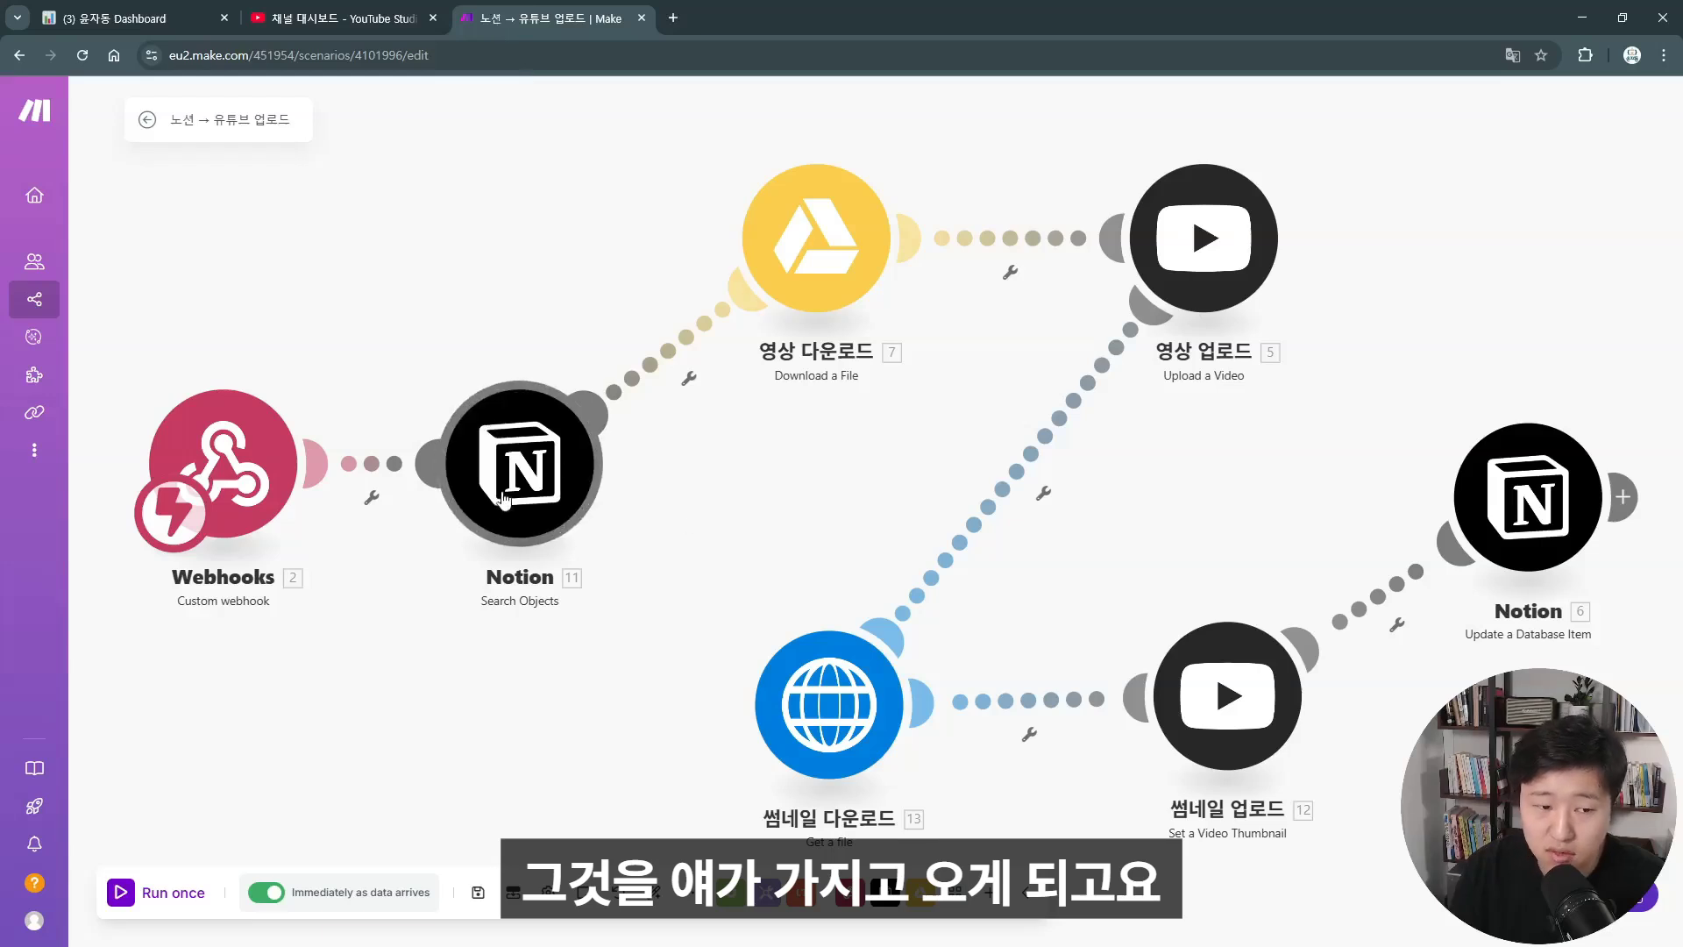
Review the File ID mapping in the 영상 다운로드 Google Drive module and close its settings
click(804, 255)
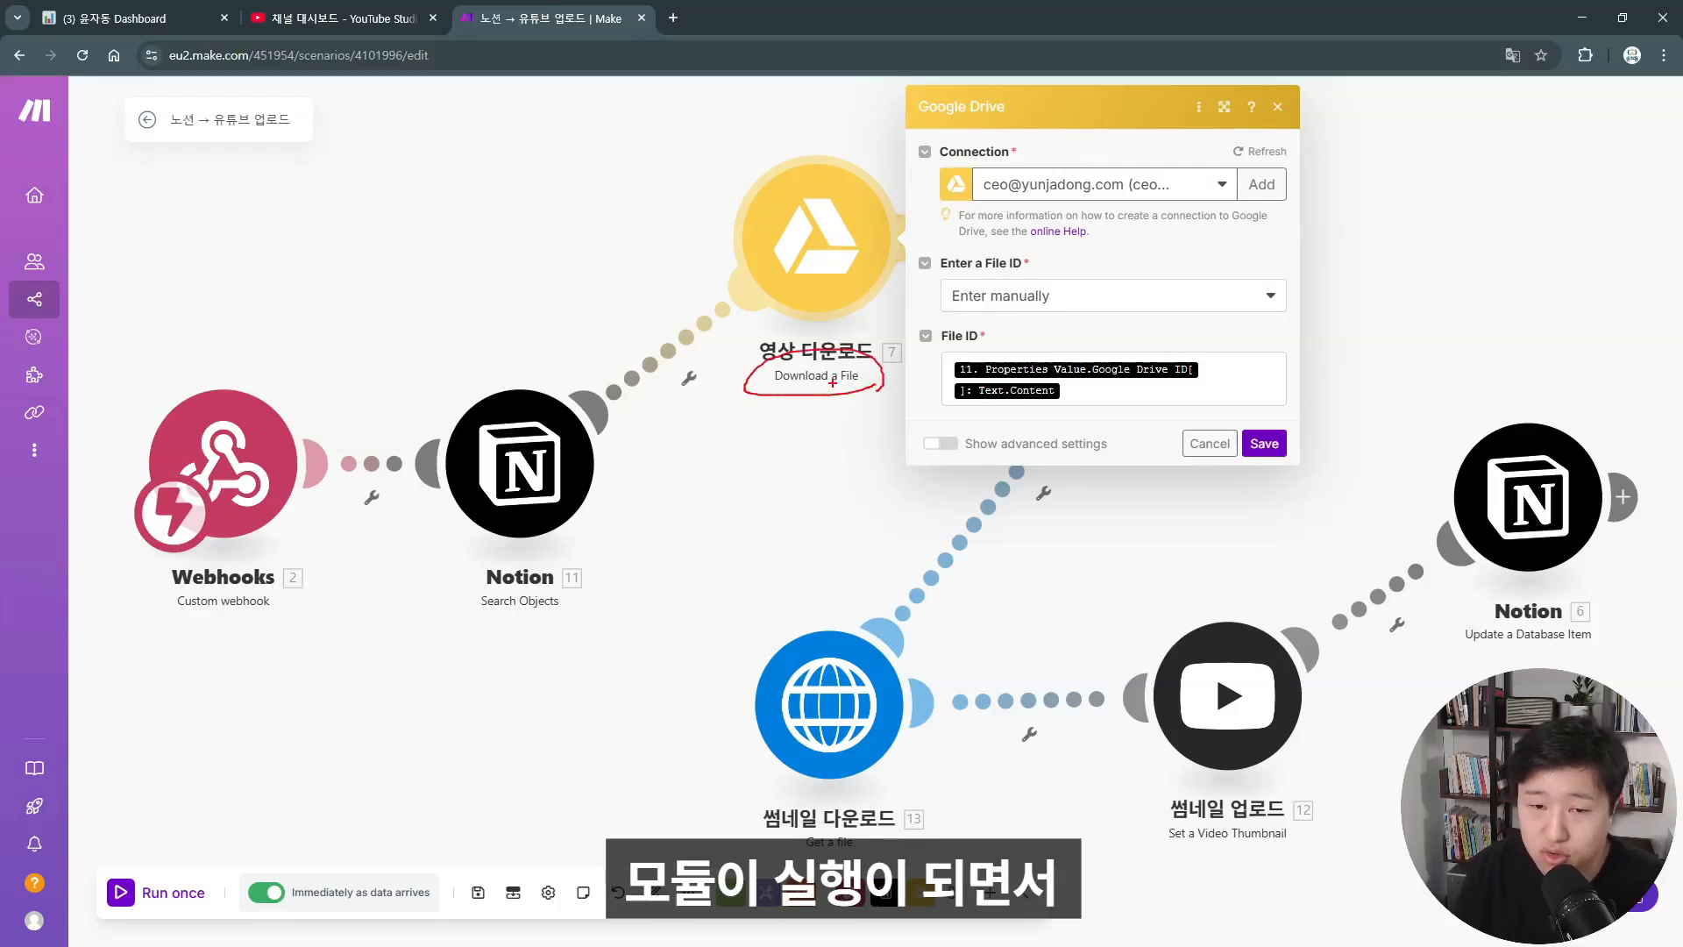
key(Escape)
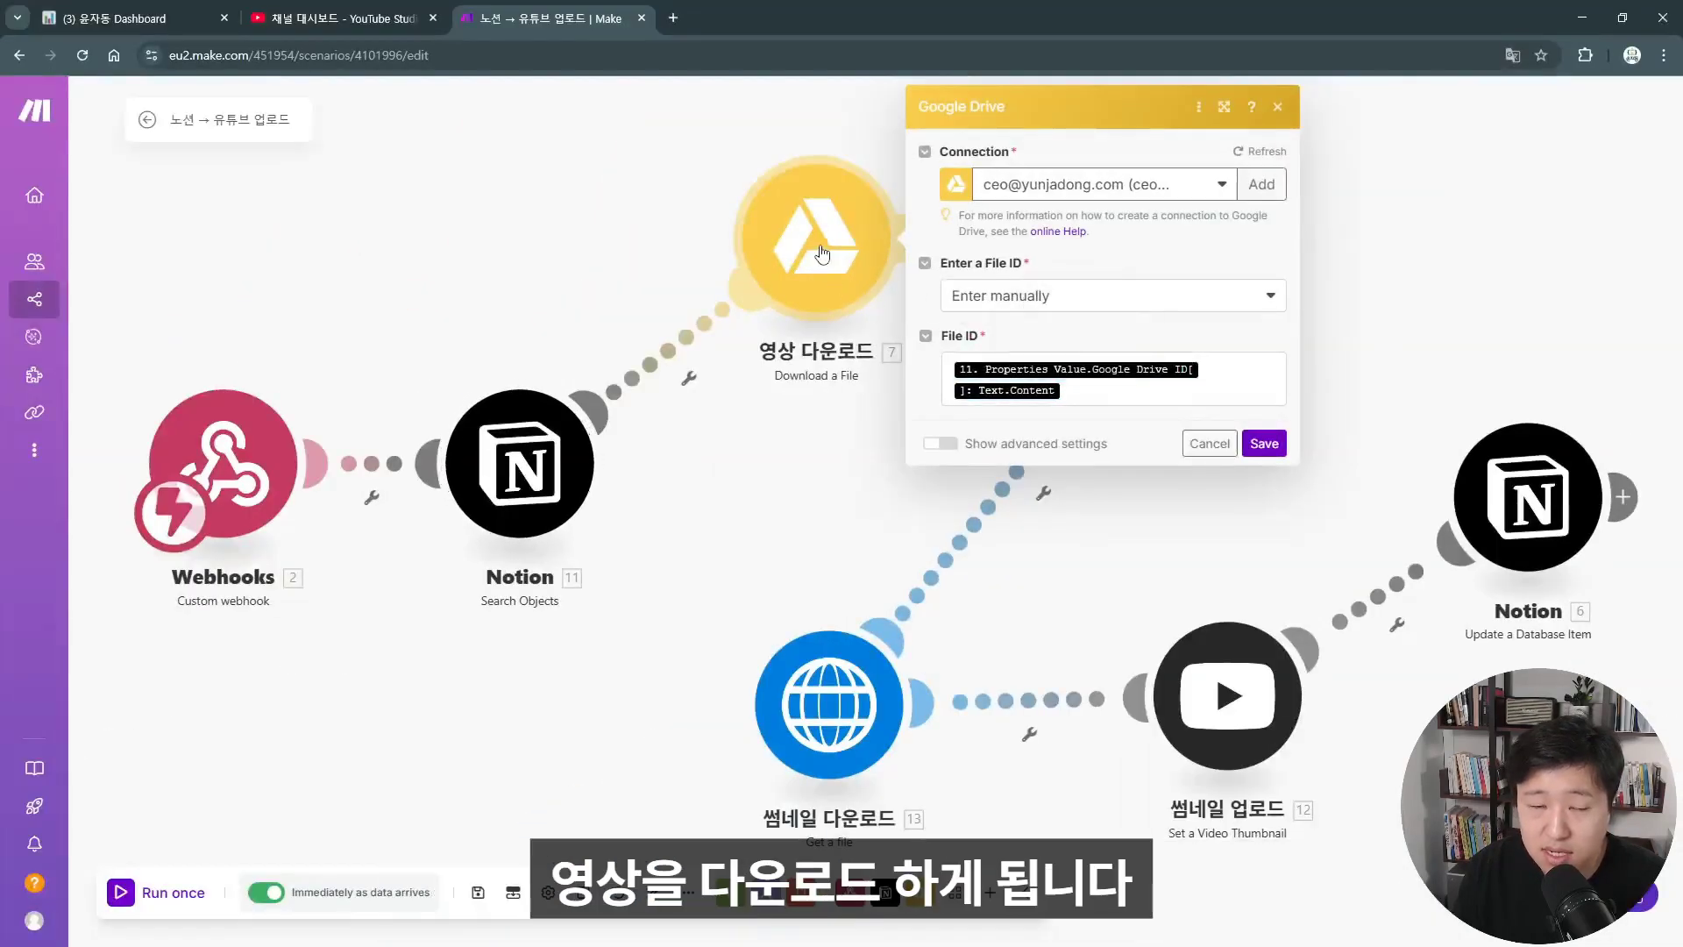
click(669, 239)
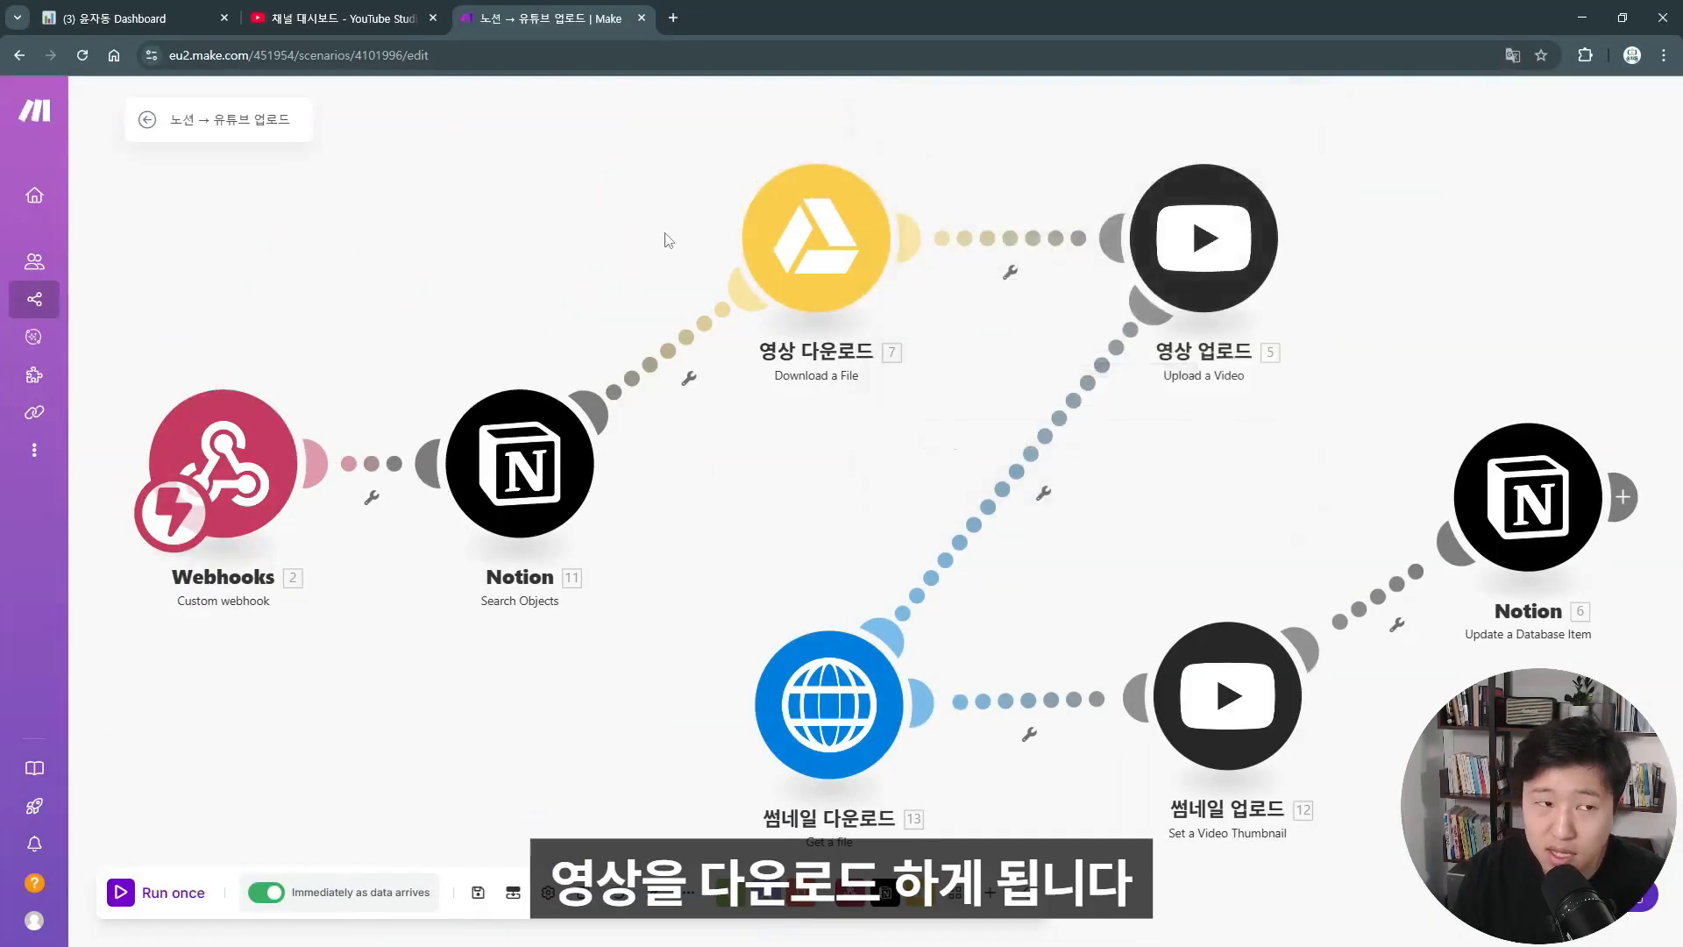
Check the Google Drive ID on the edited video's page in Notion, and return to the Make scenario
click(122, 18)
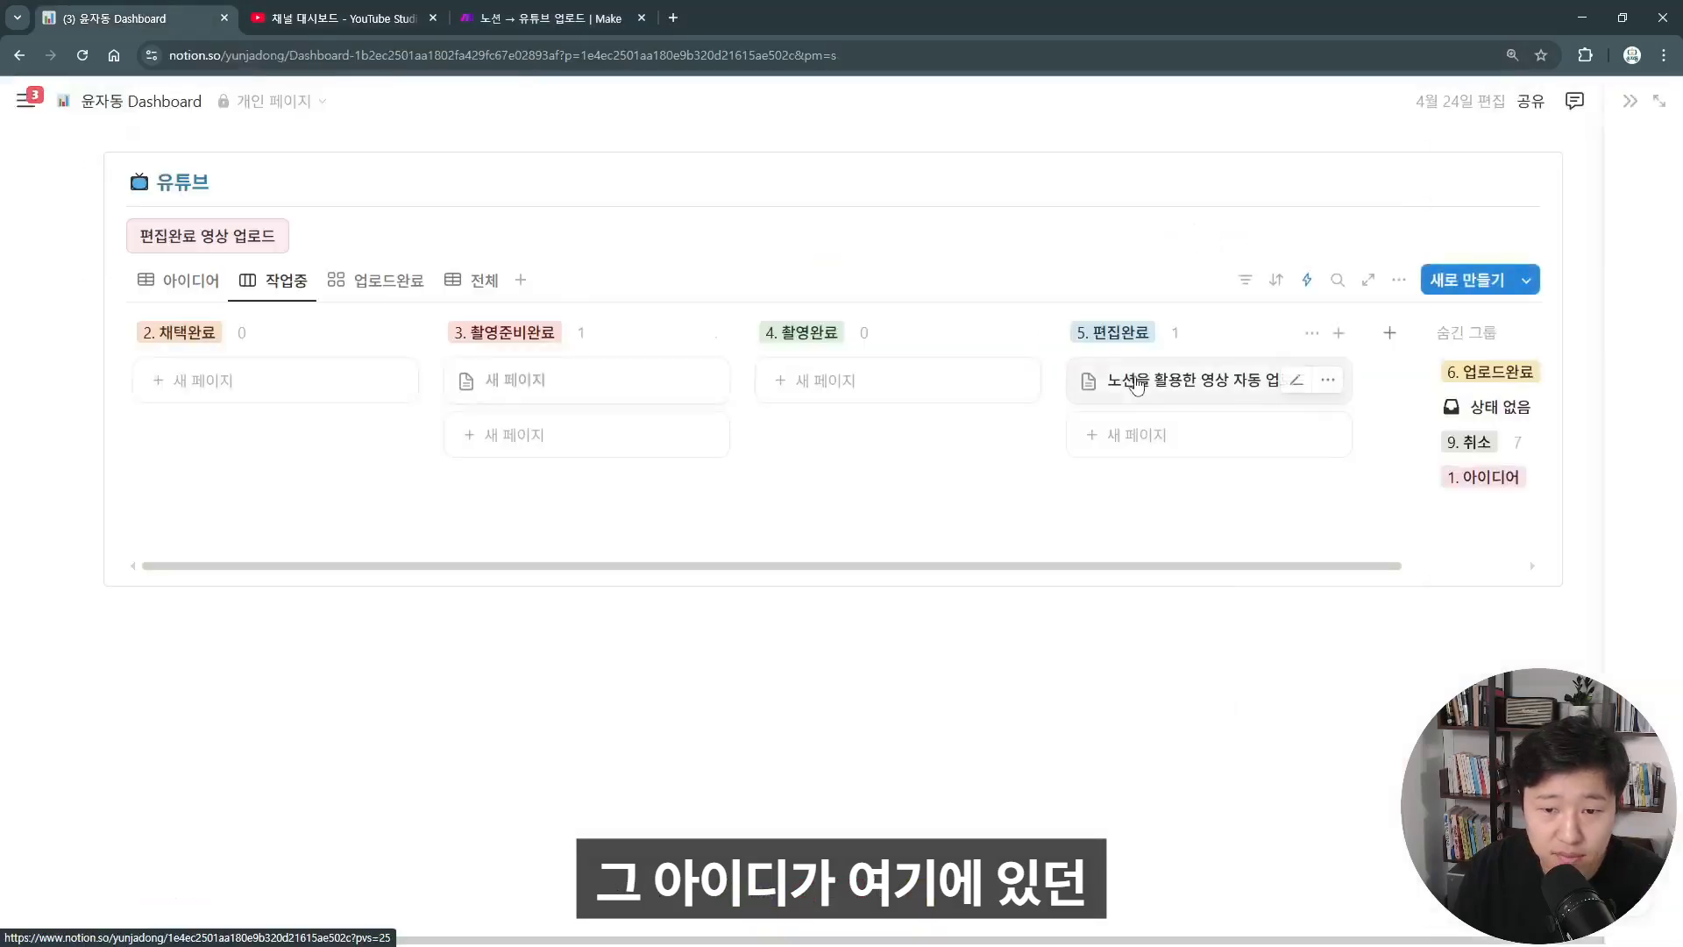
click(1227, 379)
mouse_move(826, 421)
mouse_down()
mouse_move(1151, 428)
mouse_move(846, 383)
mouse_up()
click(508, 9)
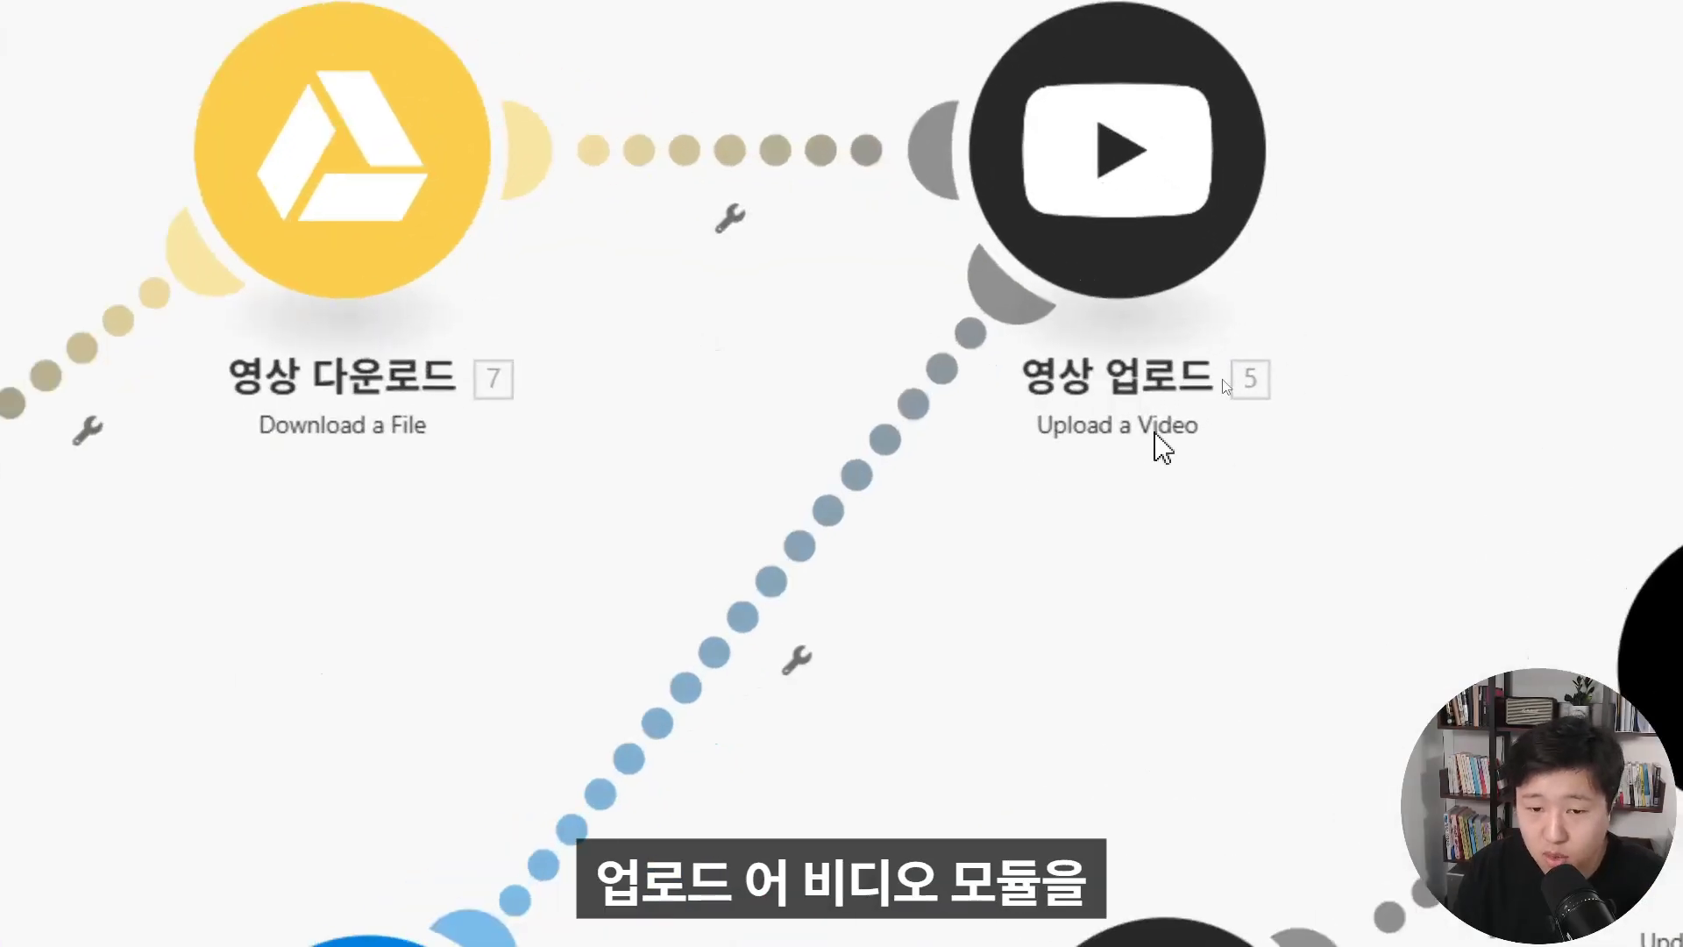
Review the video category, the Privacy Status and Scheduling options and the Publish at mapping in the 영상 업로드 YouTube module
click(1131, 167)
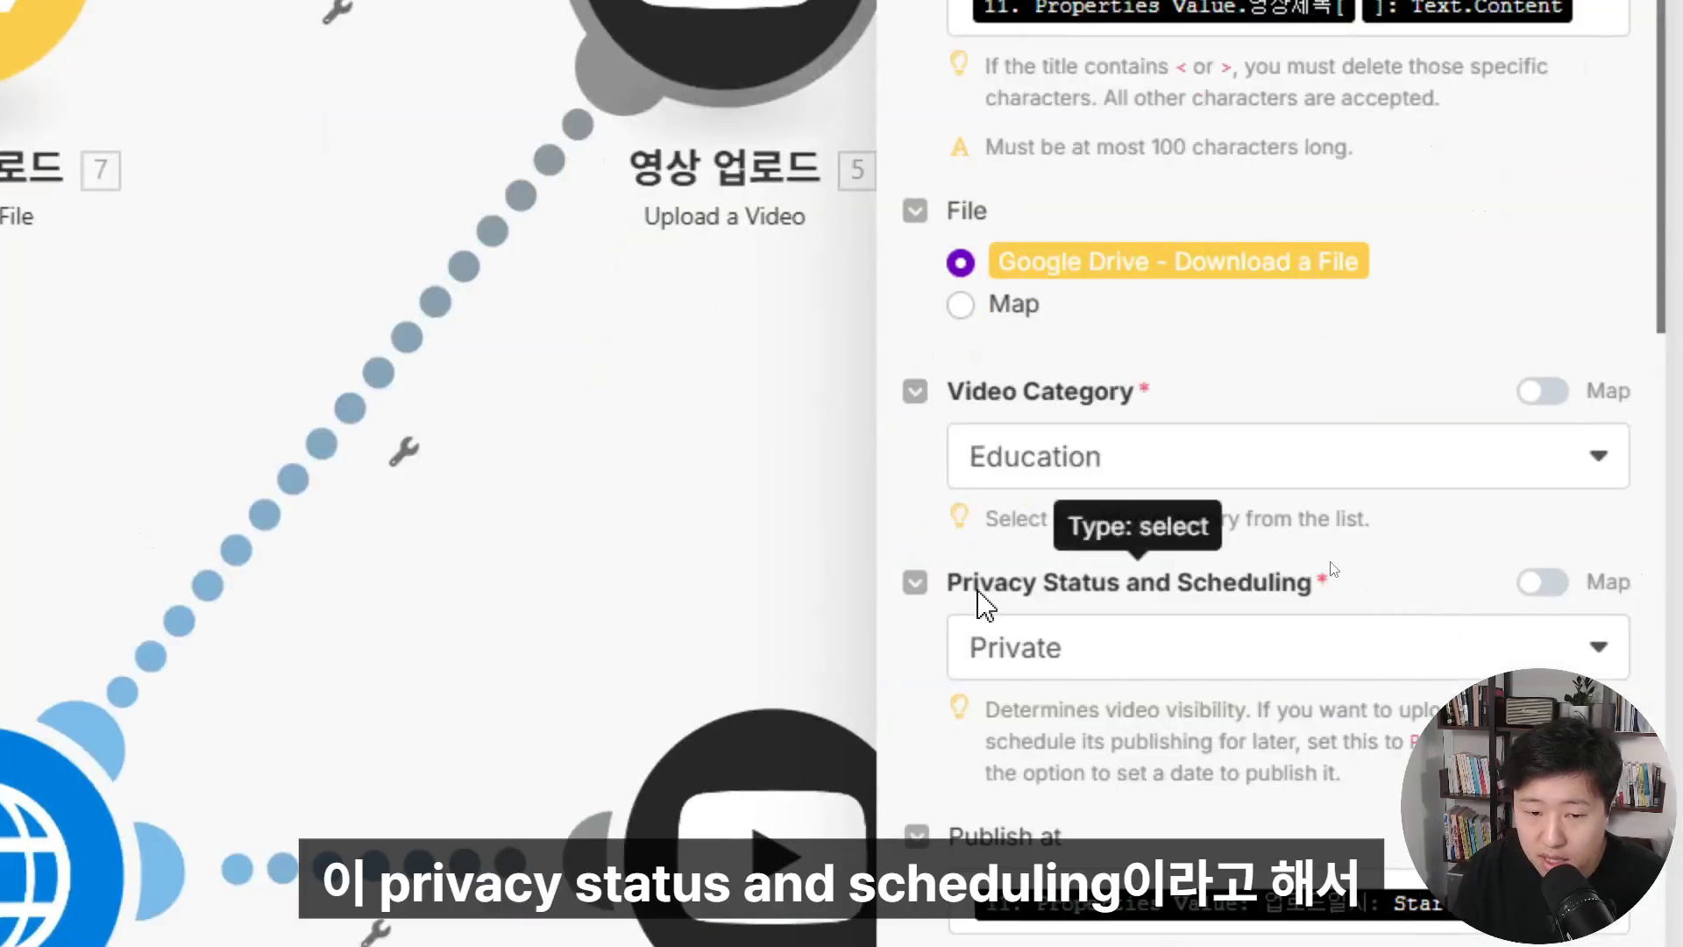
scroll(1219, 613, down, 4)
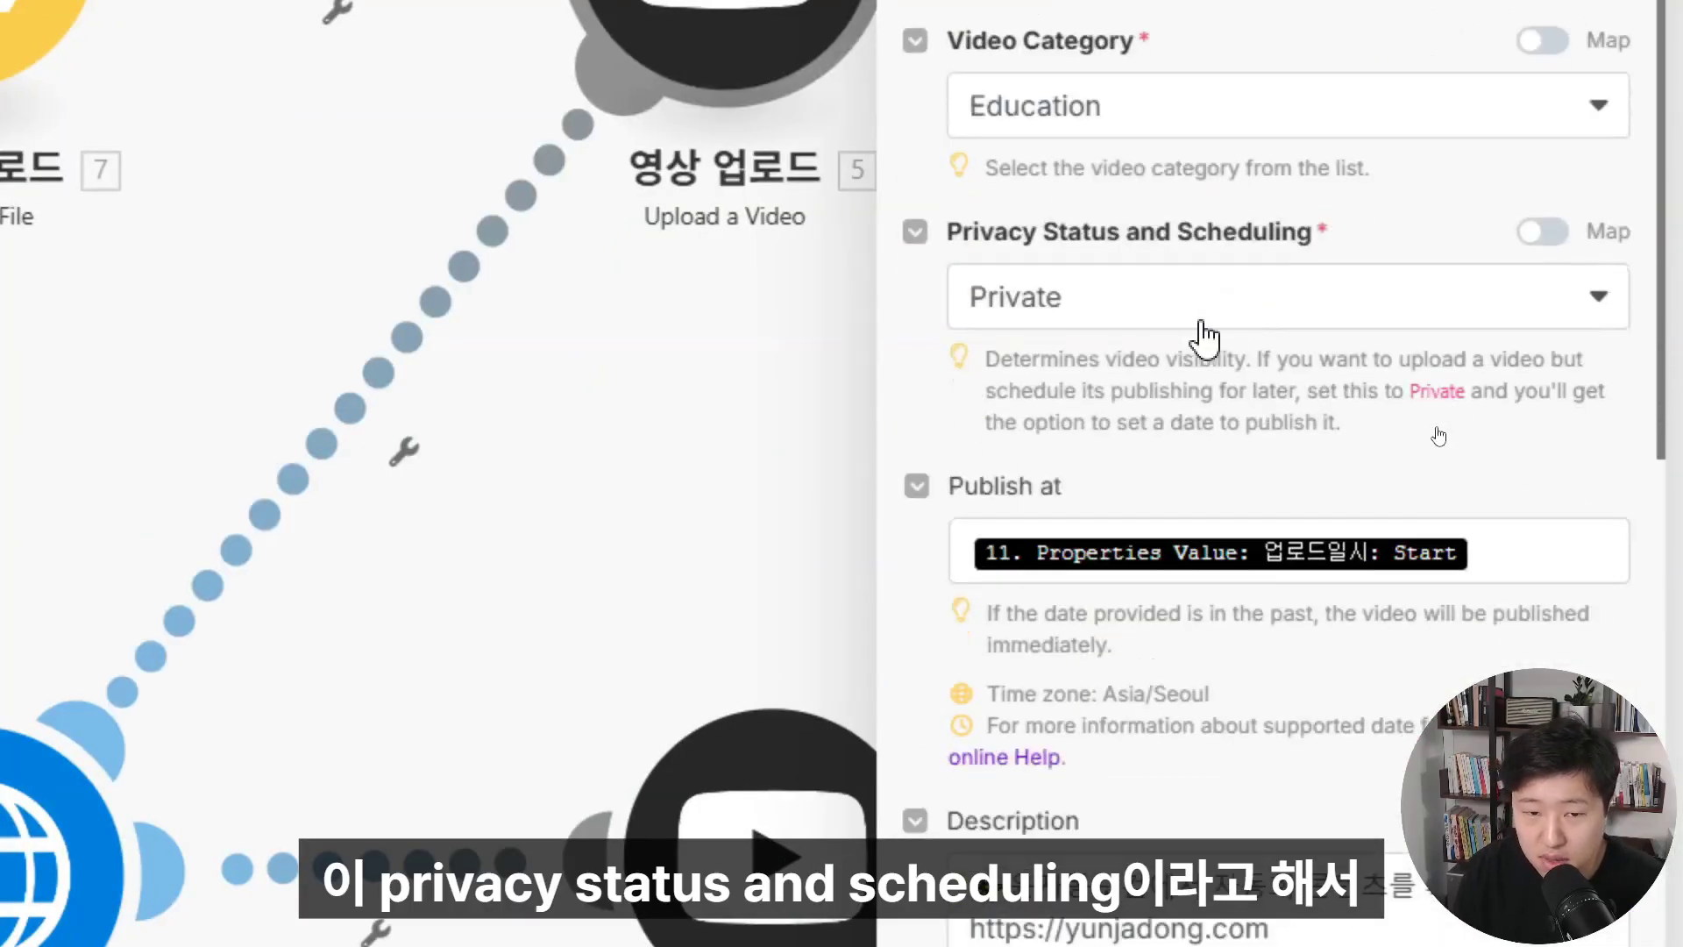
click(1172, 314)
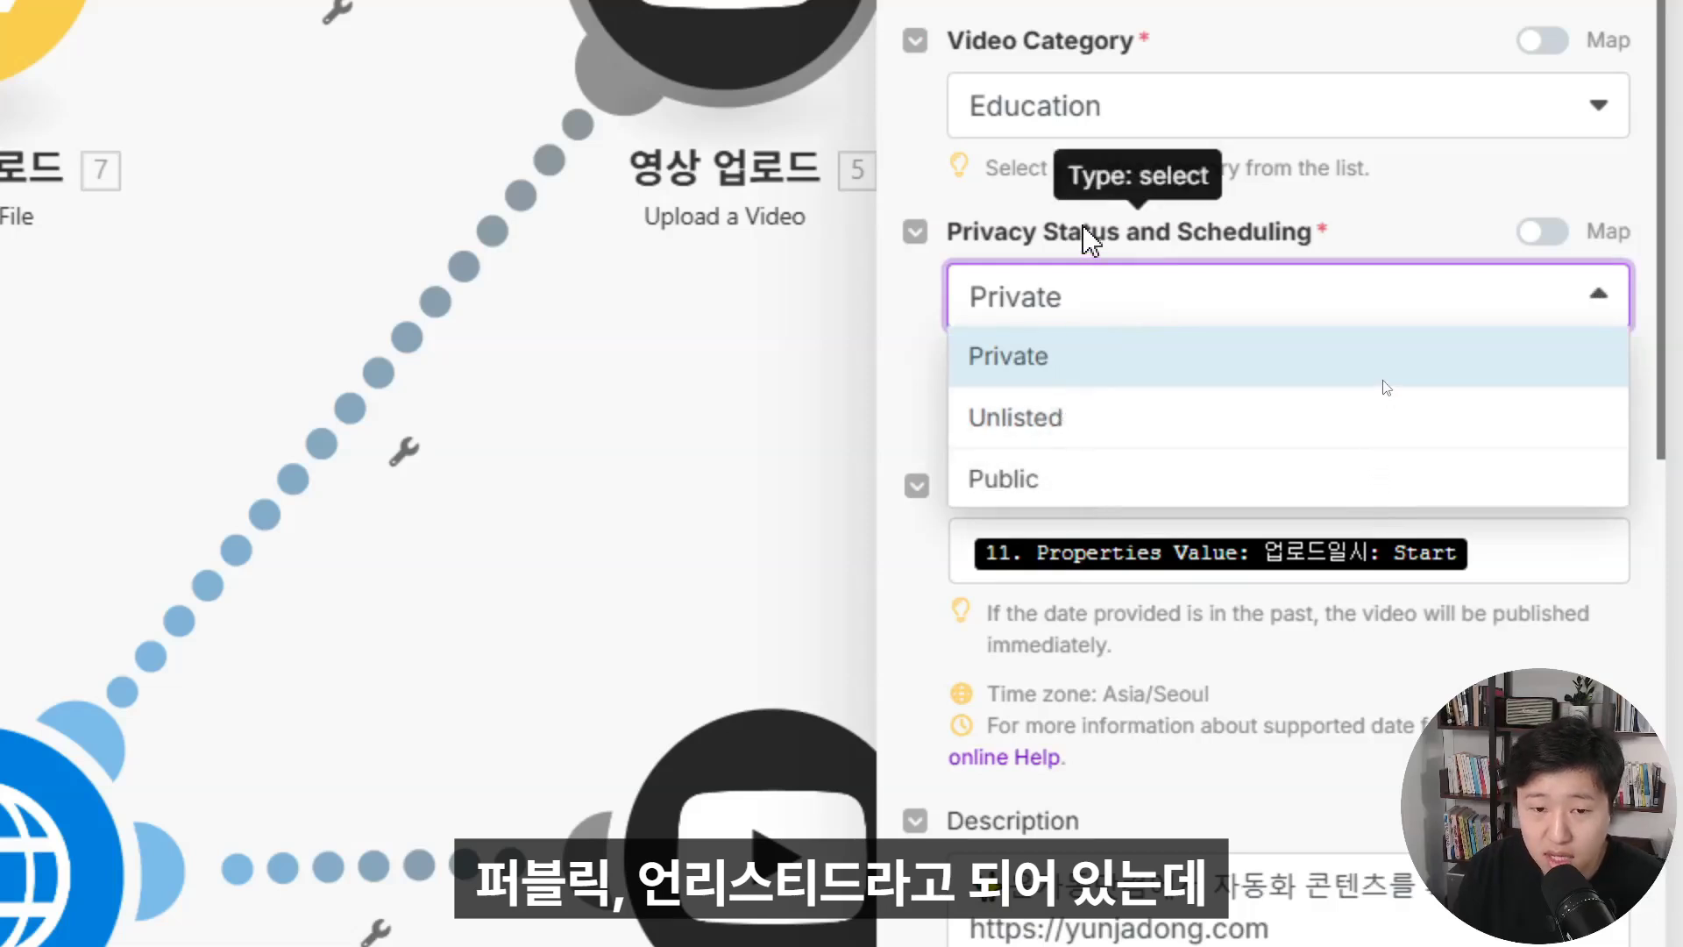
click(1012, 293)
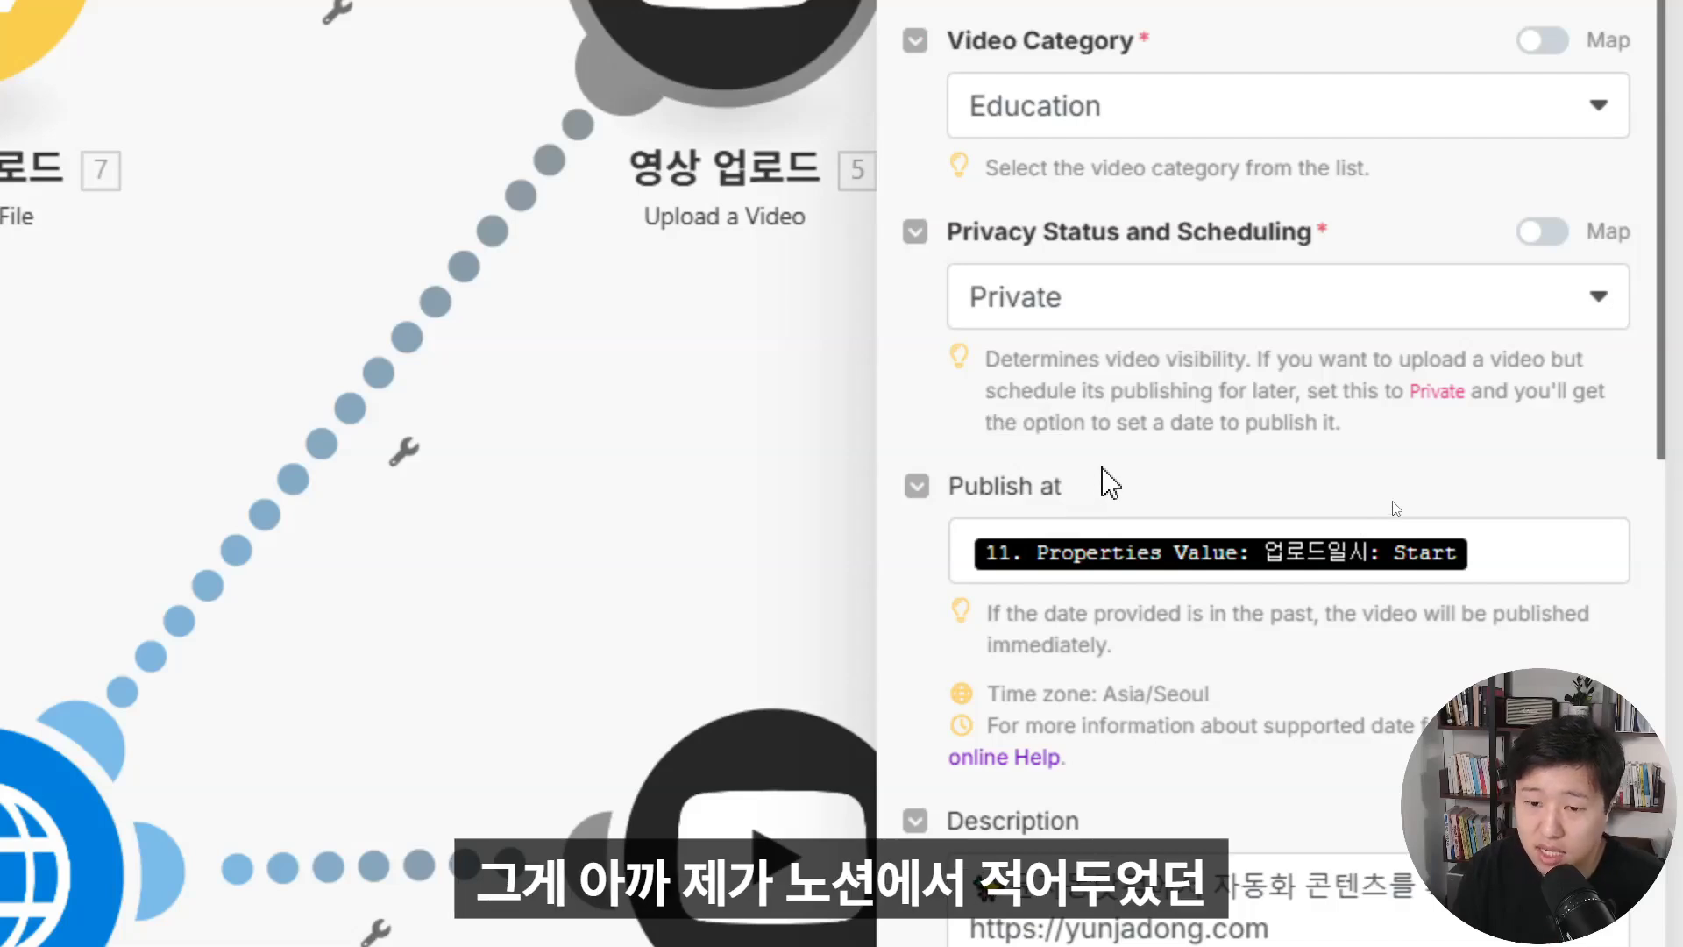
scroll(1096, 433, down, 2)
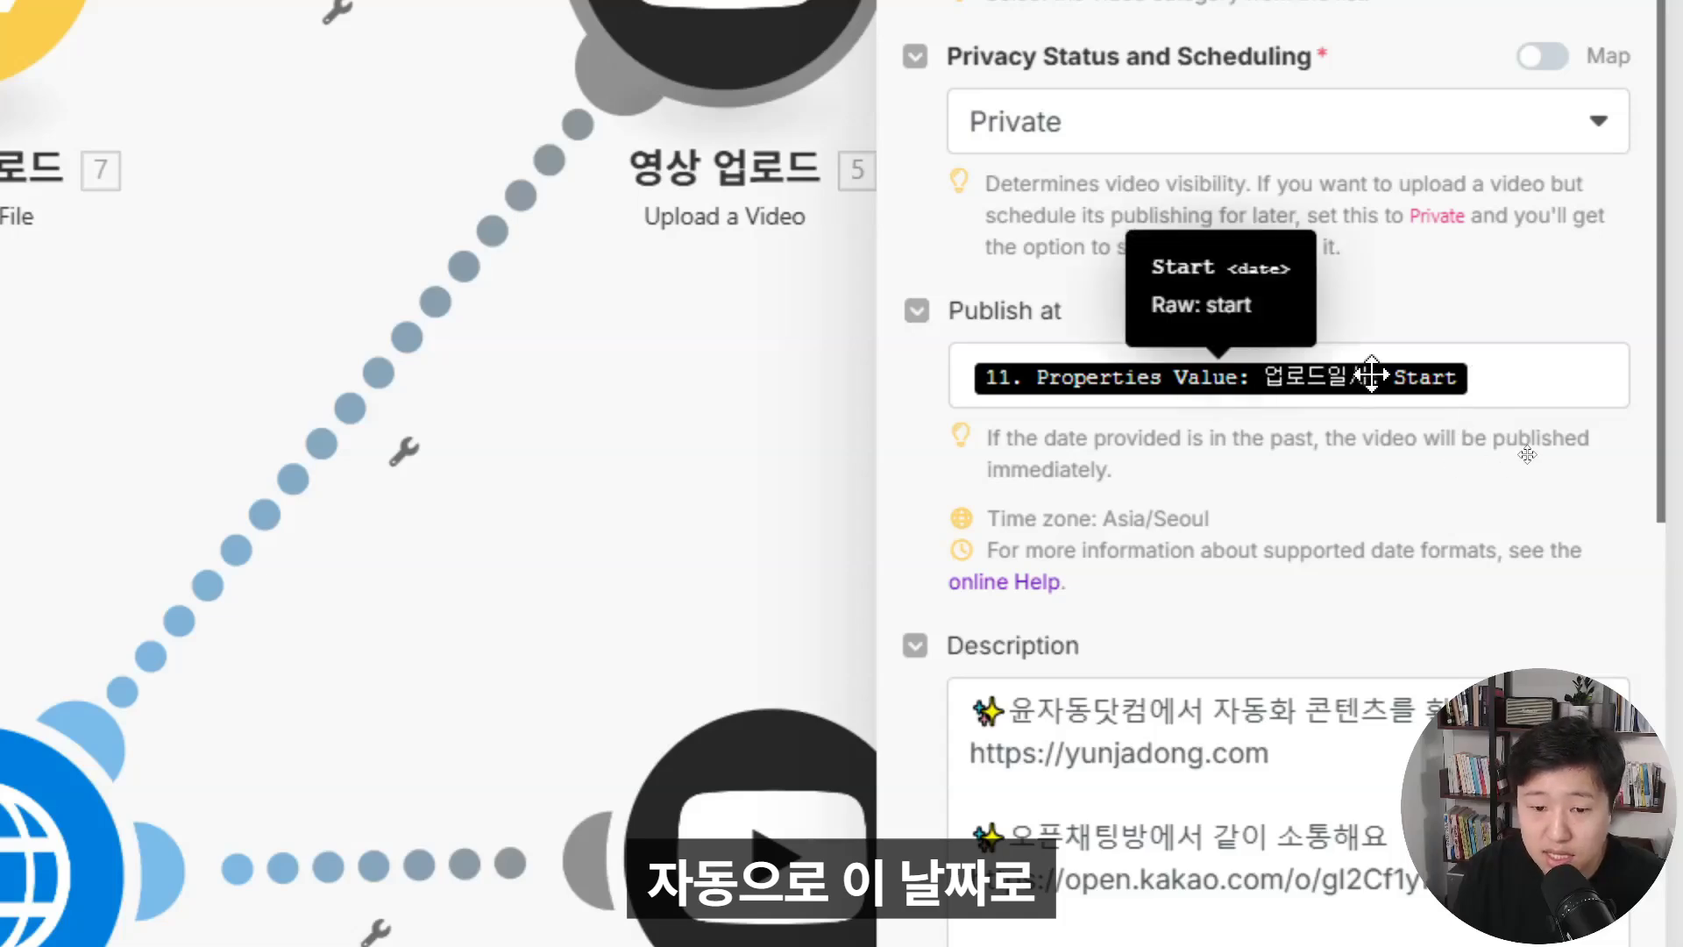
Review the 영상 업로드 module's description, made-for-kids, altered media, tags and license settings, and close the module
scroll(1093, 175, down, 5)
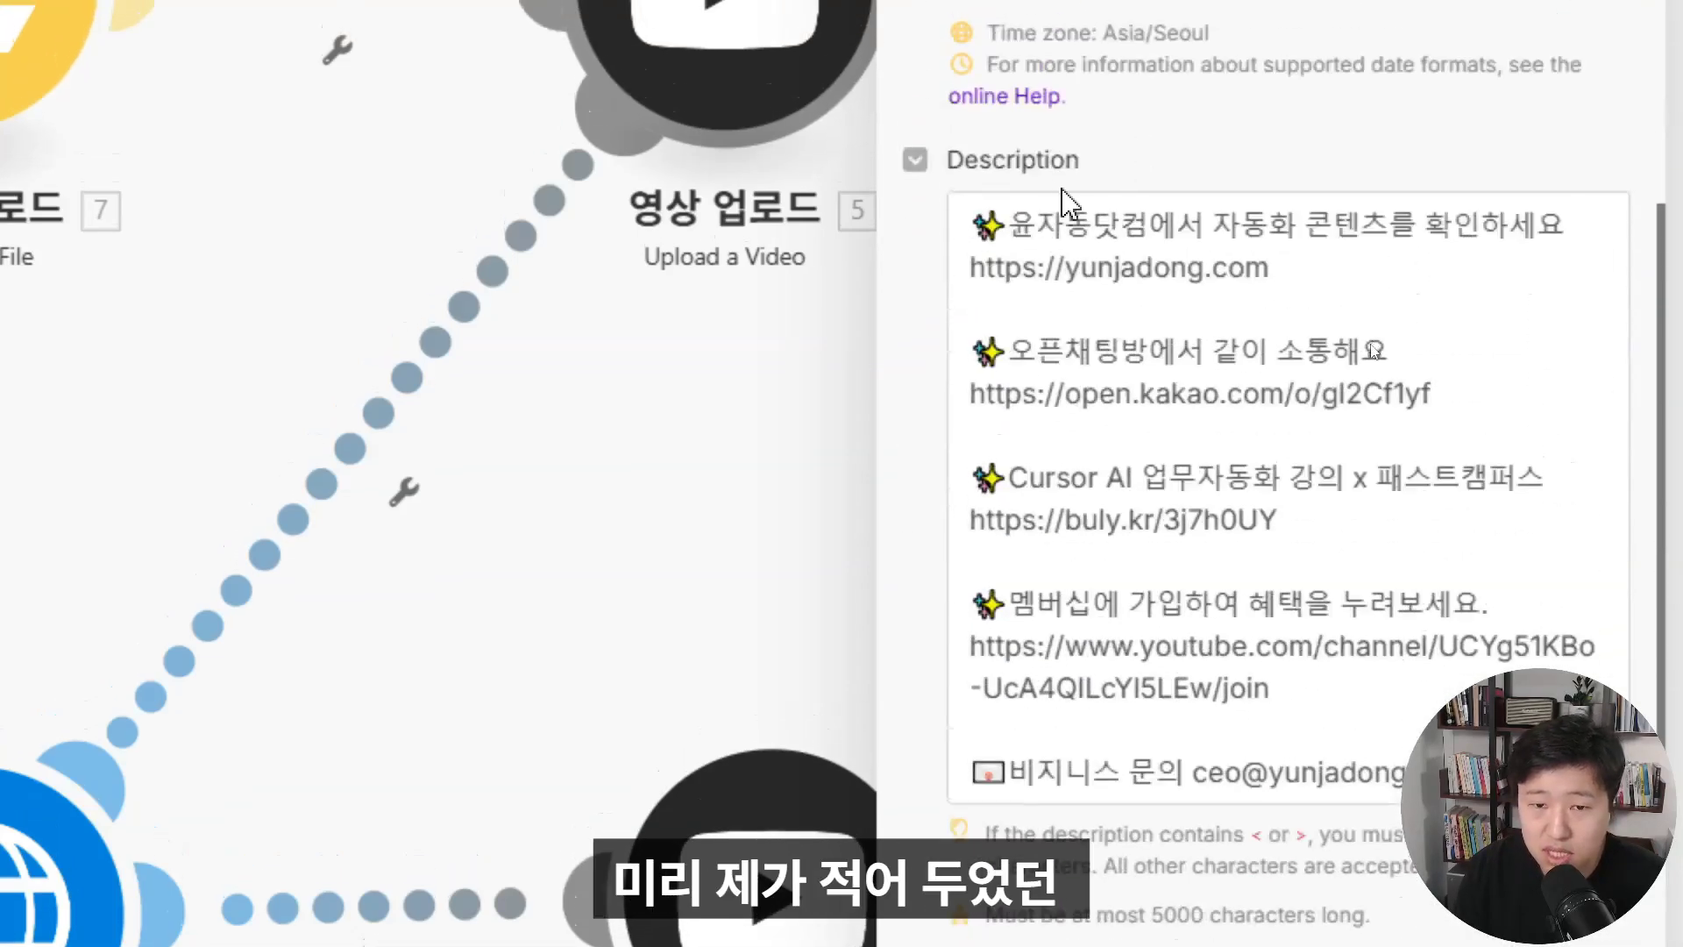
scroll(1029, 199, down, 7)
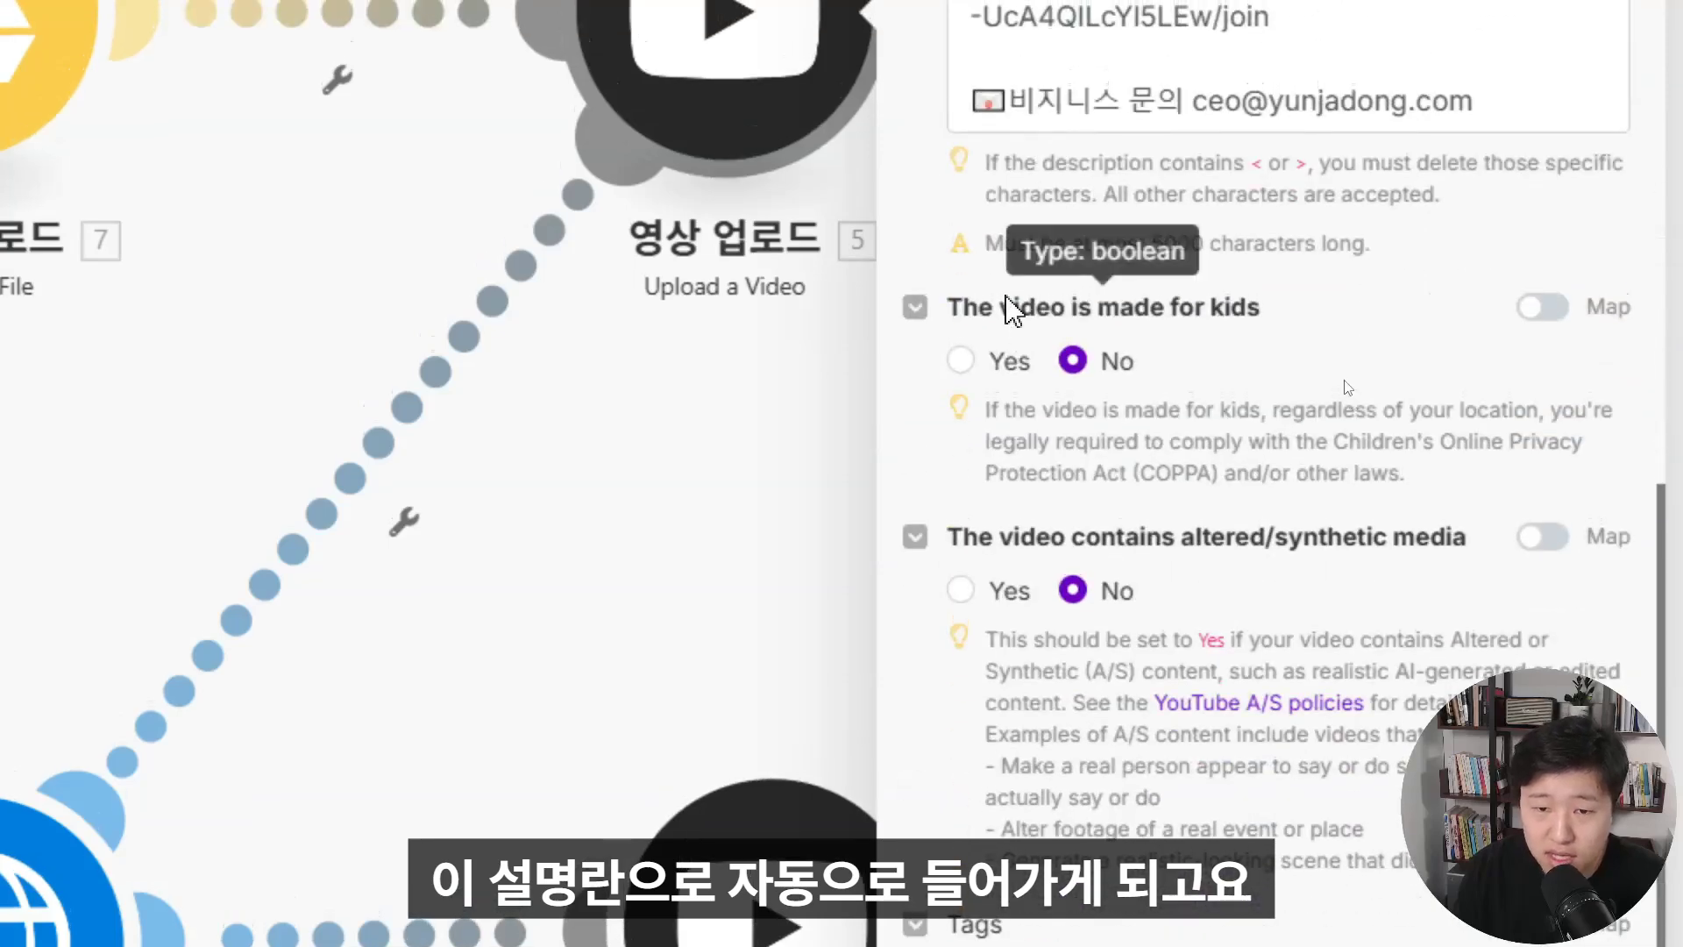
drag(1021, 307, 1333, 364)
click(1336, 243)
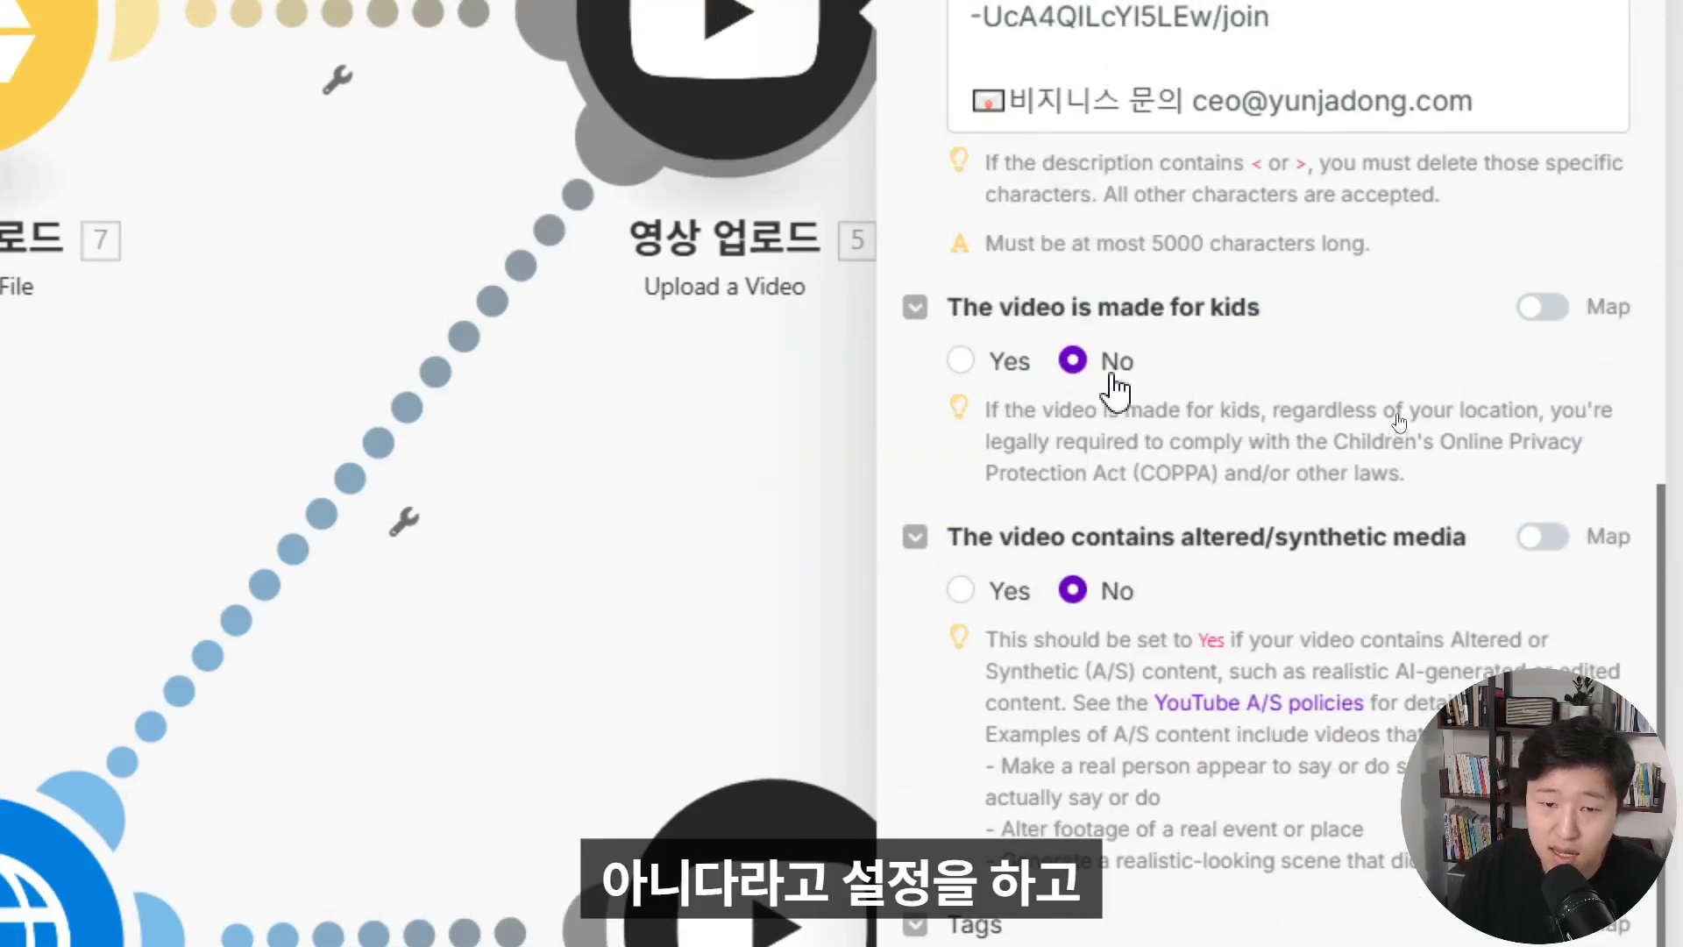
scroll(1095, 333, down, 5)
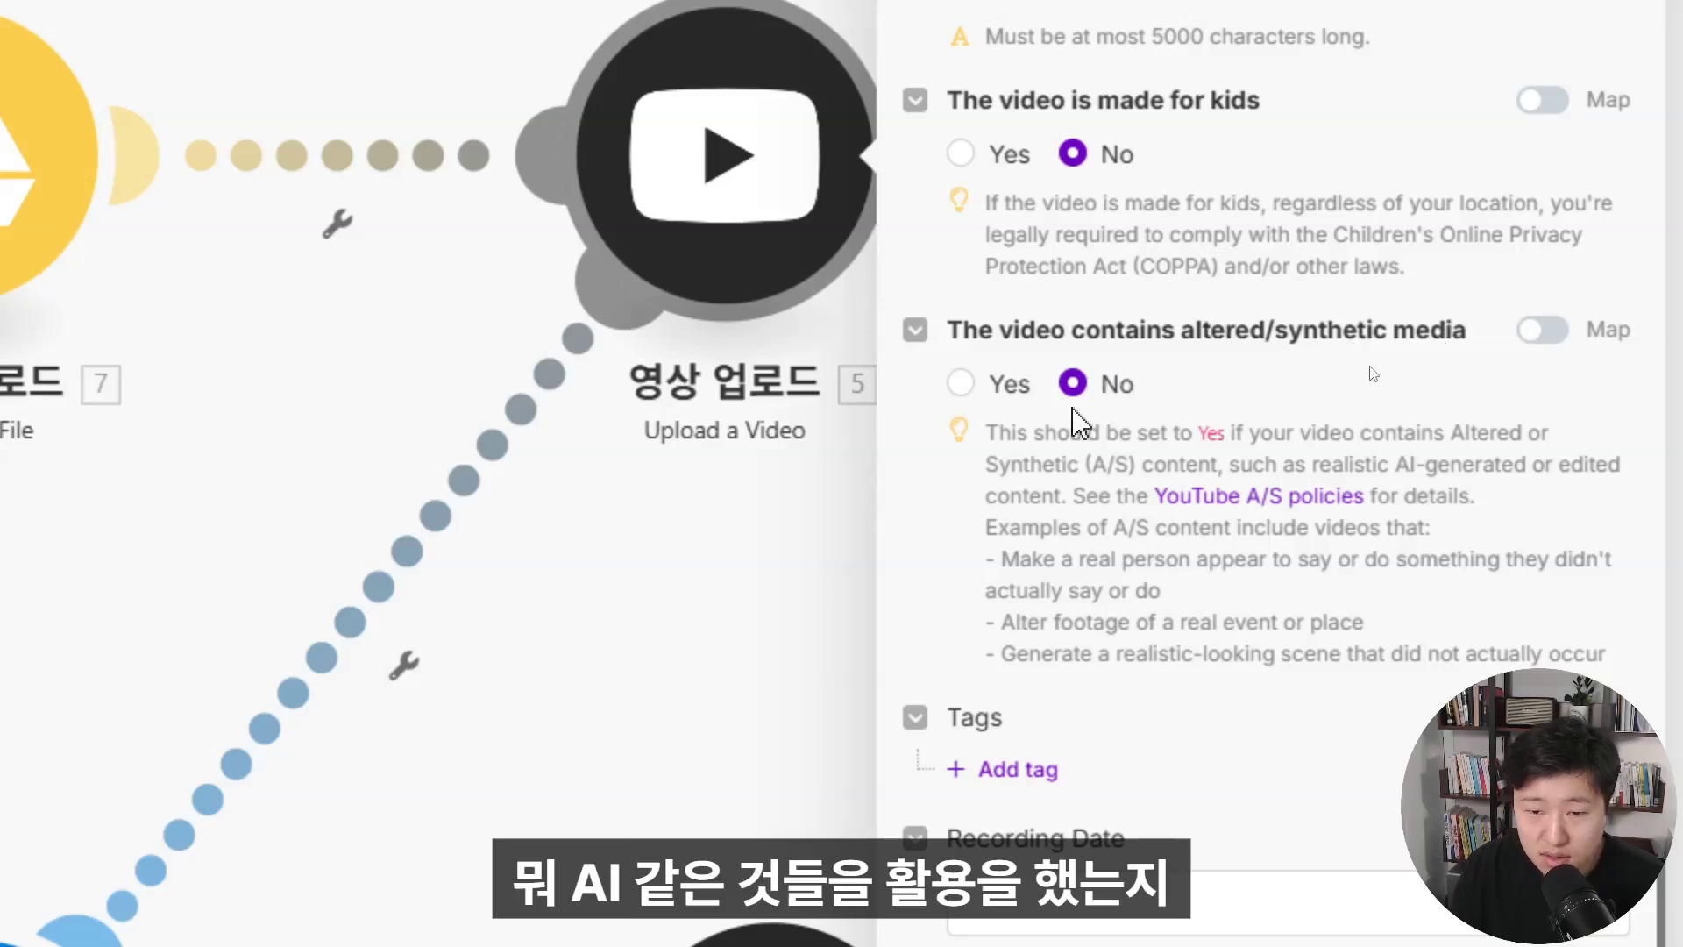
scroll(1119, 351, down, 4)
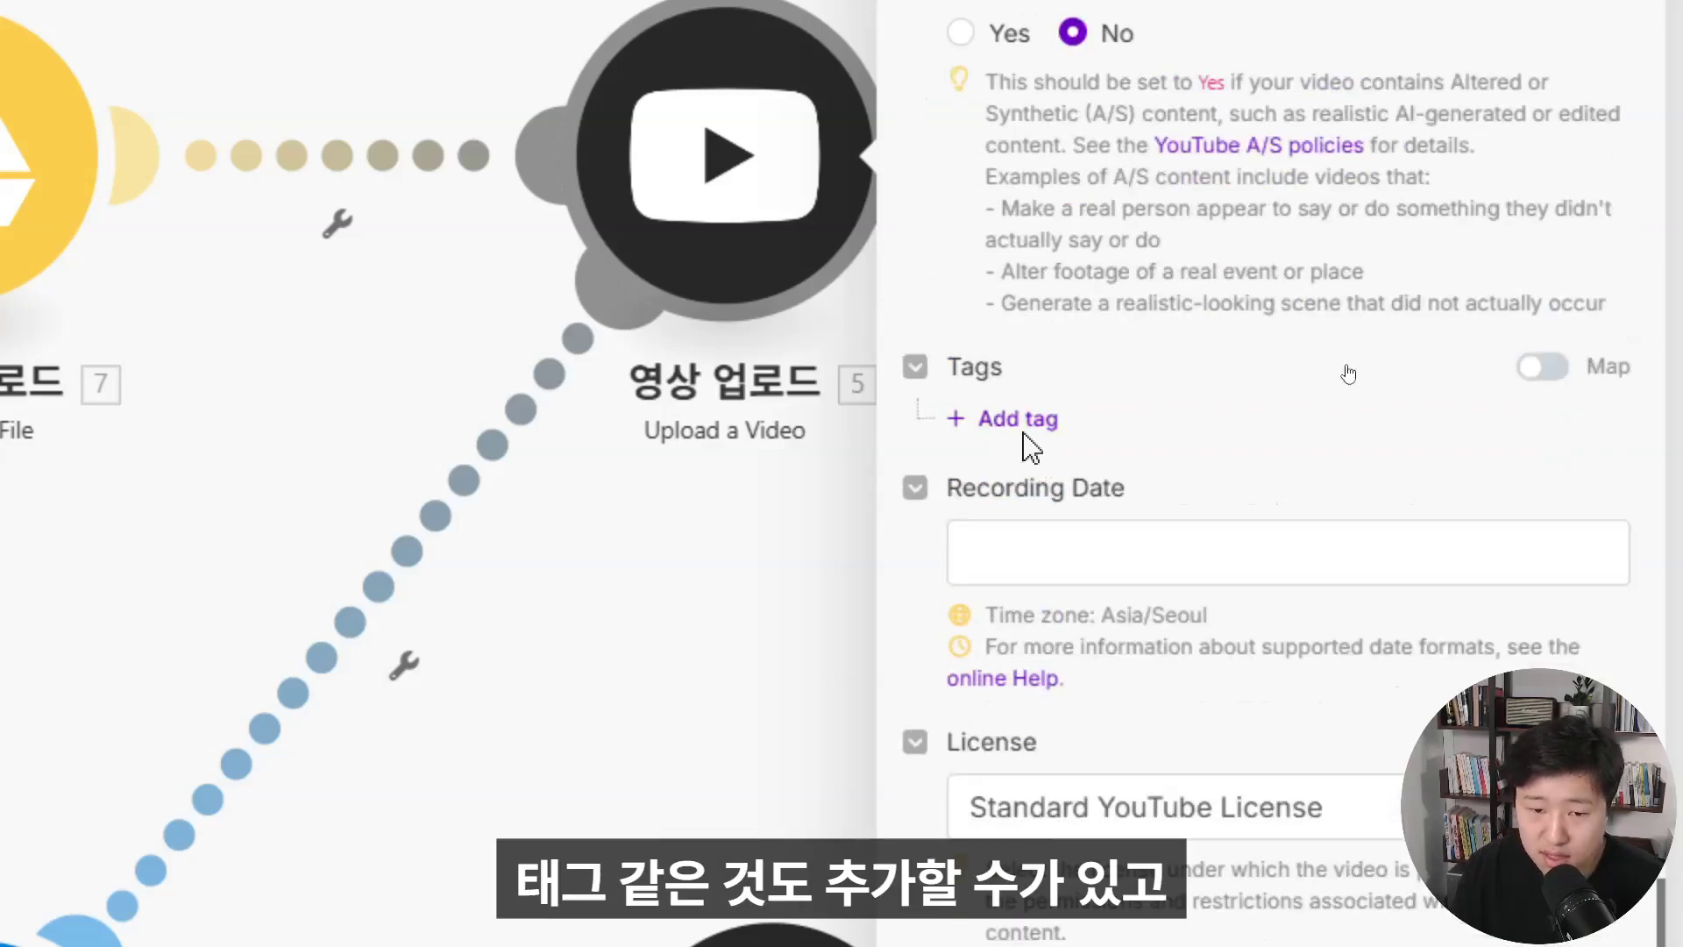
scroll(1025, 351, down, 1)
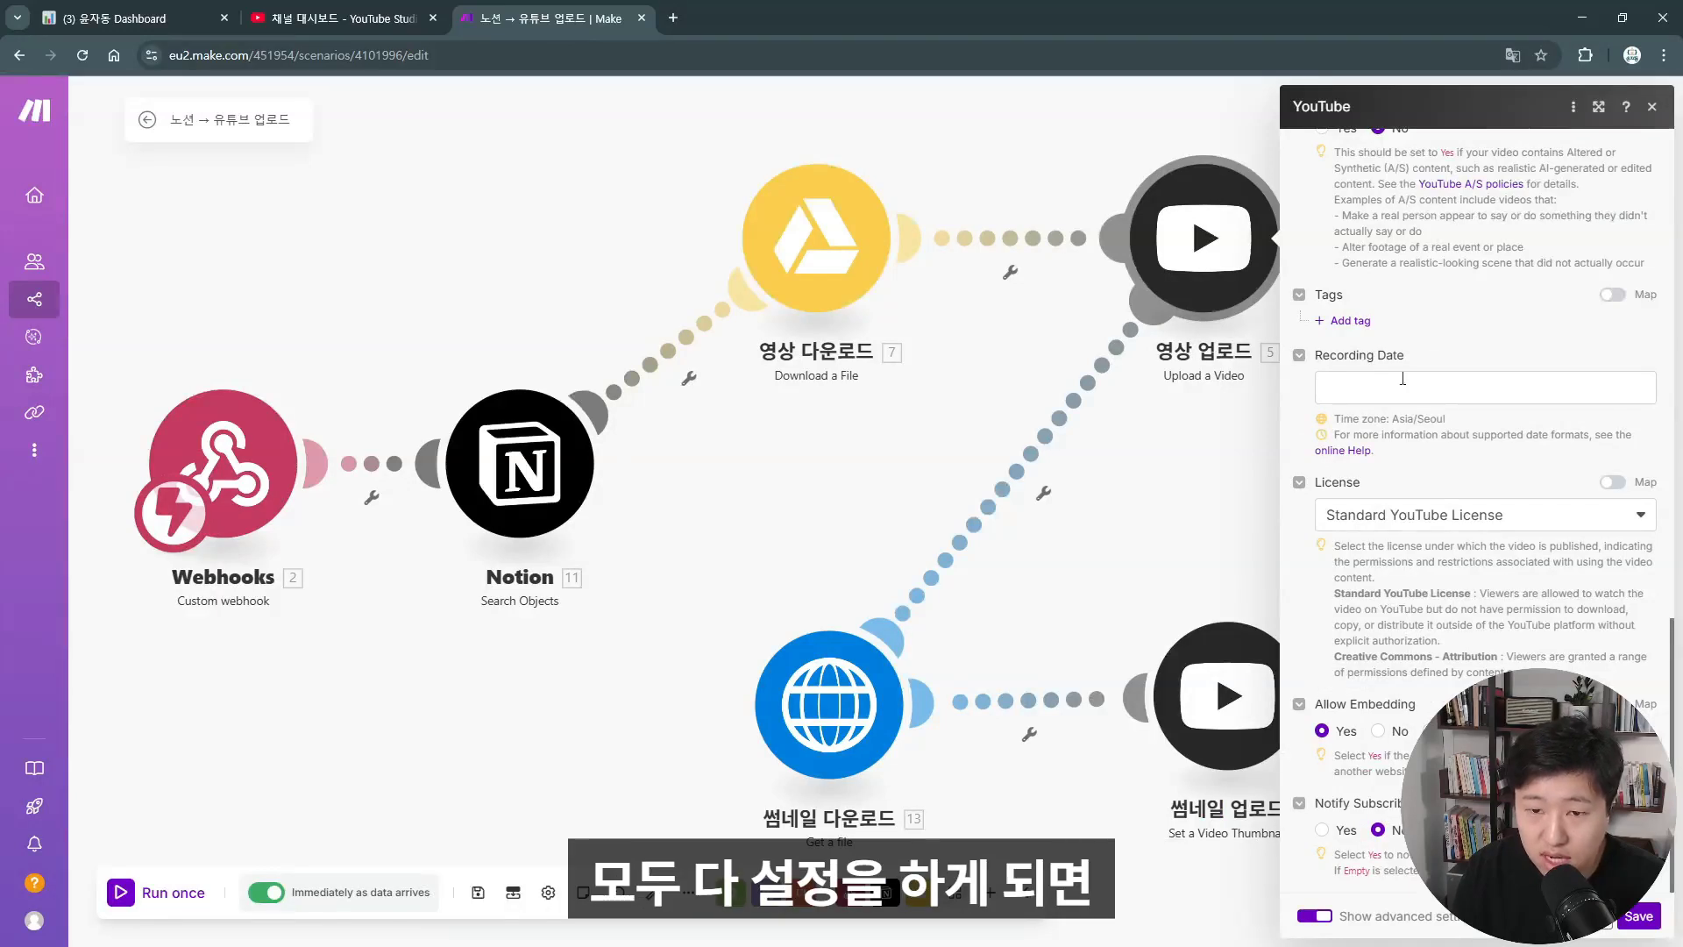
click(1238, 234)
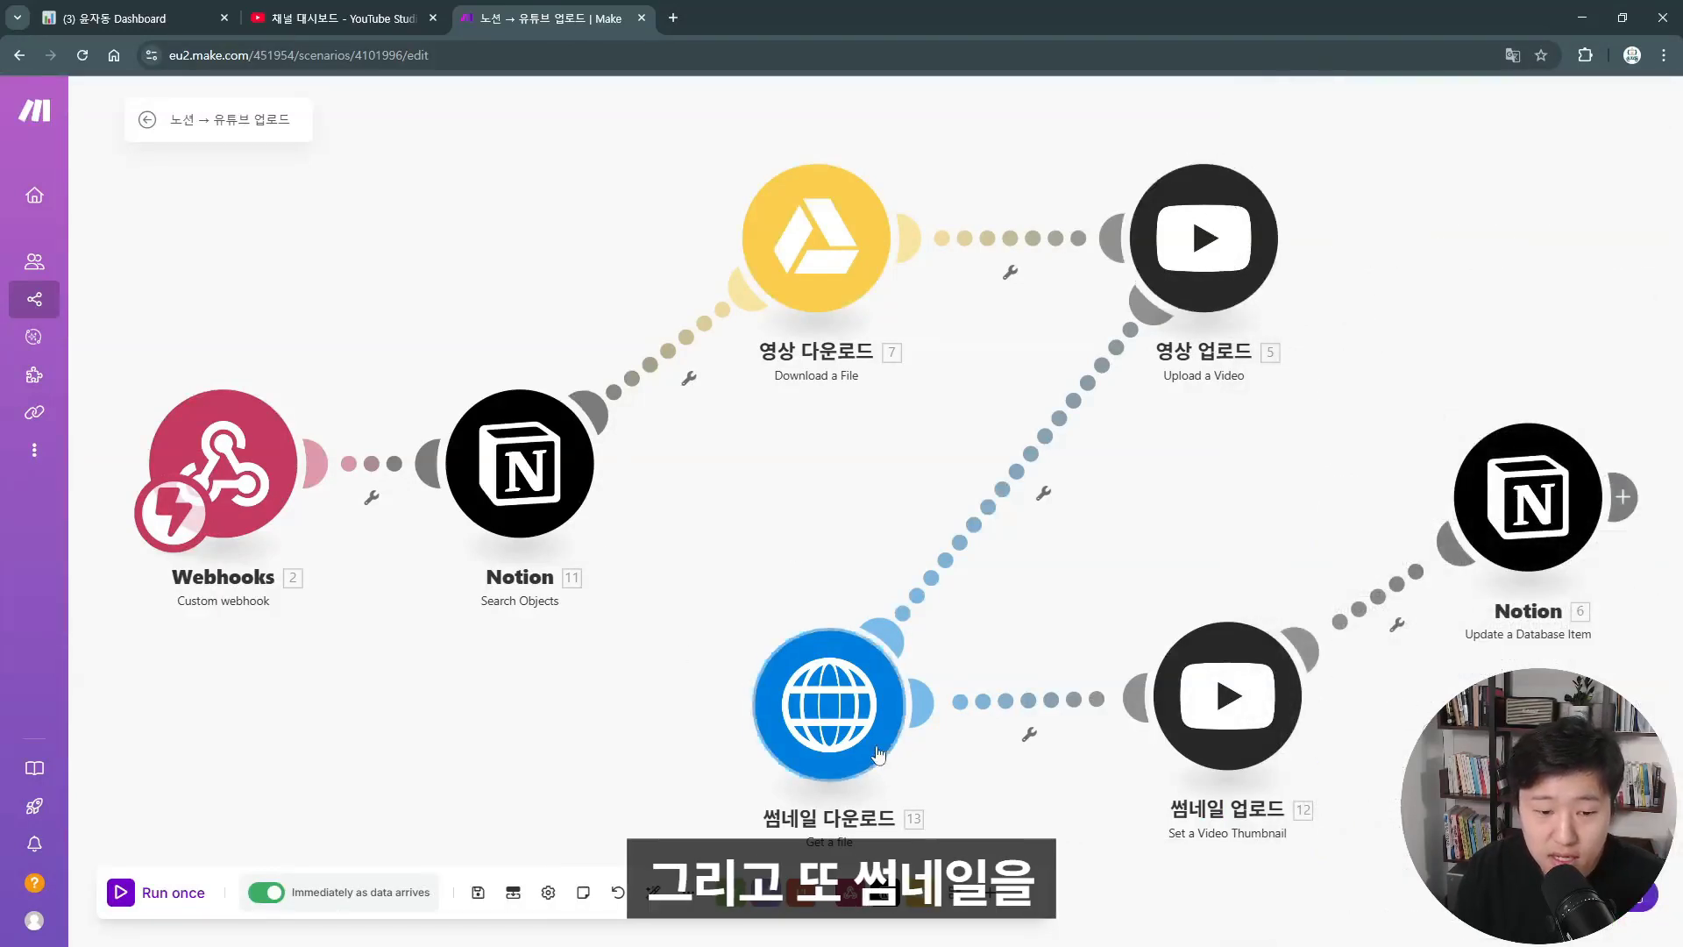
Inspect the settings of the 썸네일 다운로드 and 썸네일 업로드 modules that handle the video's thumbnail
click(845, 734)
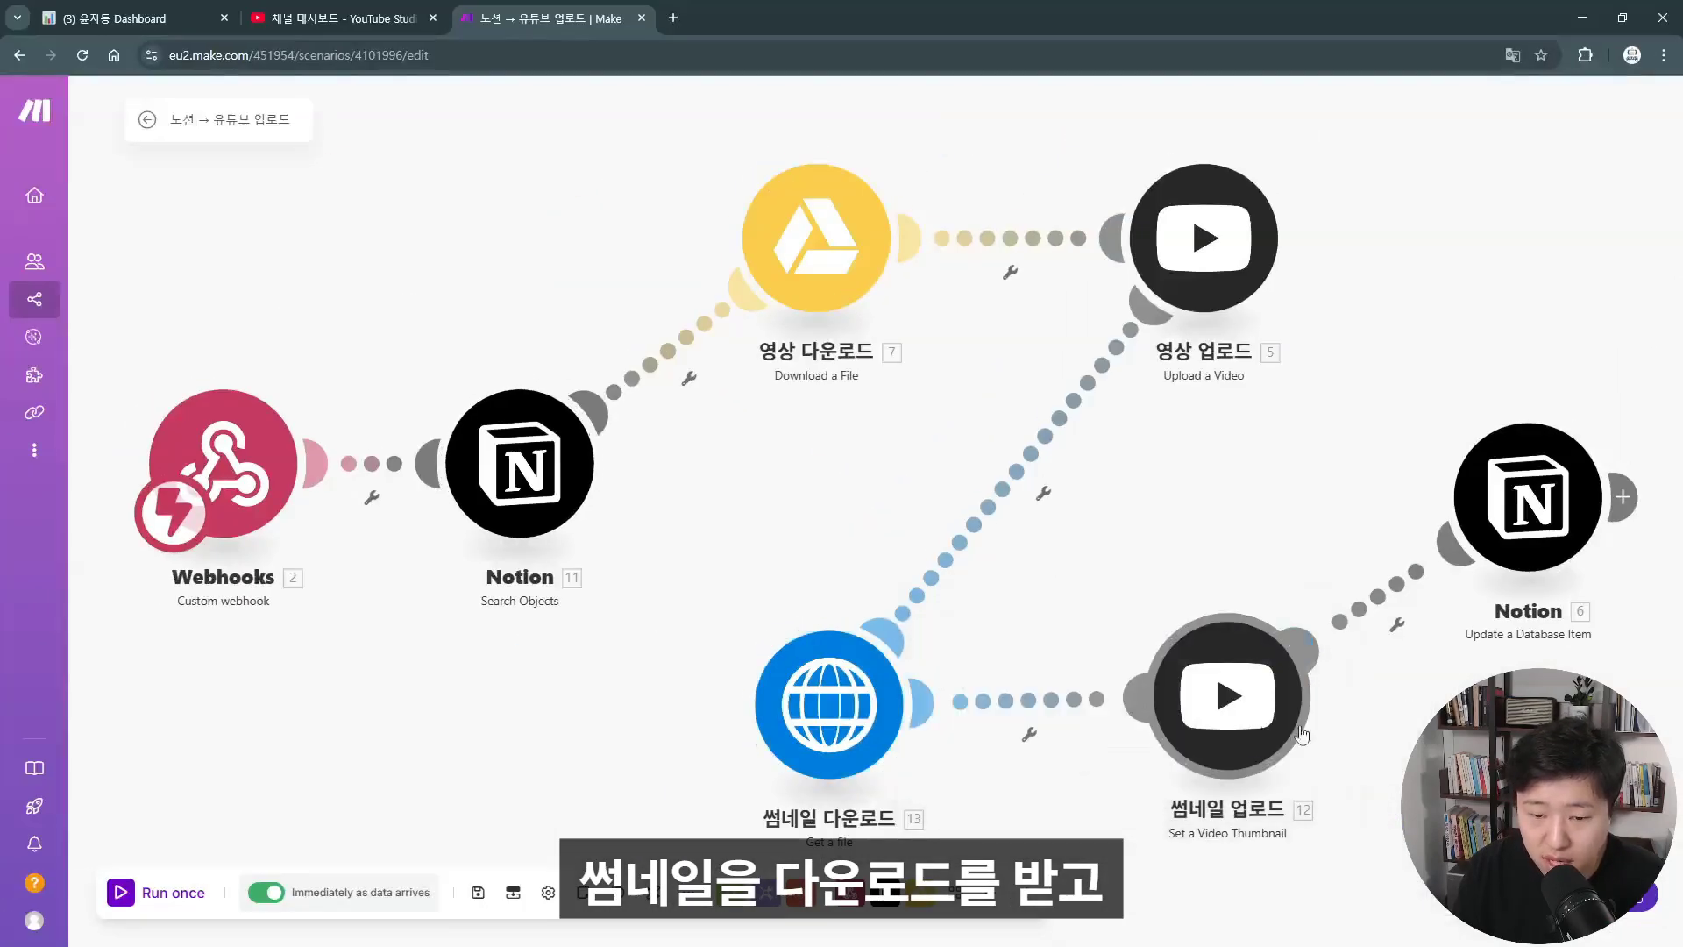
drag(1053, 561, 728, 416)
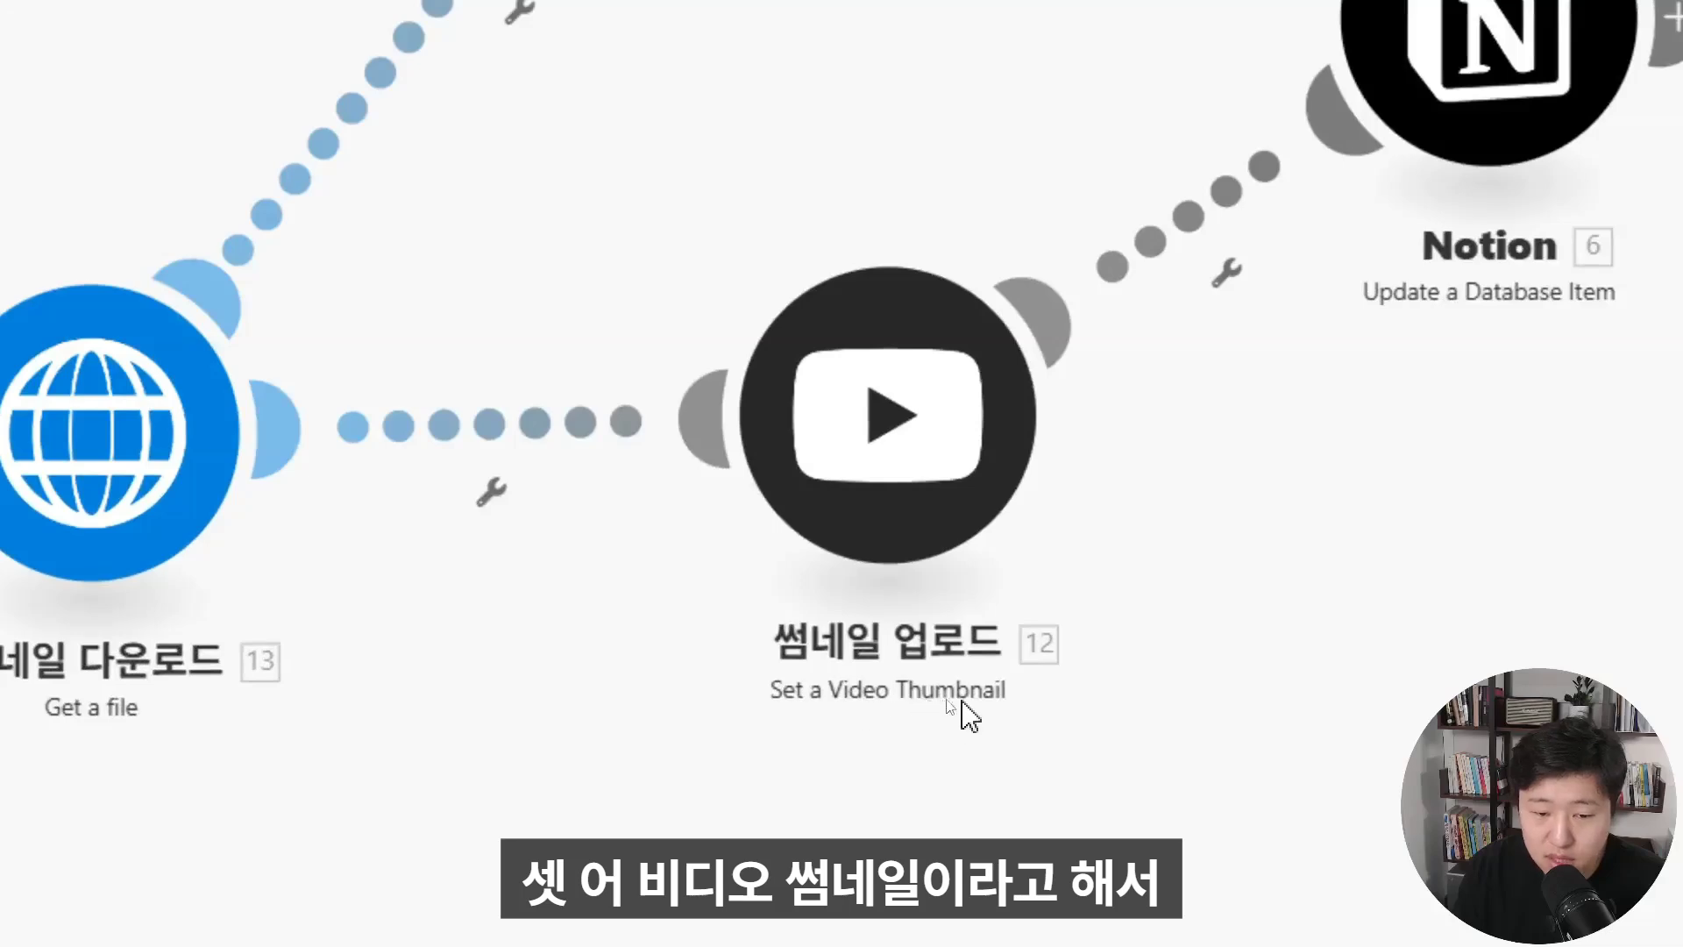
click(890, 413)
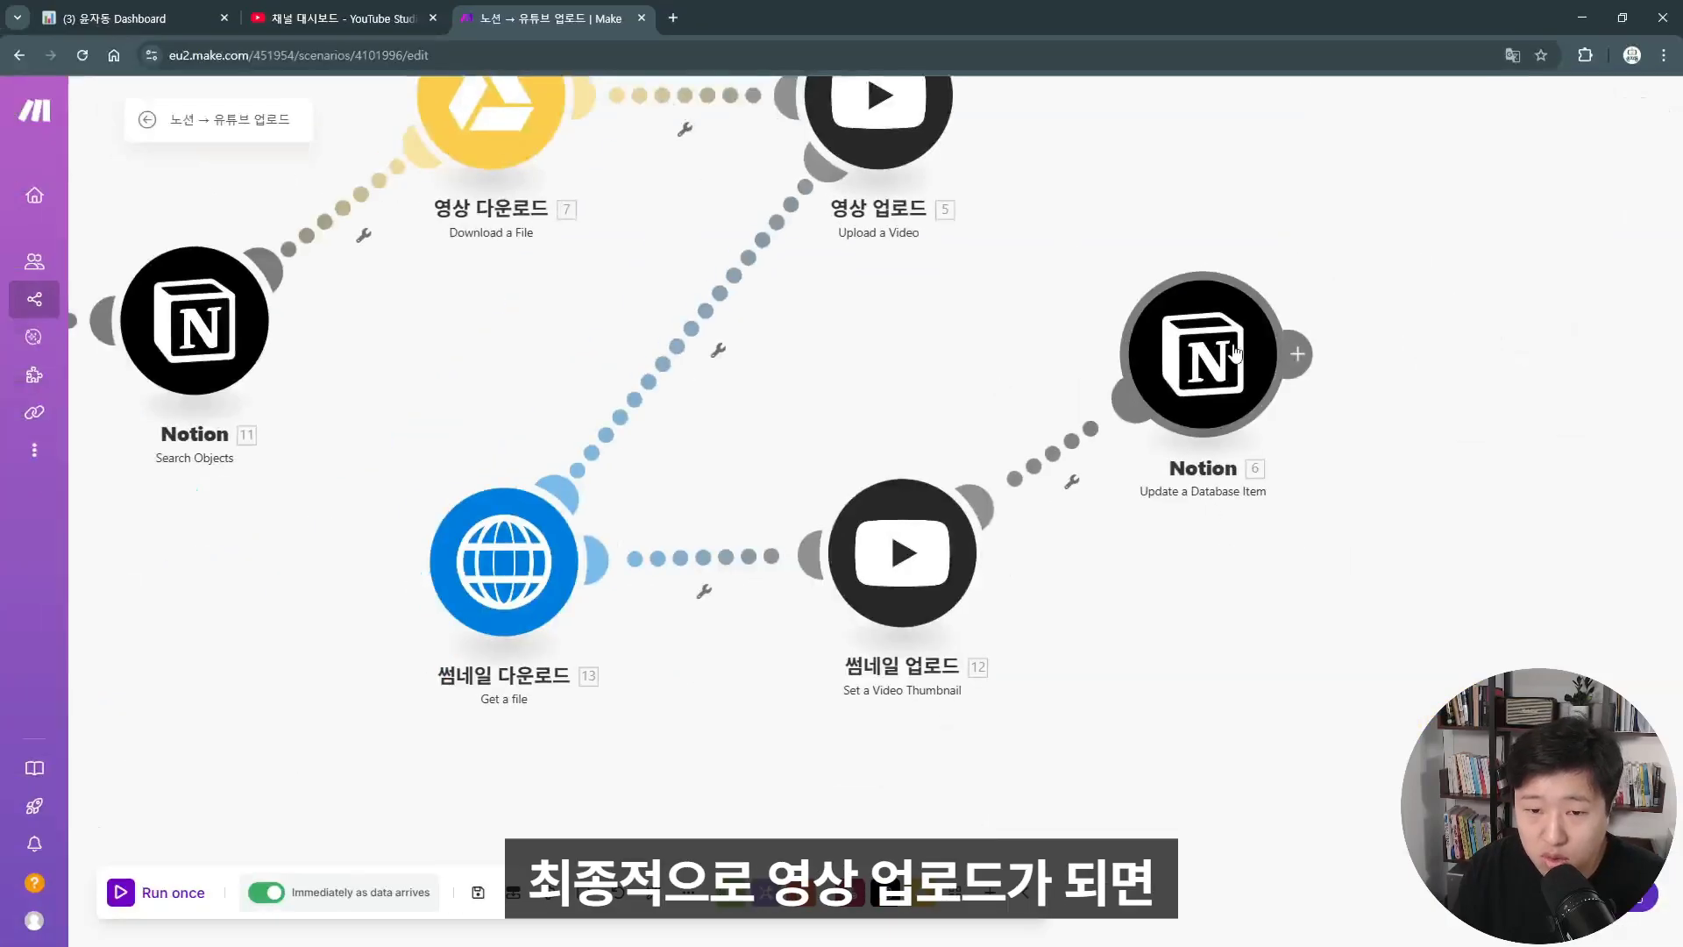
Review the Database ID, Page ID and 상태 field value in the Notion Update a Database Item module
click(1234, 350)
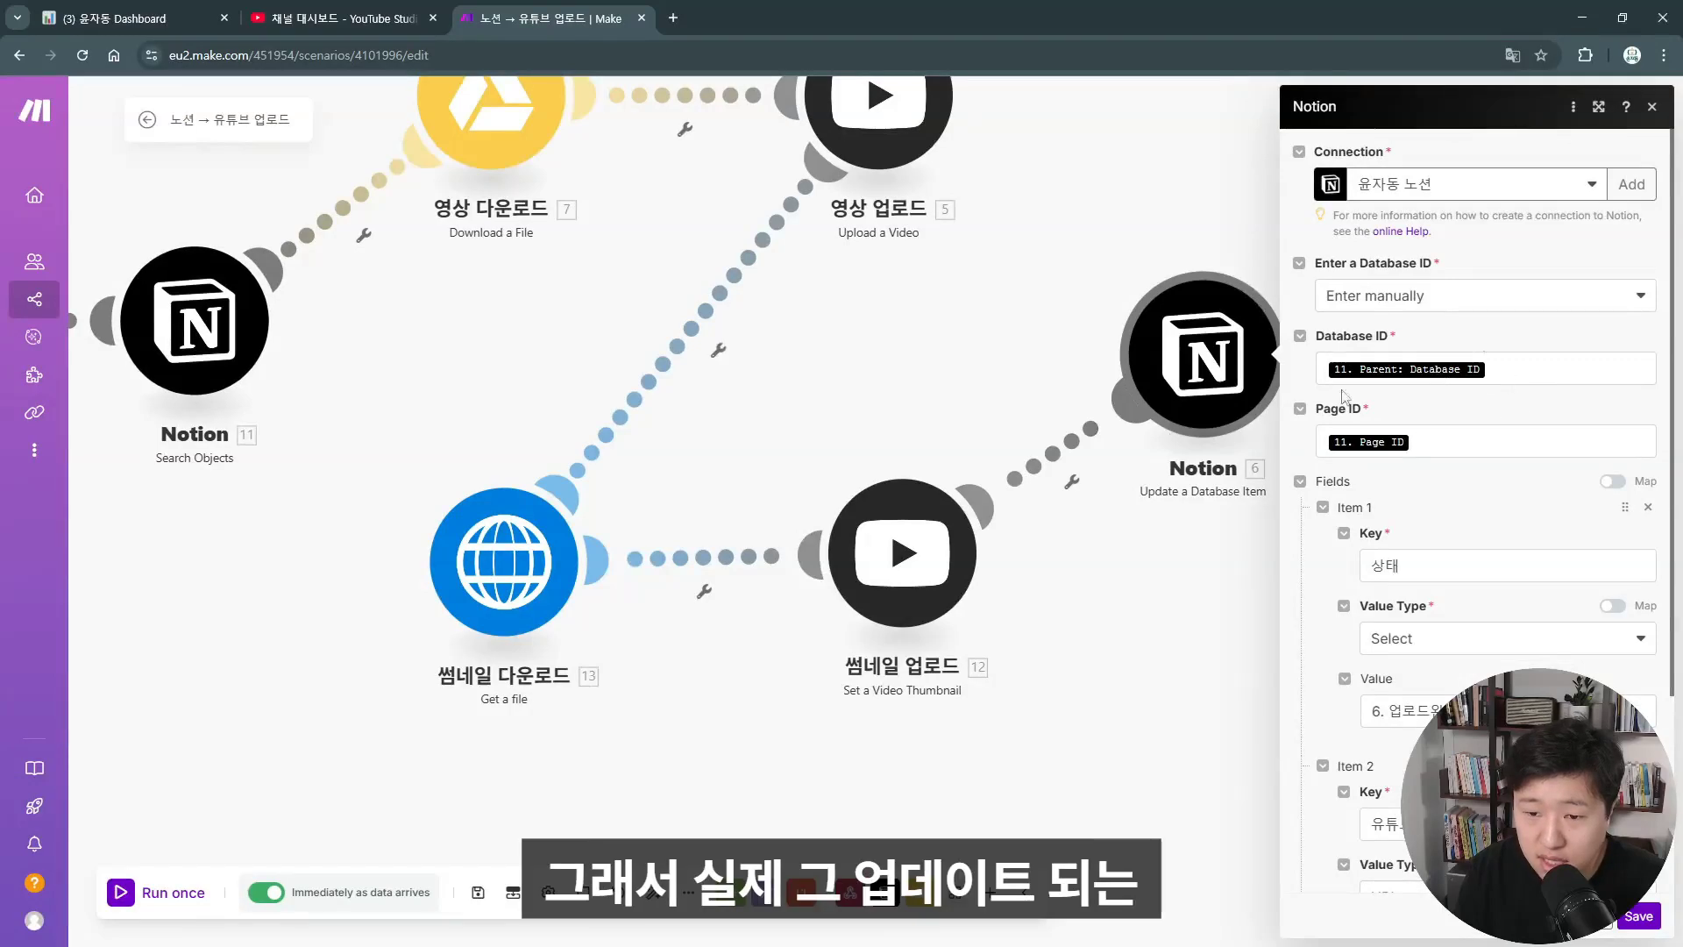
scroll(1344, 397, down, 2)
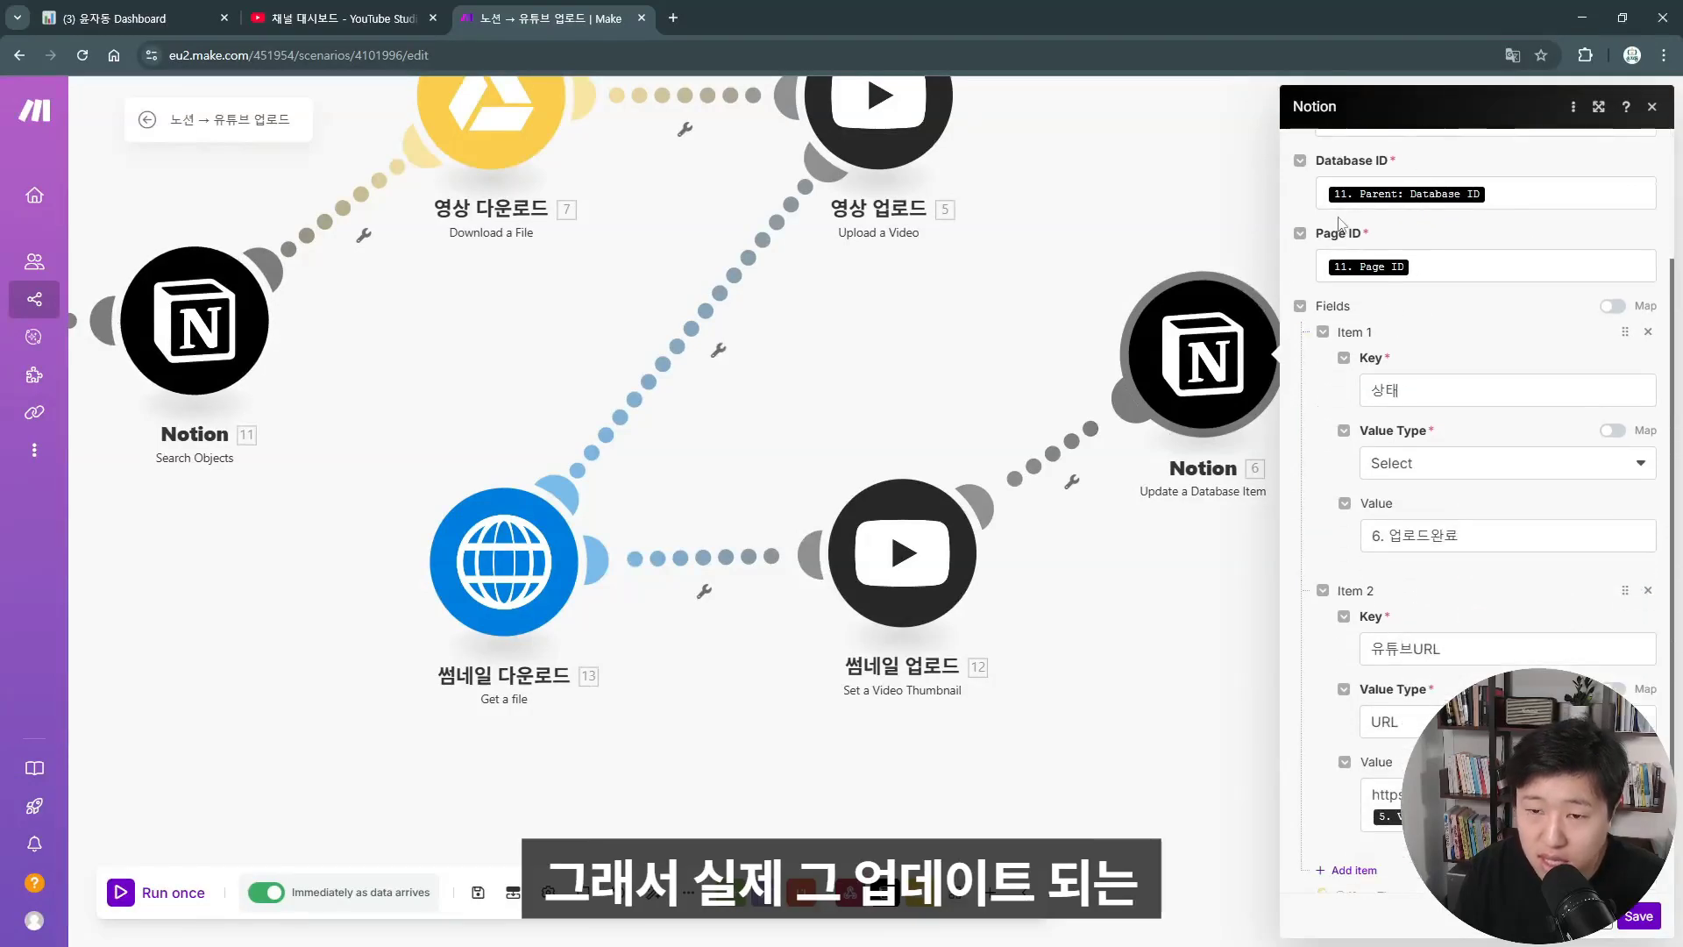
click(1509, 193)
click(1434, 348)
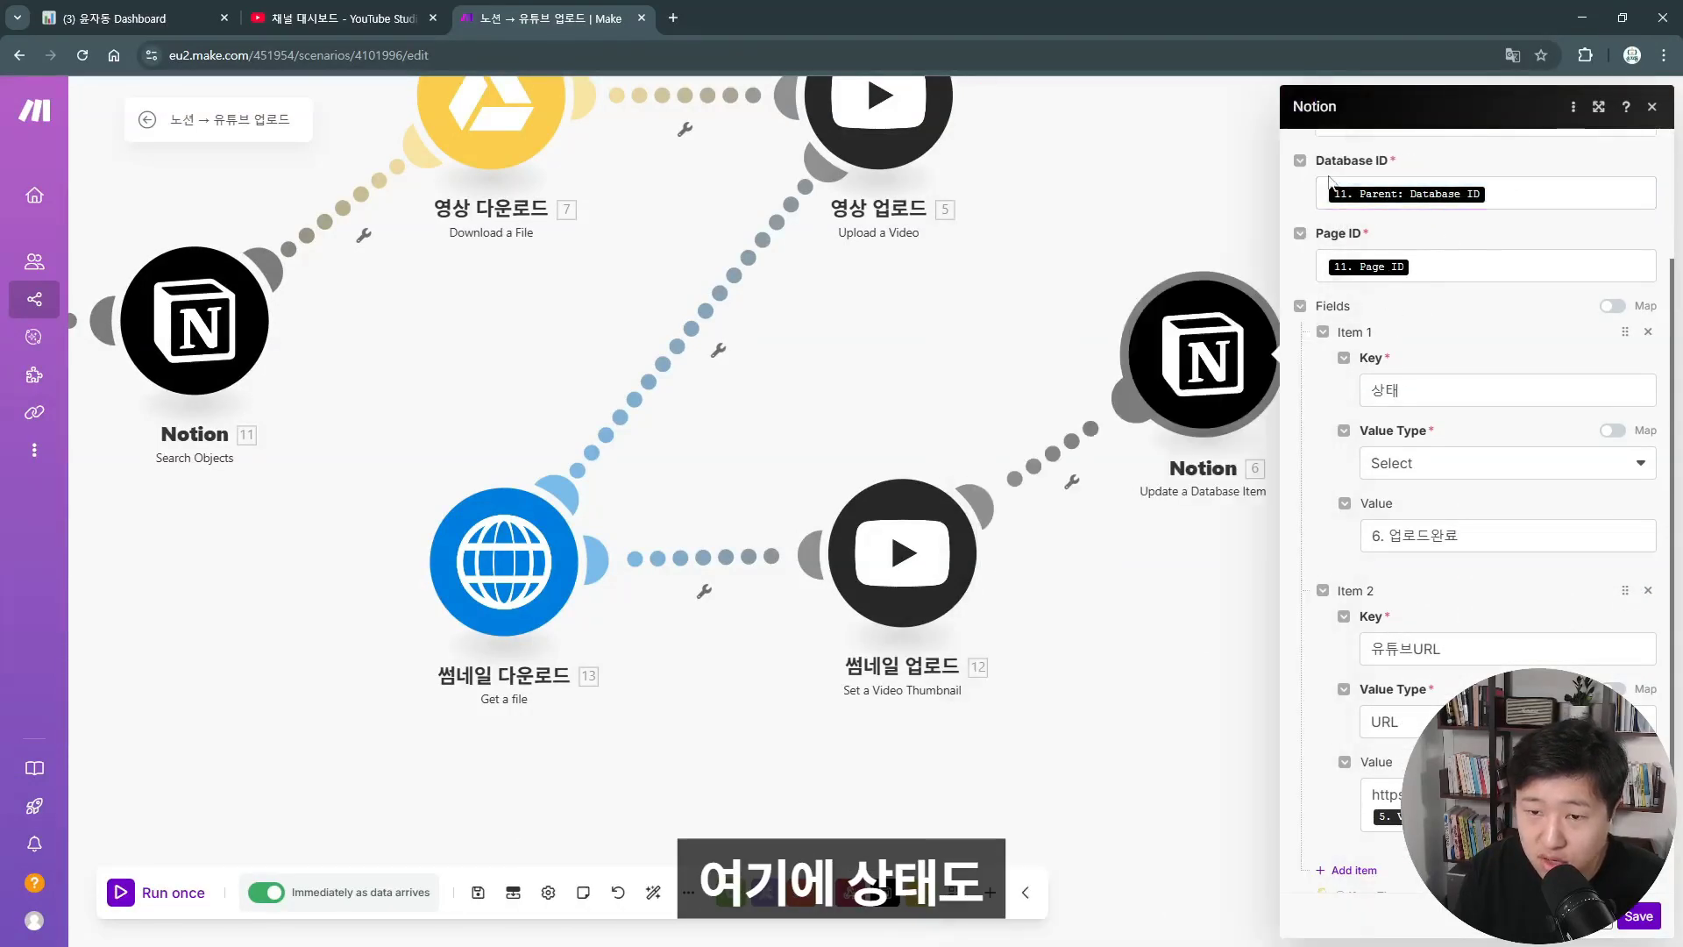
scroll(1420, 315, down, 1)
click(1472, 446)
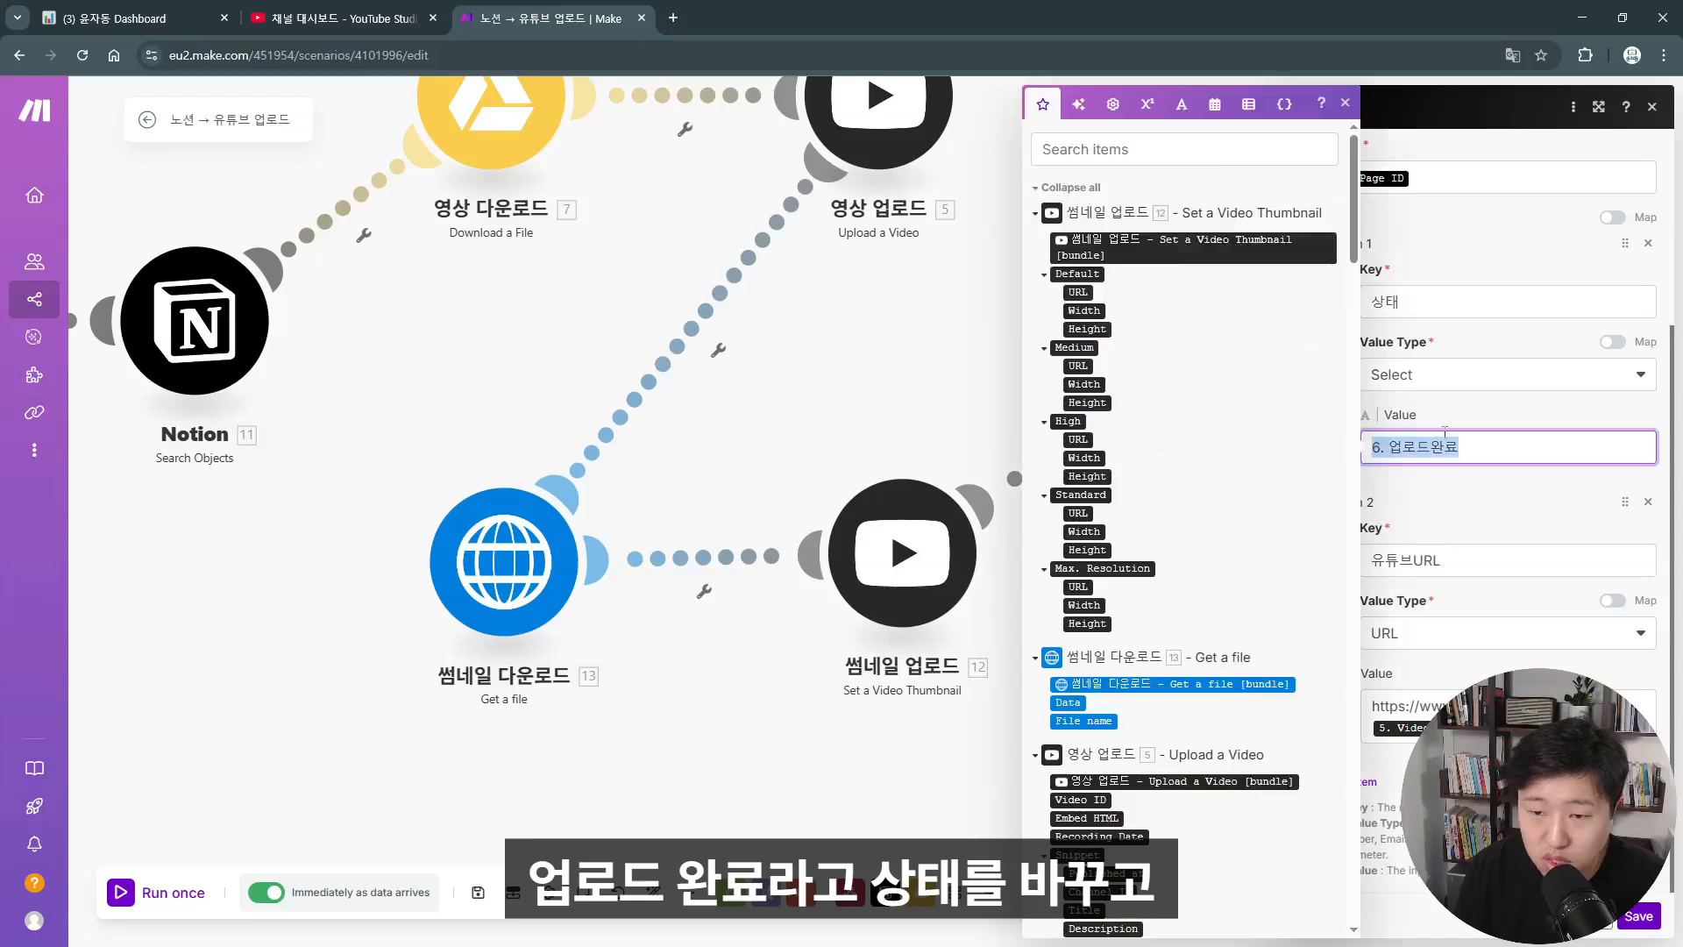
click(1503, 427)
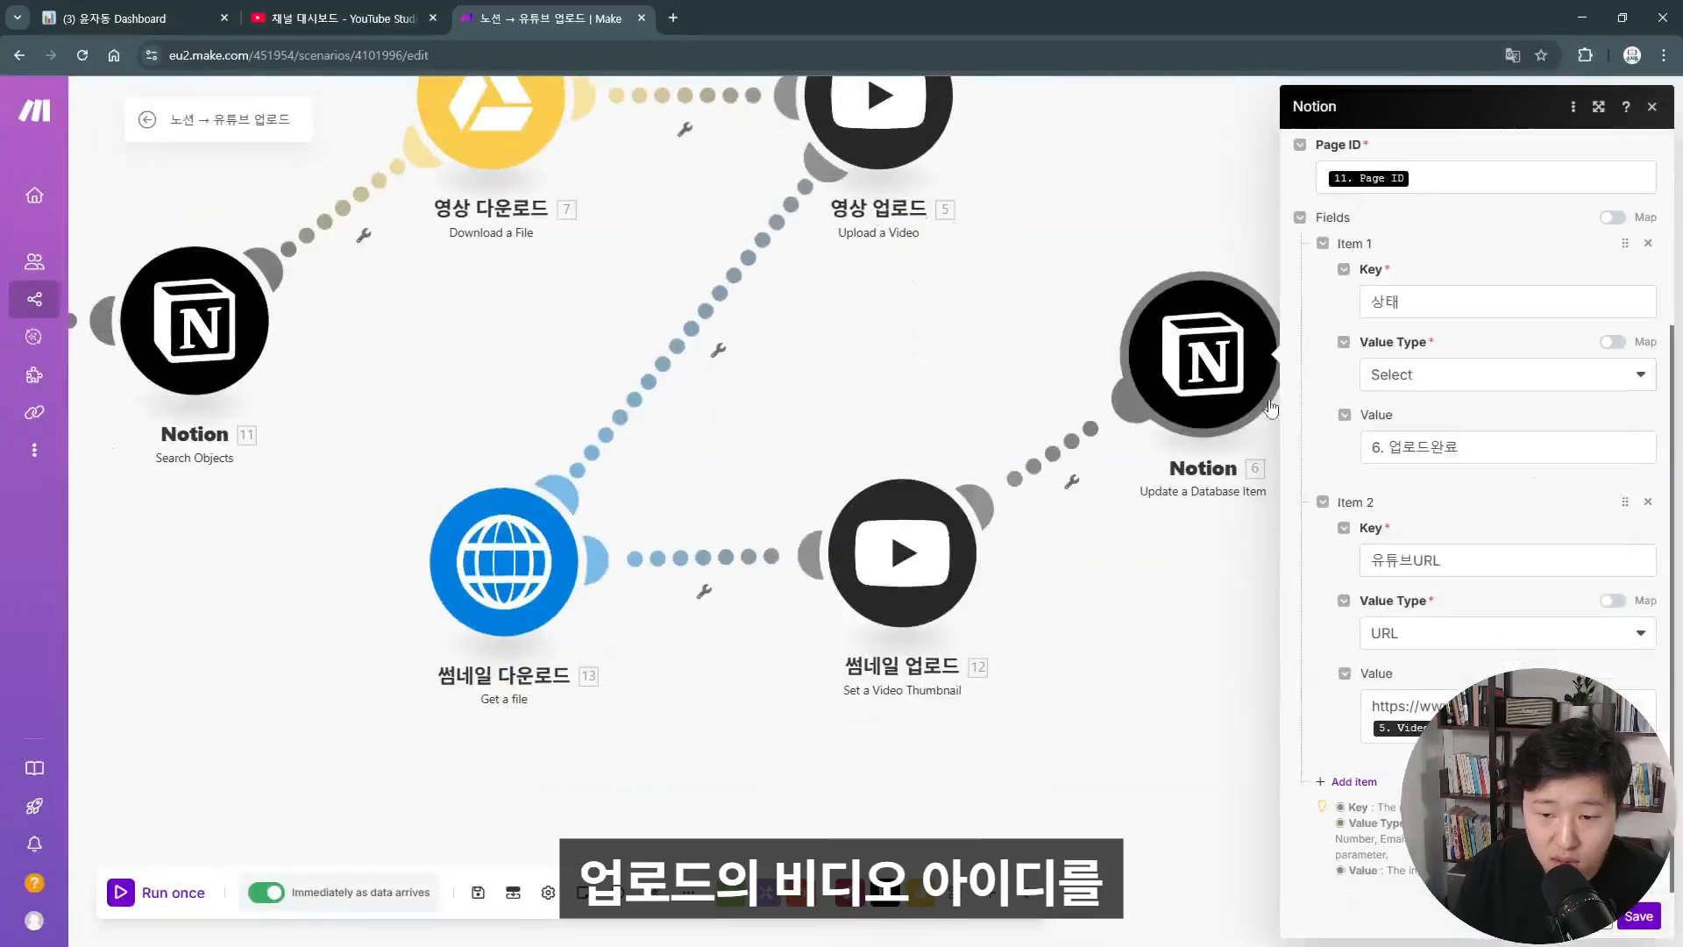
Check the video ID mapping in the 유튜브URL field of the Notion update module and close its settings
click(1402, 706)
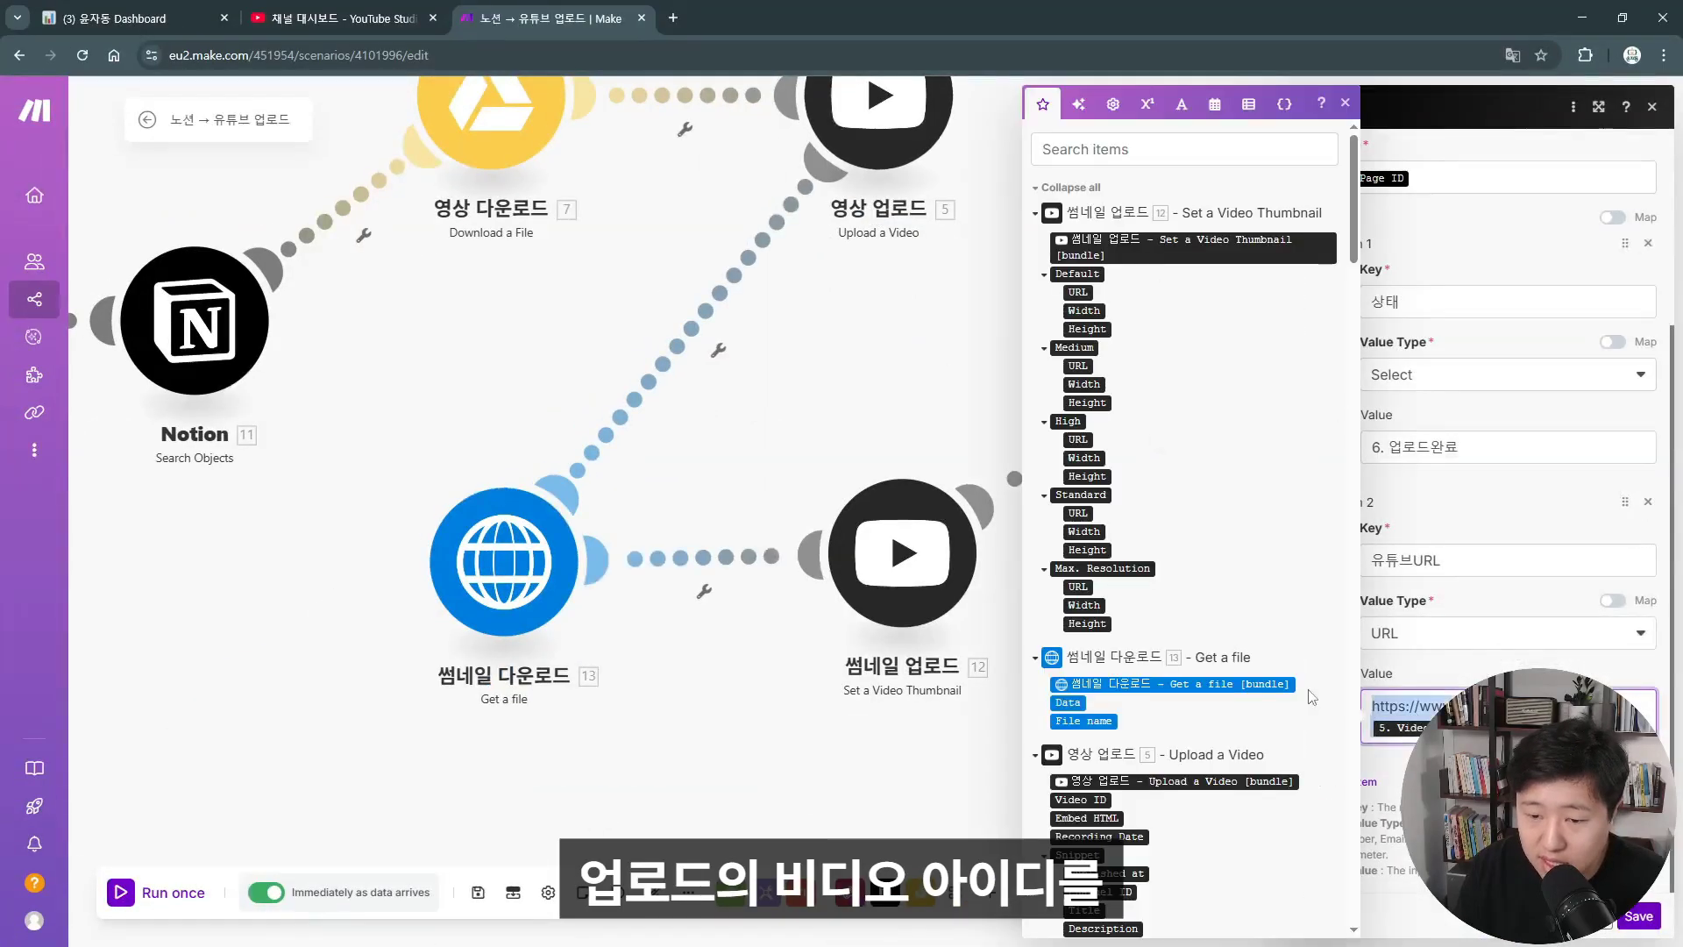
key(Escape)
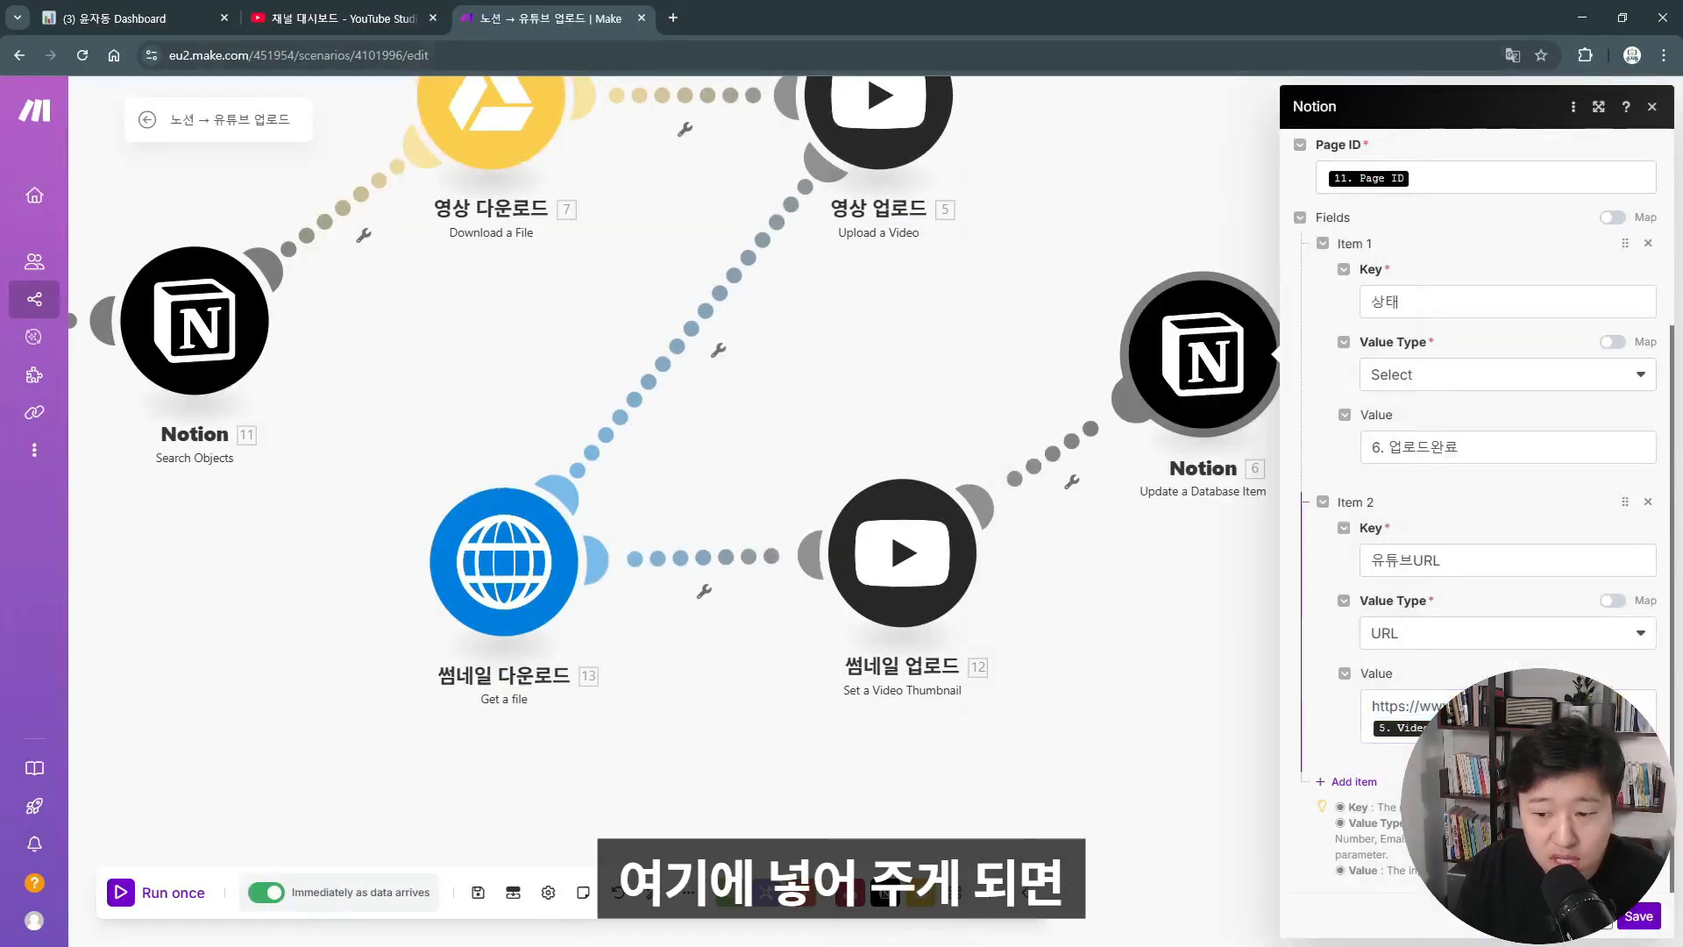
click(1652, 107)
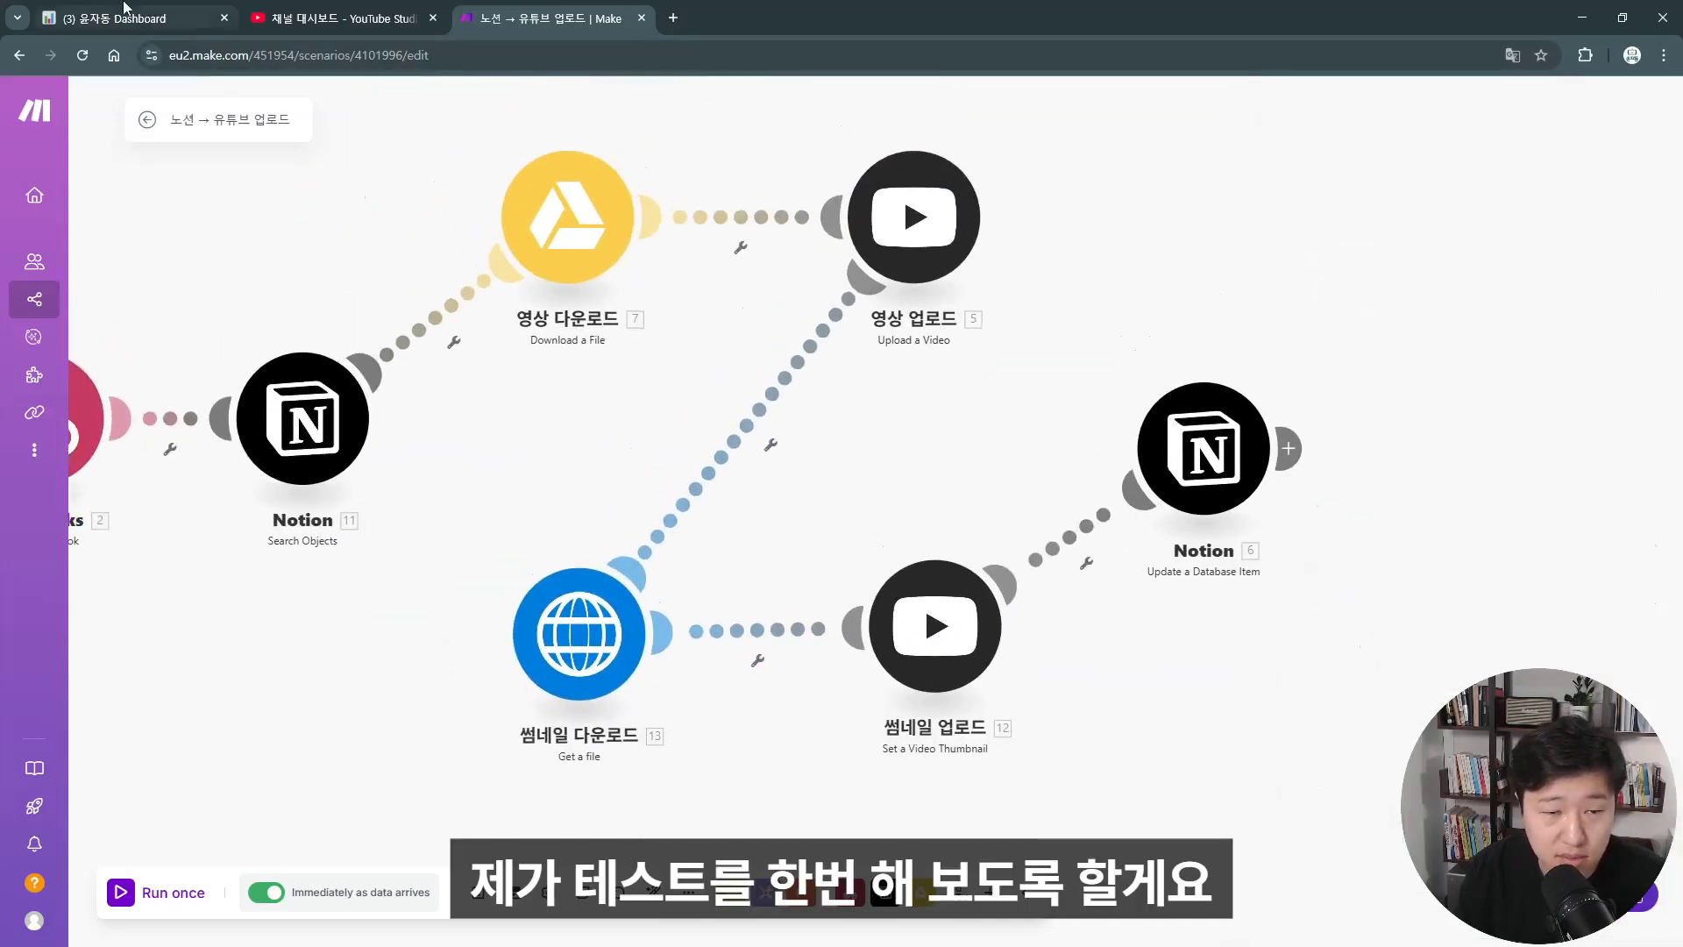
Leave the scenario editor for its overview and open the 노션을 활용한 영상 자동 업로드 page in Notion
click(143, 120)
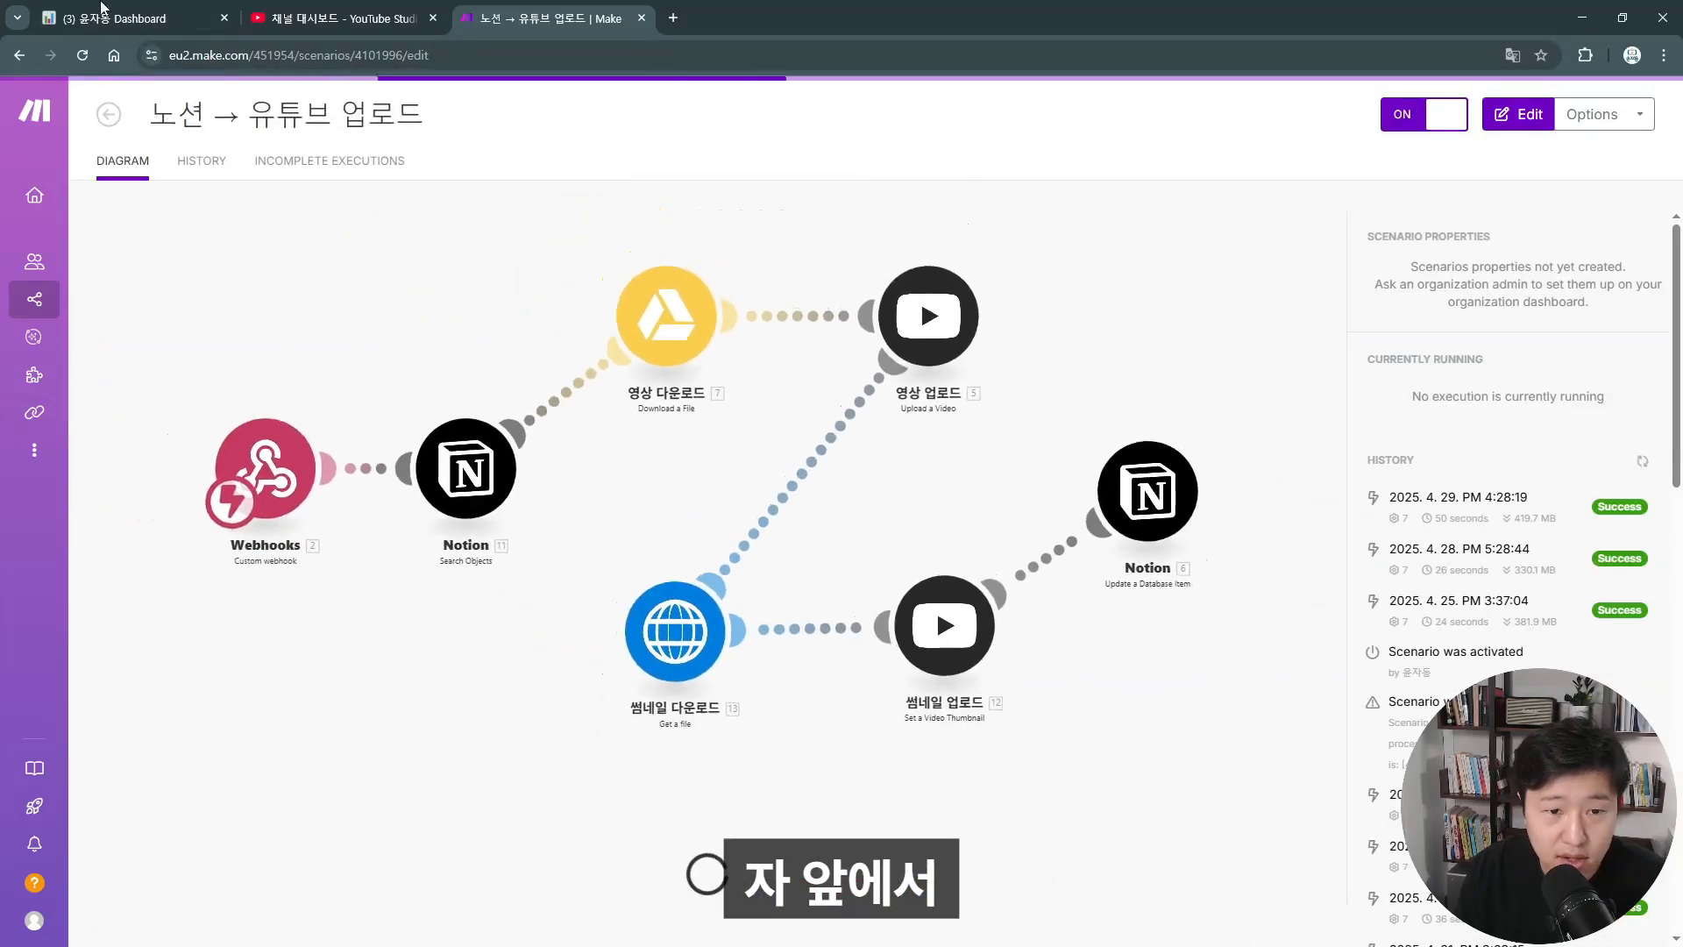
click(125, 10)
click(230, 656)
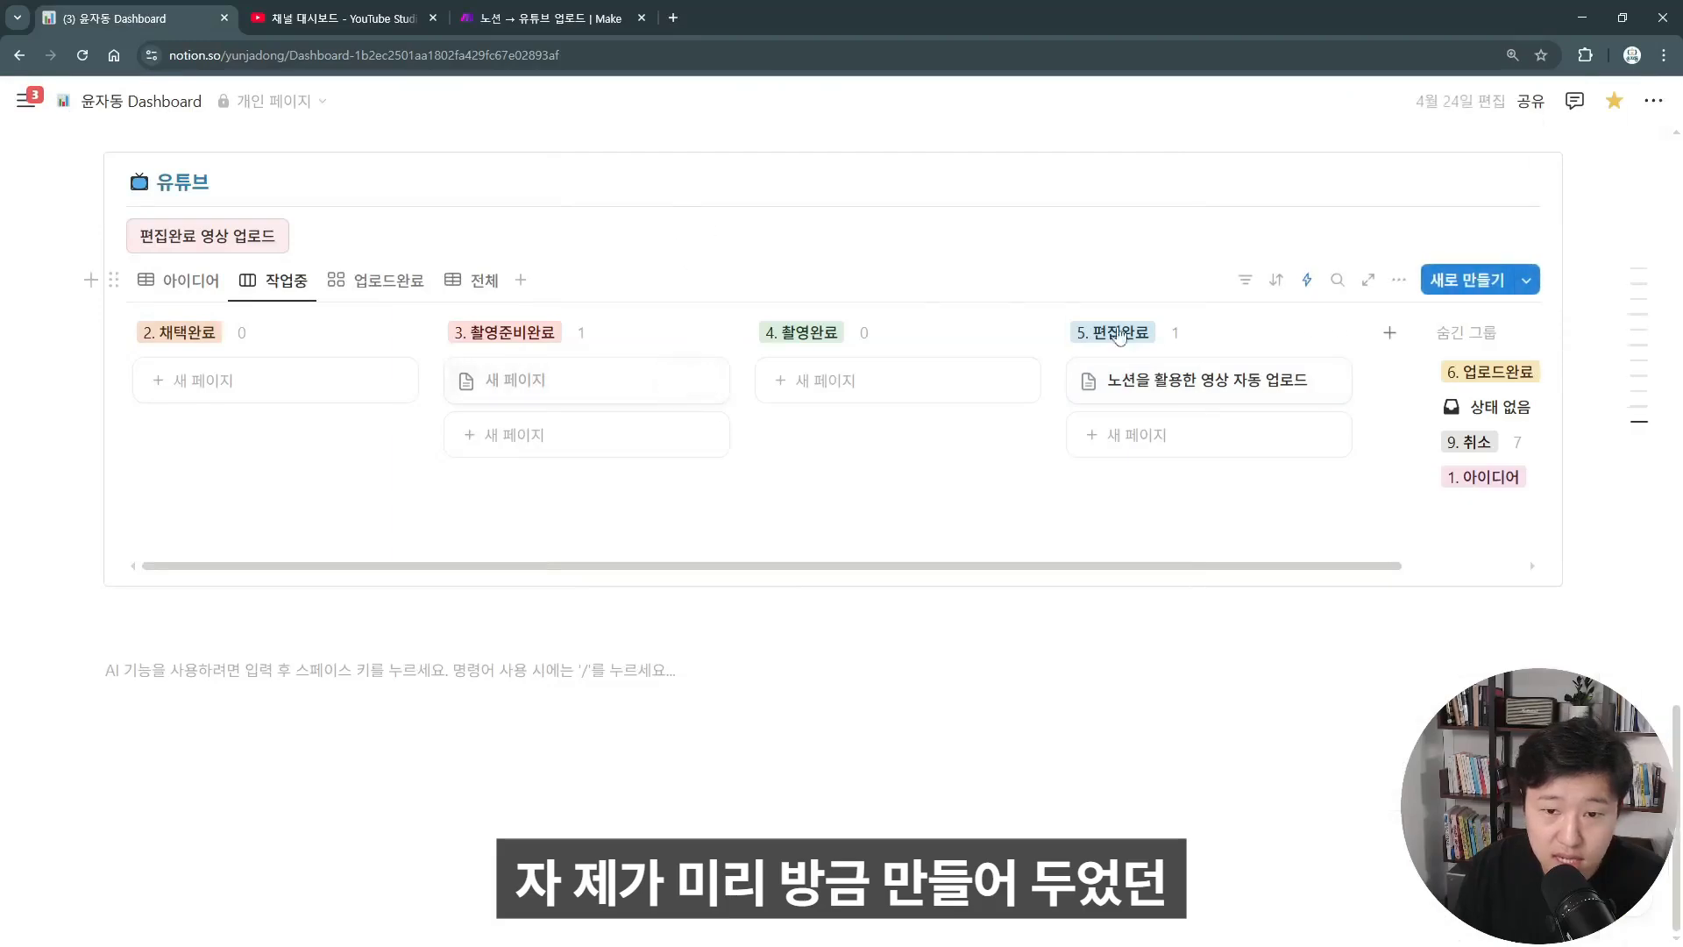
click(1202, 394)
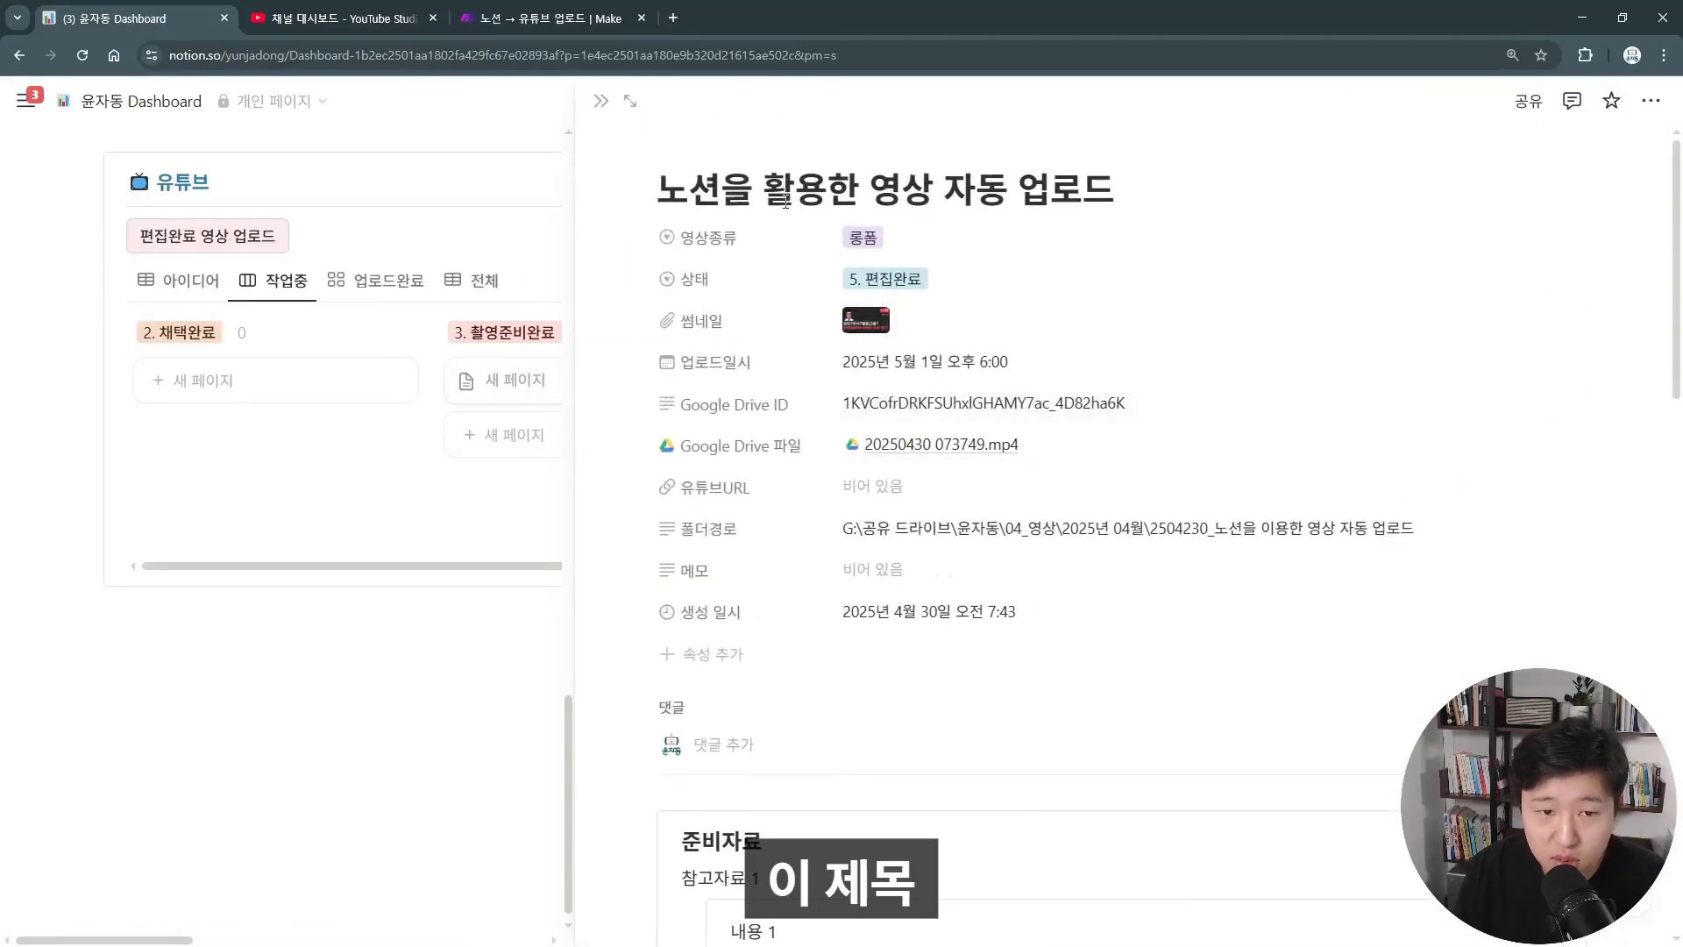
Add the prefix [test] to the video page's title and close the page
drag(688, 189, 1106, 195)
click(687, 197)
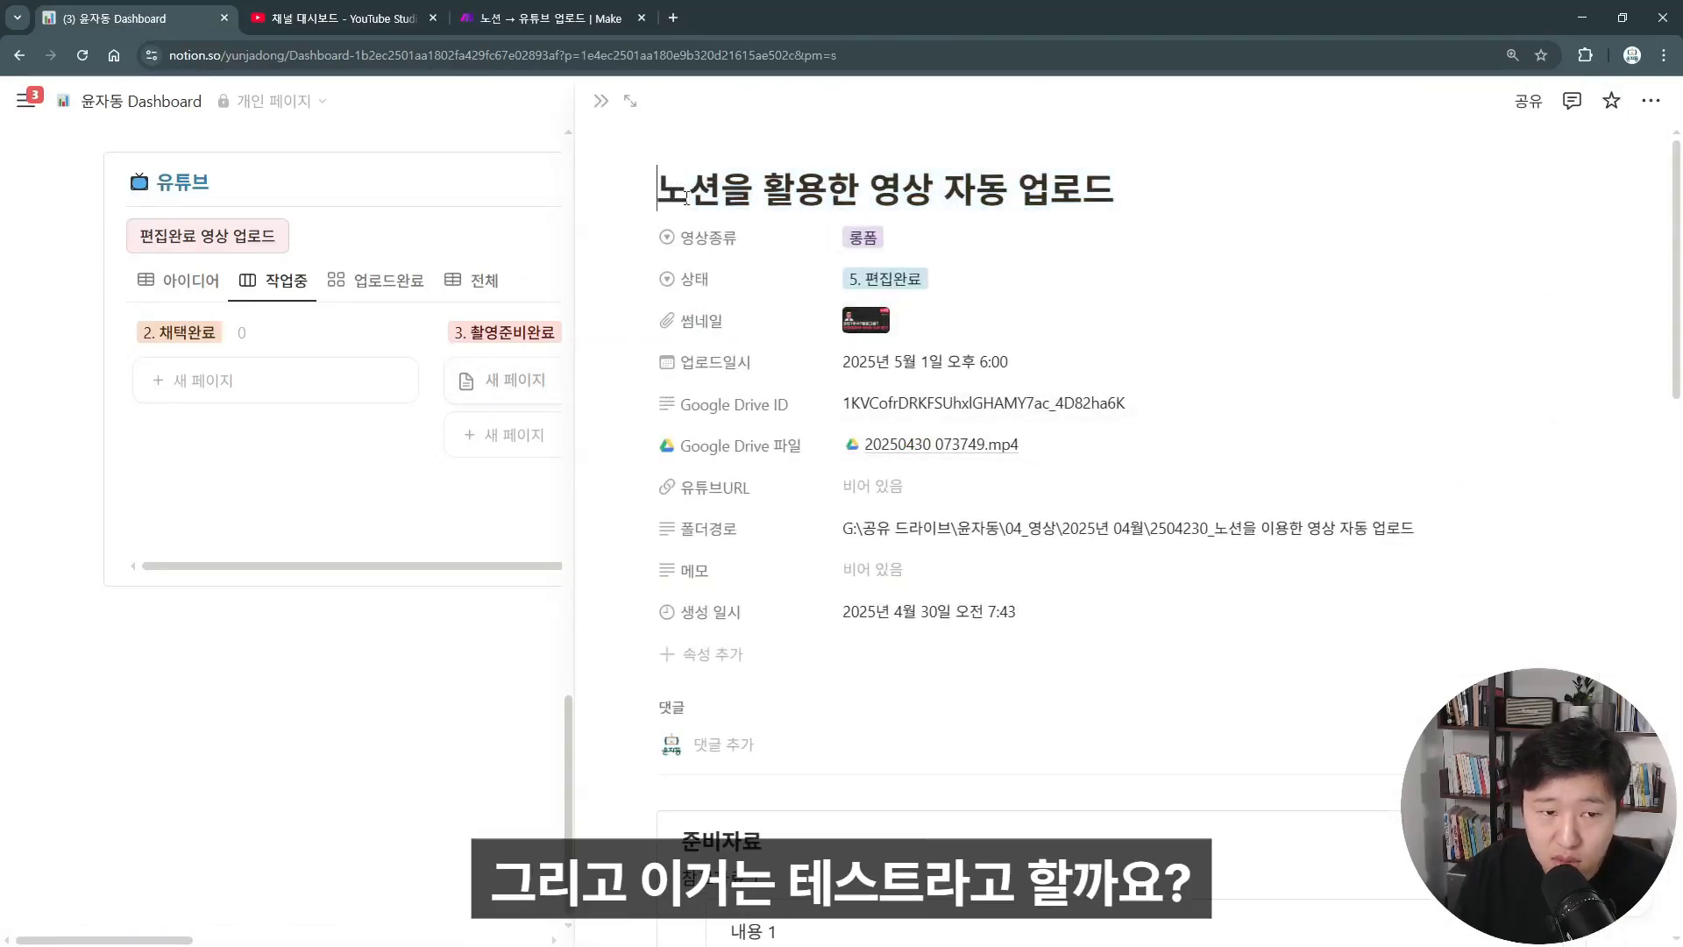
text([test][)
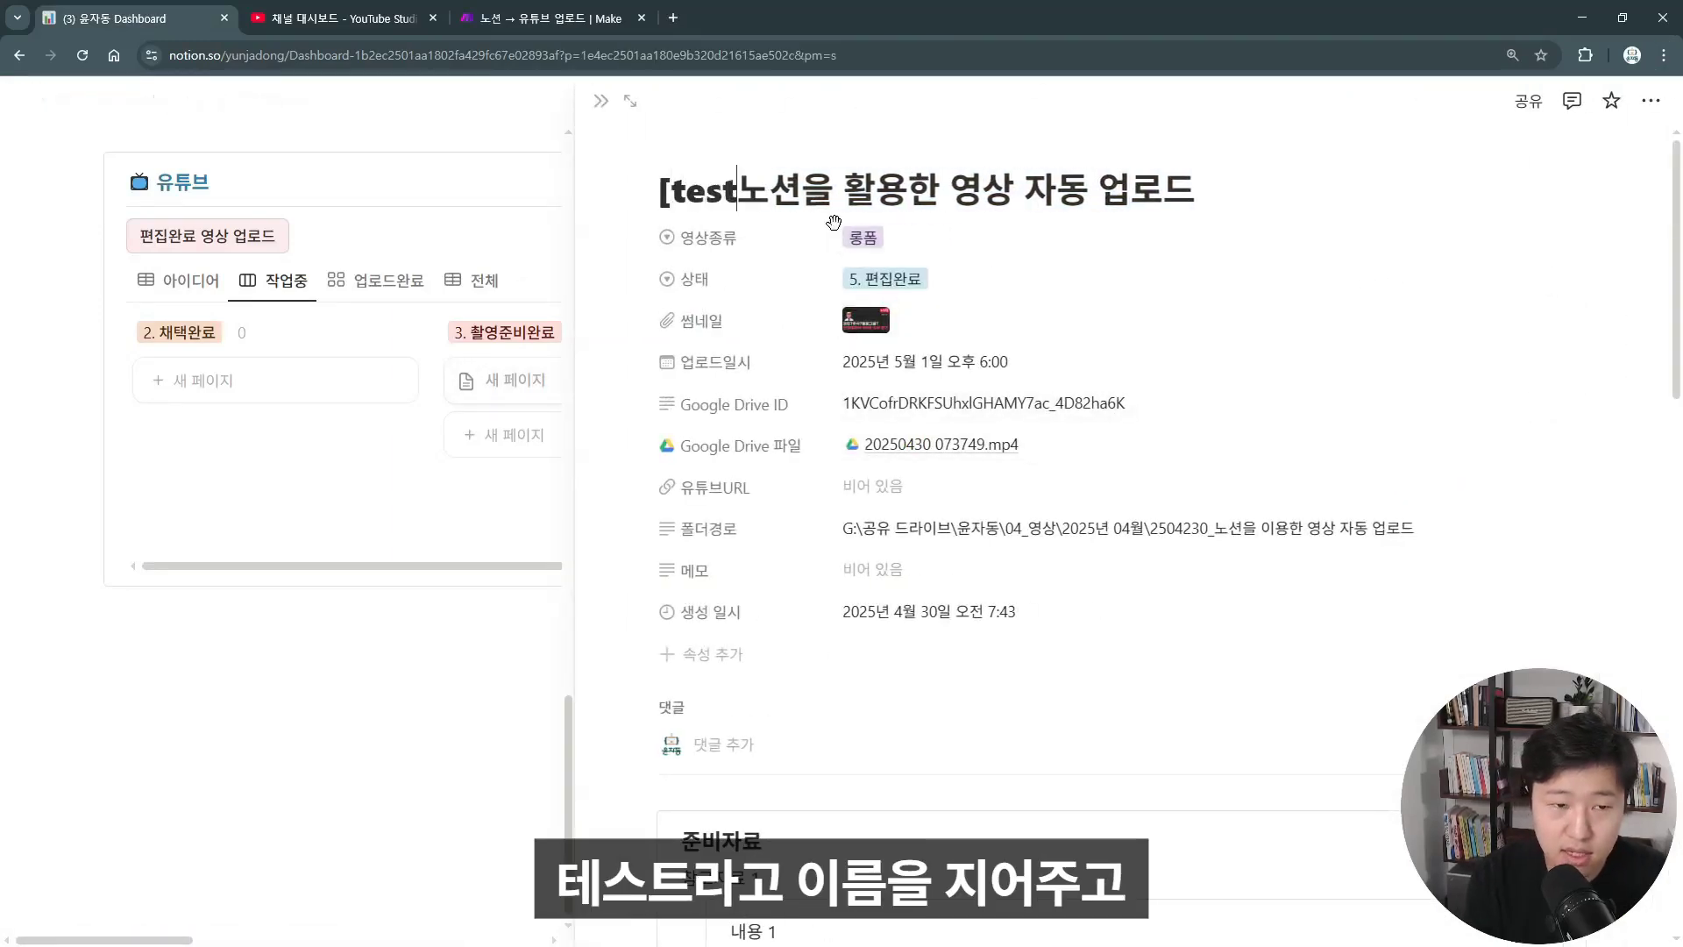
key(BackSpace)
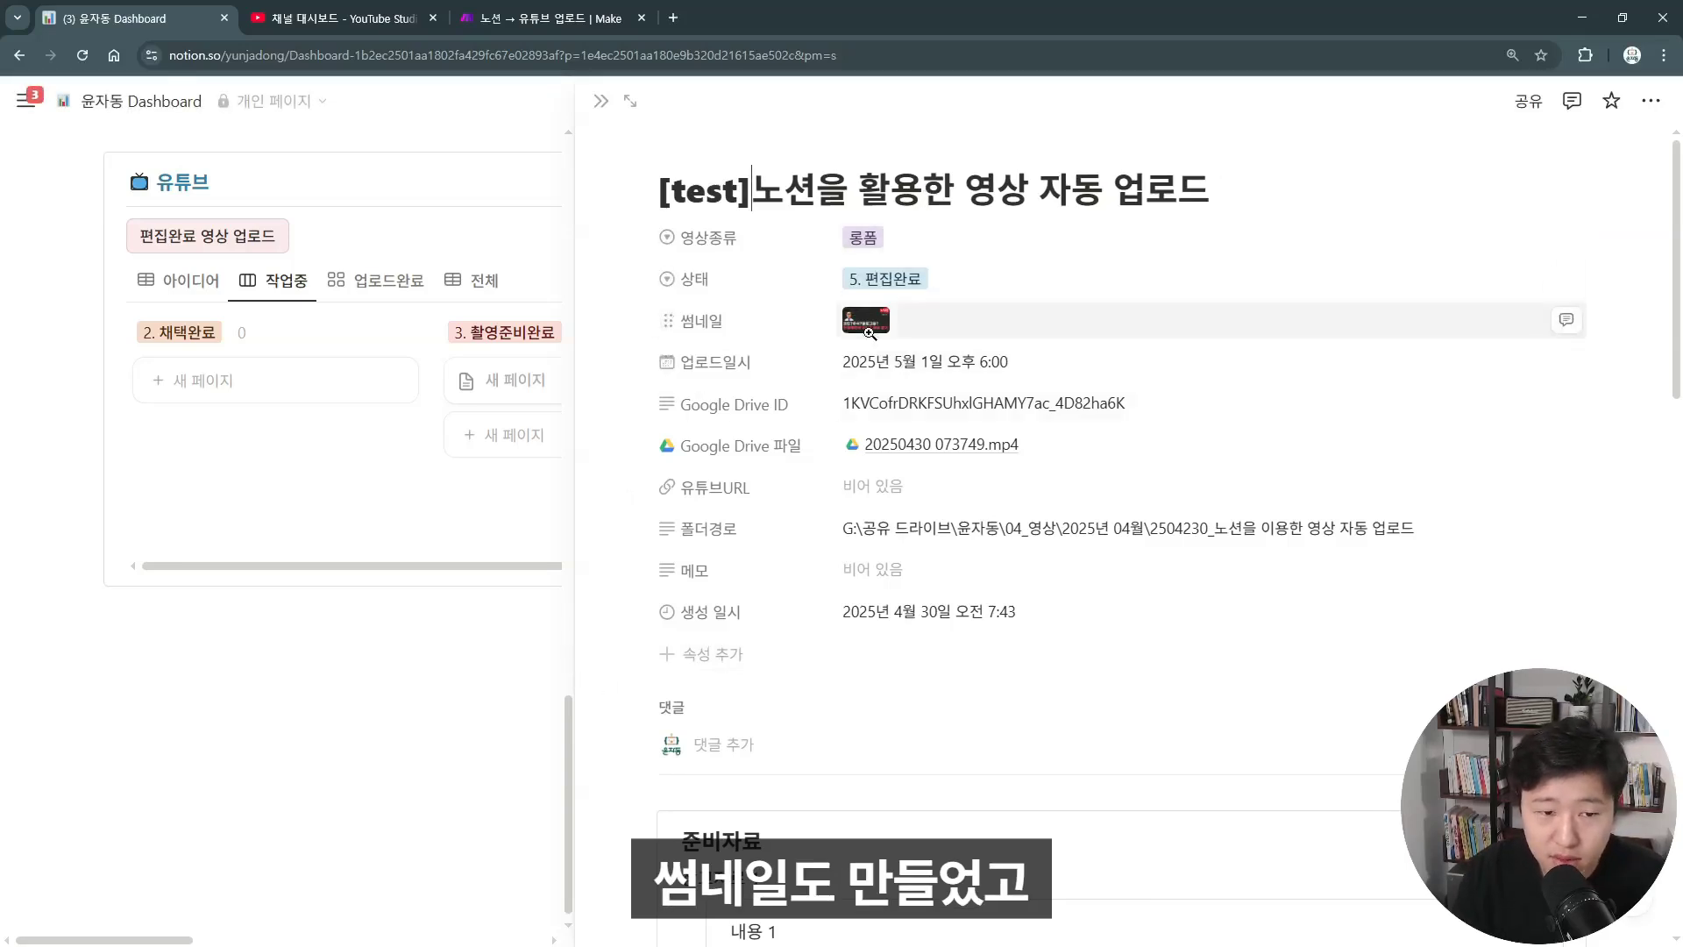
key(Escape)
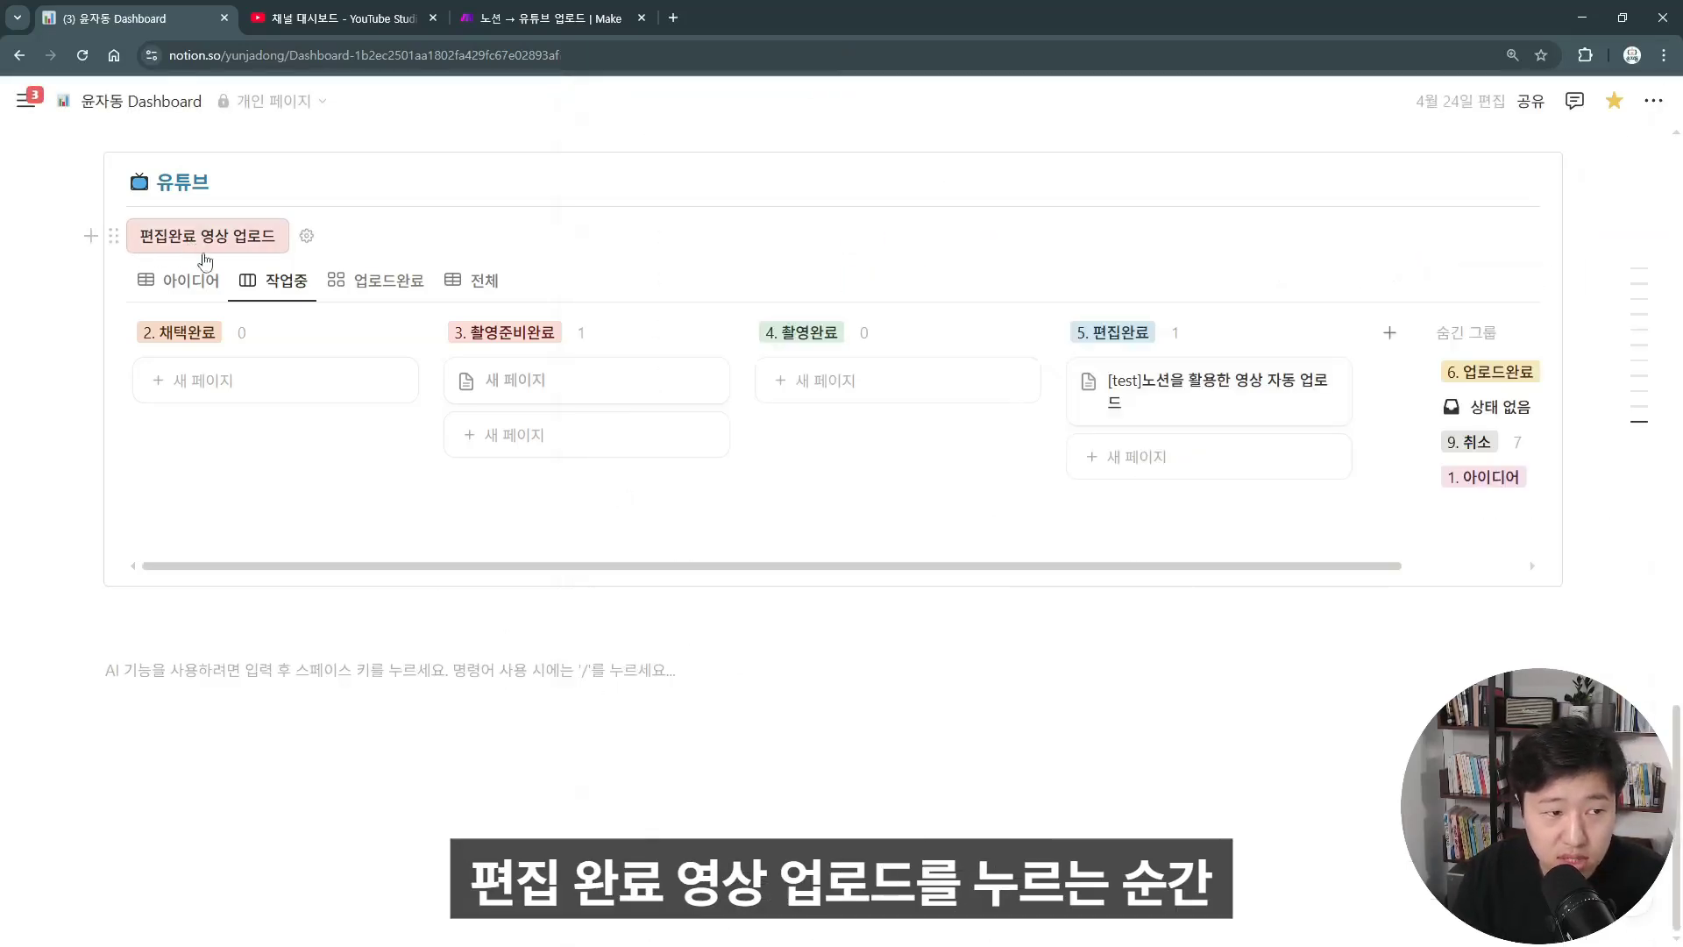
Run the 편집완료 영상 업로드 button in Notion and switch to Make to watch the scenario's execution
click(250, 233)
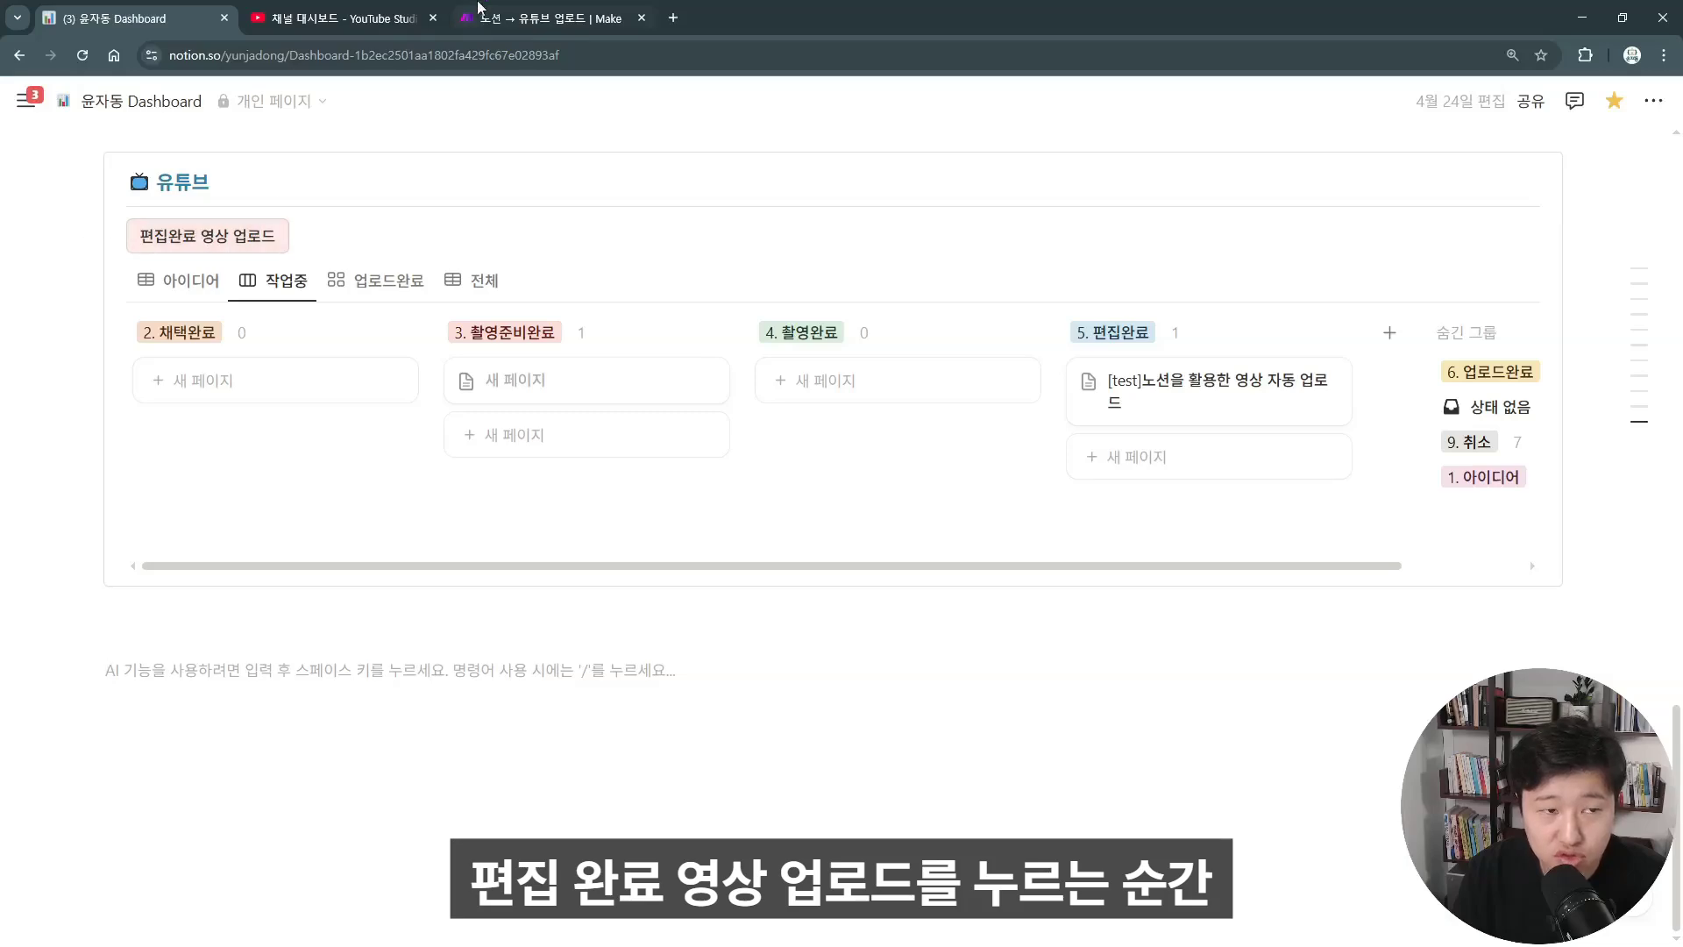
click(548, 18)
click(106, 17)
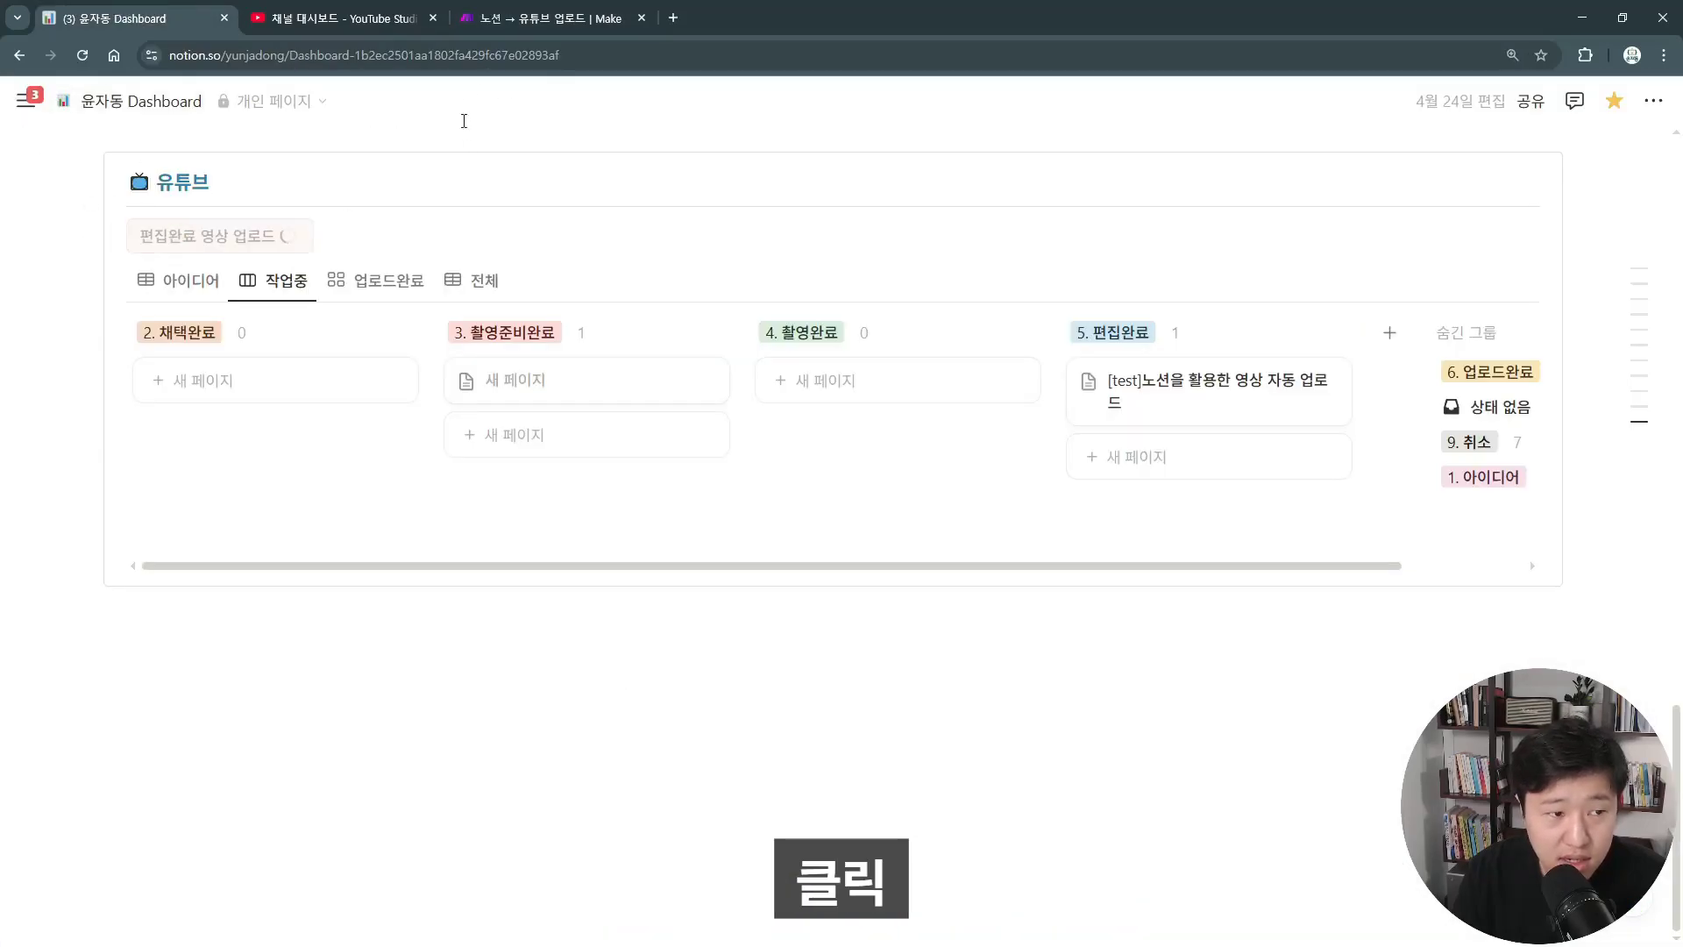
click(548, 17)
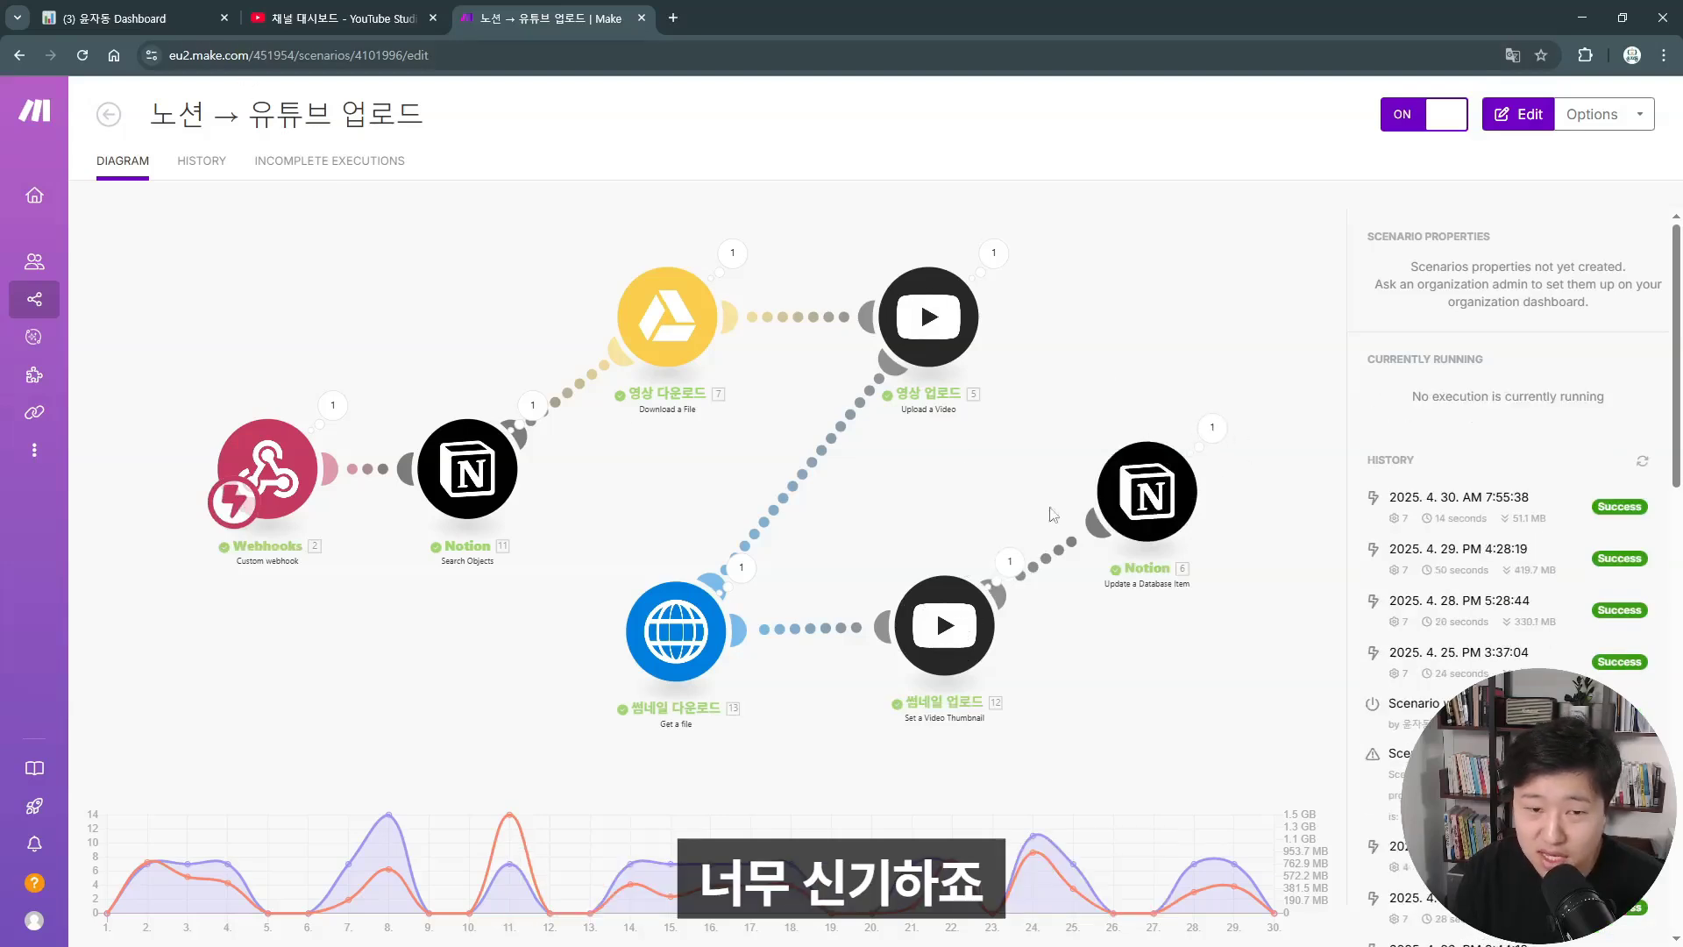
Switch to the Notion dashboard and look through the 업로드완료 gallery of uploaded videos
click(131, 18)
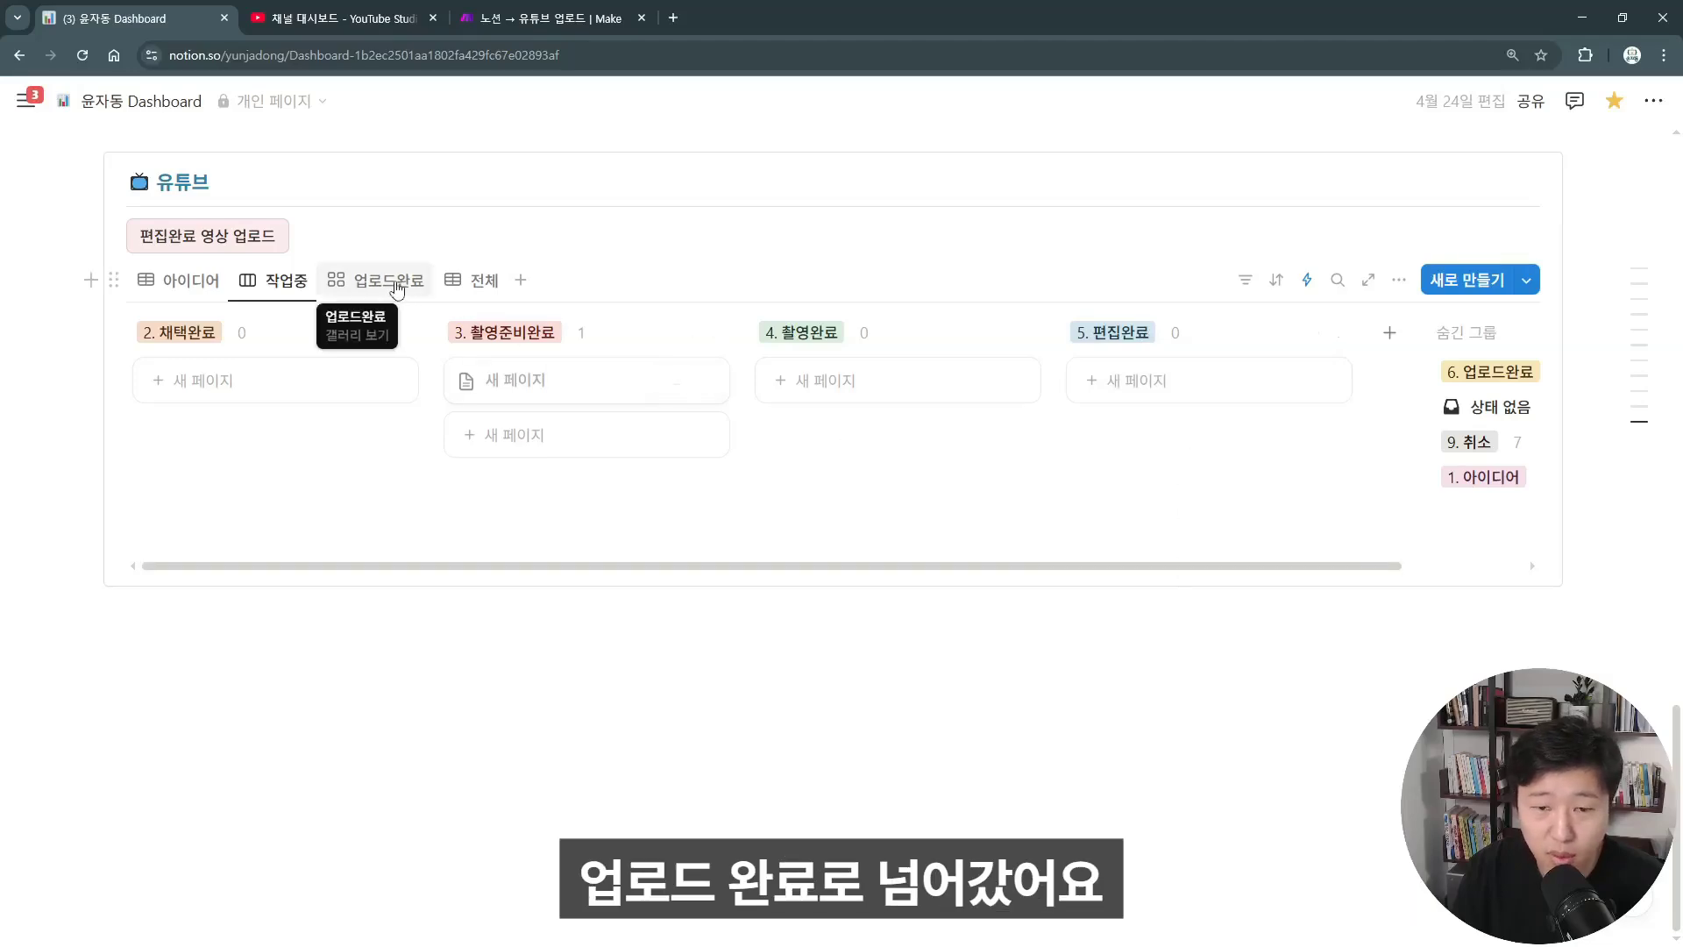
click(389, 282)
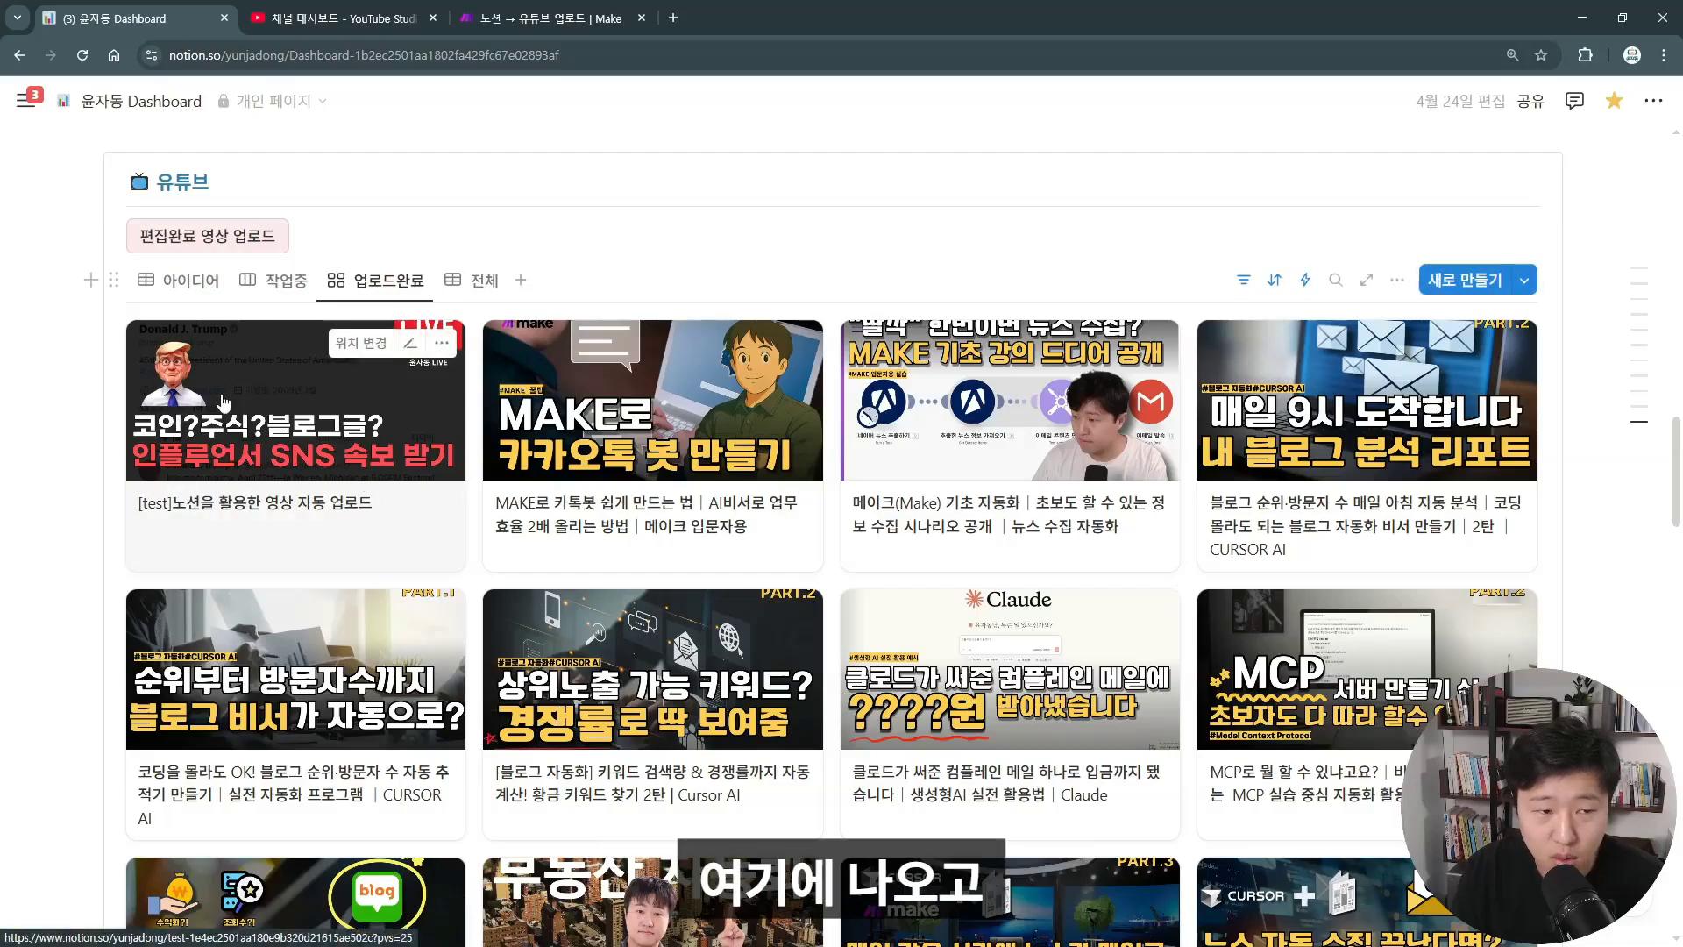
scroll(282, 351, down, 5)
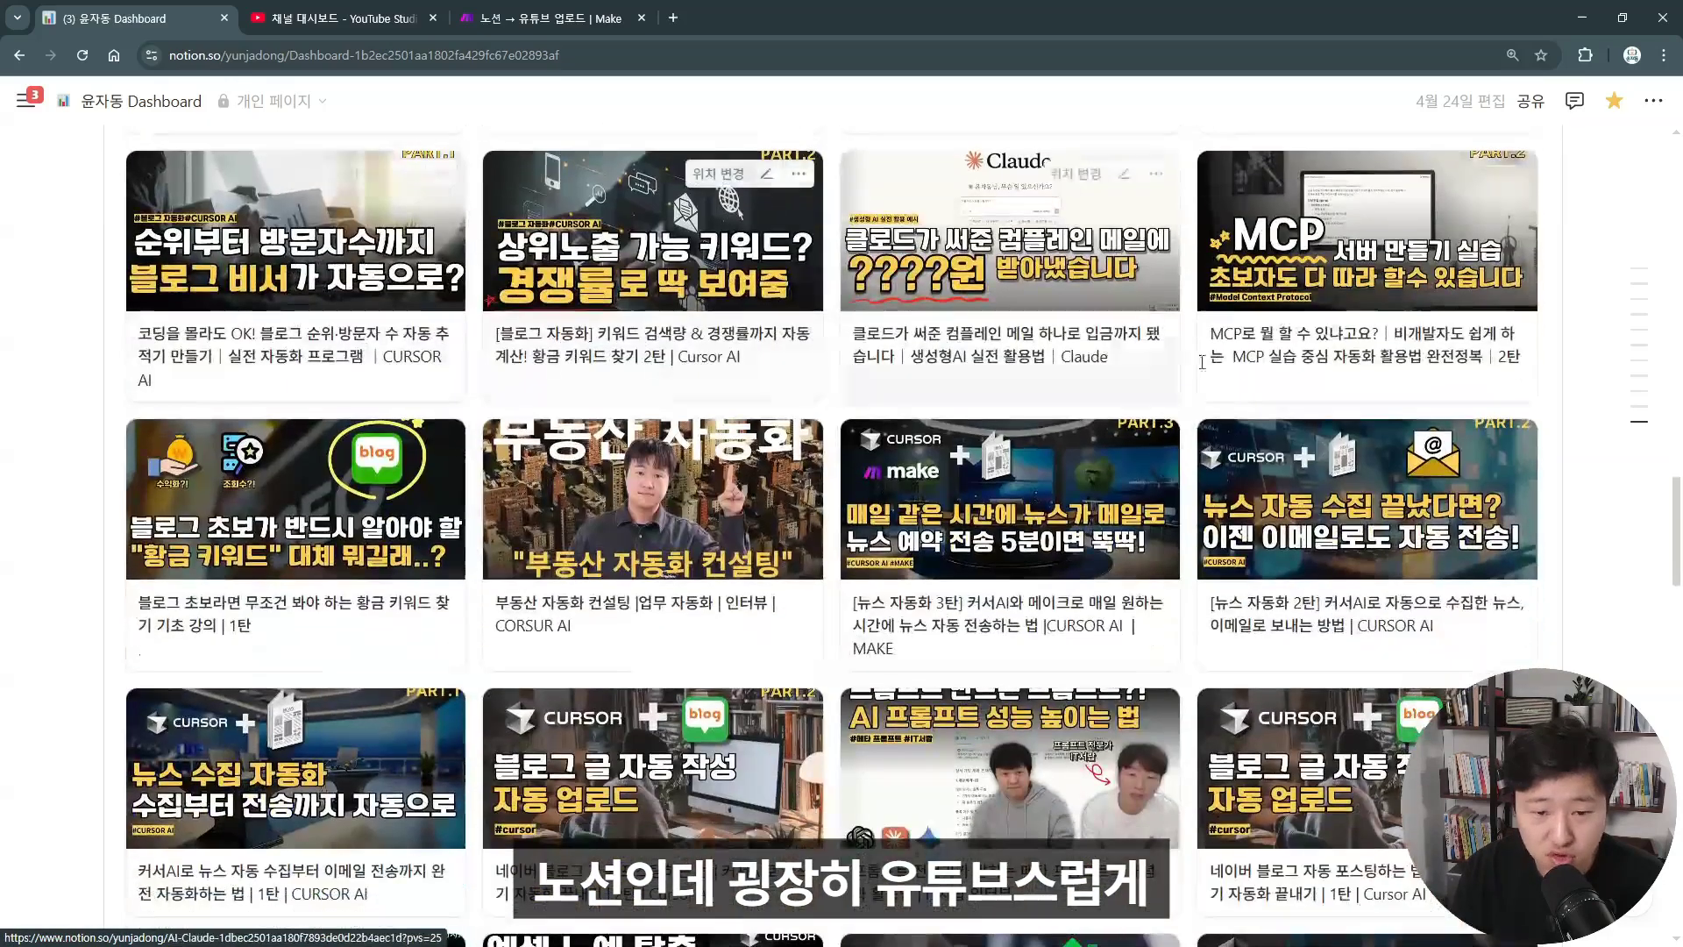
scroll(359, 344, up, 3)
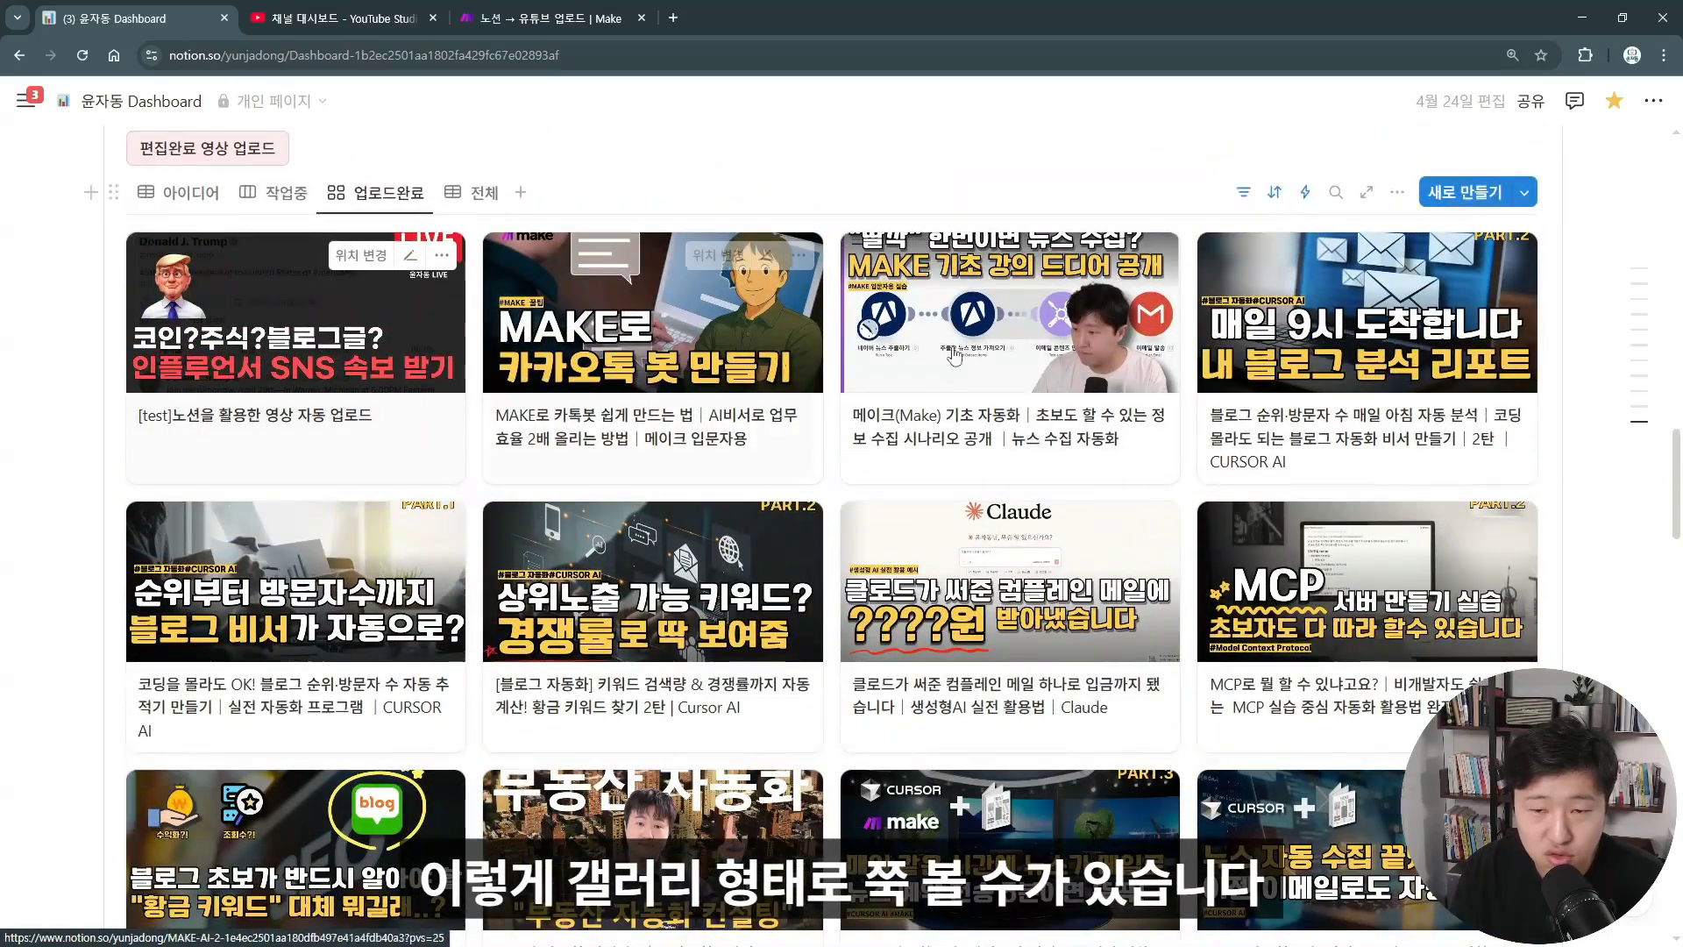
Open the [test]노션을 활용한 영상 자동 업로드 page, follow its 유튜브URL to the YouTube video and dismiss the channel membership offer
click(288, 328)
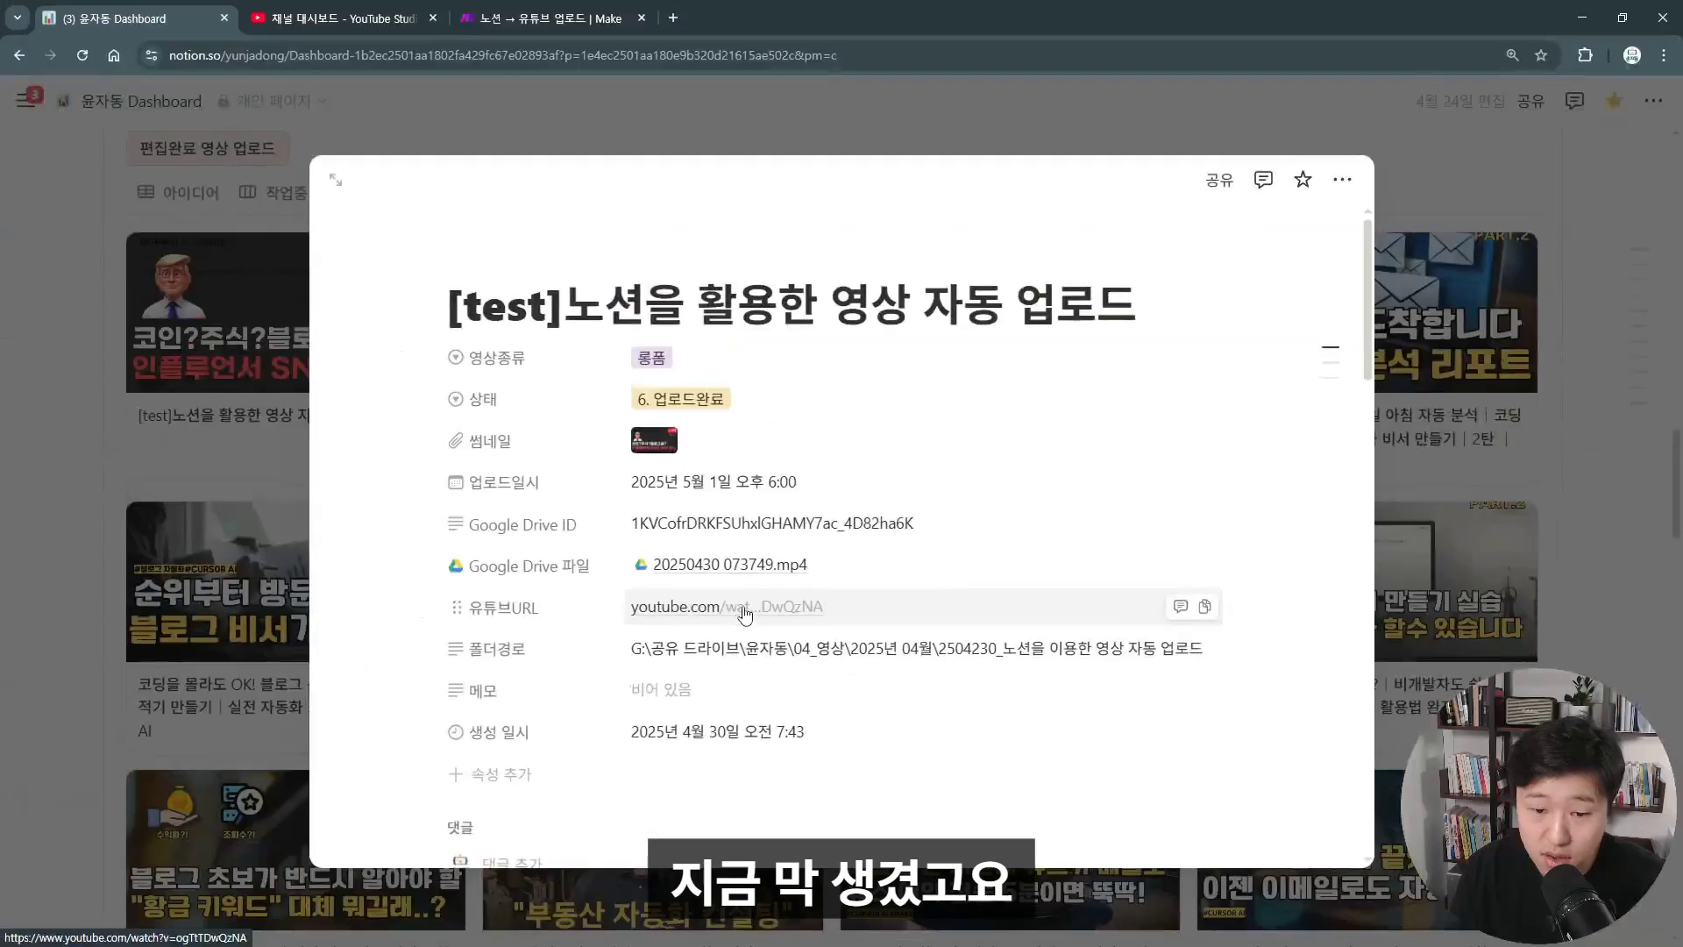
click(726, 613)
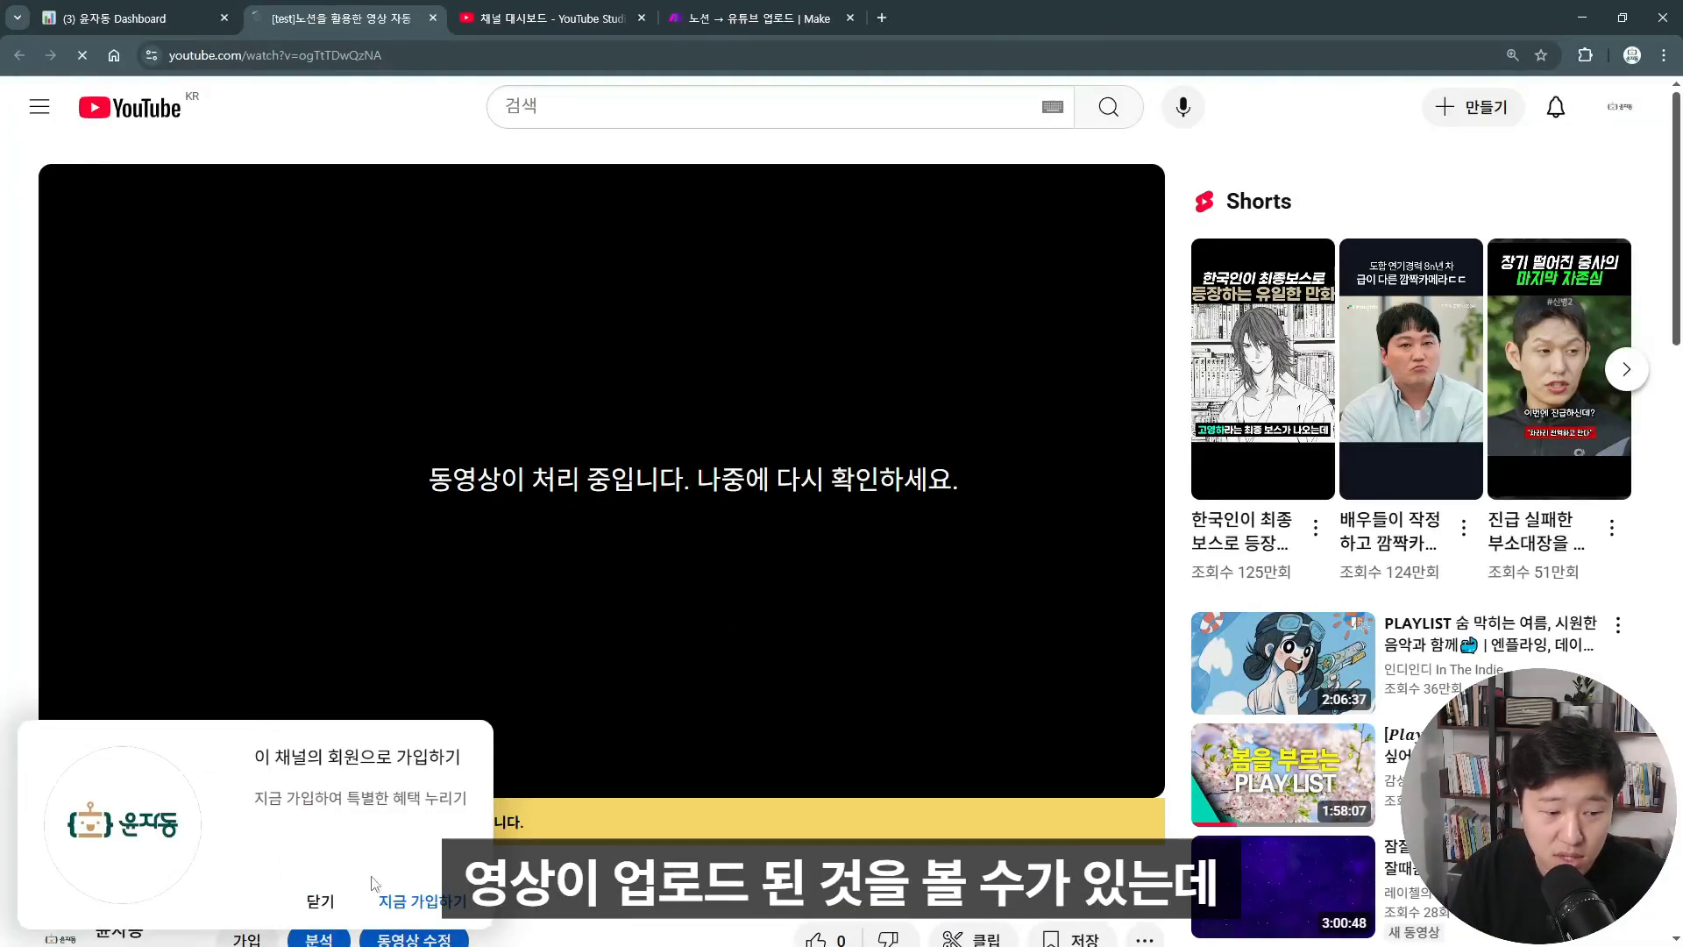
click(324, 900)
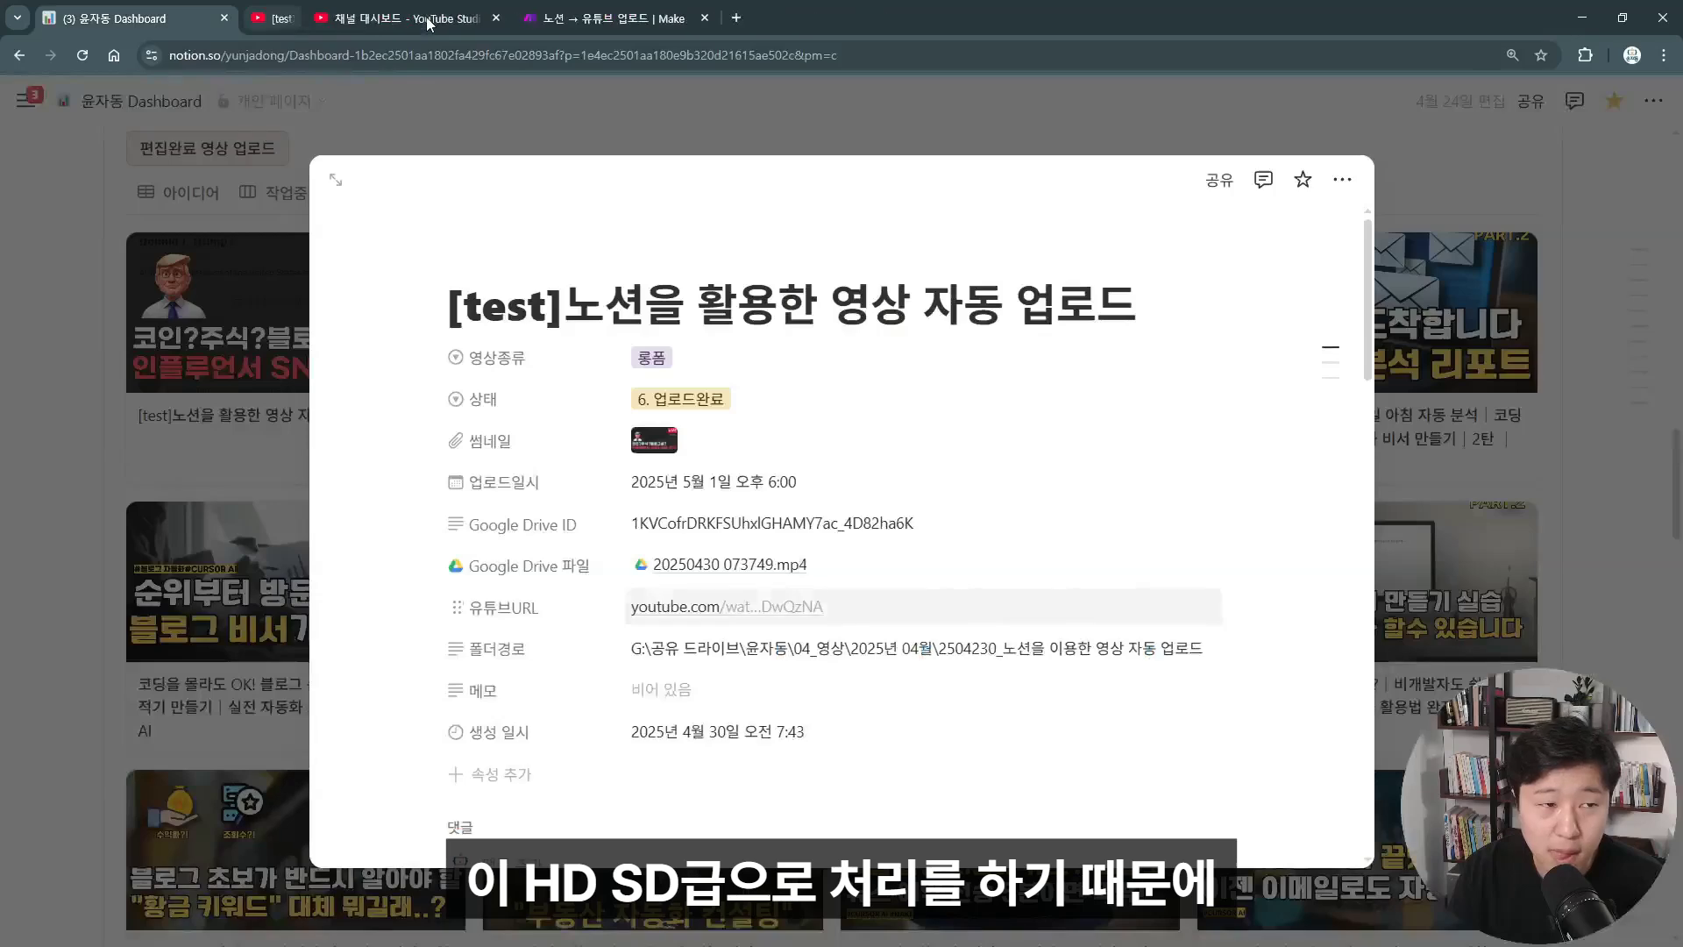
Switch to YouTube Studio and check the [test] video's entry in the channel content list
click(432, 18)
click(450, 137)
click(351, 5)
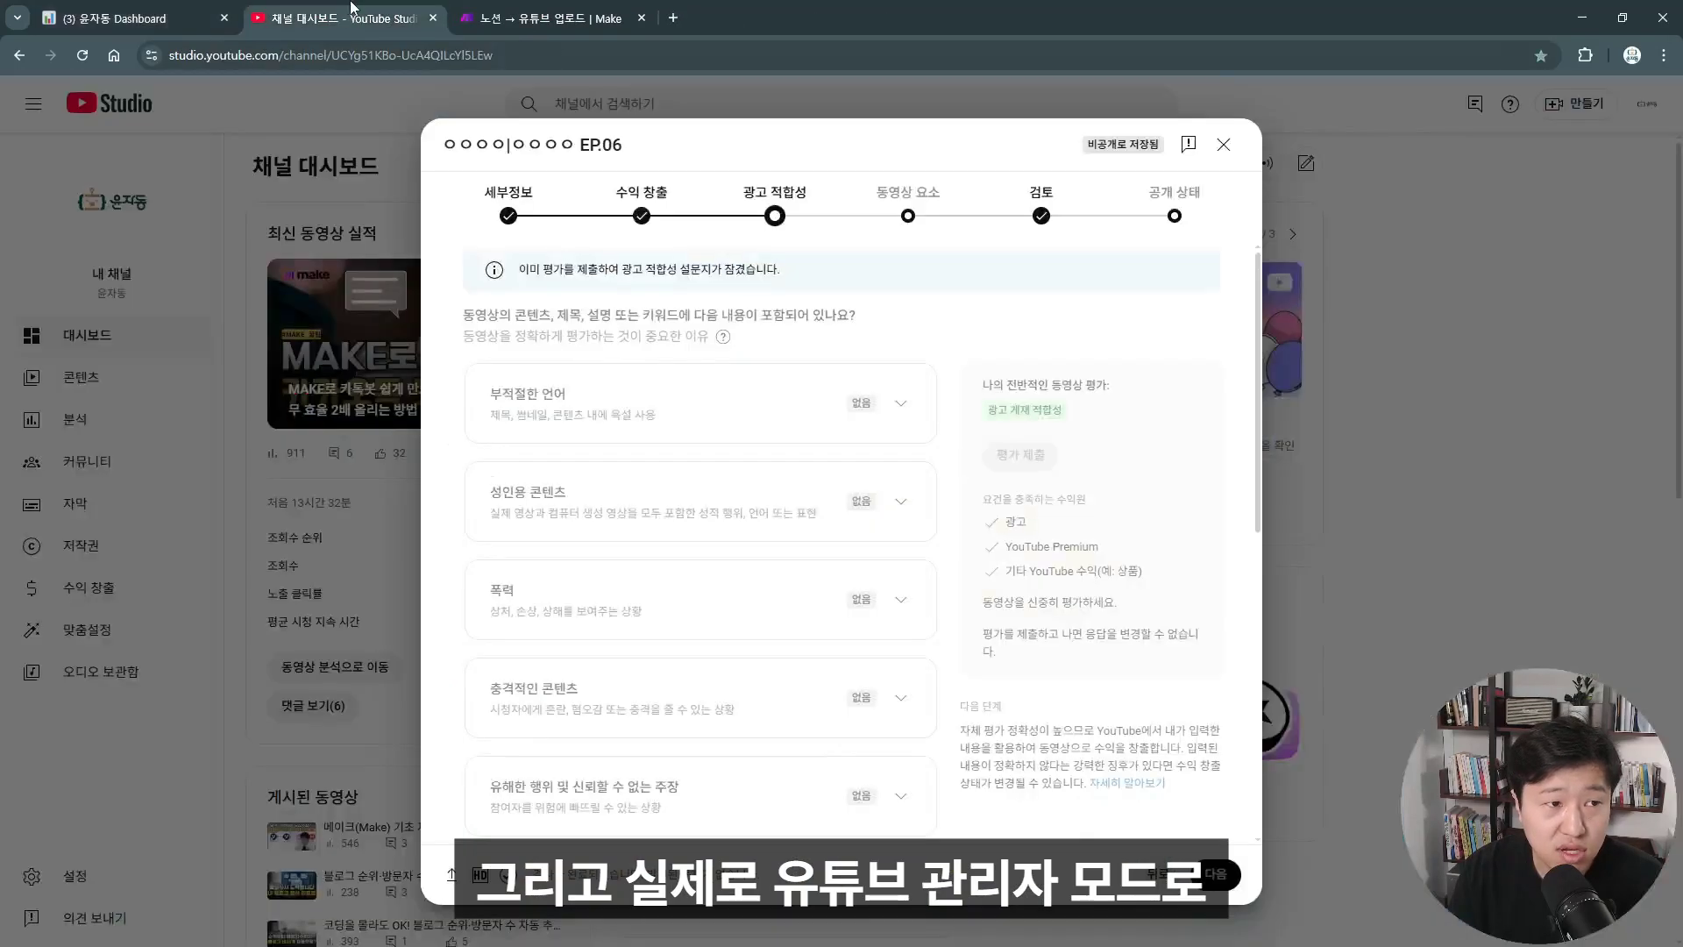
click(75, 382)
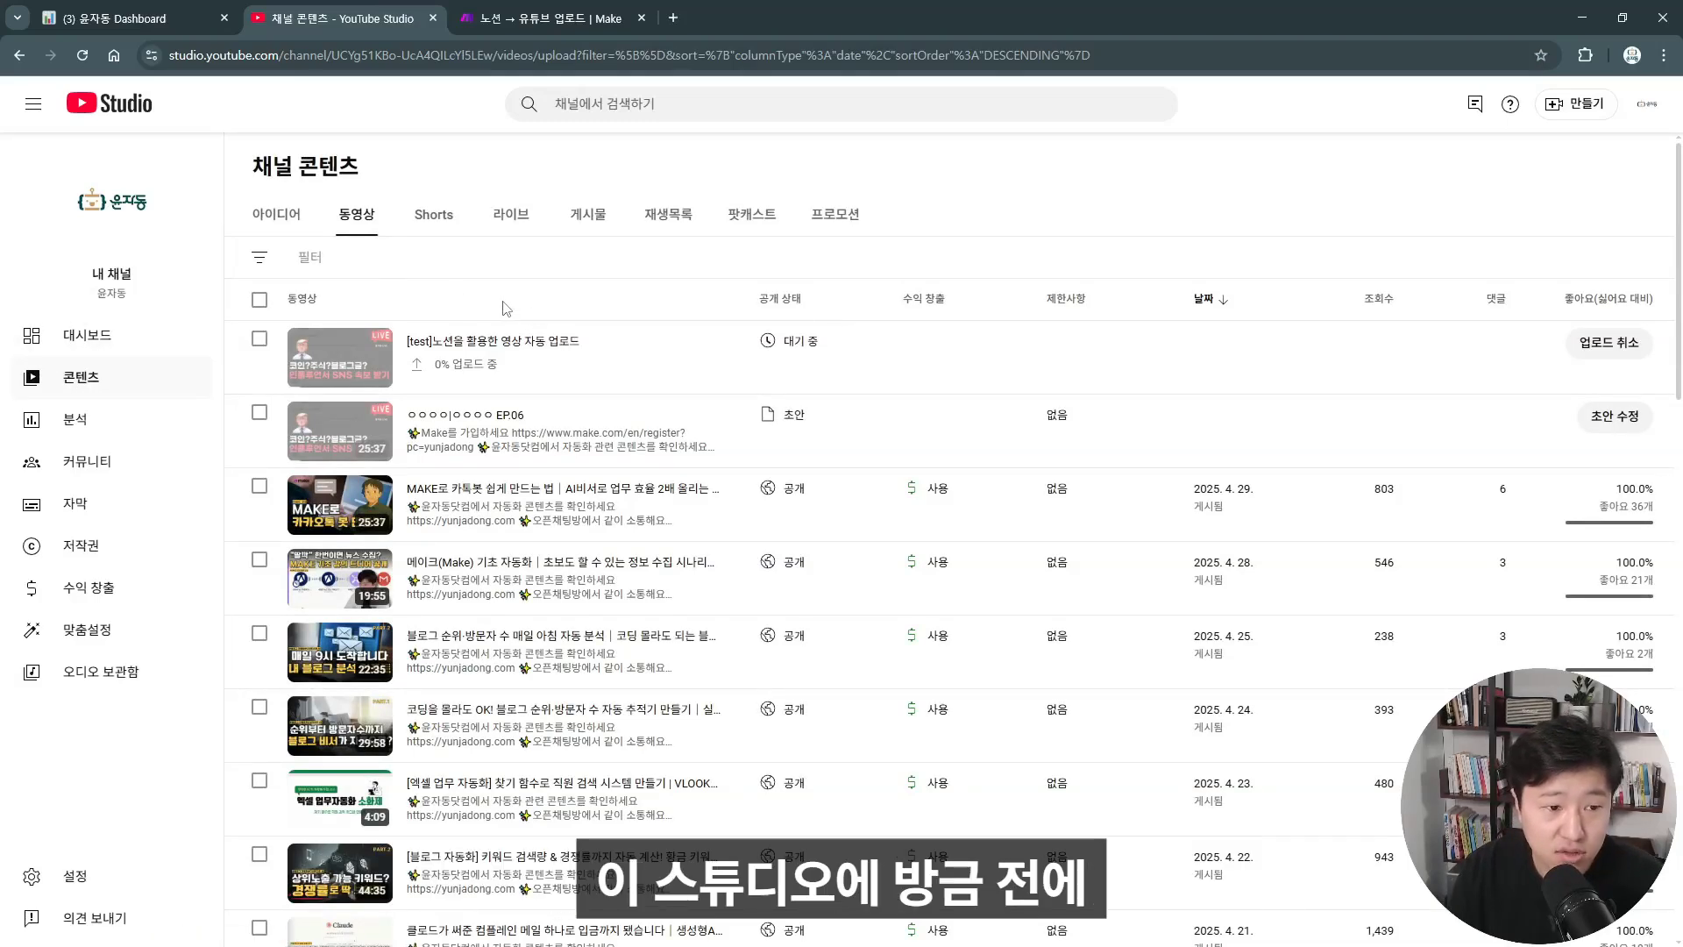
key(ctrl+plus)
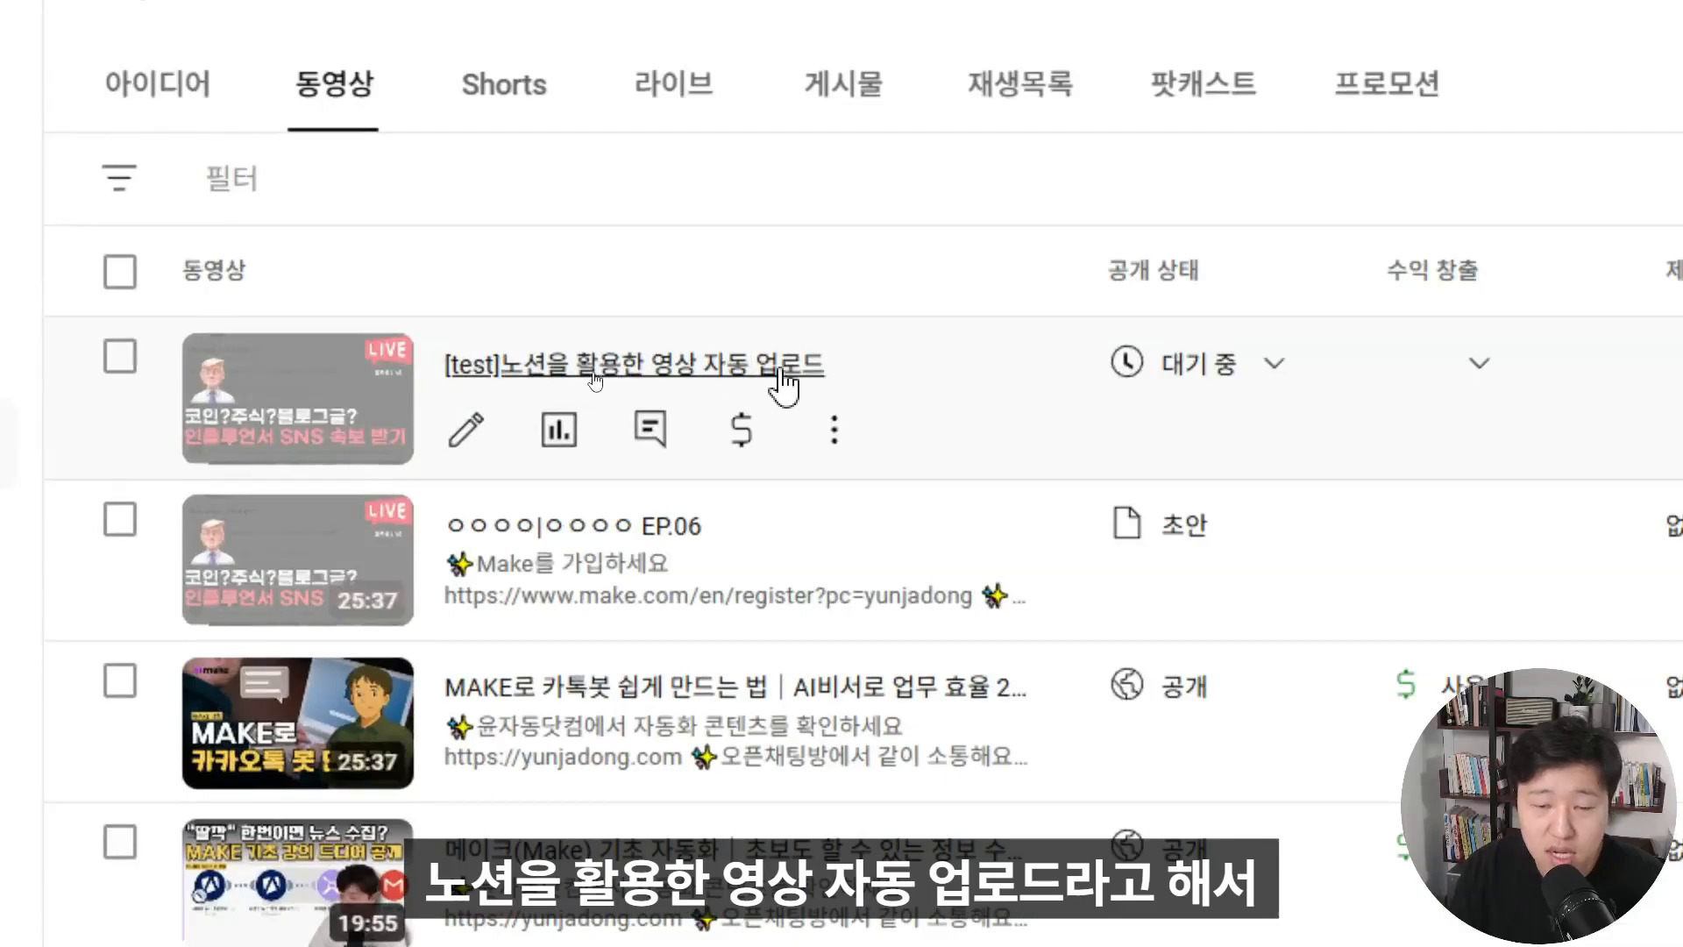
mouse_move(1169, 373)
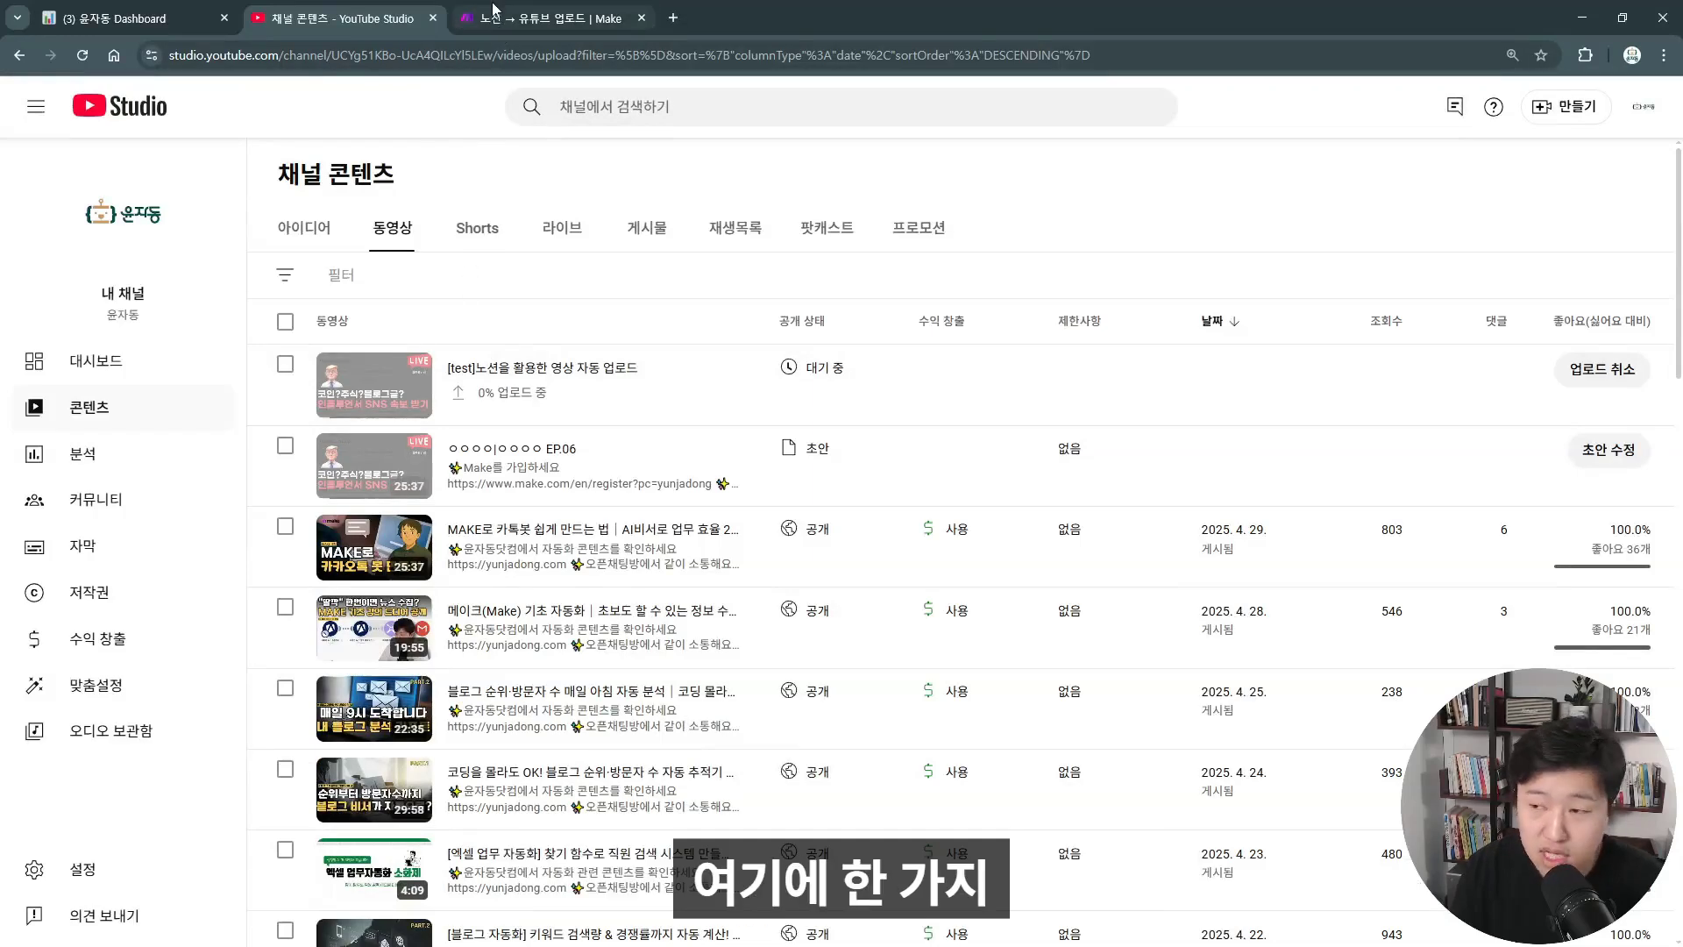
Return to Notion, review the 유튜브 database automation that notifies Slack on 상태 changes, and close its settings
click(132, 18)
scroll(372, 339, up, 1)
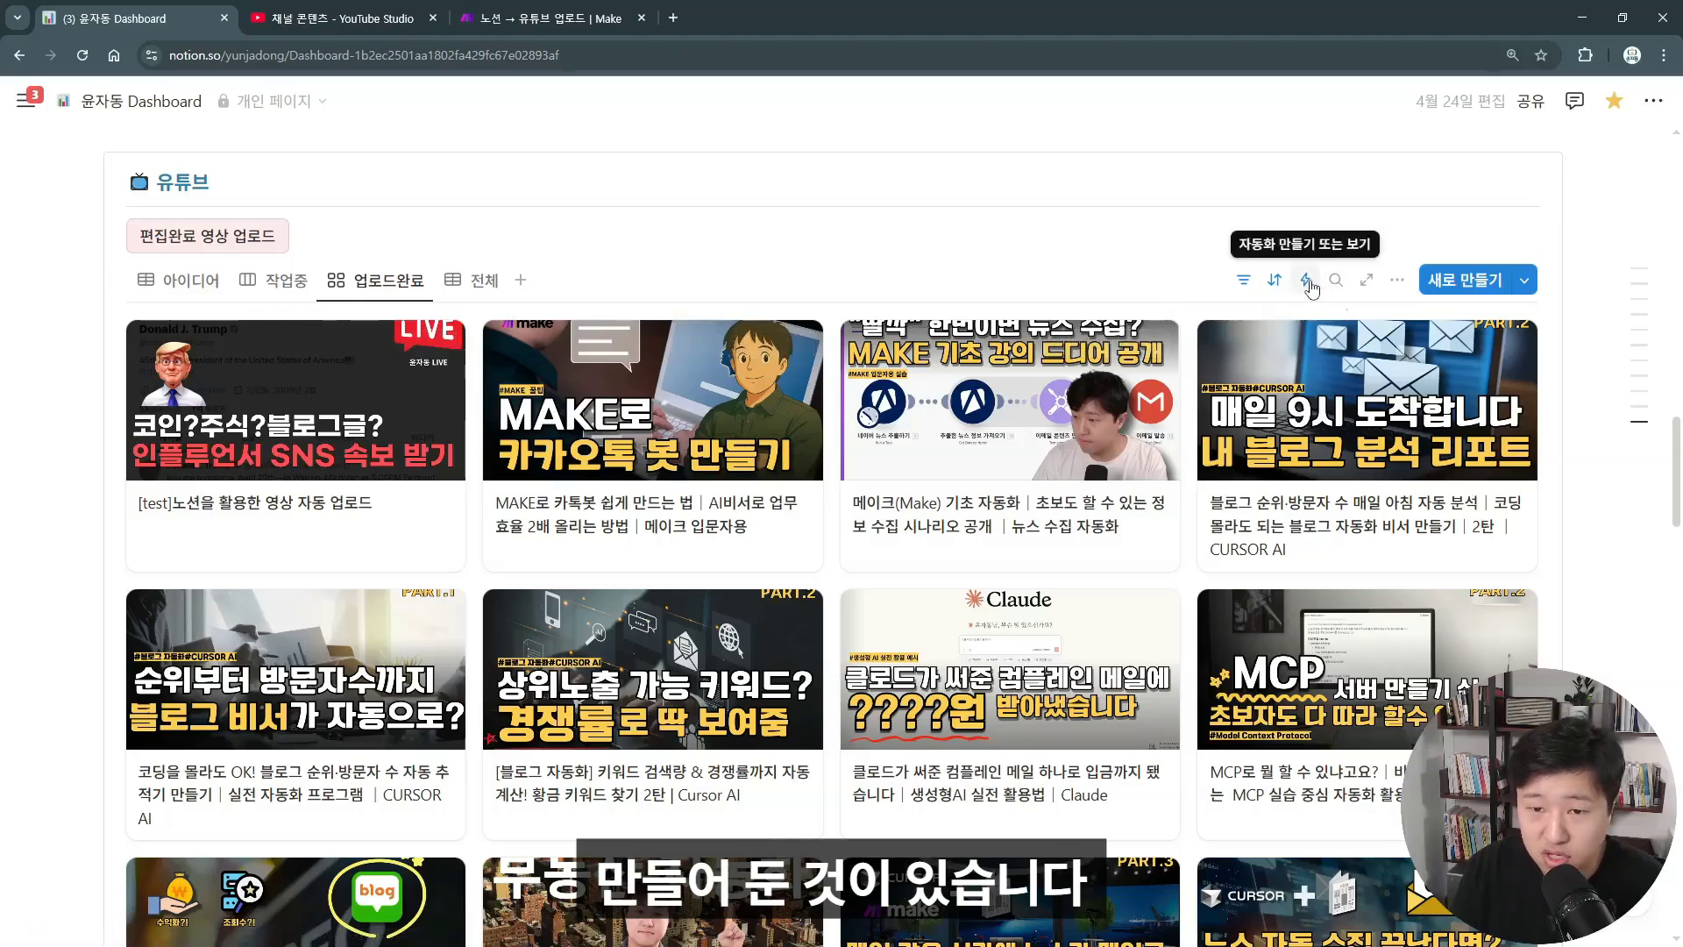
click(1306, 281)
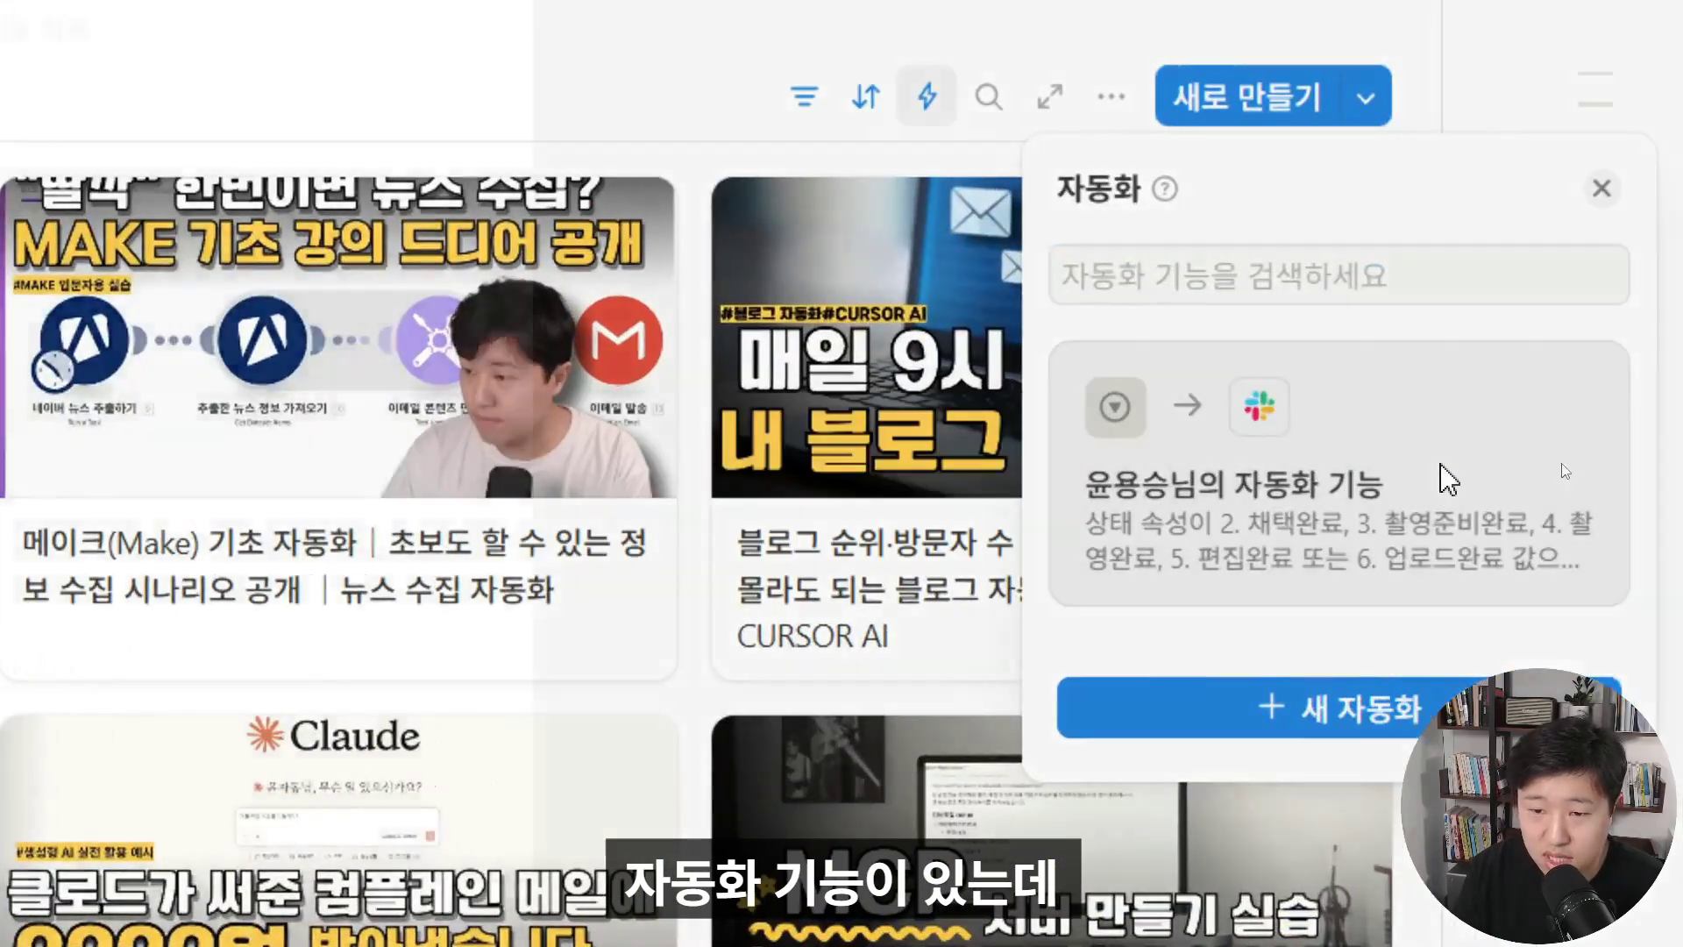
click(1448, 478)
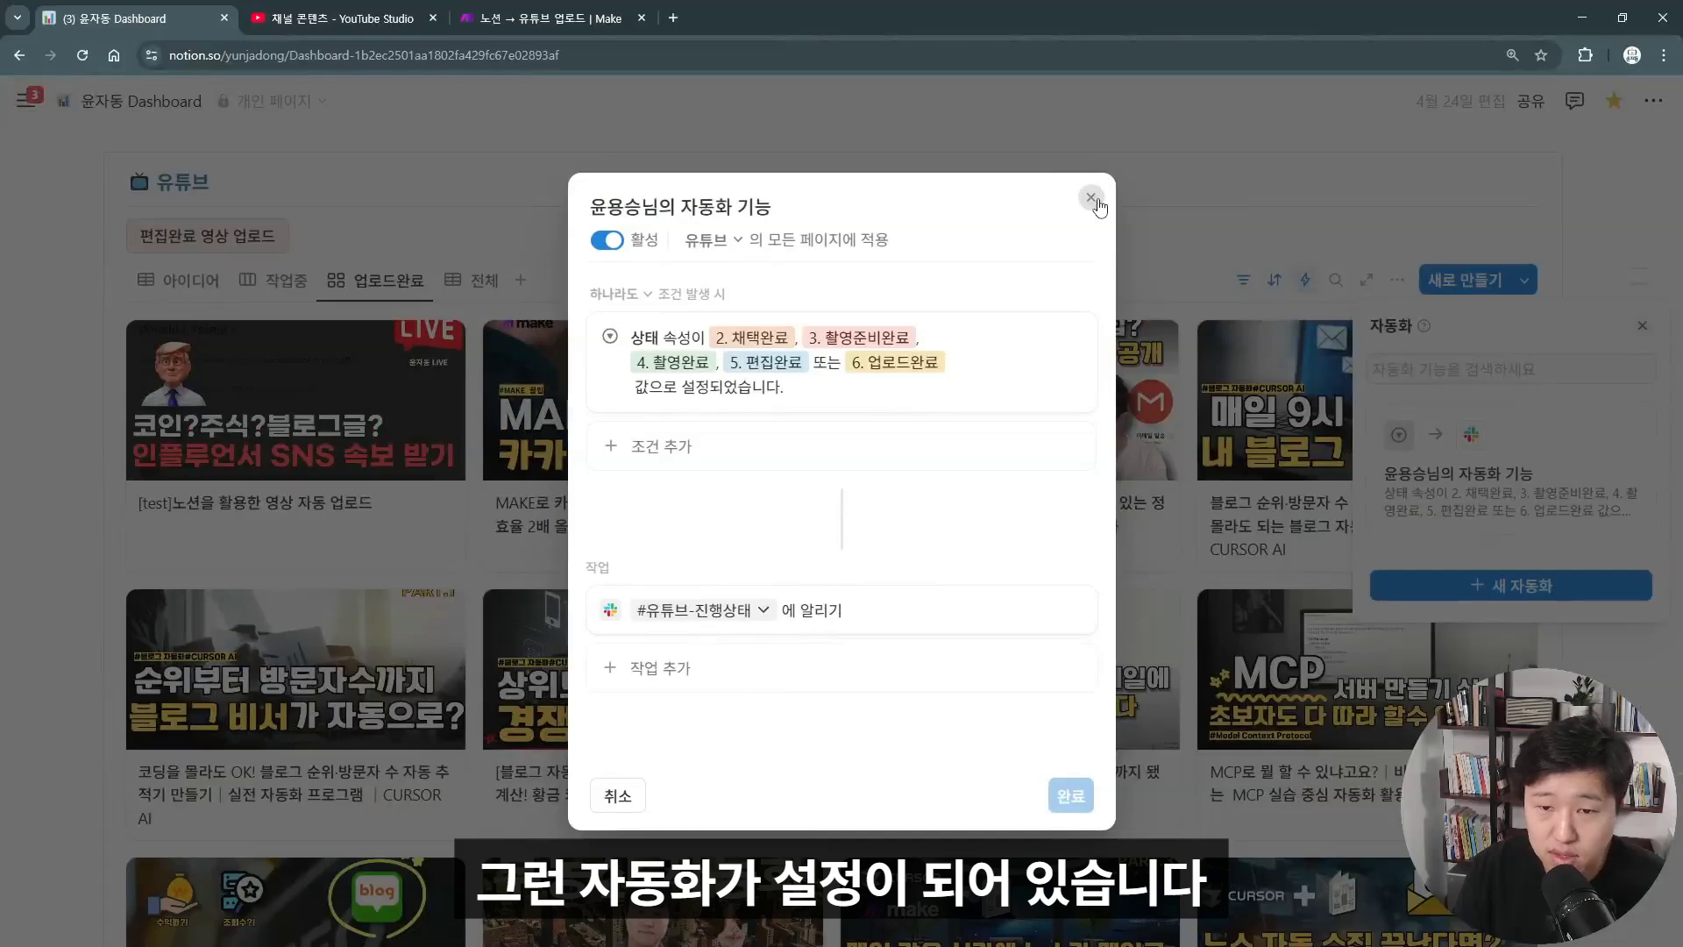
click(1091, 198)
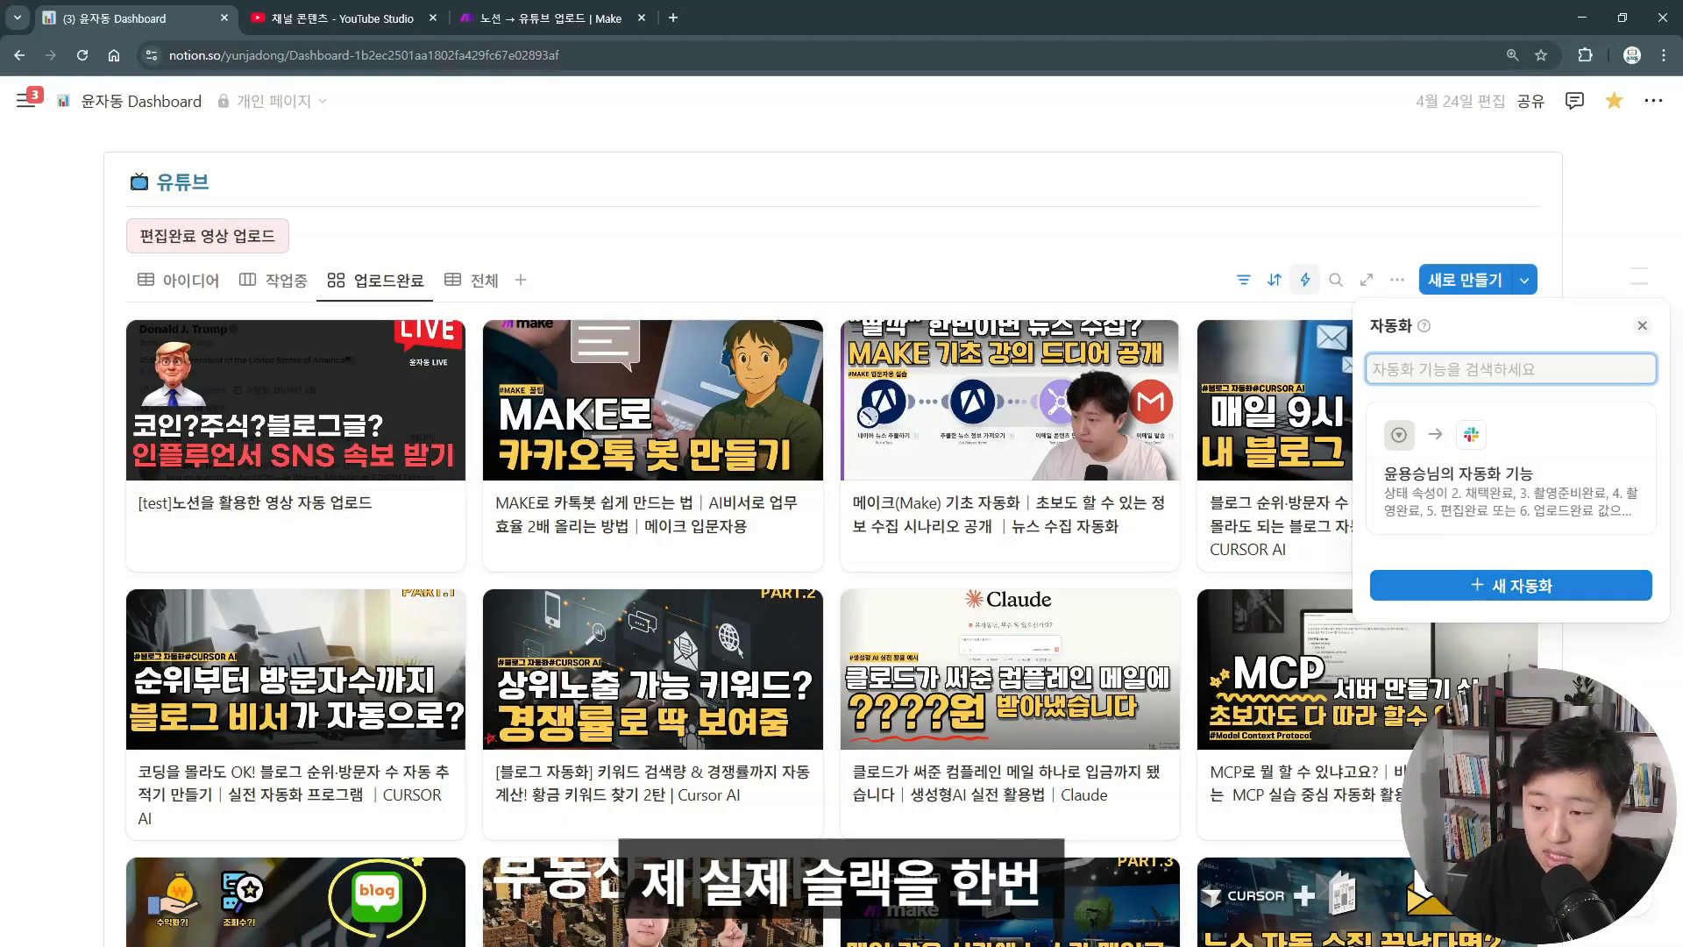
Switch to Slack and examine the 폴더경로 and 썸네일 changes in the 7:48 notification of the 유튜브-진행상태 channel
key(alt+Tab)
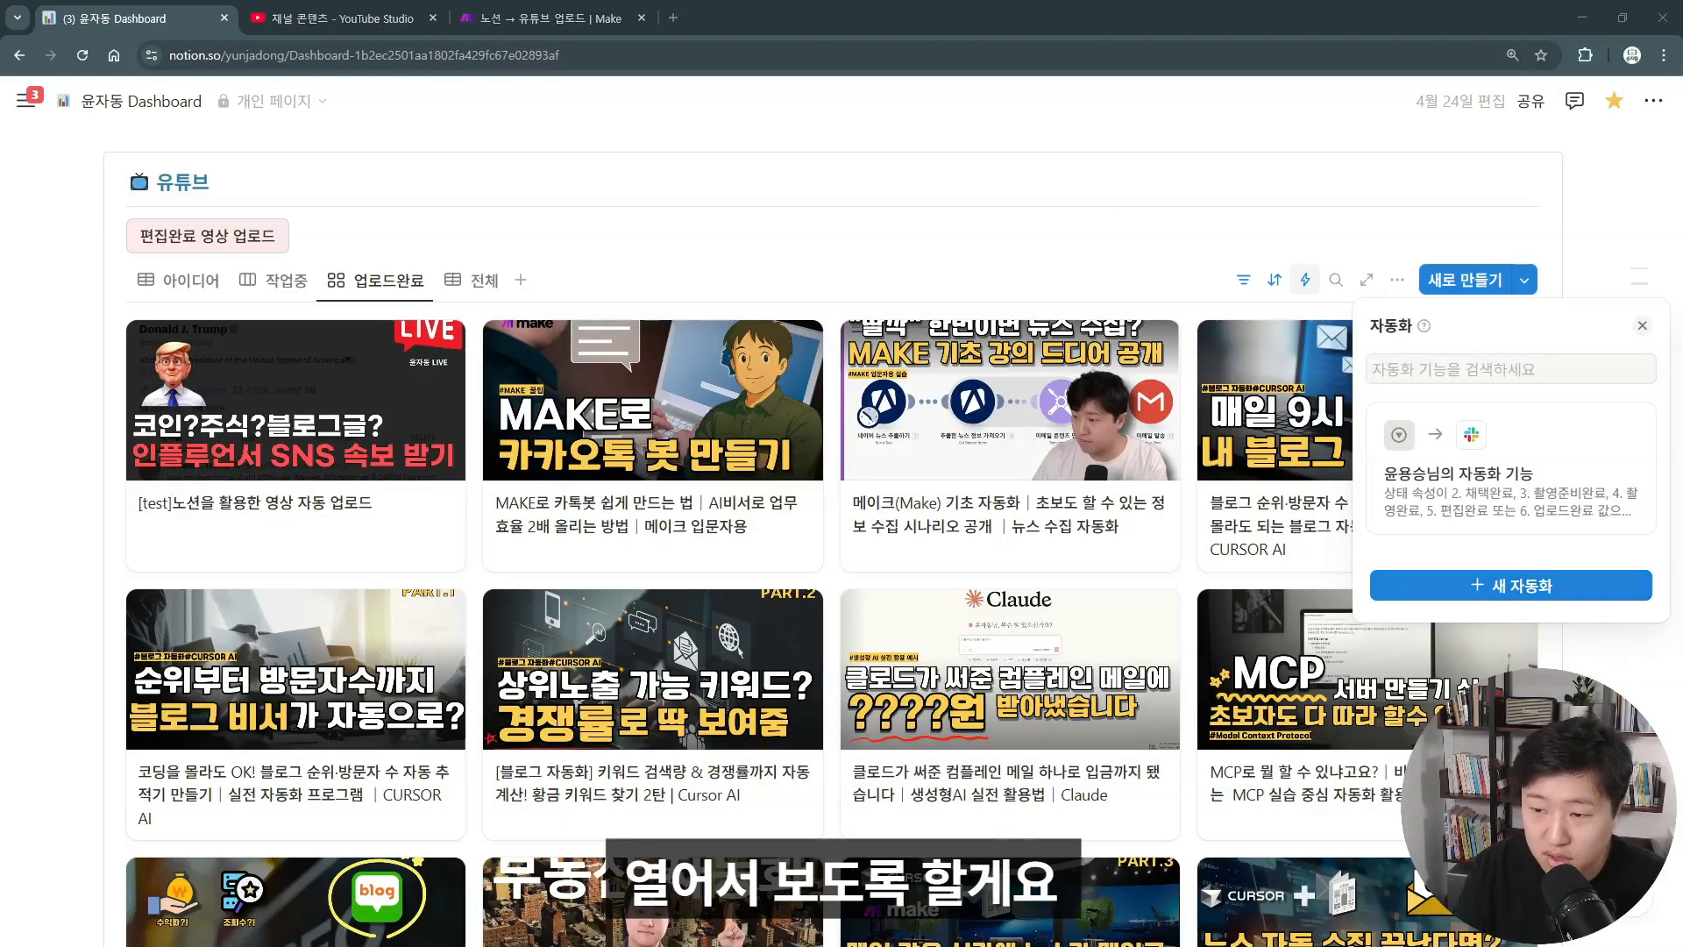
key(alt+Tab)
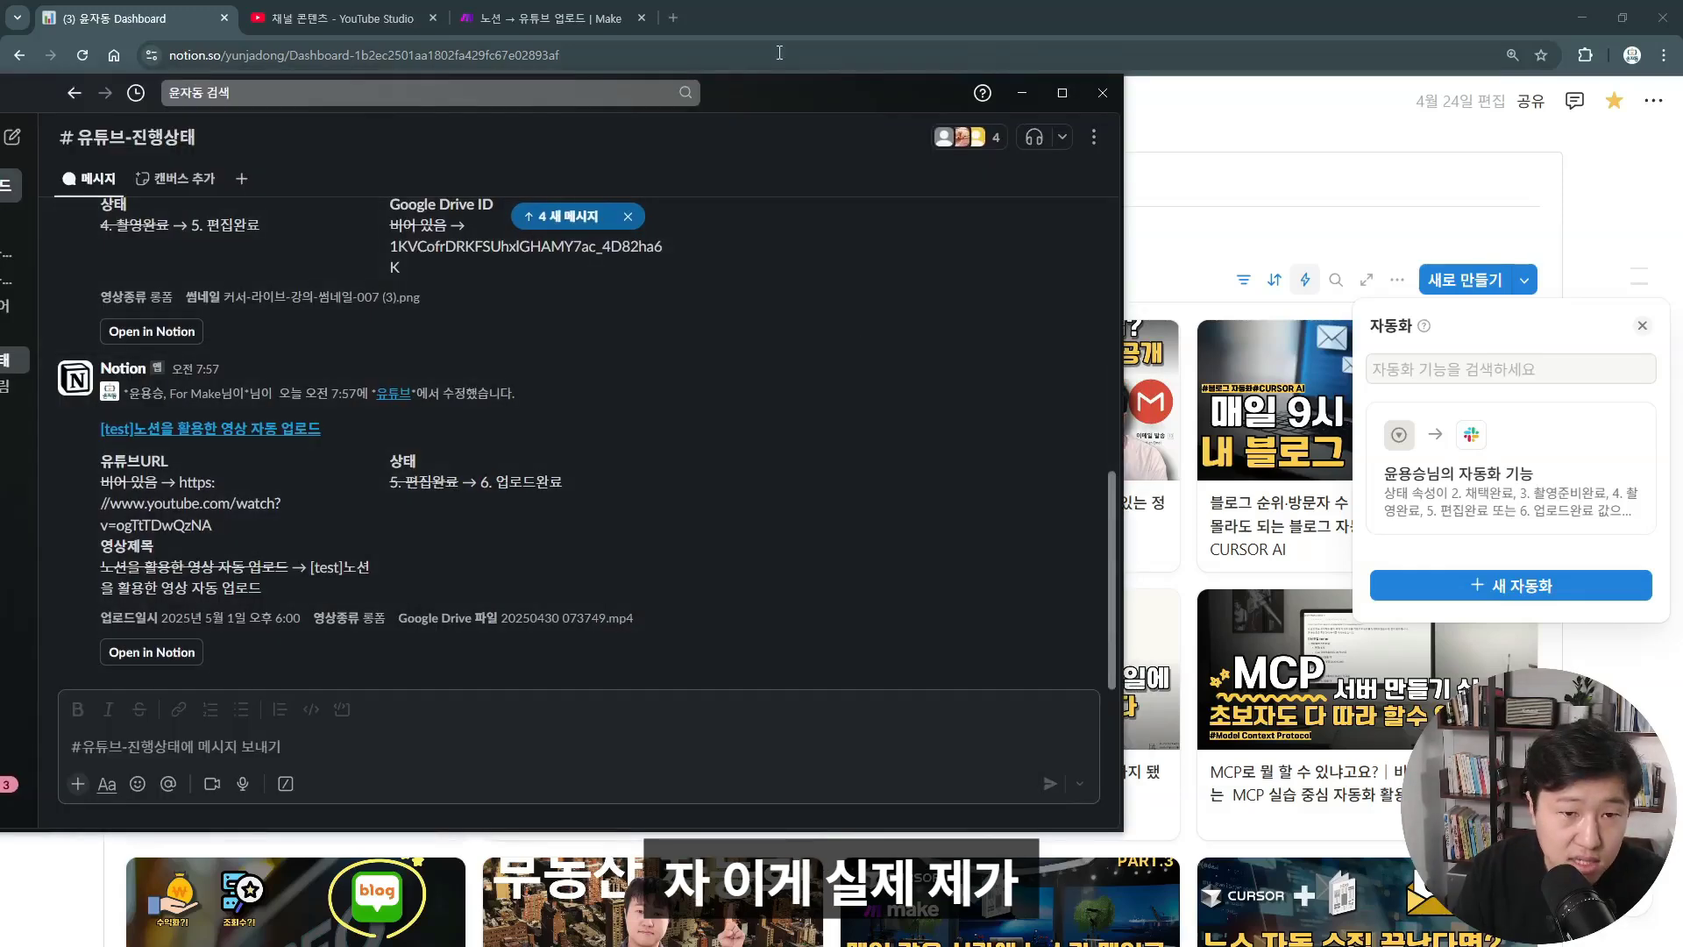
scroll(412, 544, up, 5)
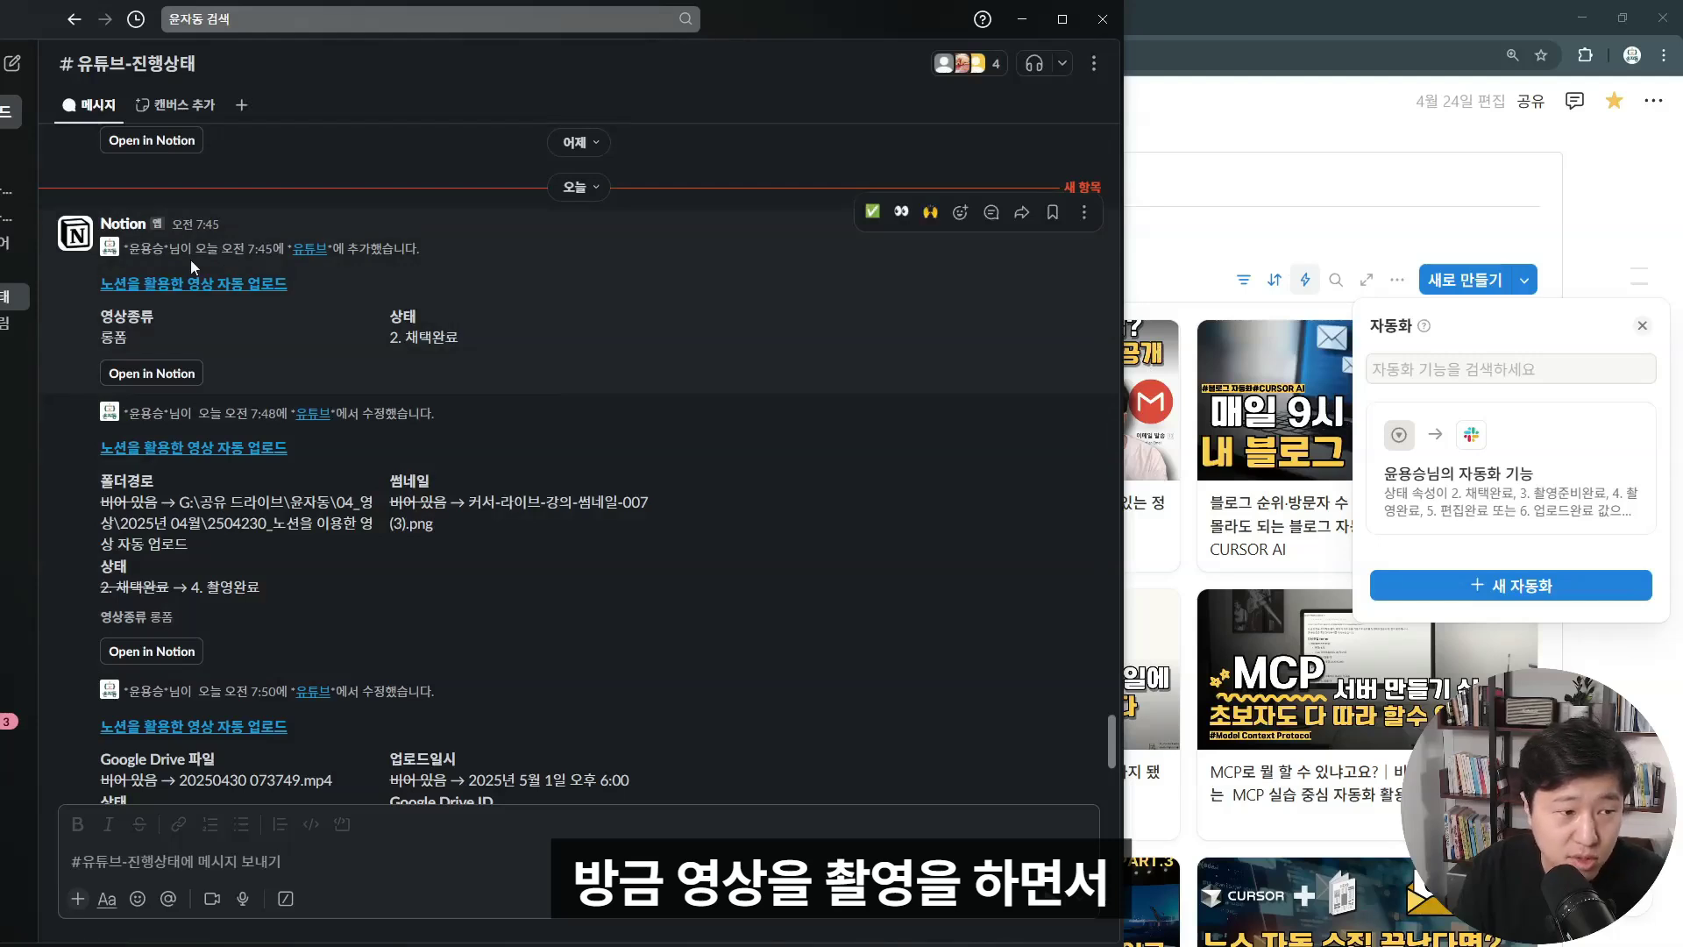
scroll(202, 254, down, 2)
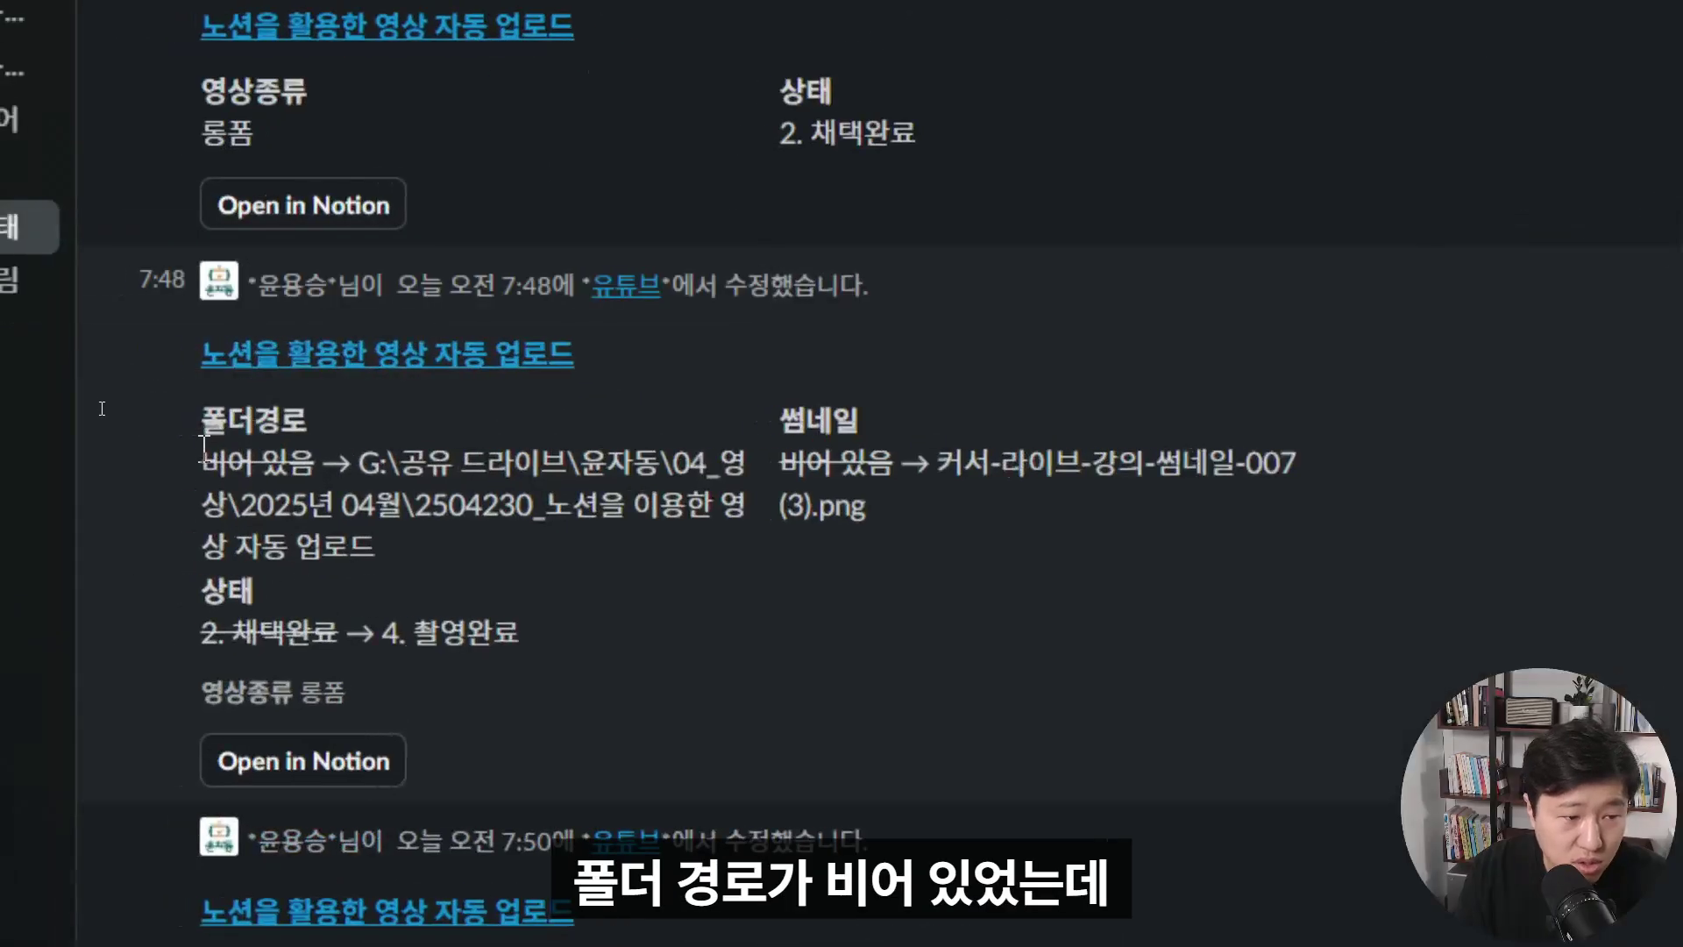
drag(204, 447, 262, 474)
drag(364, 463, 420, 563)
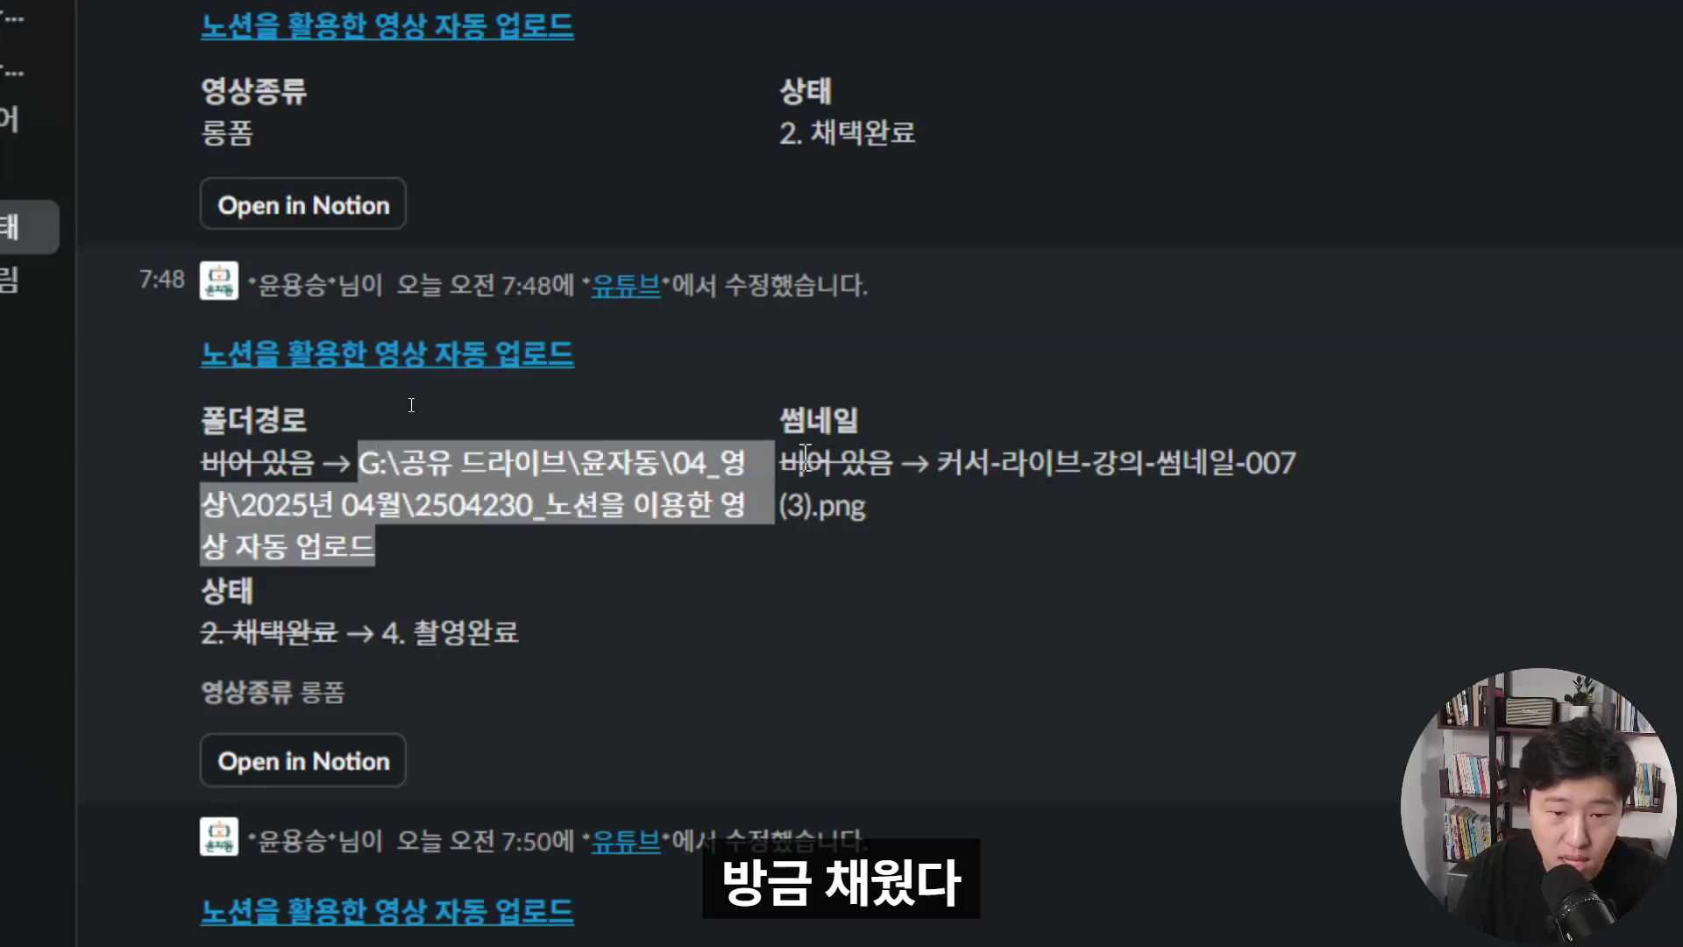
drag(780, 462, 1198, 491)
Examine the Google Drive 파일, 업로드일시 and Google Drive ID changes in the 7:50 notification
scroll(434, 392, down, 8)
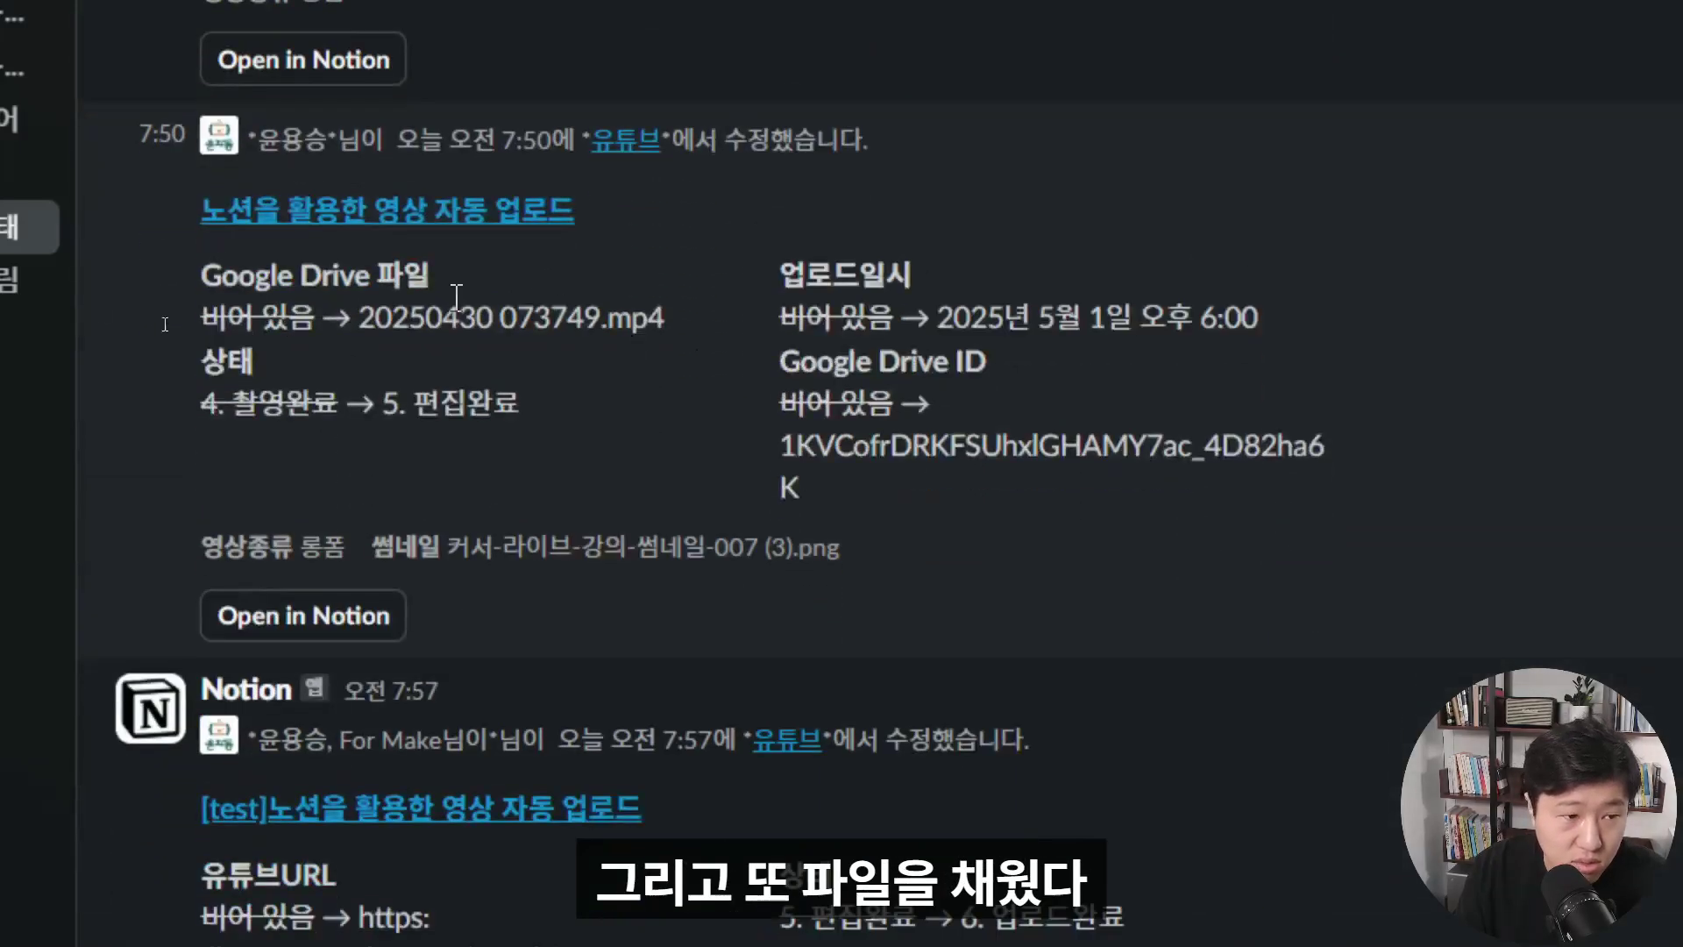
drag(374, 321, 1258, 317)
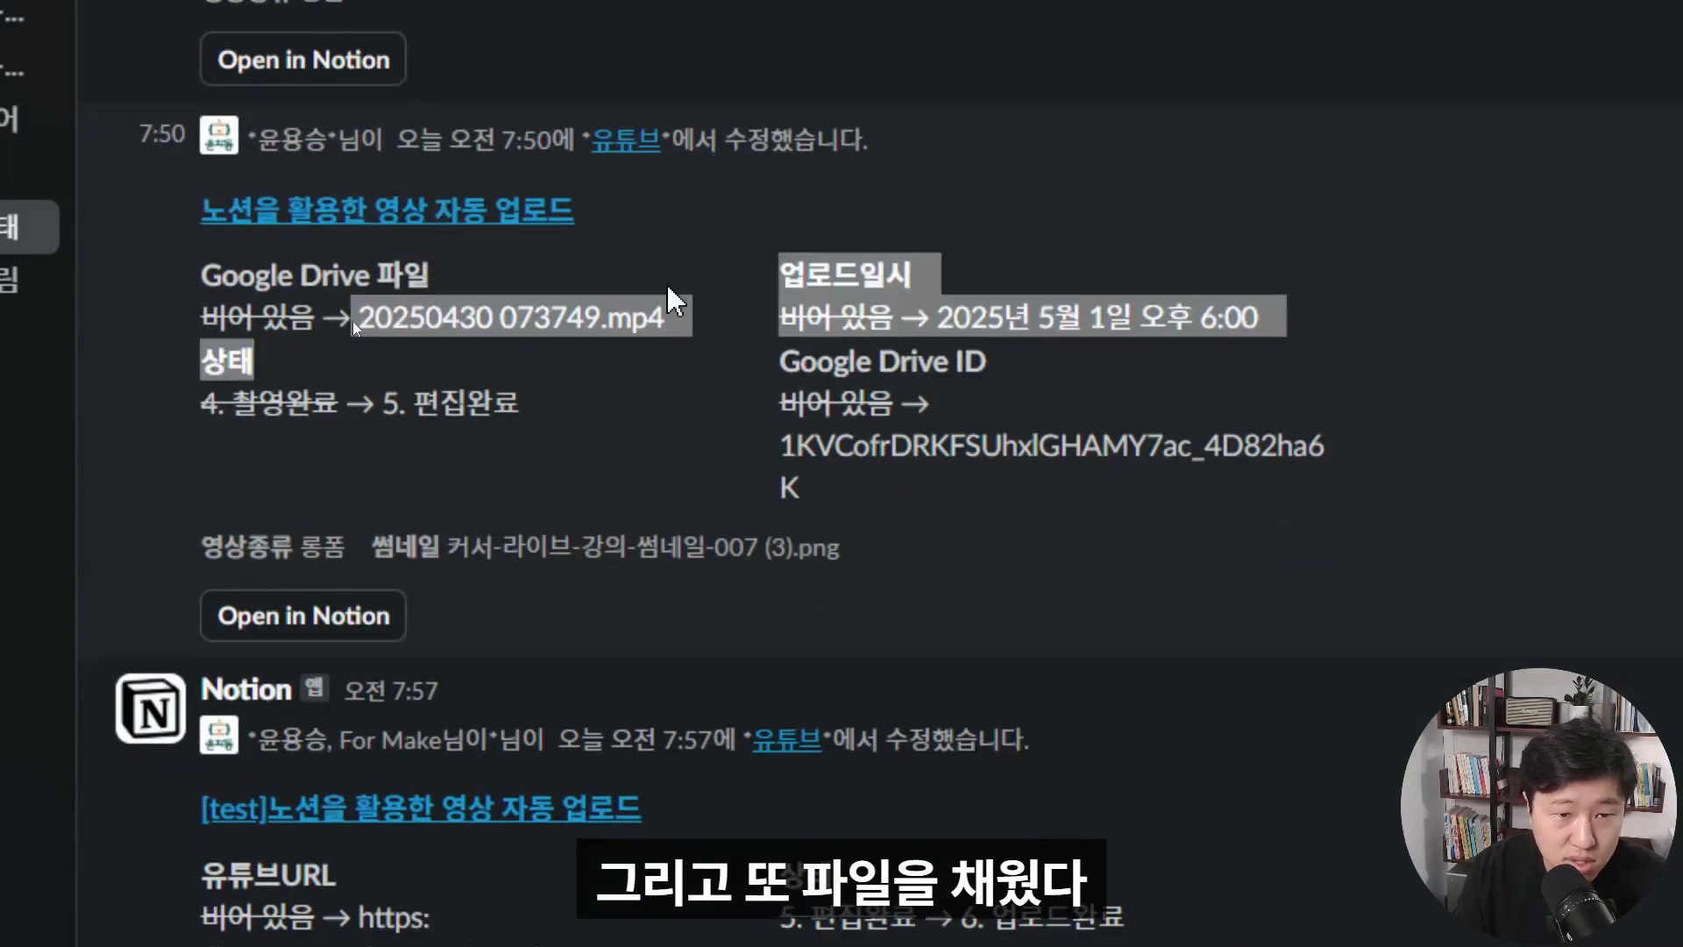
click(808, 272)
drag(930, 320, 1044, 376)
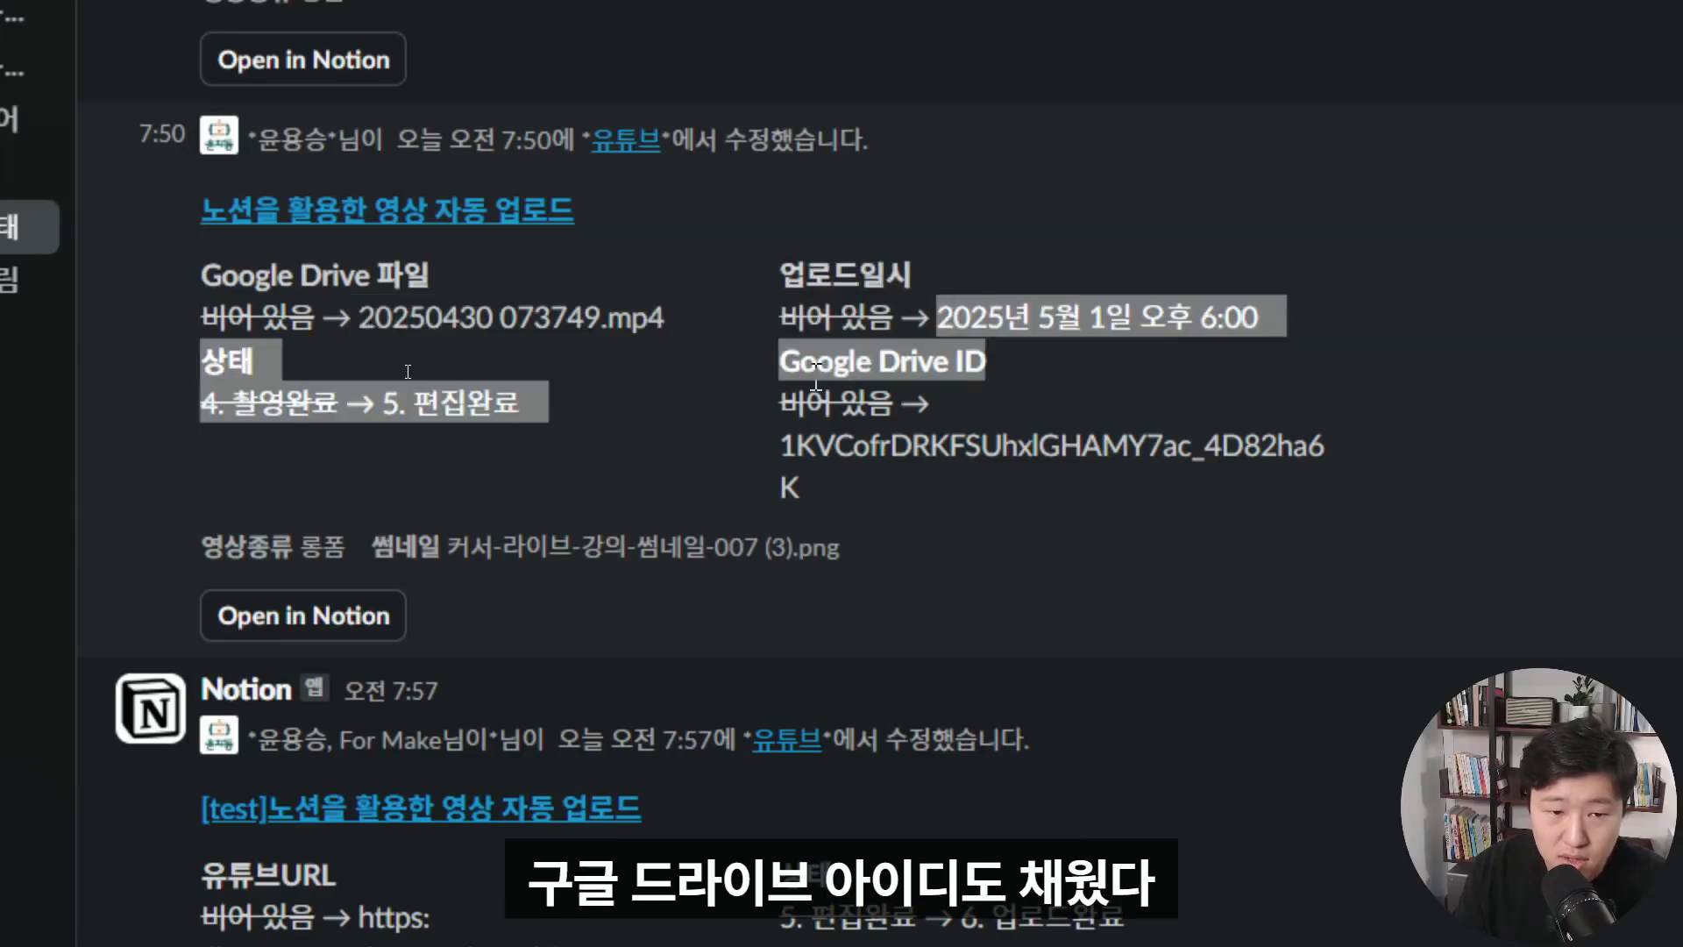
drag(780, 459, 878, 491)
scroll(861, 447, down, 3)
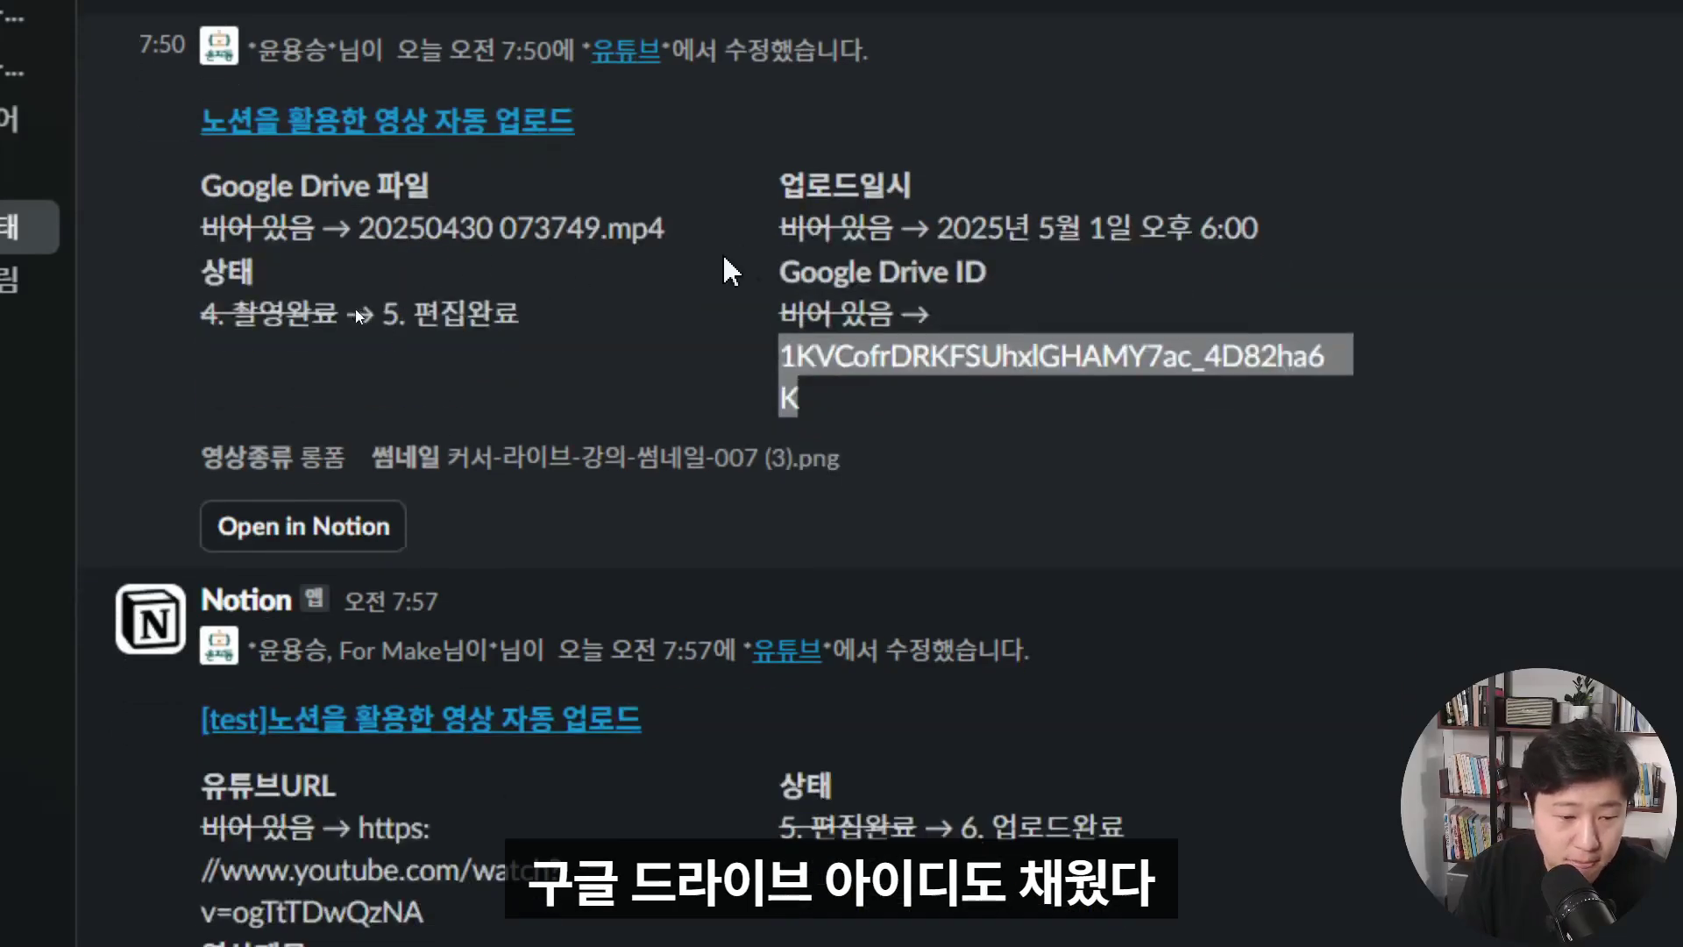
Examine the 유튜브URL and 상태 changes in the 7:57 notification and minimize Slack
scroll(431, 859, down, 1)
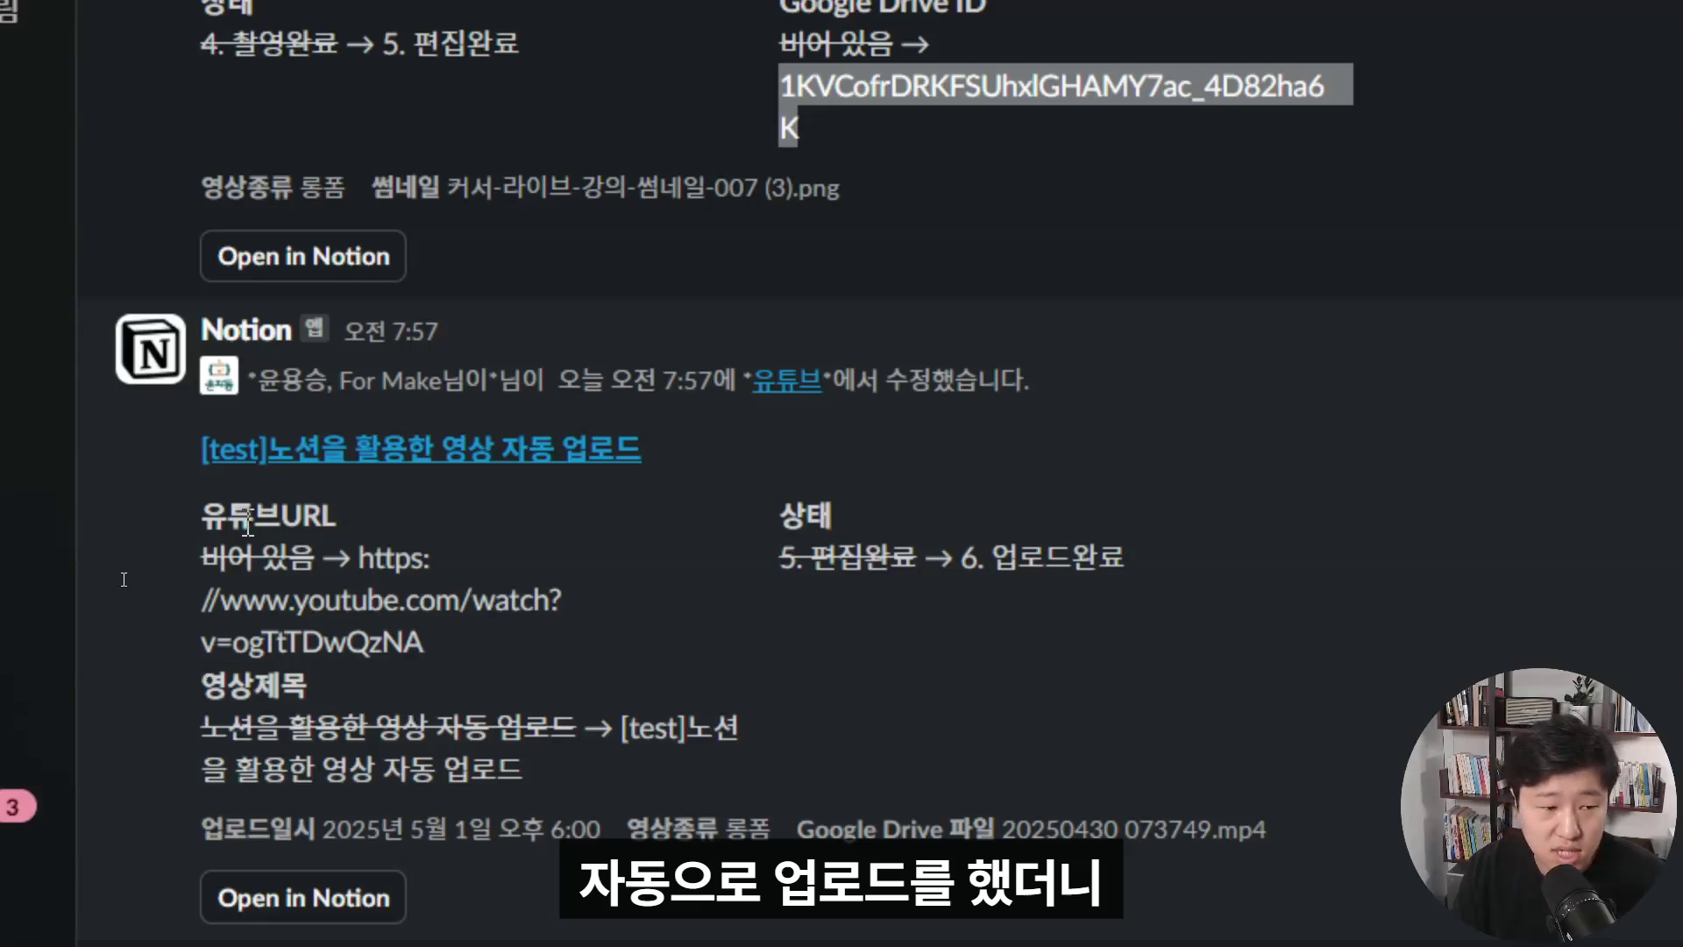
drag(375, 557, 443, 646)
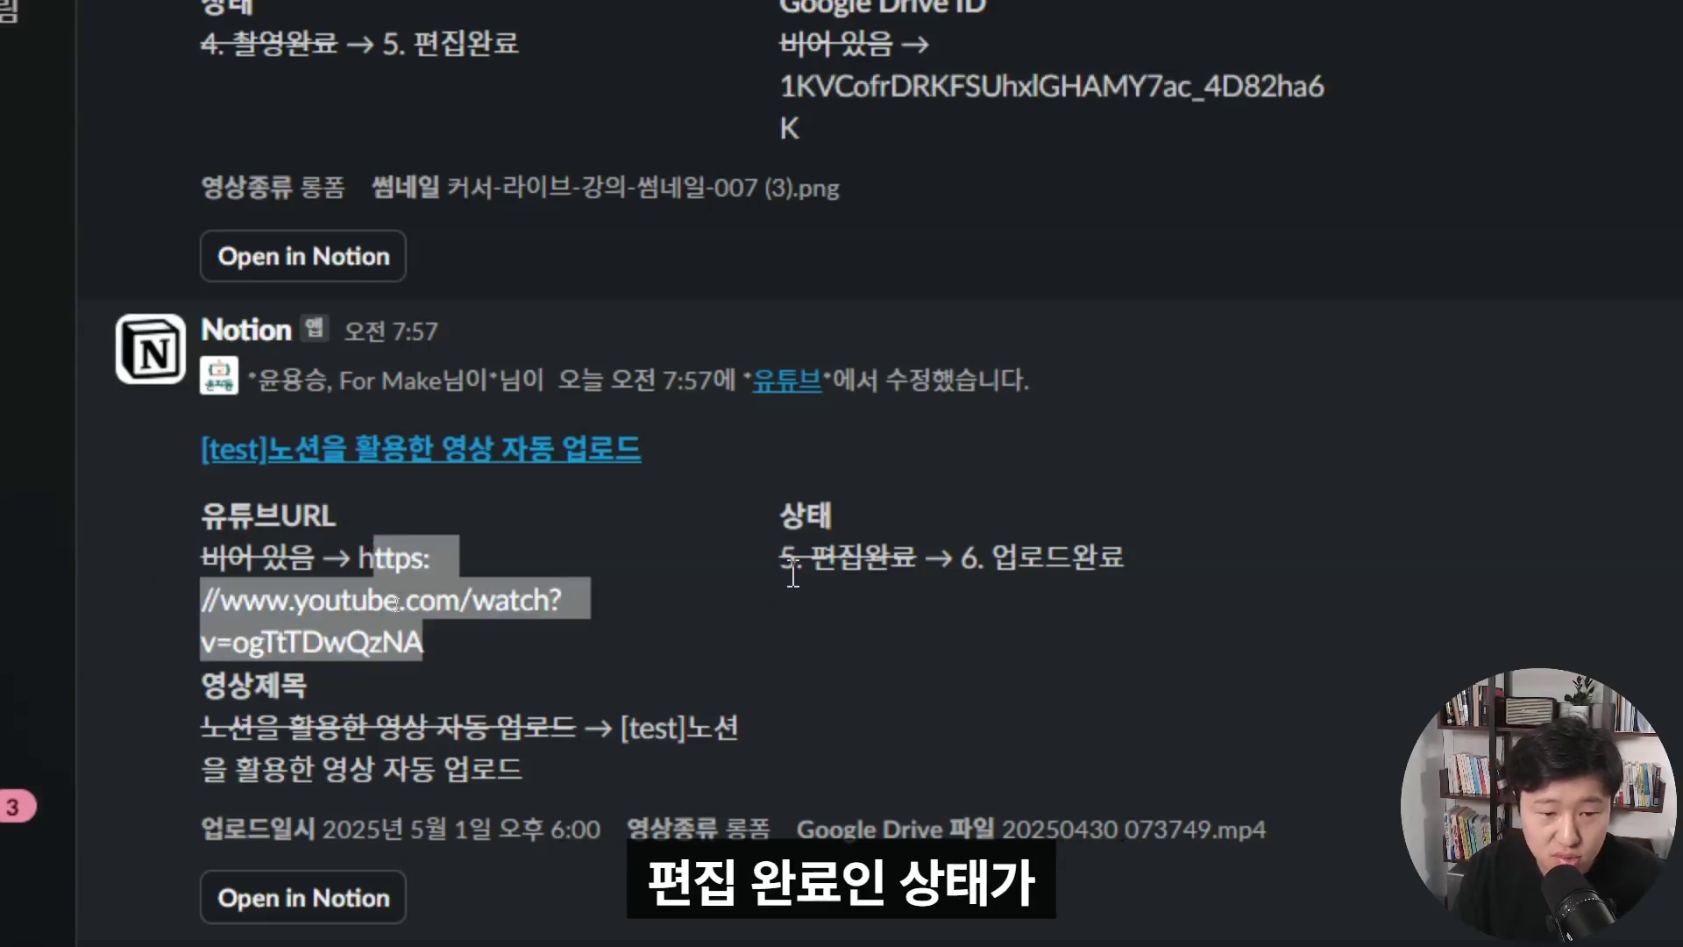
drag(804, 536, 1152, 569)
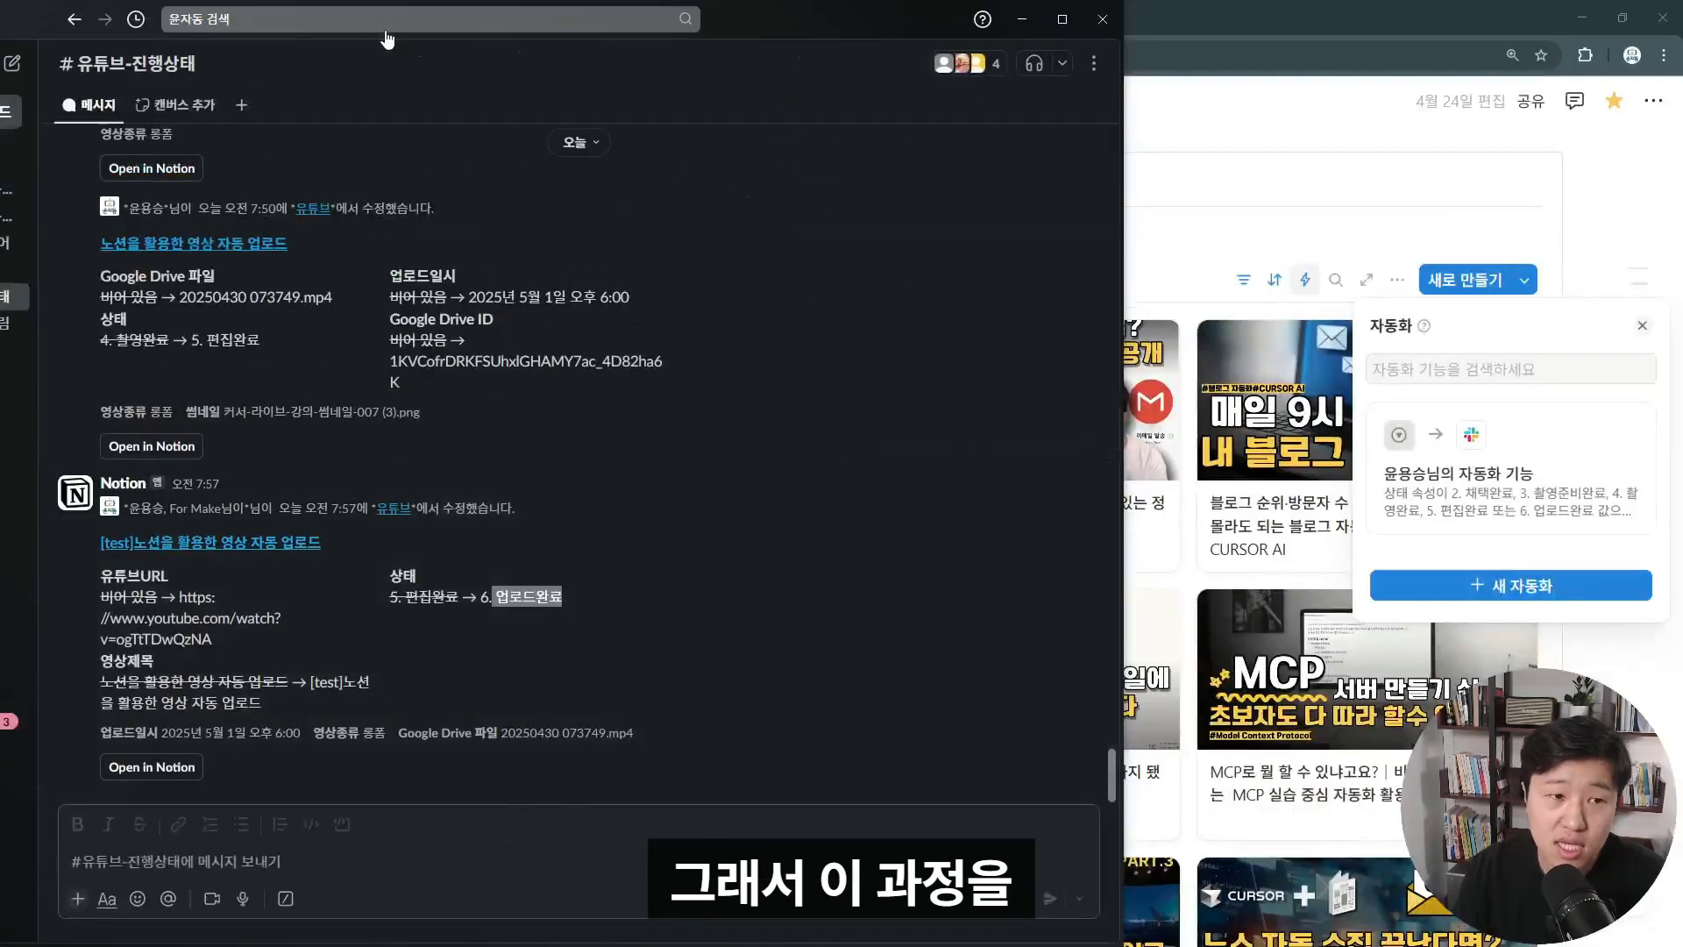
click(1022, 19)
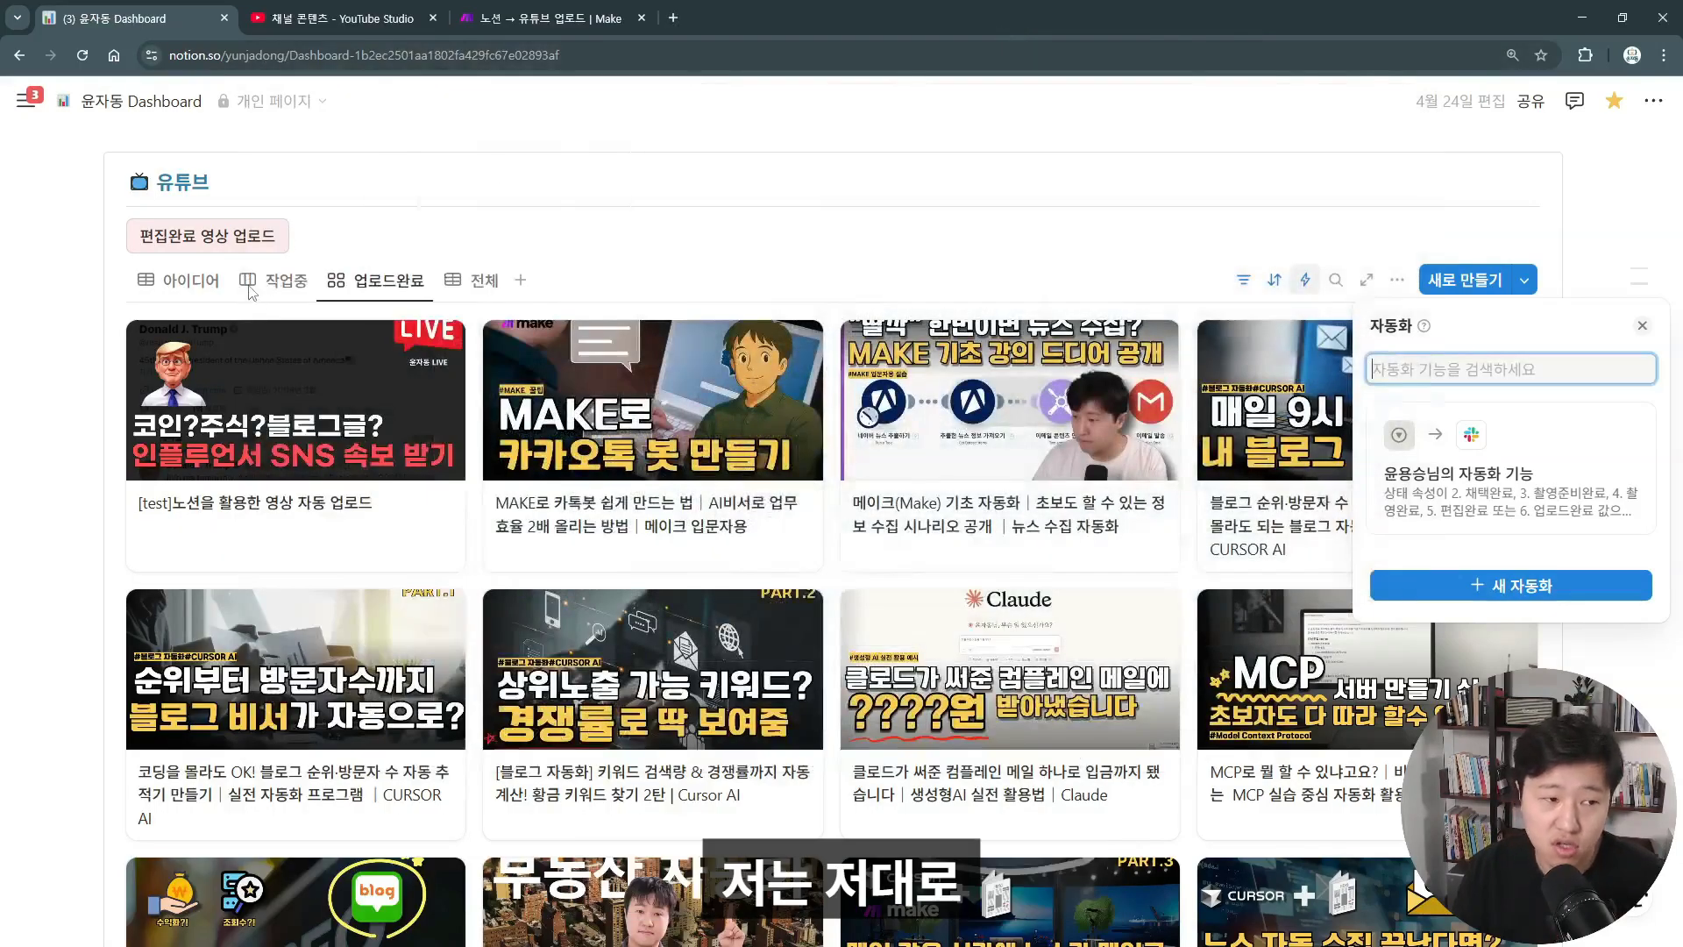
In the 작업중 board, add a page titled 템플릿f under 2. 채택완료 and move it to 4. 촬영완료
click(252, 290)
click(254, 282)
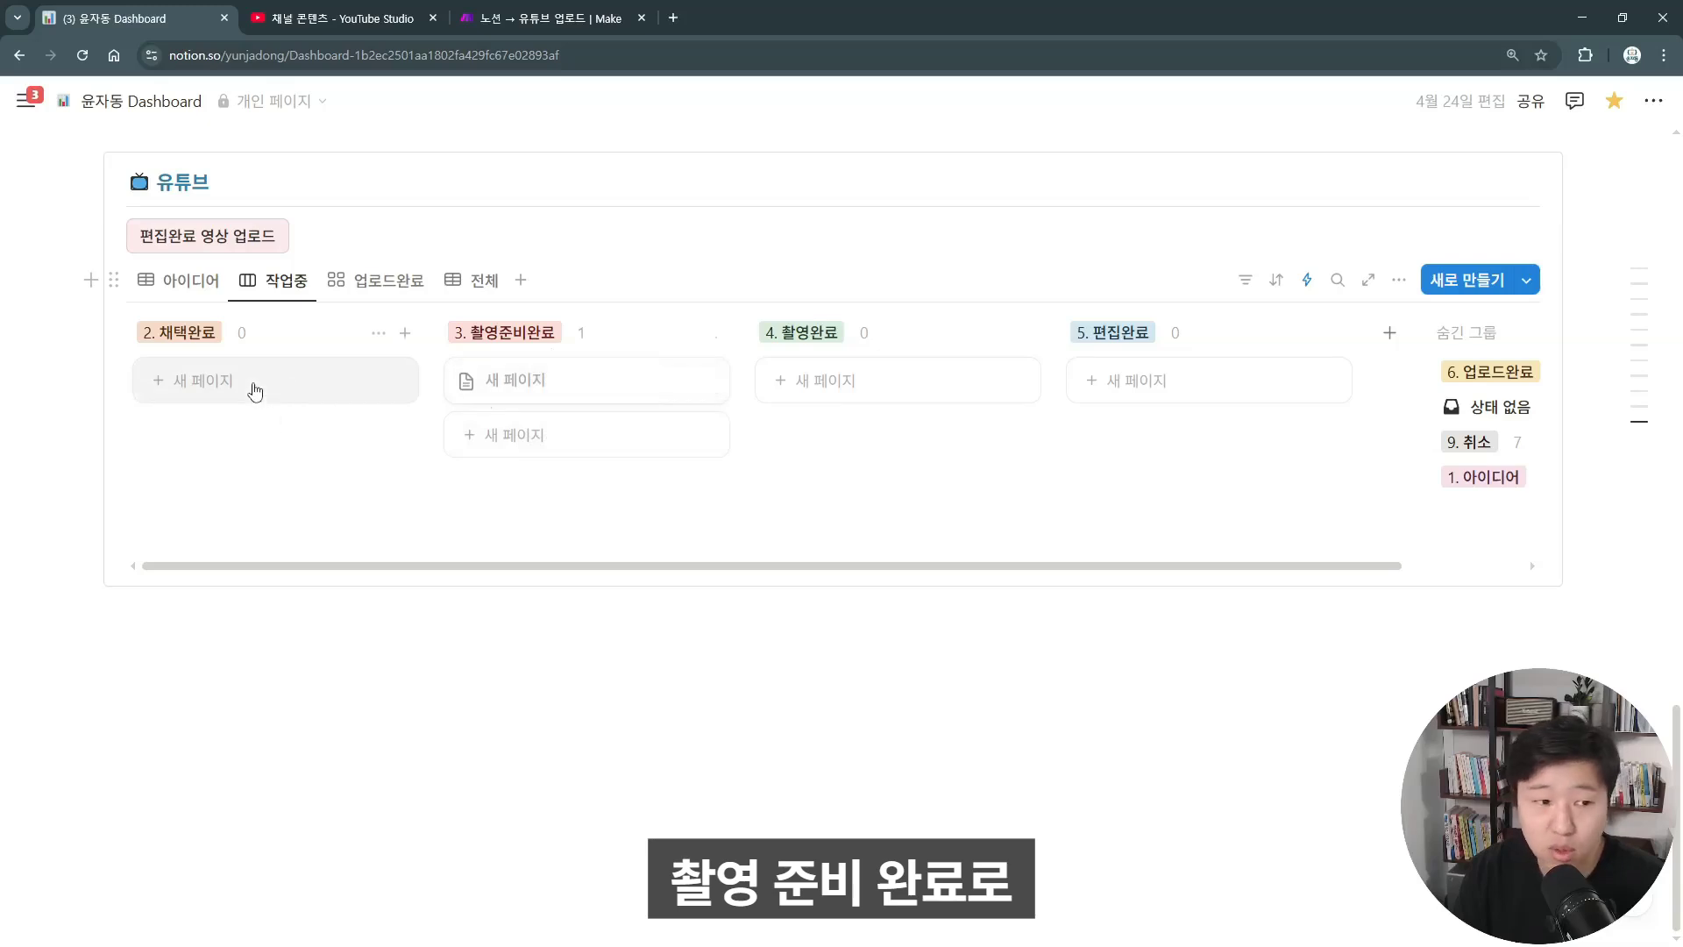
click(254, 385)
text(f)
drag(201, 389, 843, 348)
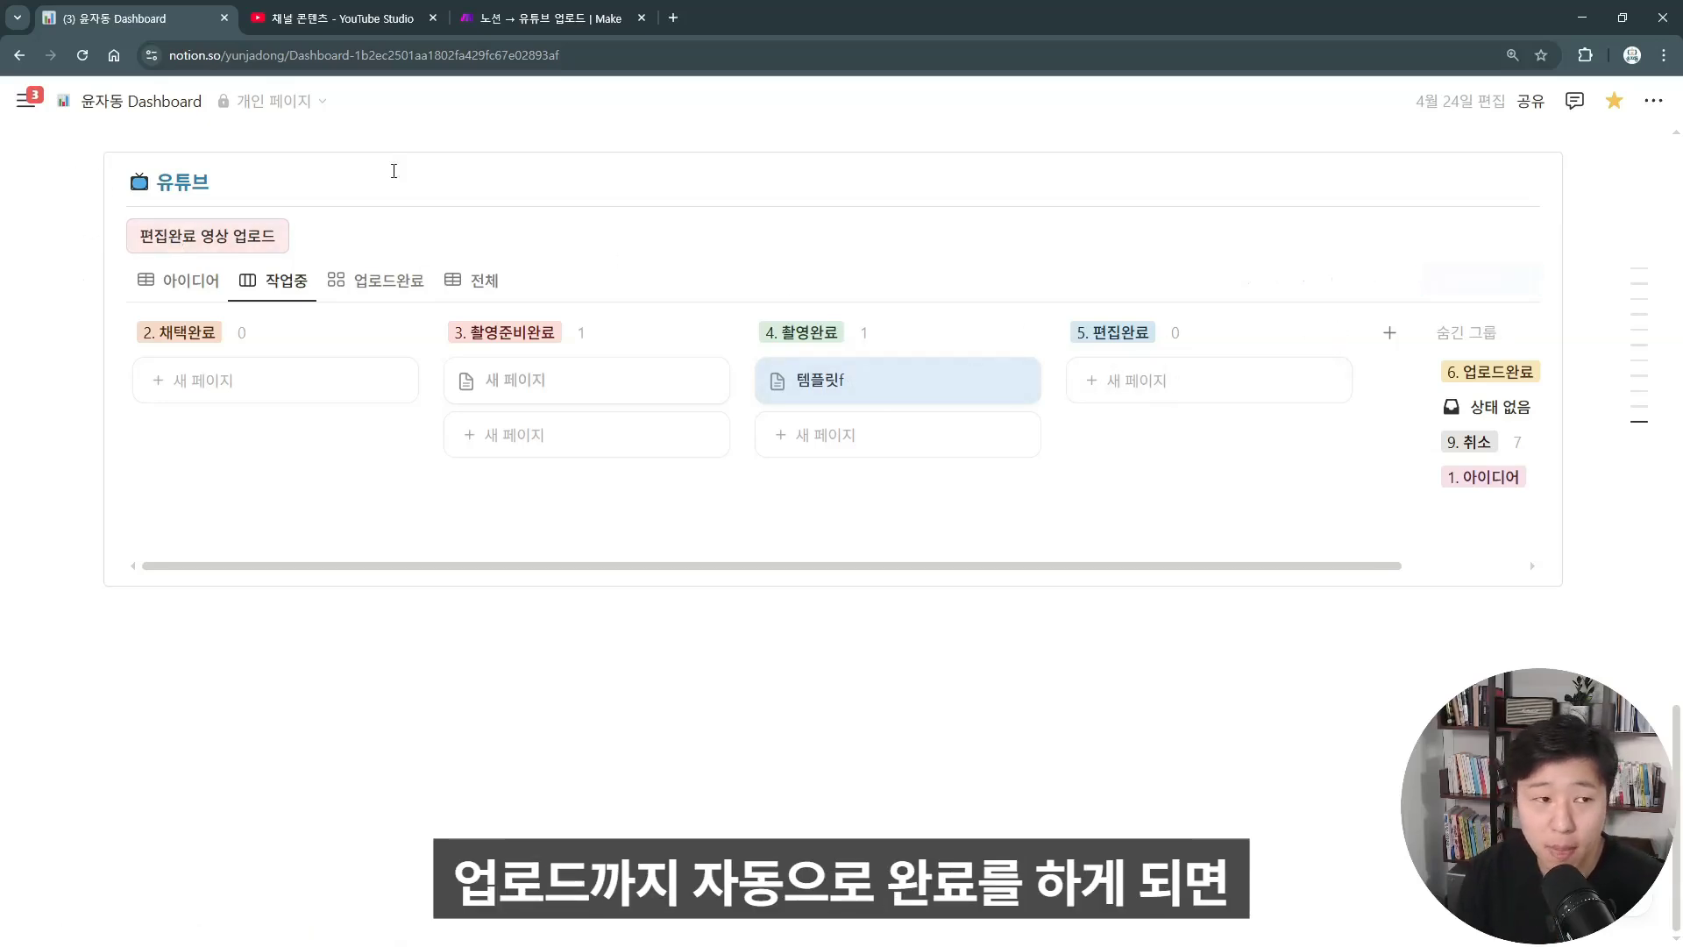
Look at the YouTube Studio content list and the Make scenario overview, and return to the Notion dashboard
click(334, 17)
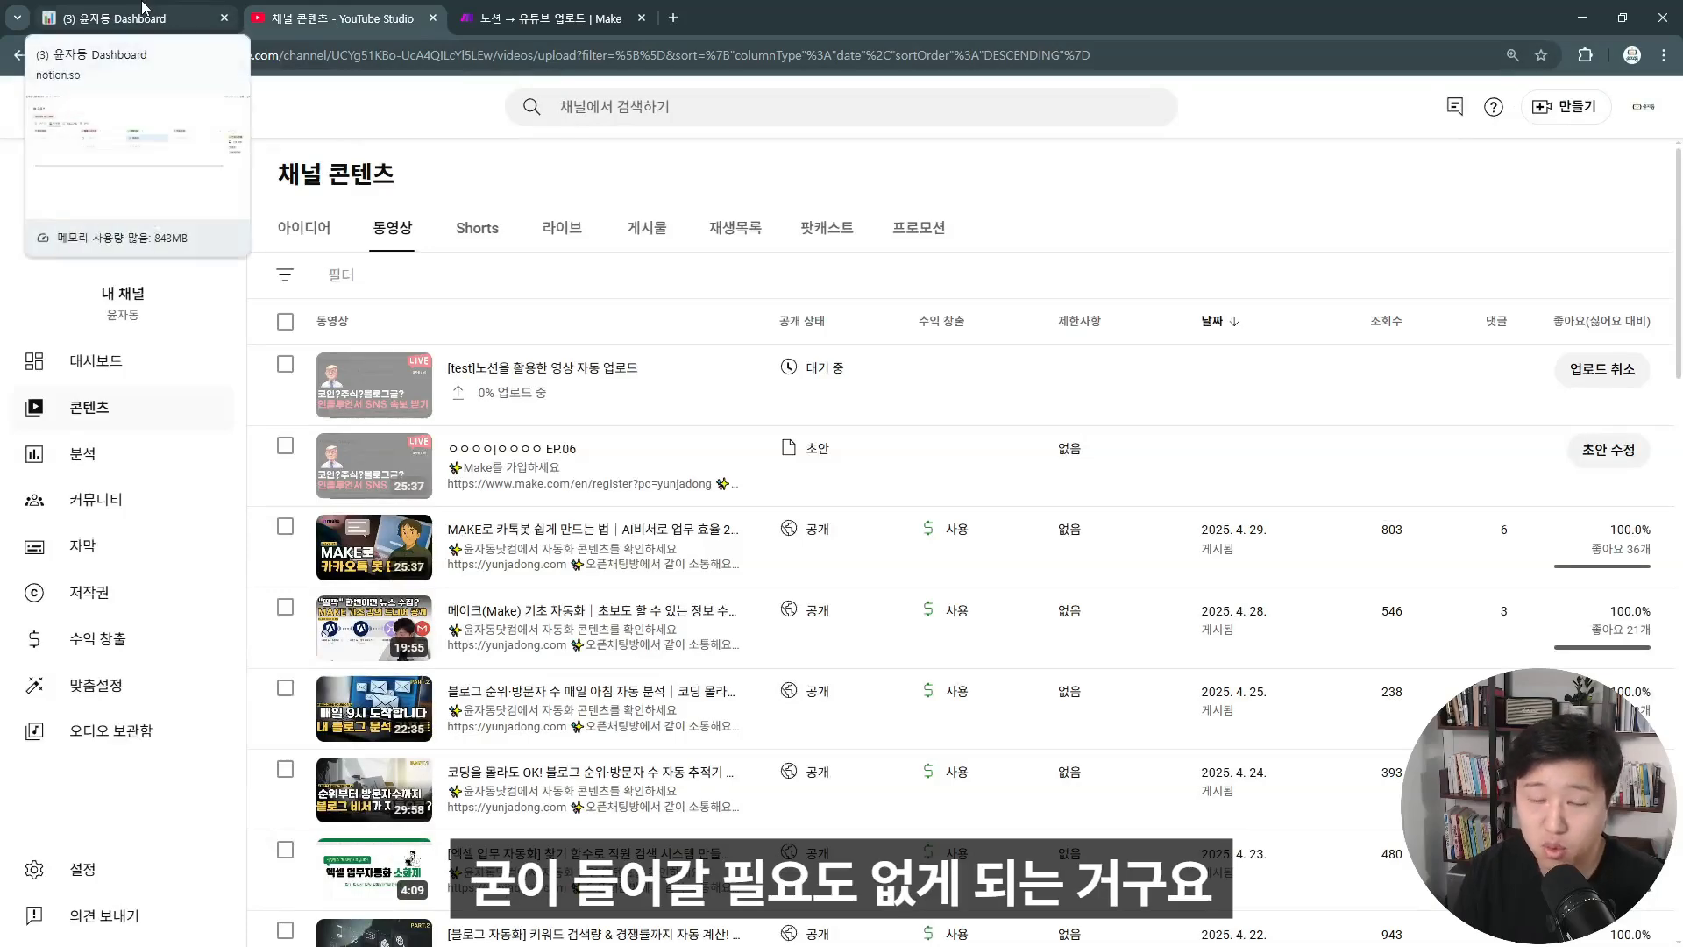
click(178, 9)
click(572, 13)
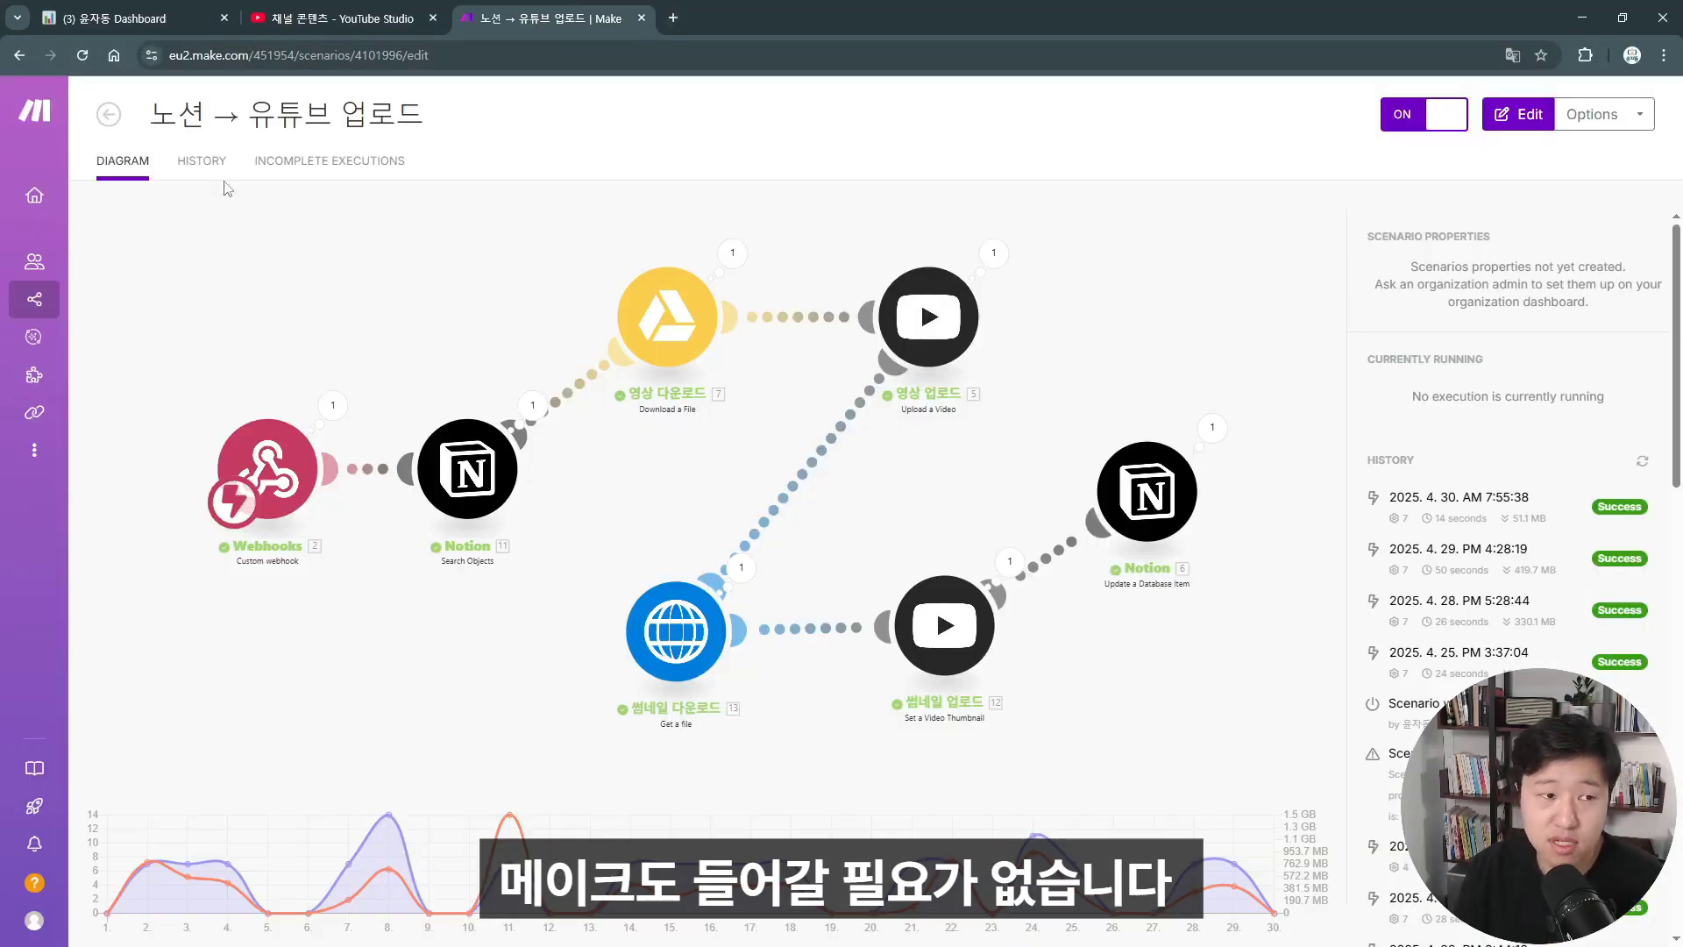
click(131, 18)
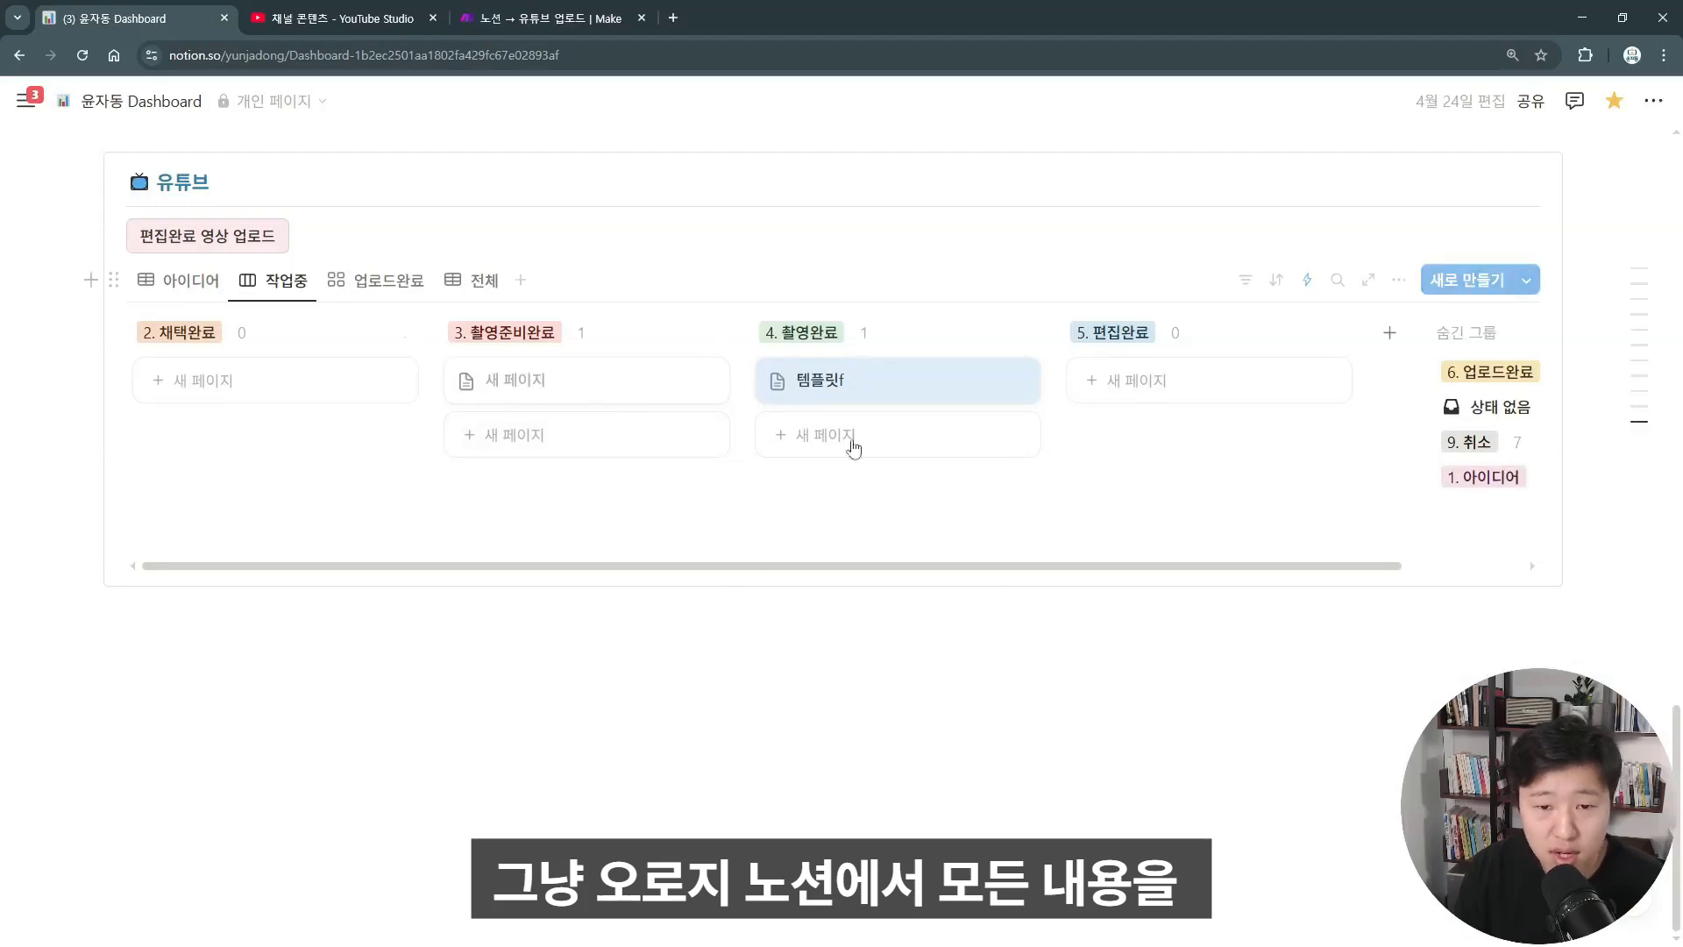
Open the 템플릿f page to view its property fields and close it
click(909, 389)
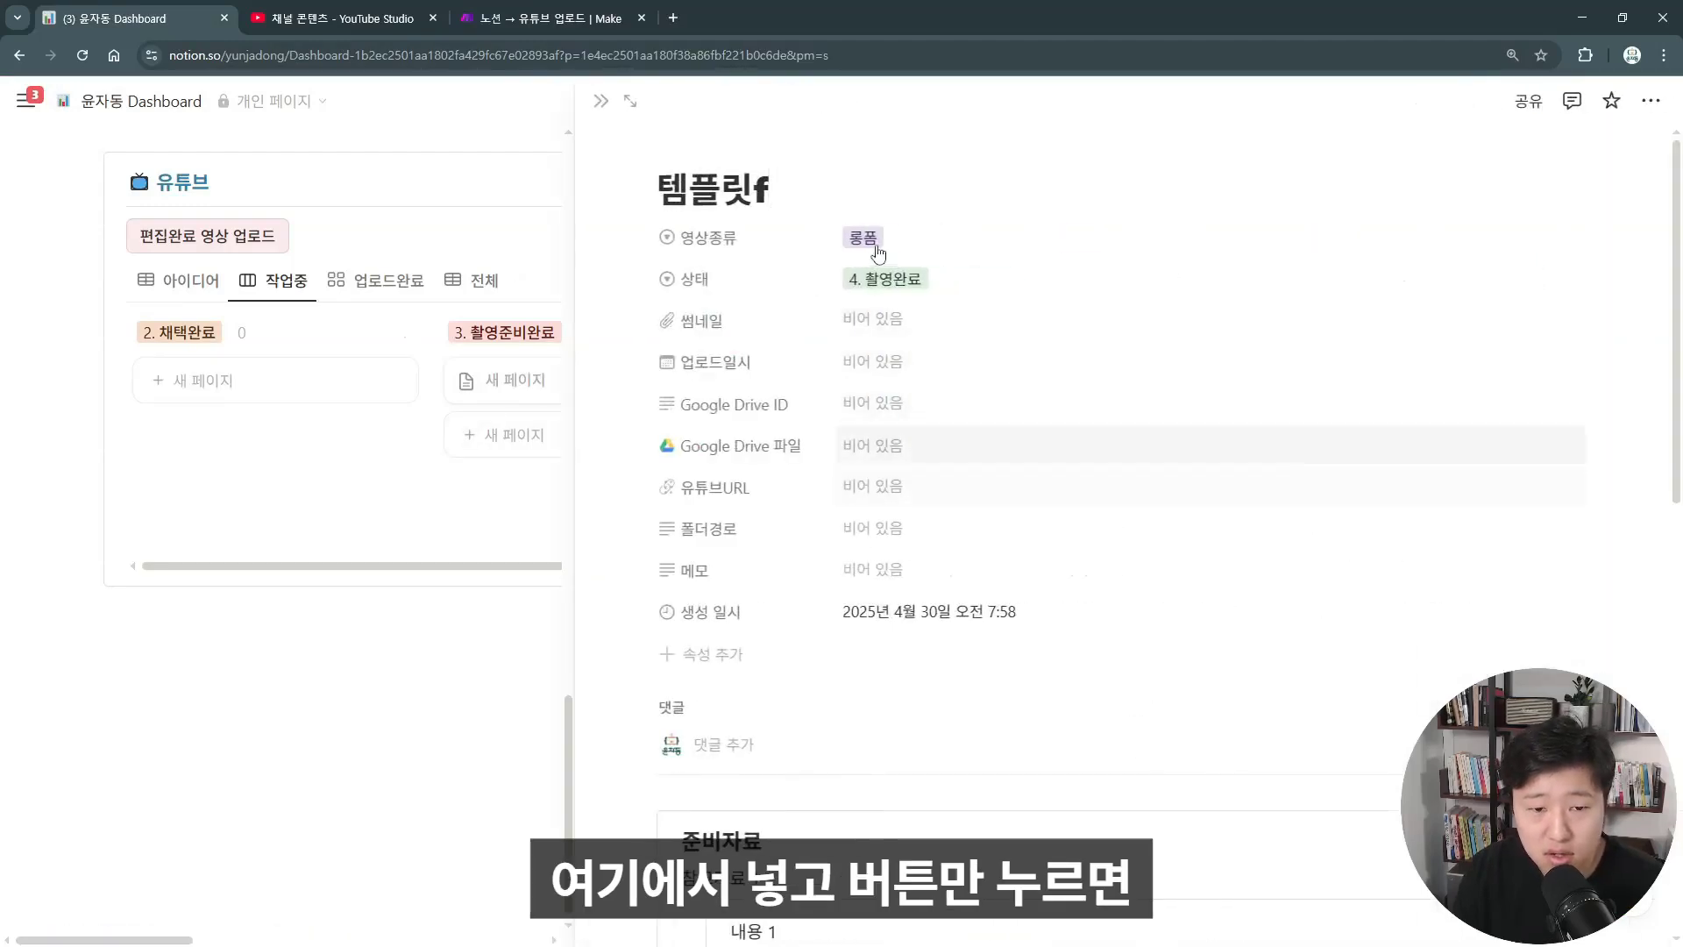
click(330, 552)
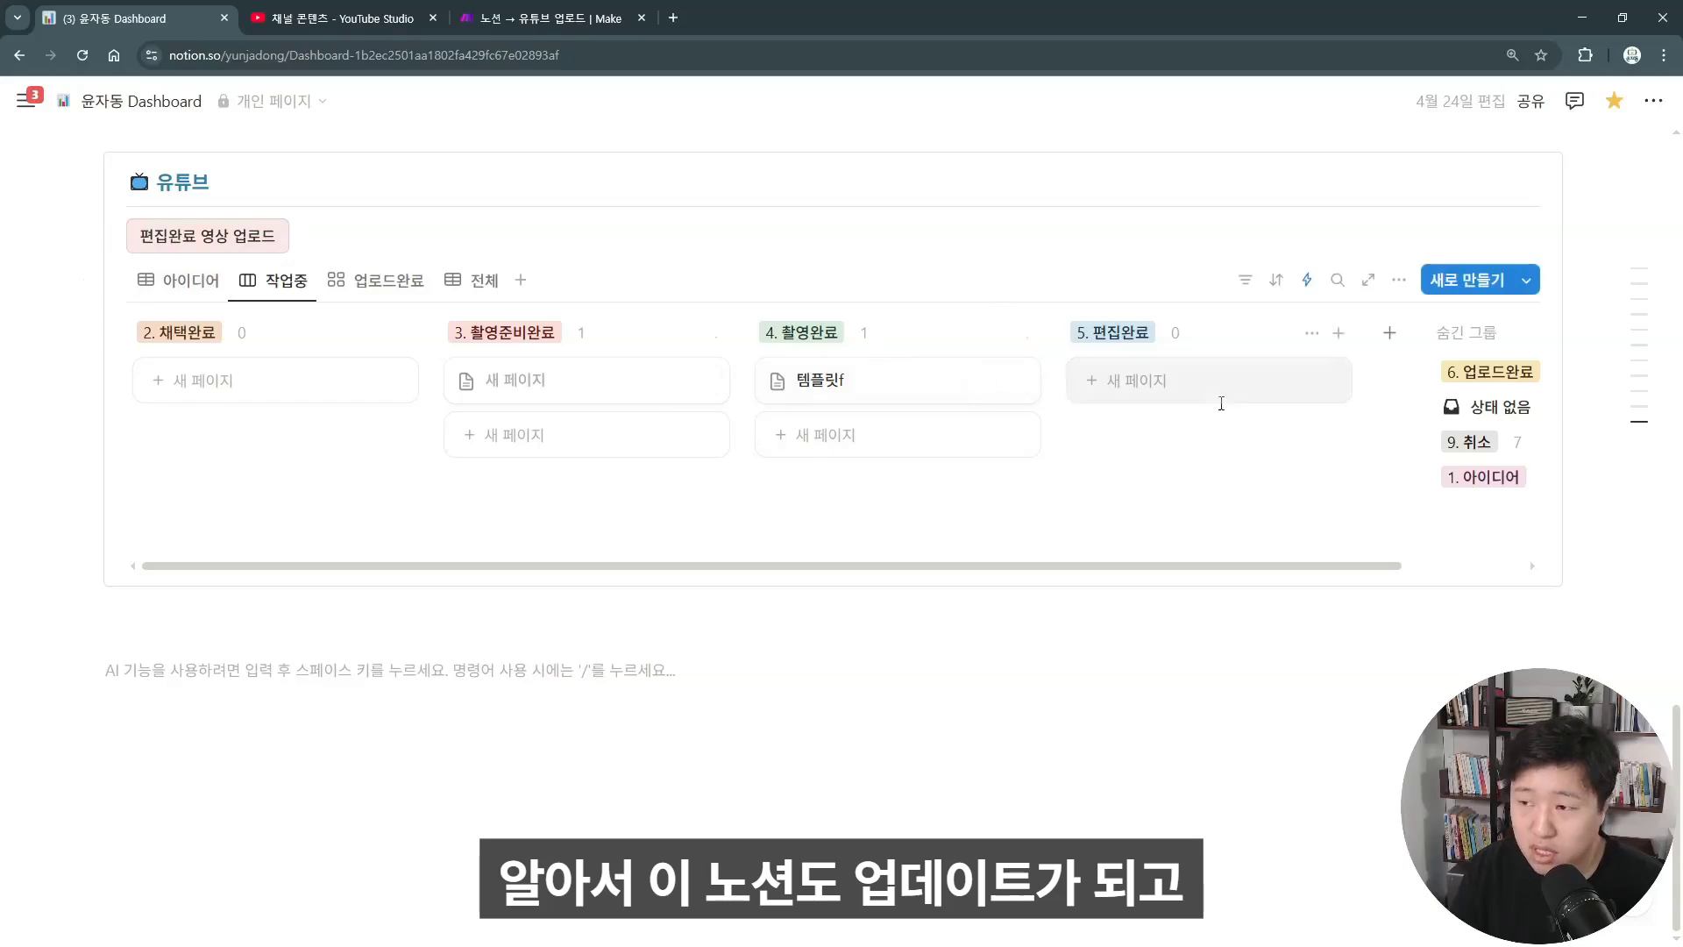
Check the YouTube Studio video list and the Make scenario once more, and return to the Notion dashboard
click(335, 10)
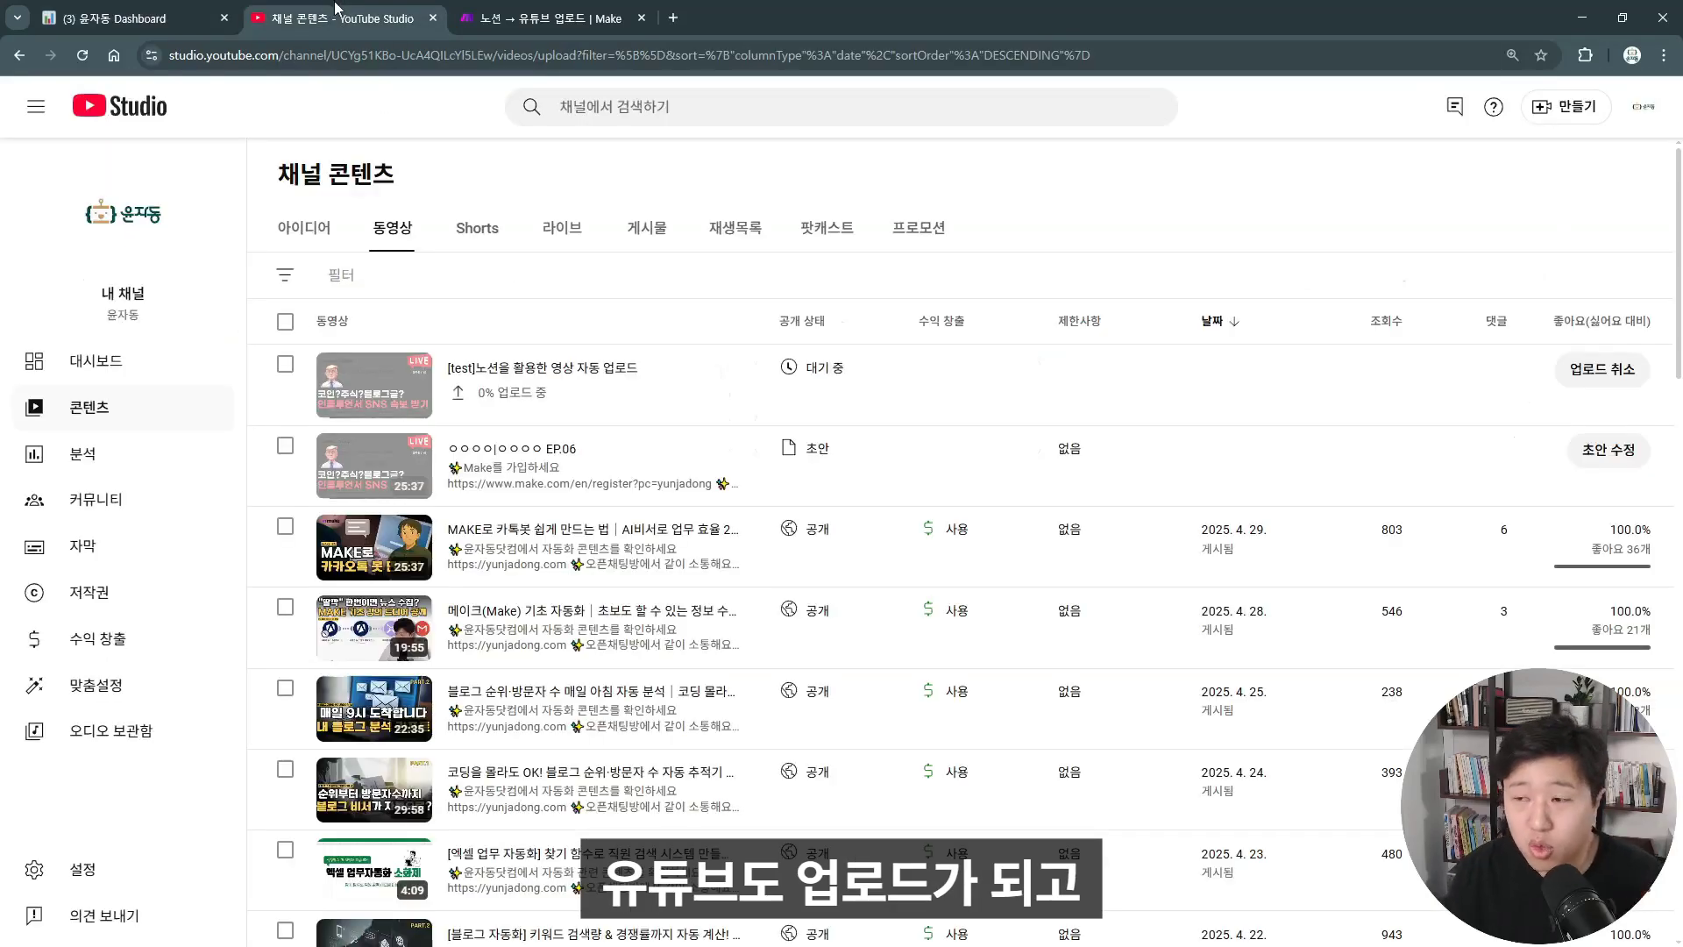
click(574, 10)
click(54, 9)
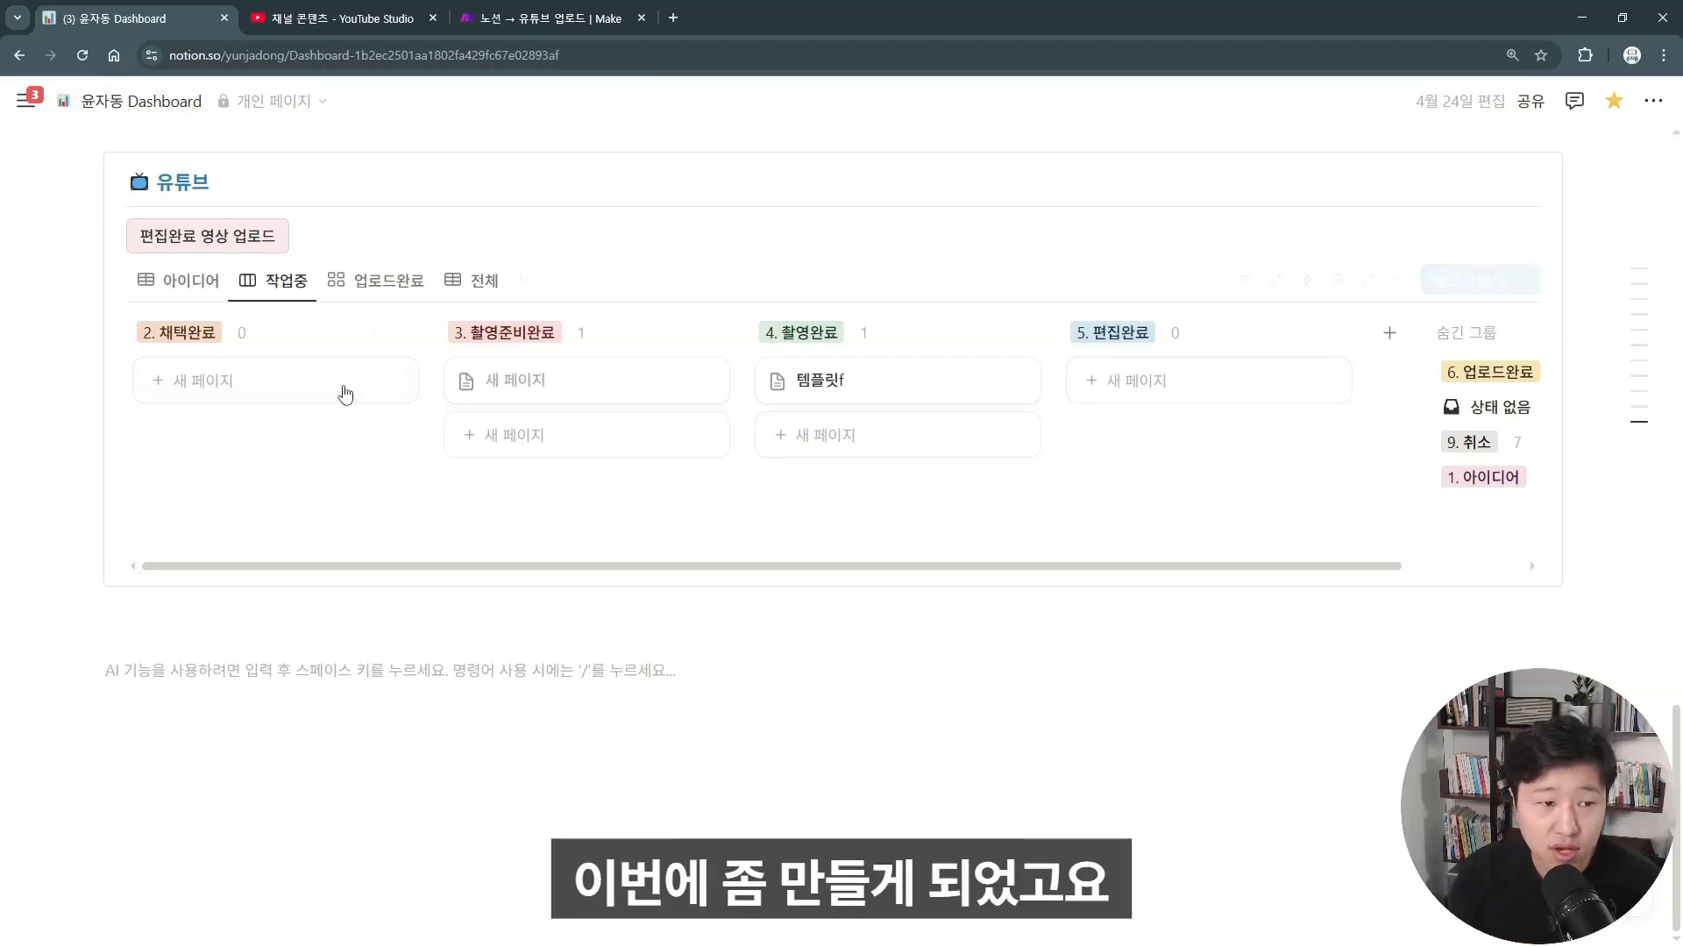
Show the 업로드완료 gallery, view the properties of the 메이크(Make) 기초 자동화 video page, and close that page
click(388, 282)
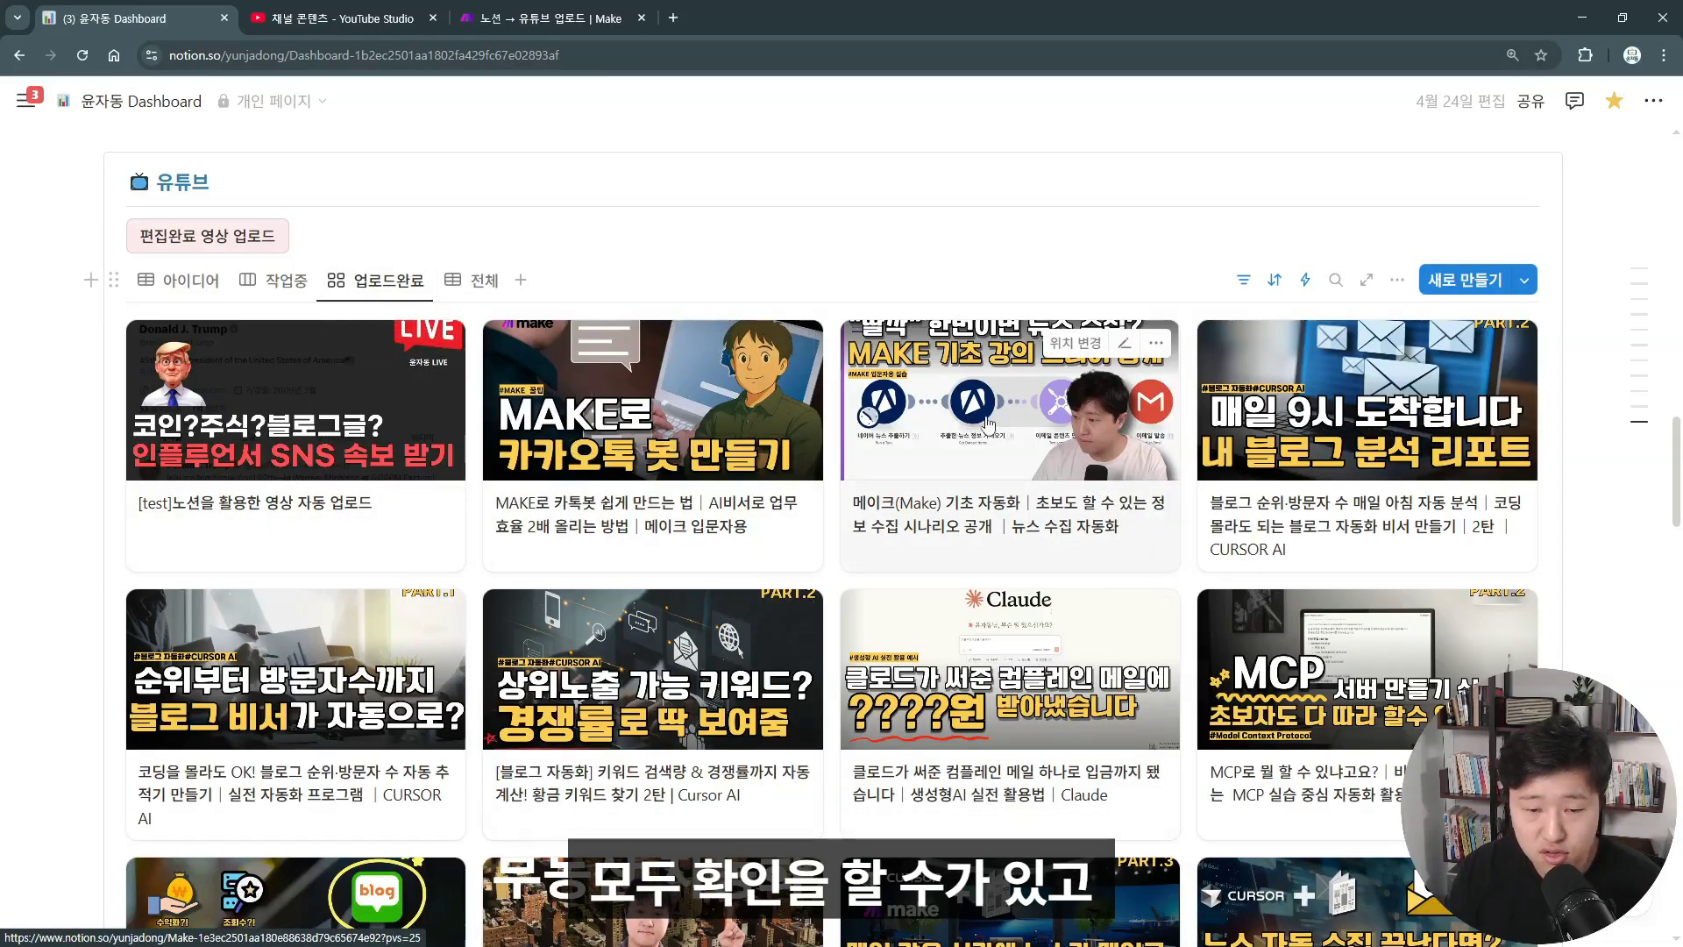
click(988, 425)
scroll(859, 496, down, 3)
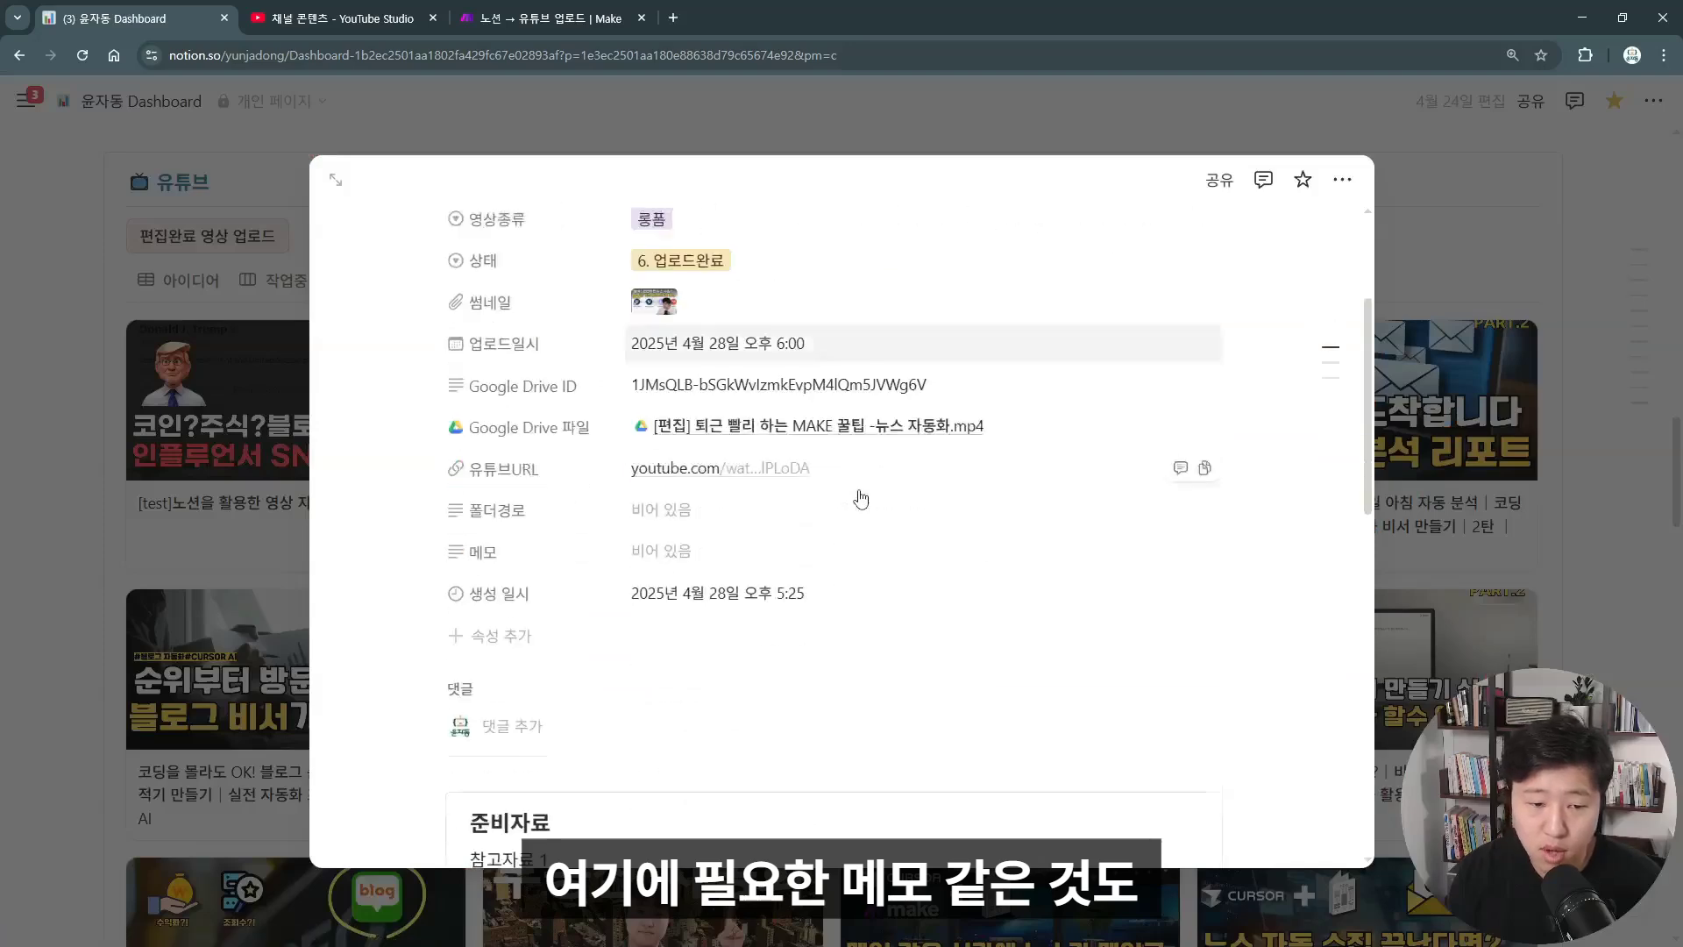
scroll(519, 421, up, 3)
click(219, 420)
Open the [test]노션을 활용한 영상 자동 업로드 page and examine its content from 스크립트 down to the 회고 section
click(219, 420)
scroll(730, 506, down, 10)
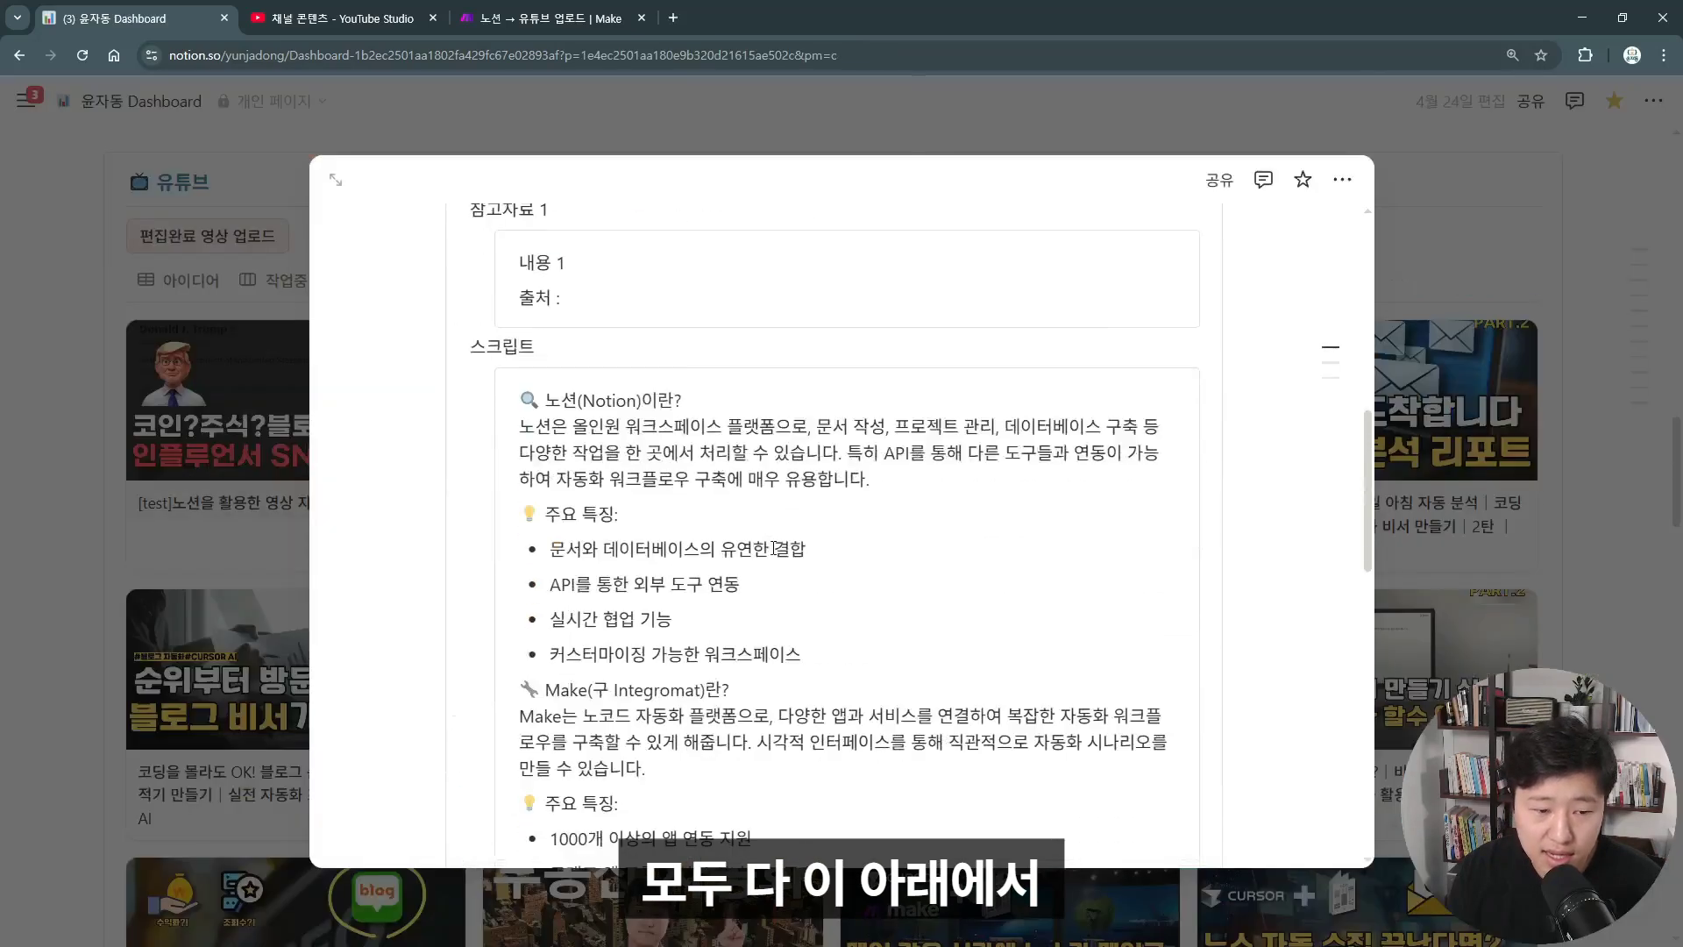
scroll(730, 506, down, 15)
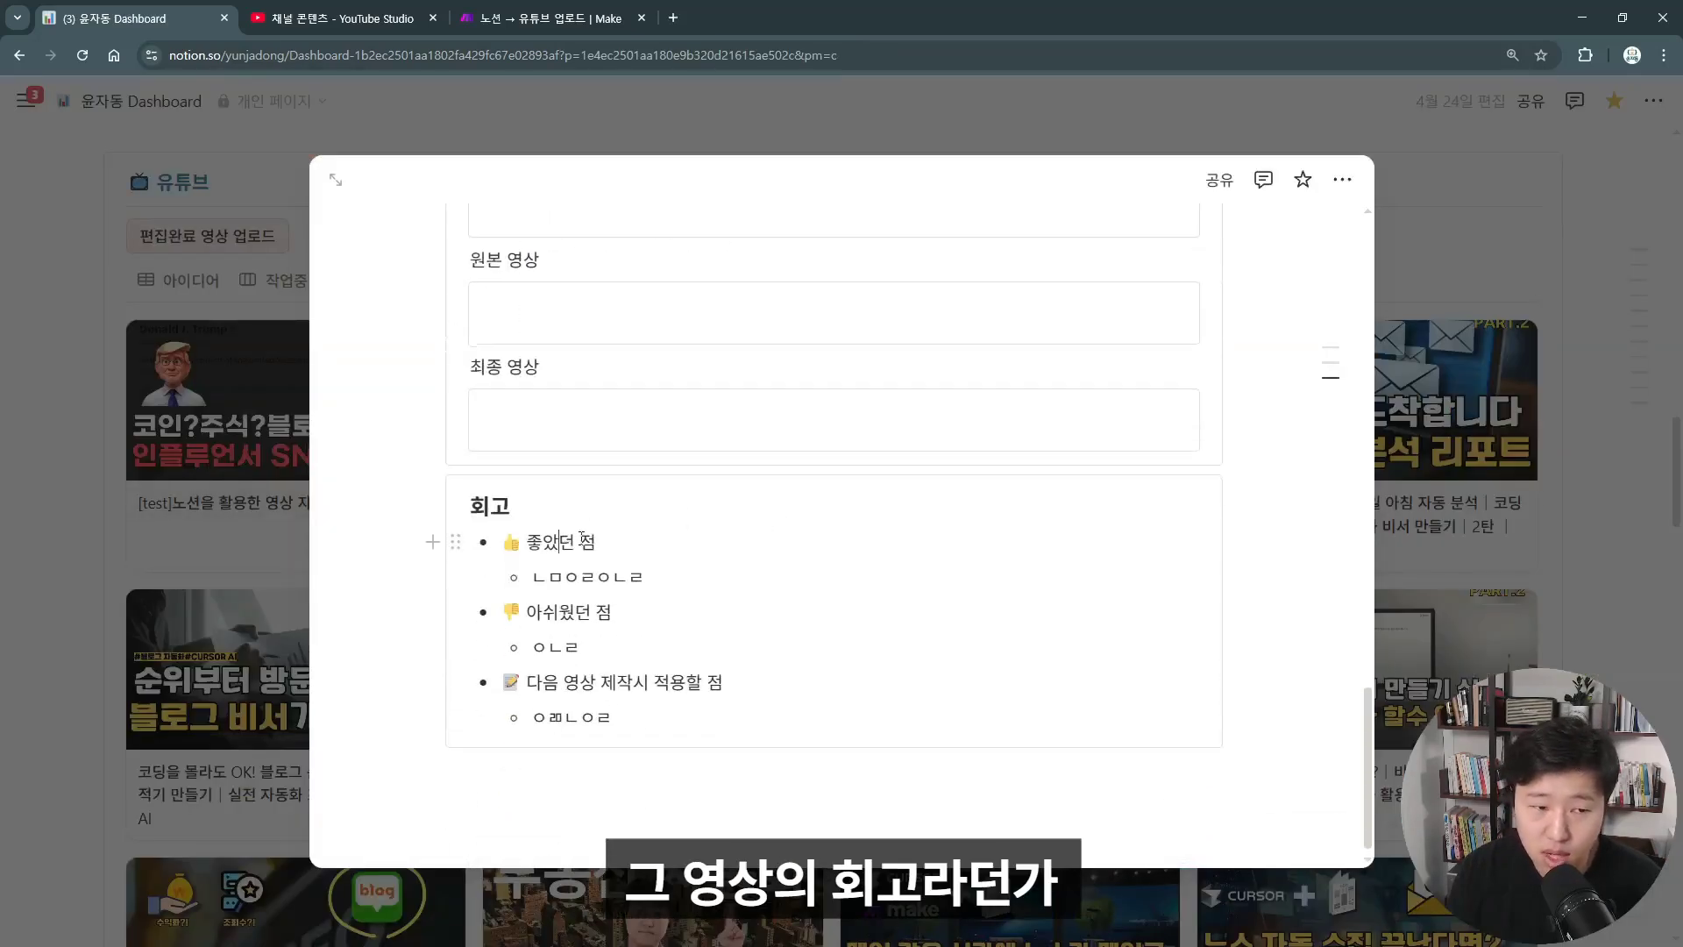
scroll(588, 539, up, 4)
scroll(605, 648, down, 4)
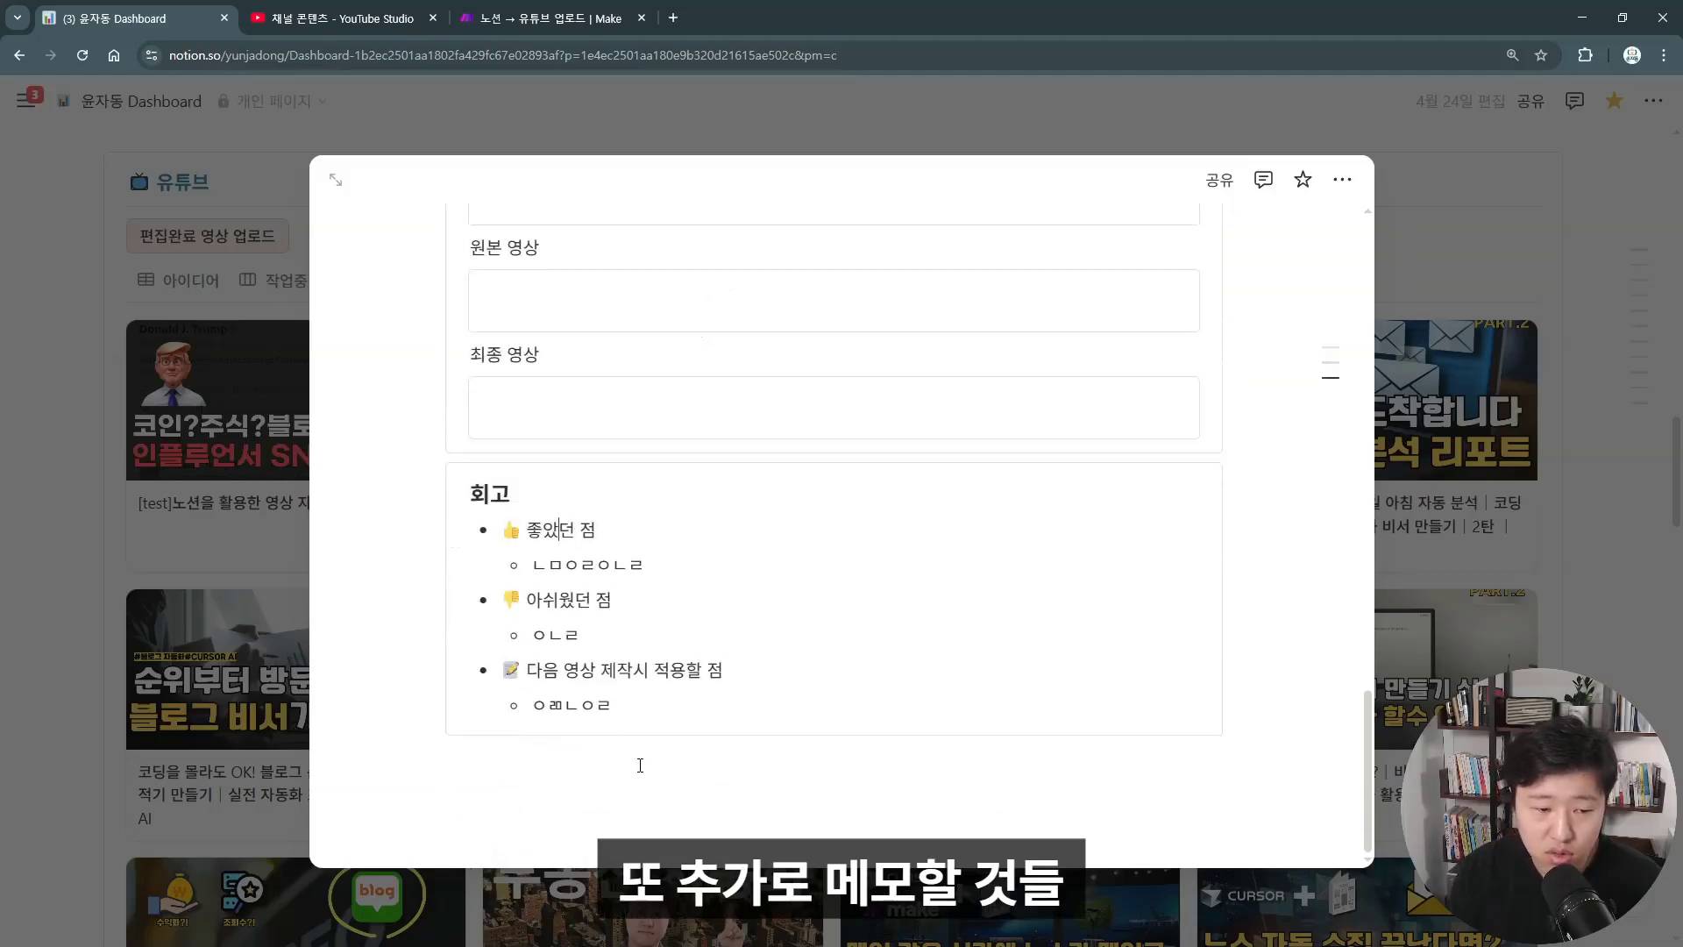
Add a top-level heading reading memo below the 회고 section of the test video page, and close the page
click(634, 757)
key(Return)
text(d)
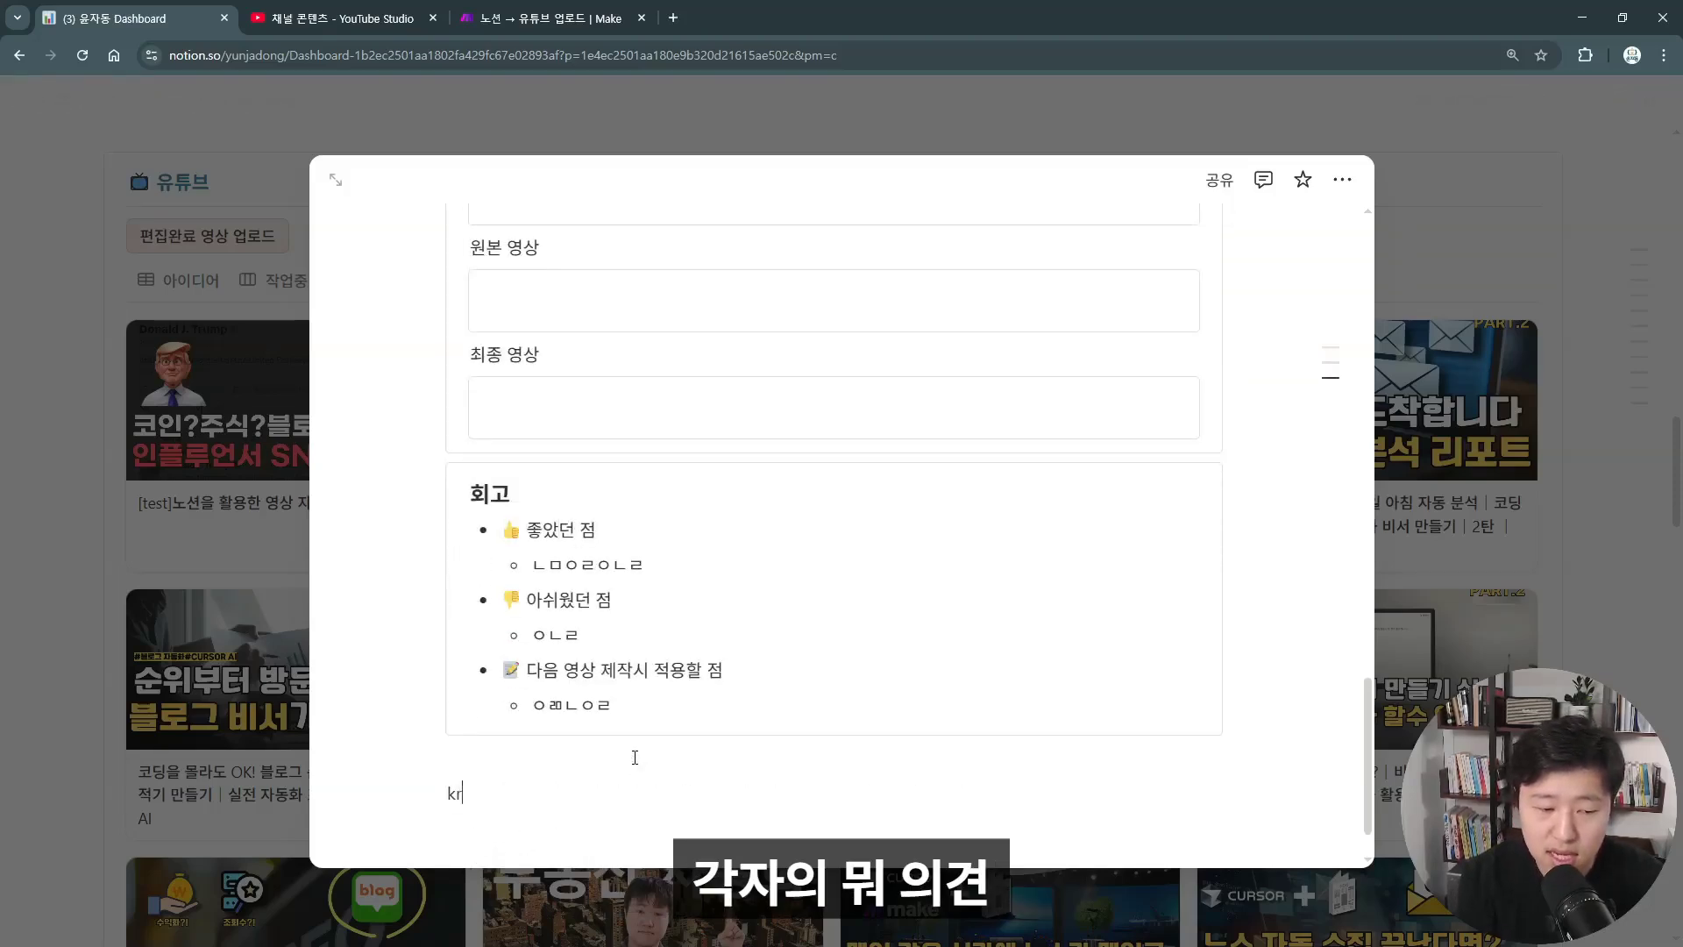
key(ctrl+alt+1)
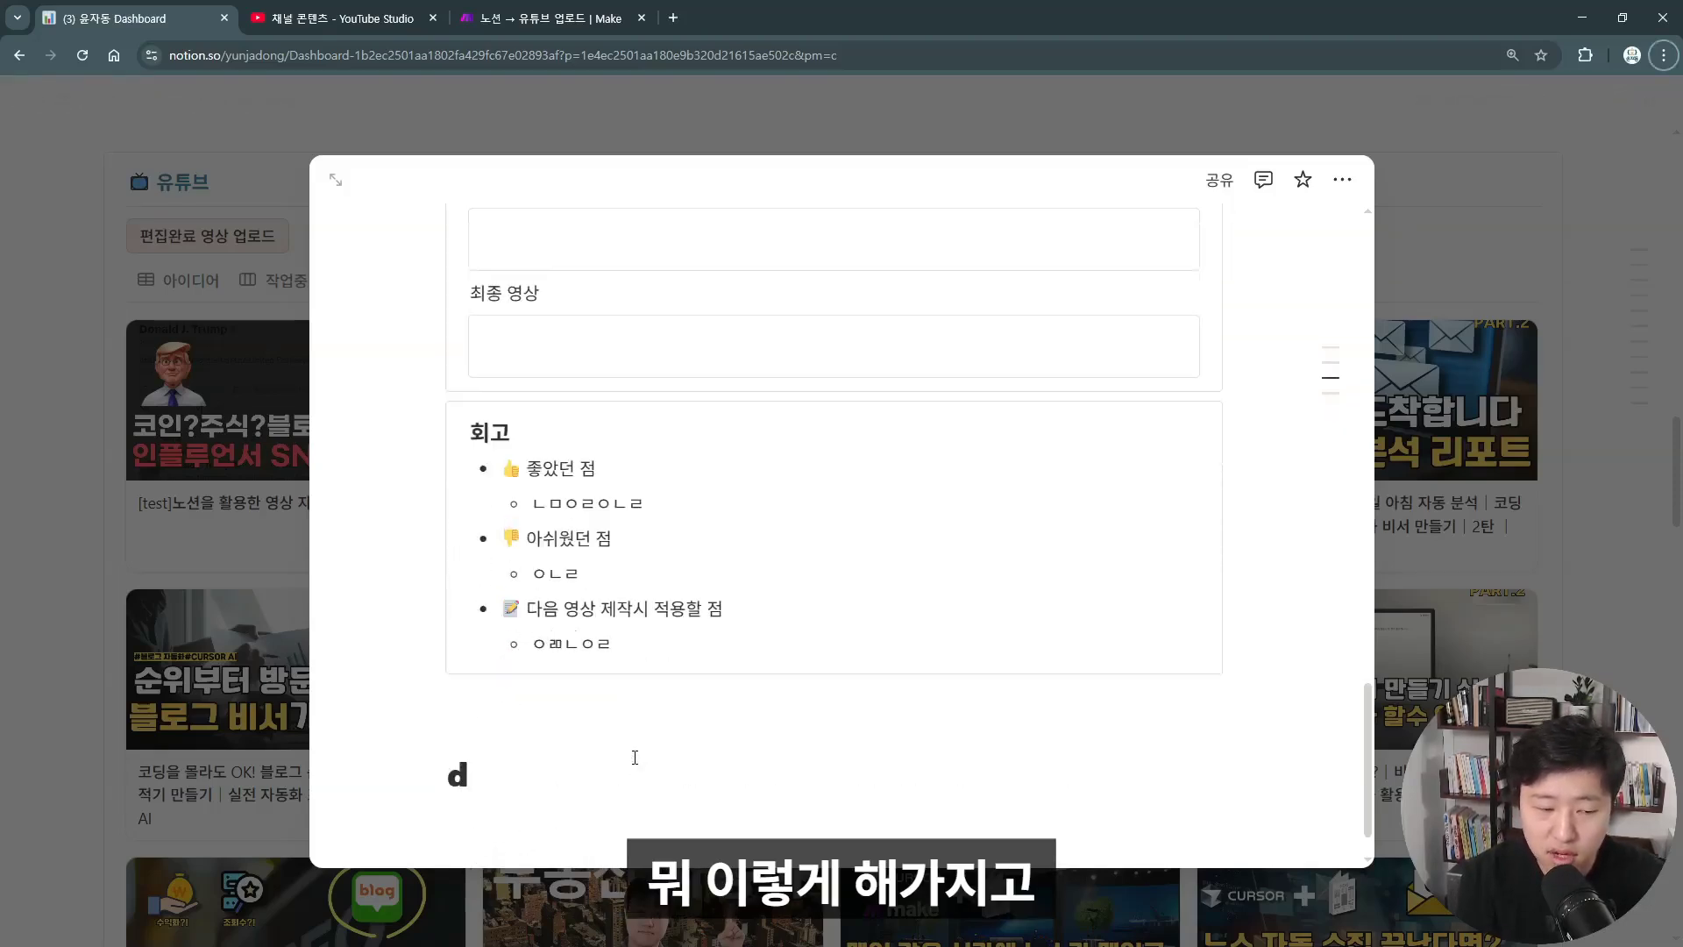
key(BackSpace)
text(memo)
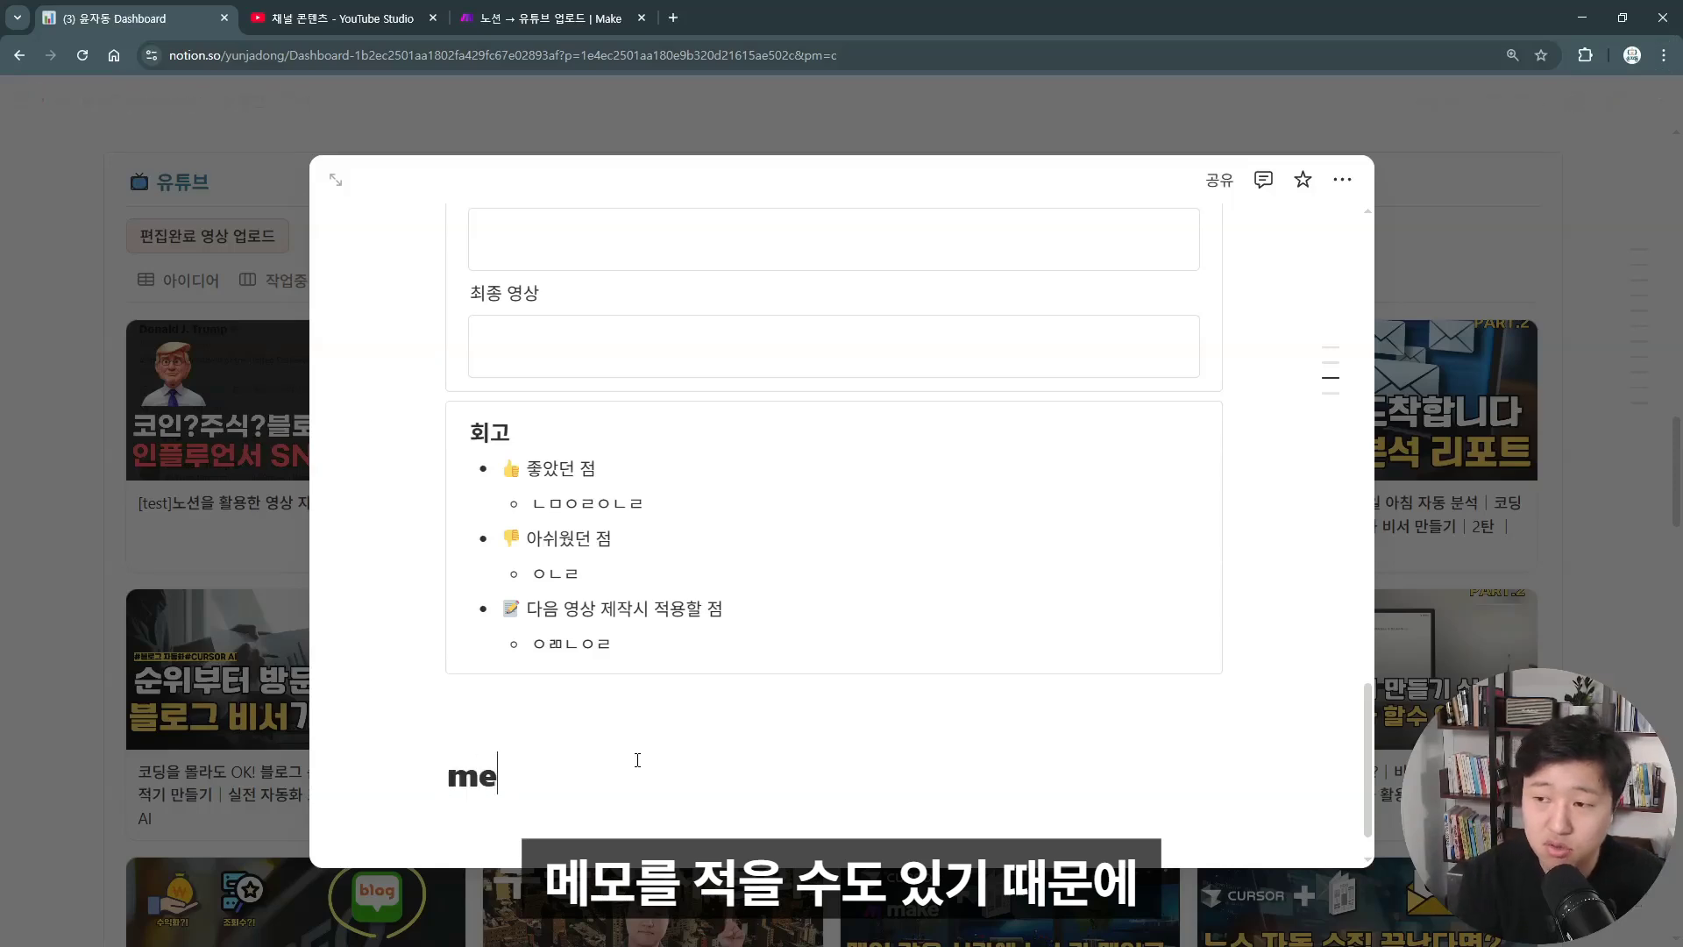
key(Return)
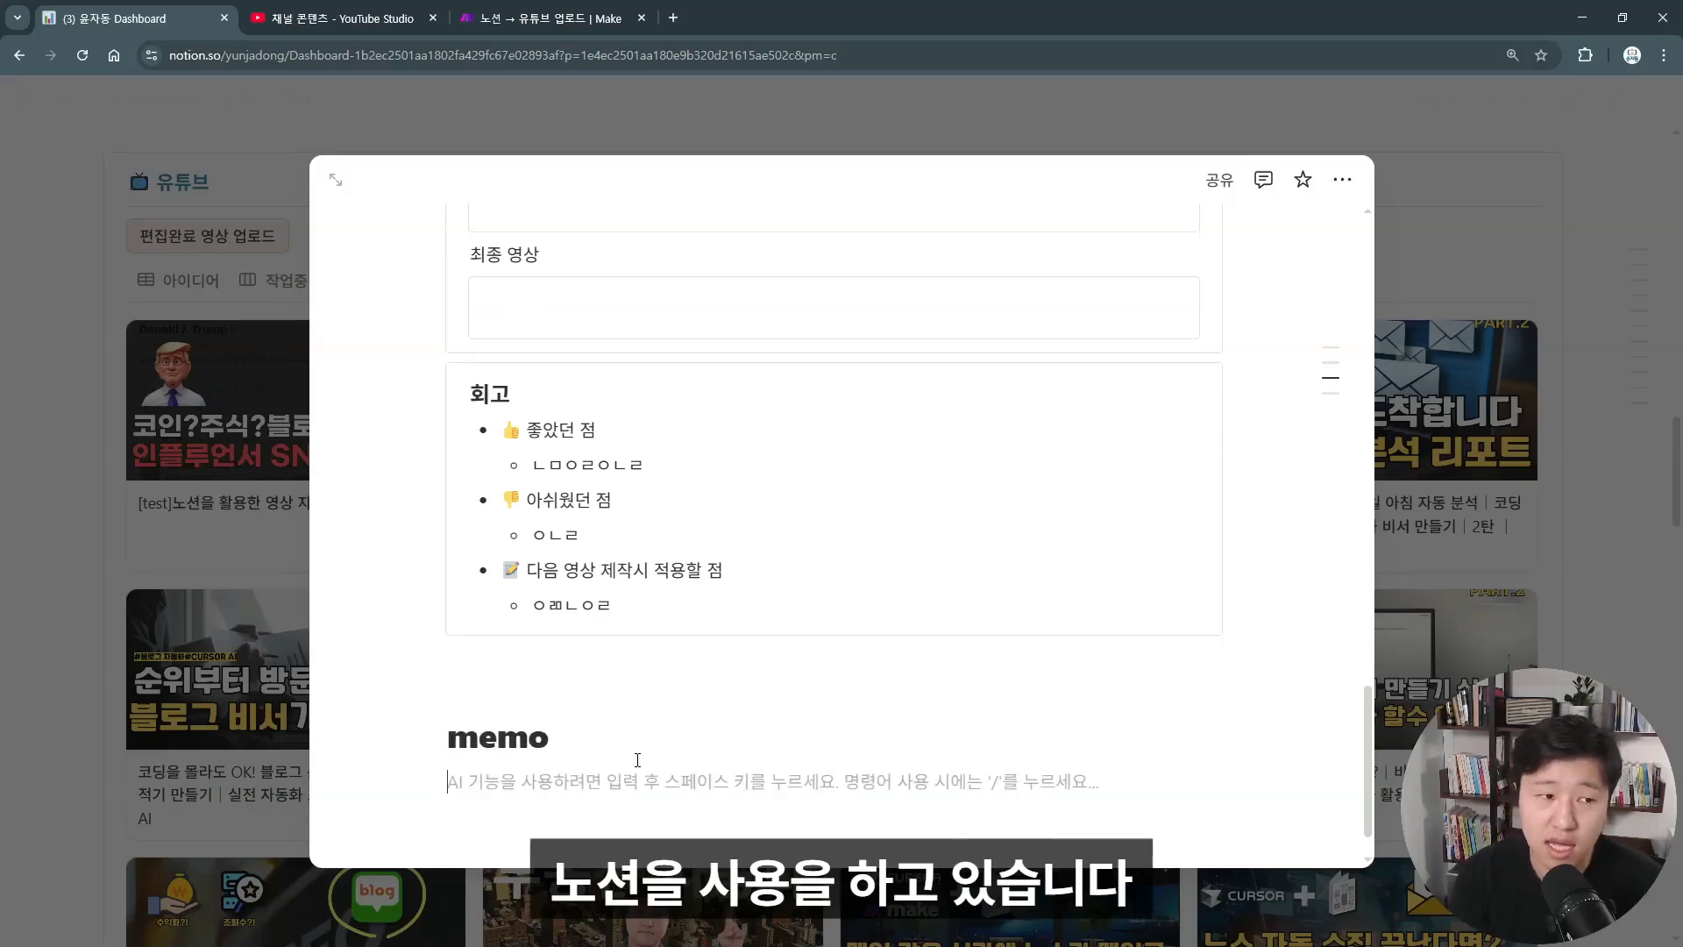
click(244, 470)
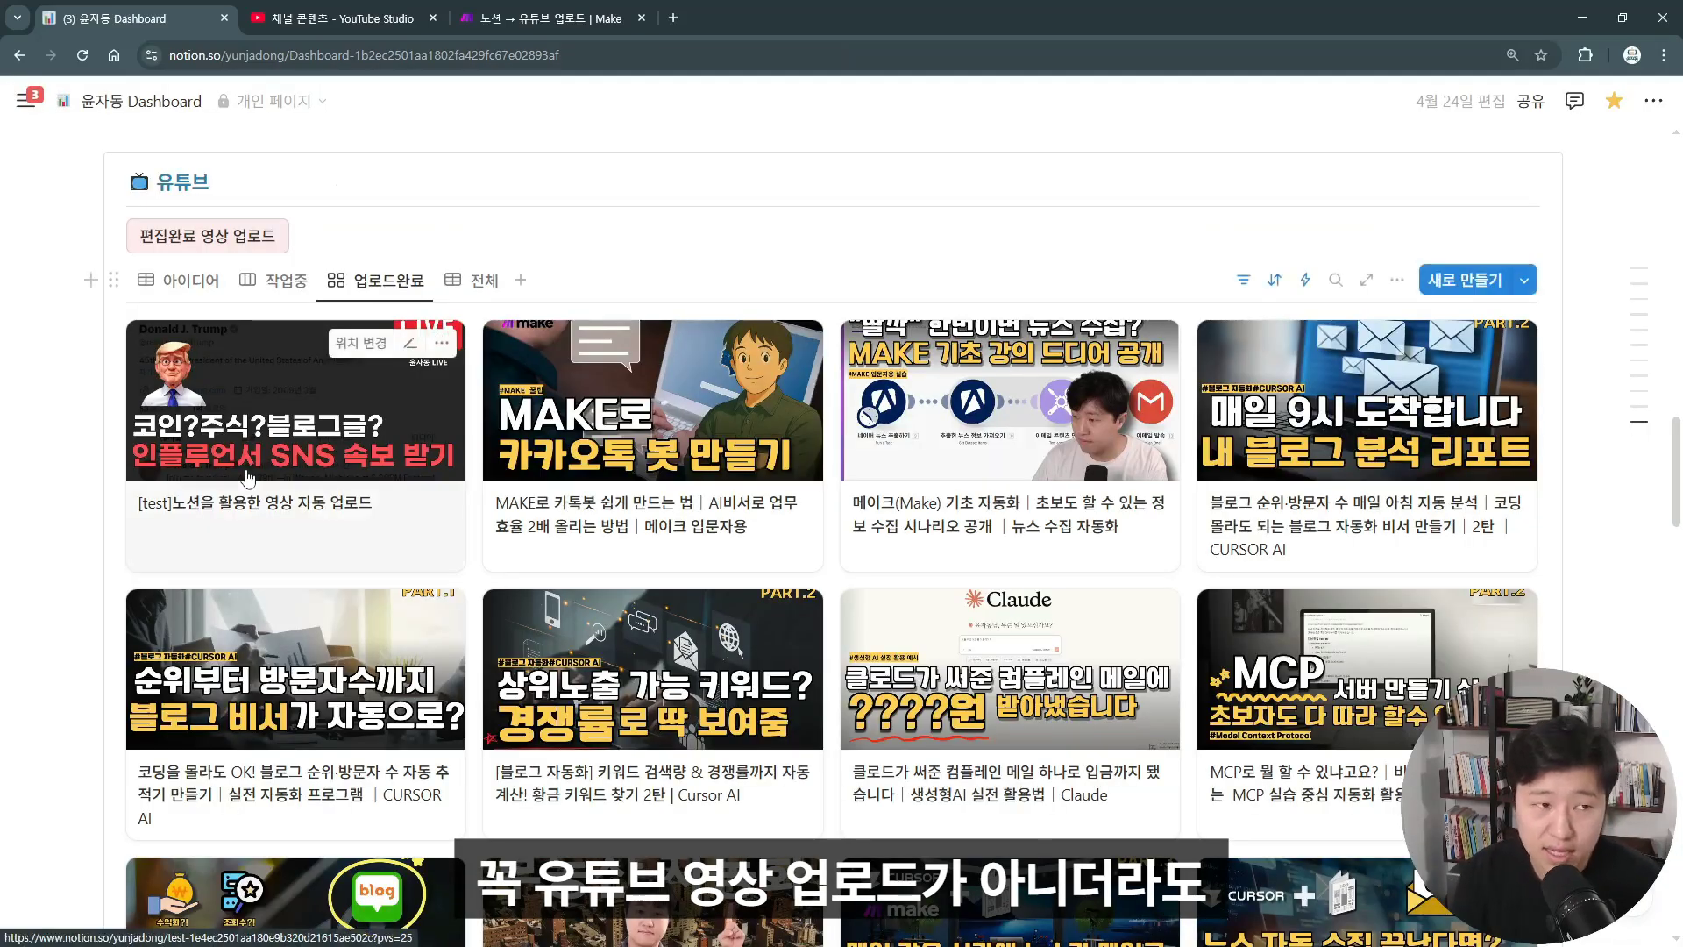